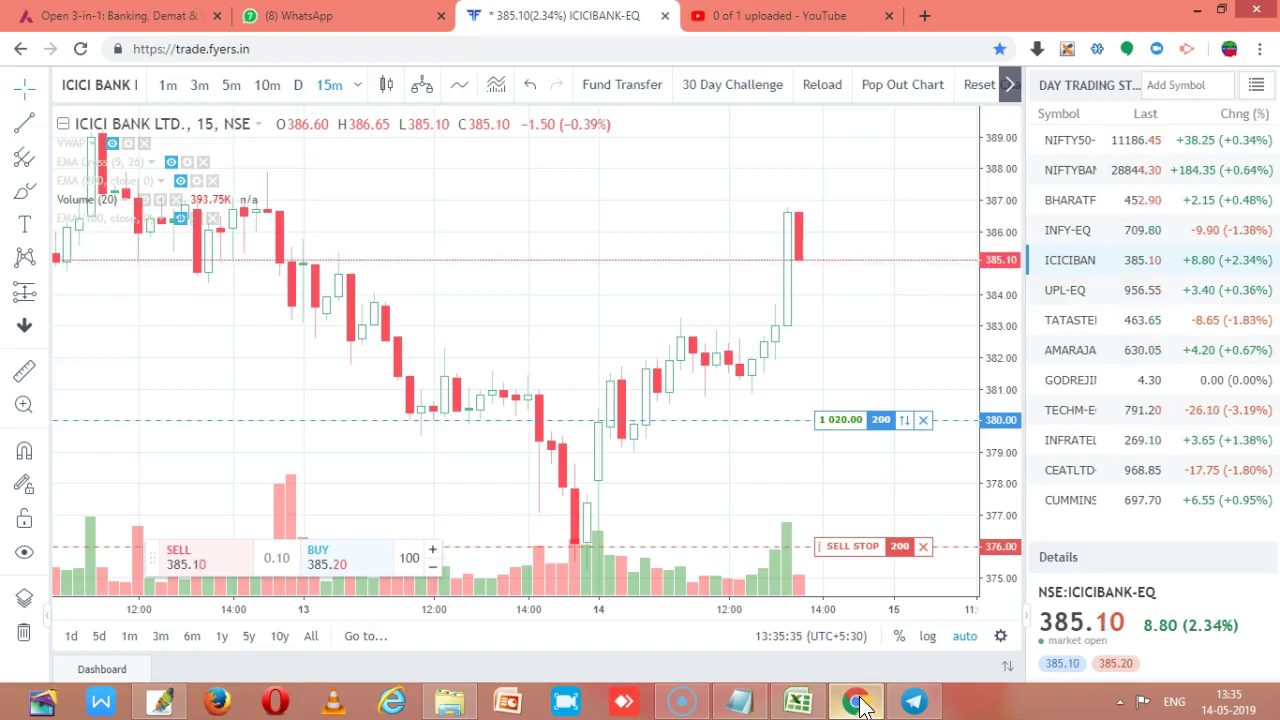
Switch to the PORTFOLIO SHEET FOR YOUTUBE workbook in Excel and rename Sheet2 as 25k.
click(862, 705)
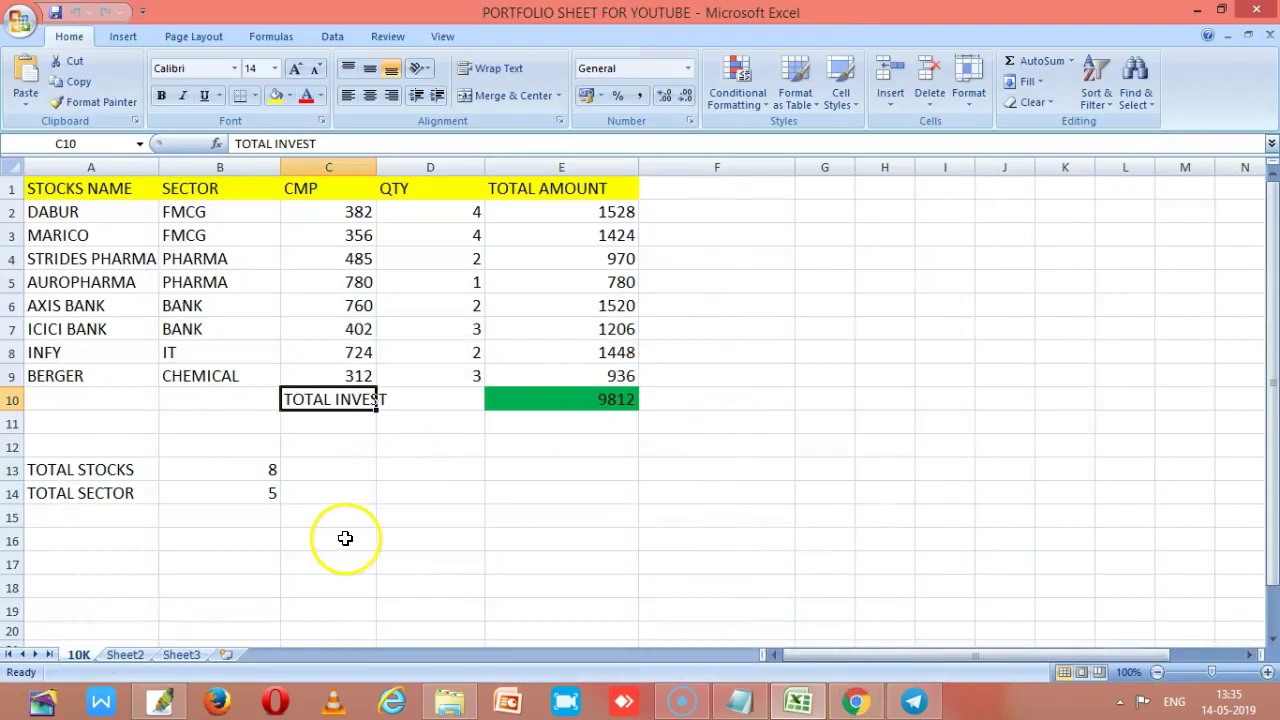
right_click(140, 665)
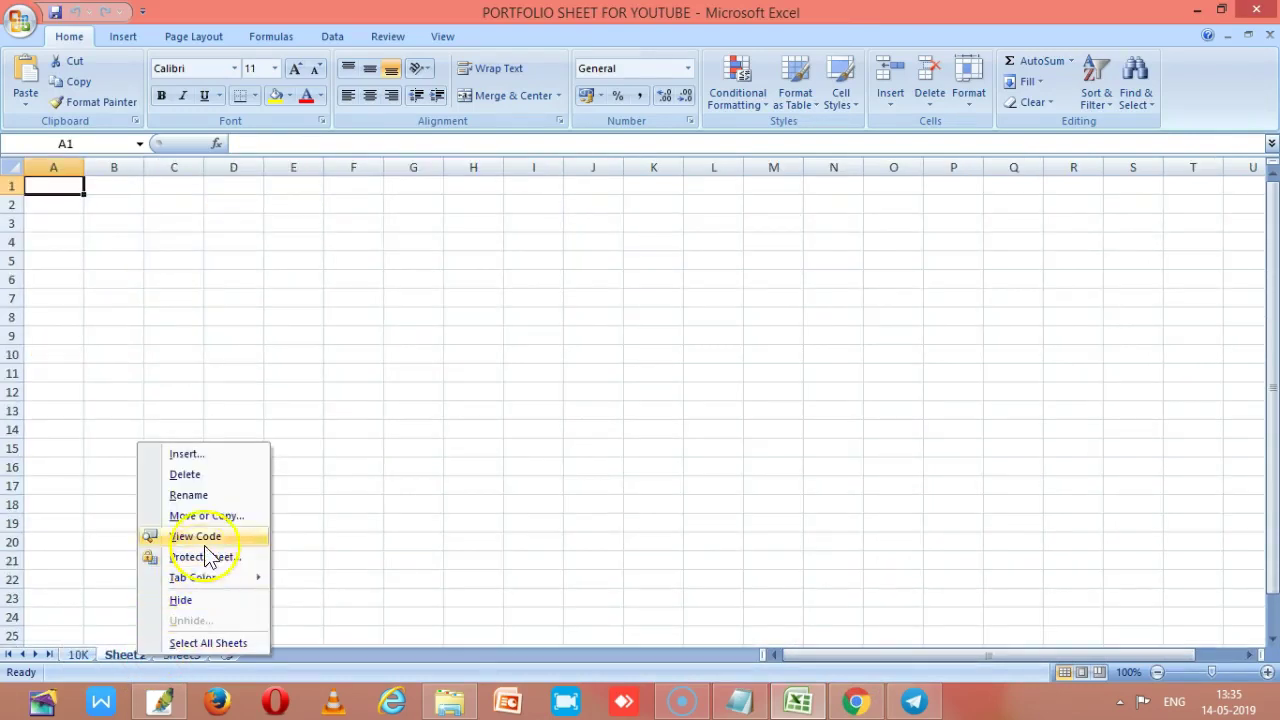
click(195, 495)
text(25)
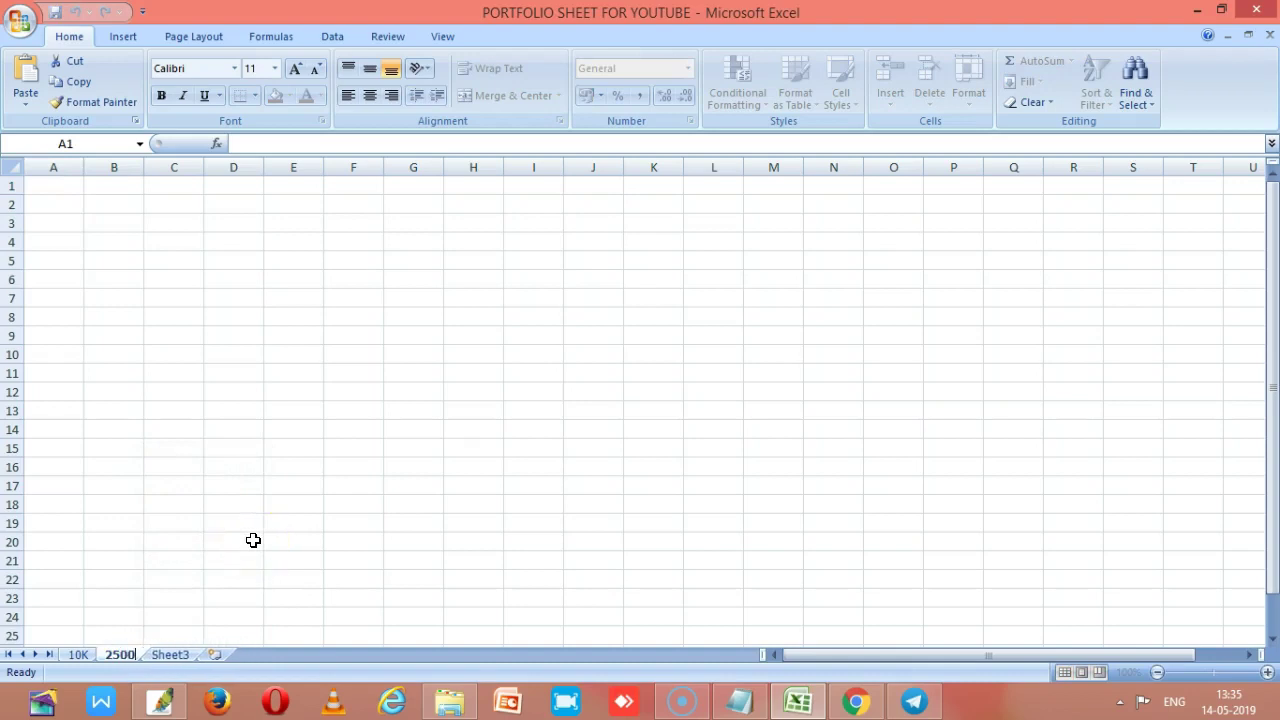
text(k)
click(252, 540)
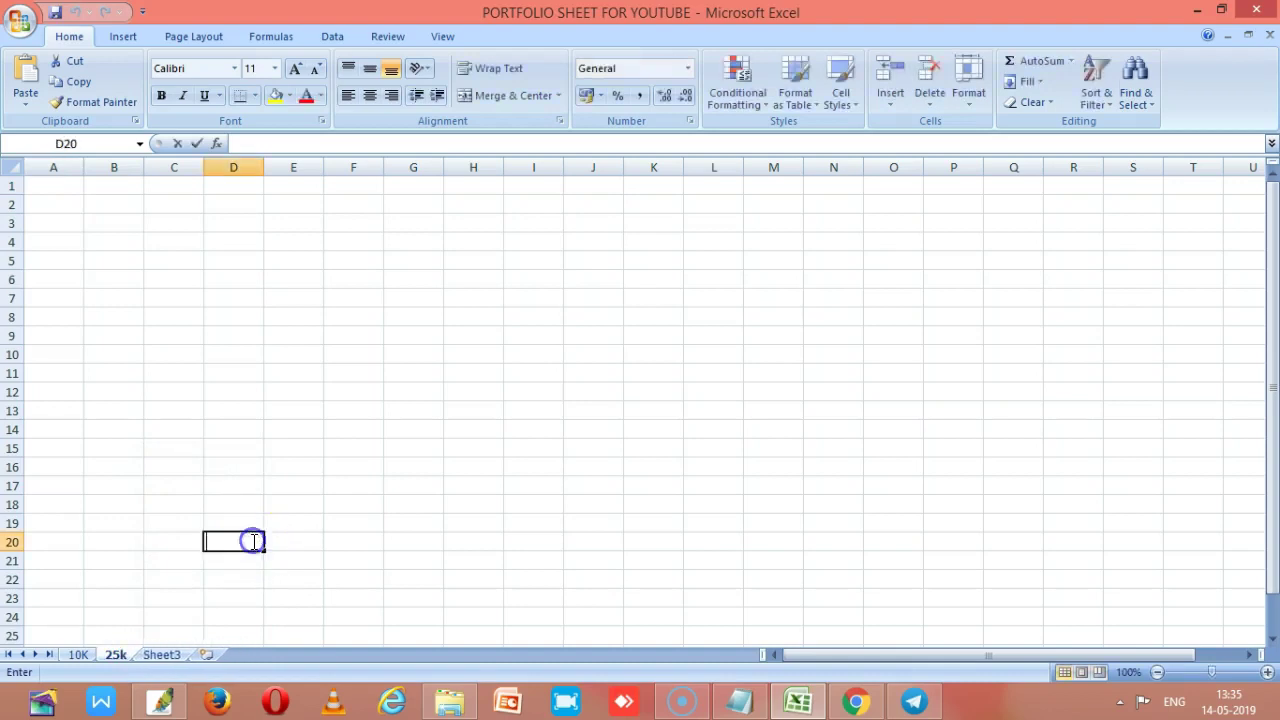
click(392, 580)
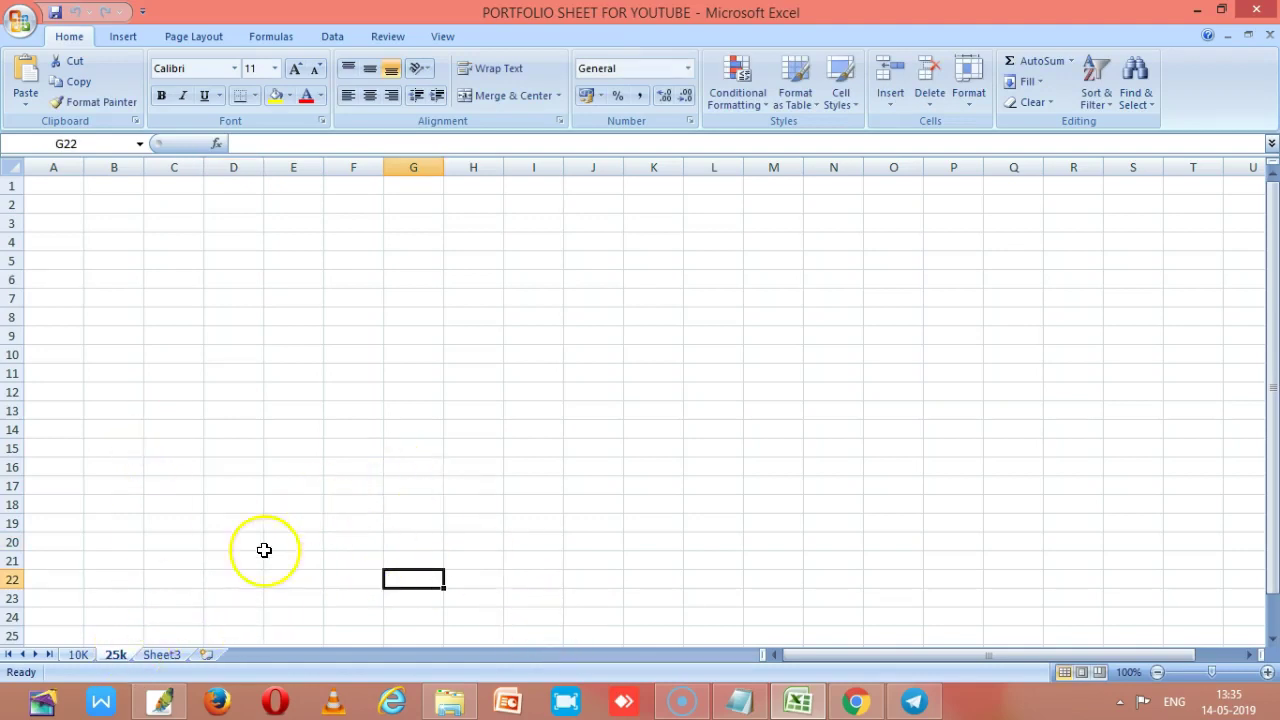
click(856, 700)
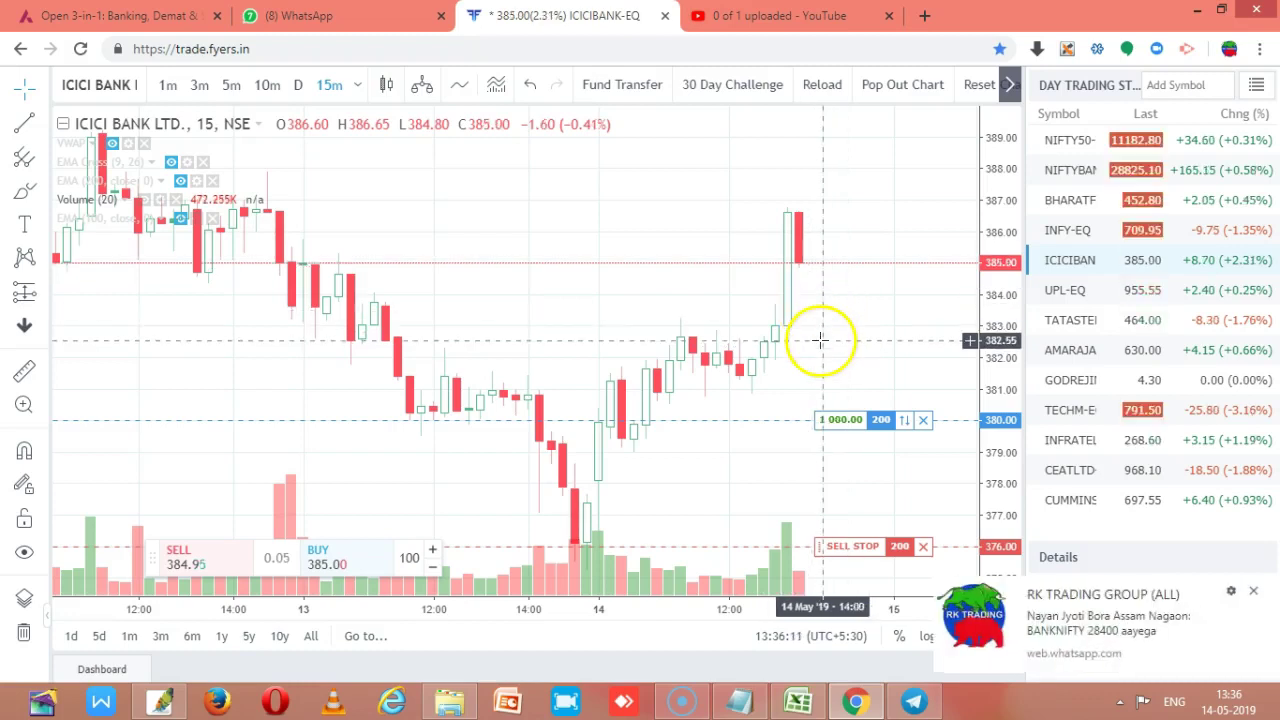
click(1253, 591)
click(798, 701)
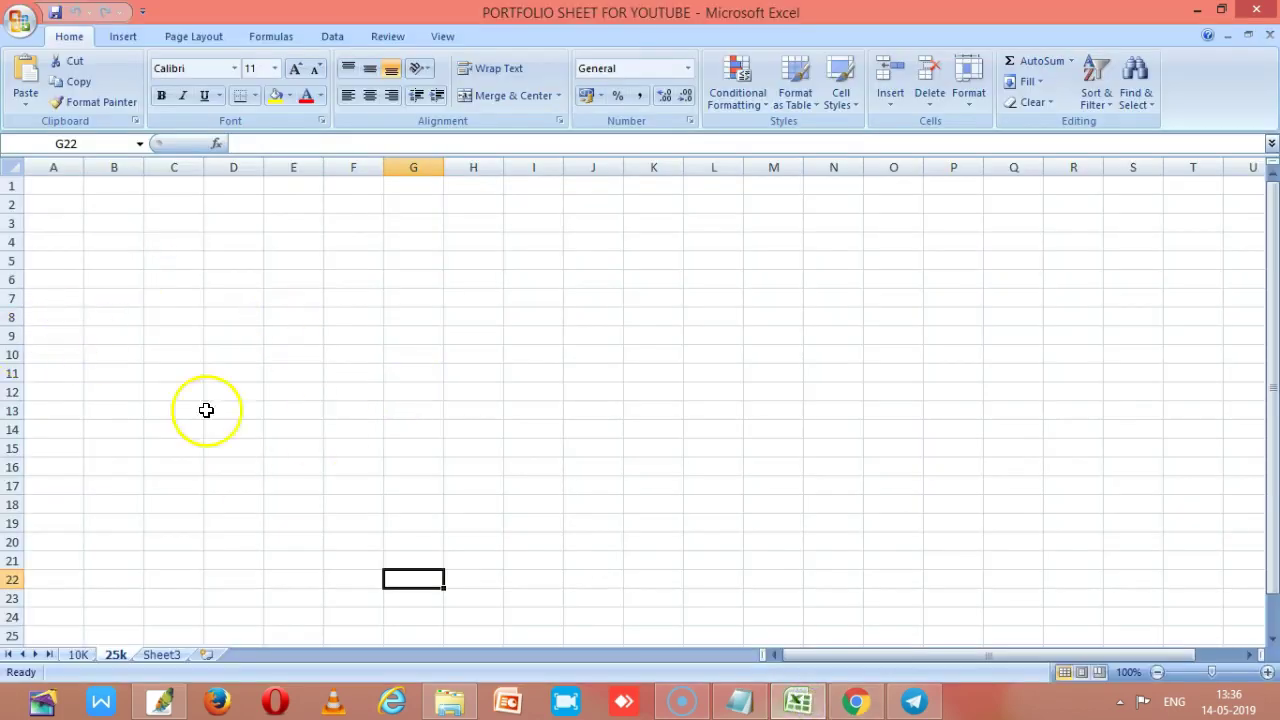
Copy the stock table in A1:F10 of the 10K sheet and paste it at A1 of the 25k sheet.
click(80, 654)
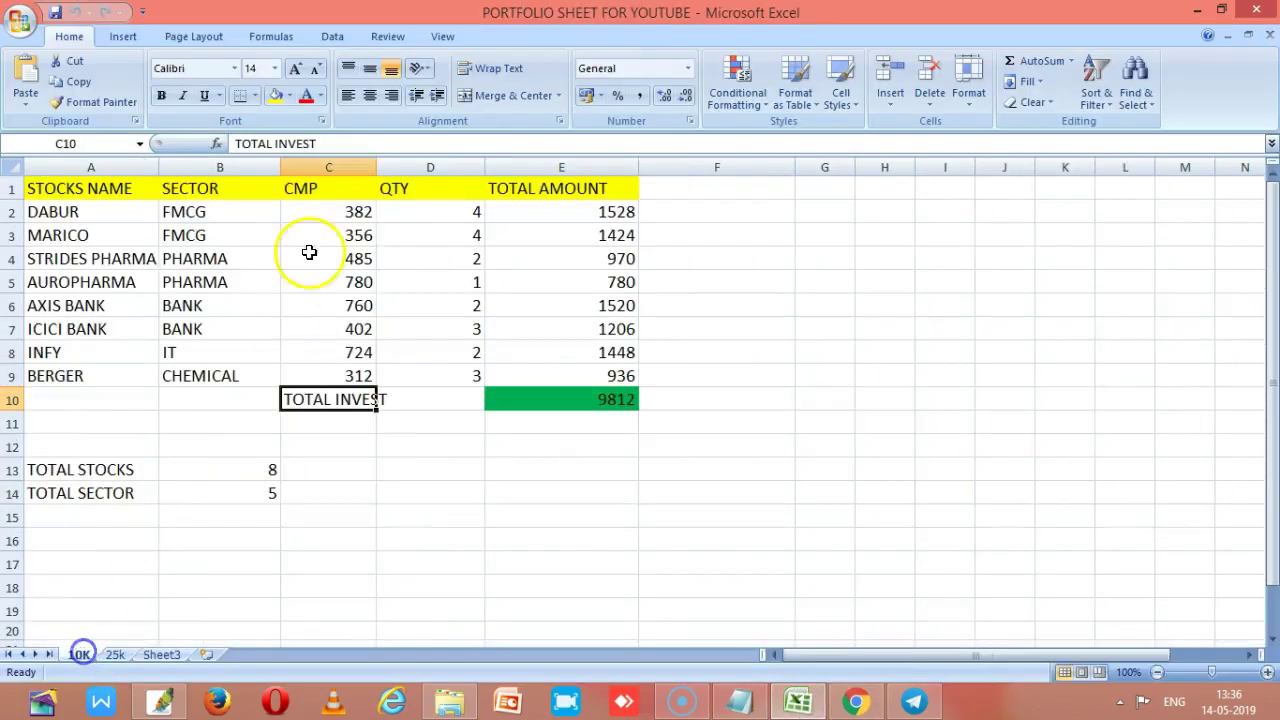
click(116, 654)
click(78, 654)
drag(57, 190, 666, 408)
key(ctrl+c)
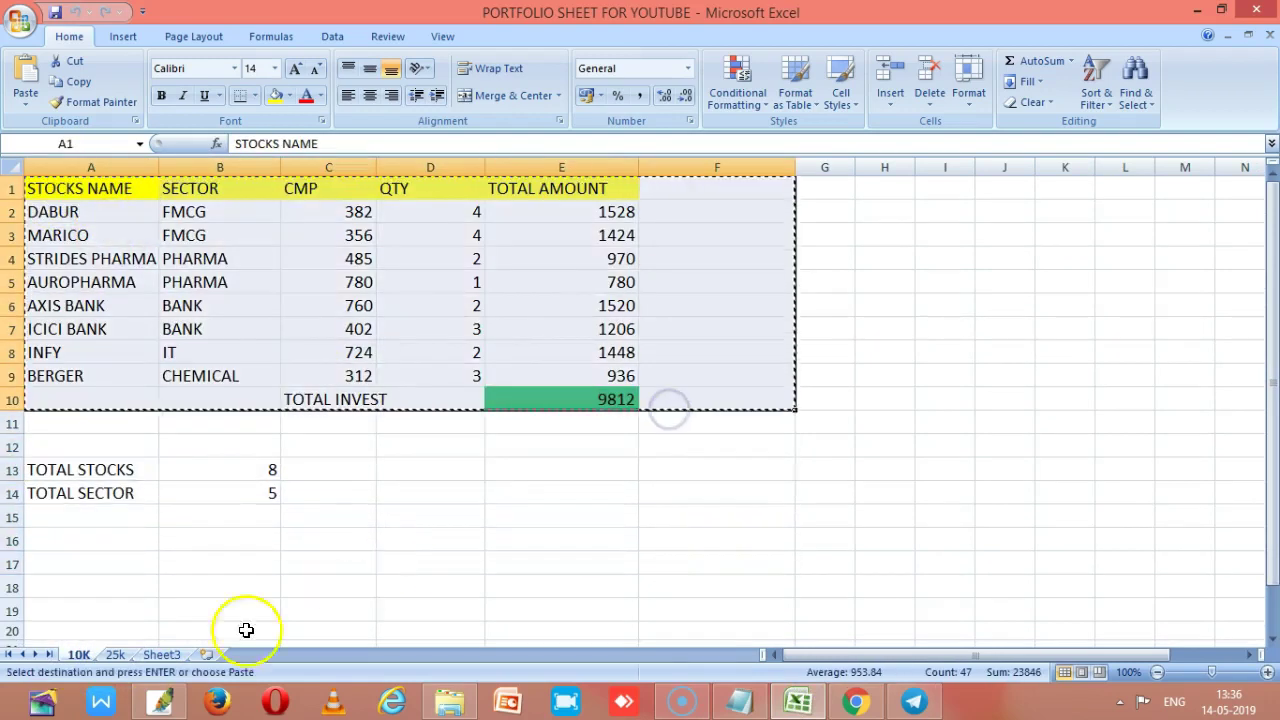
click(113, 654)
click(51, 184)
key(ctrl+v)
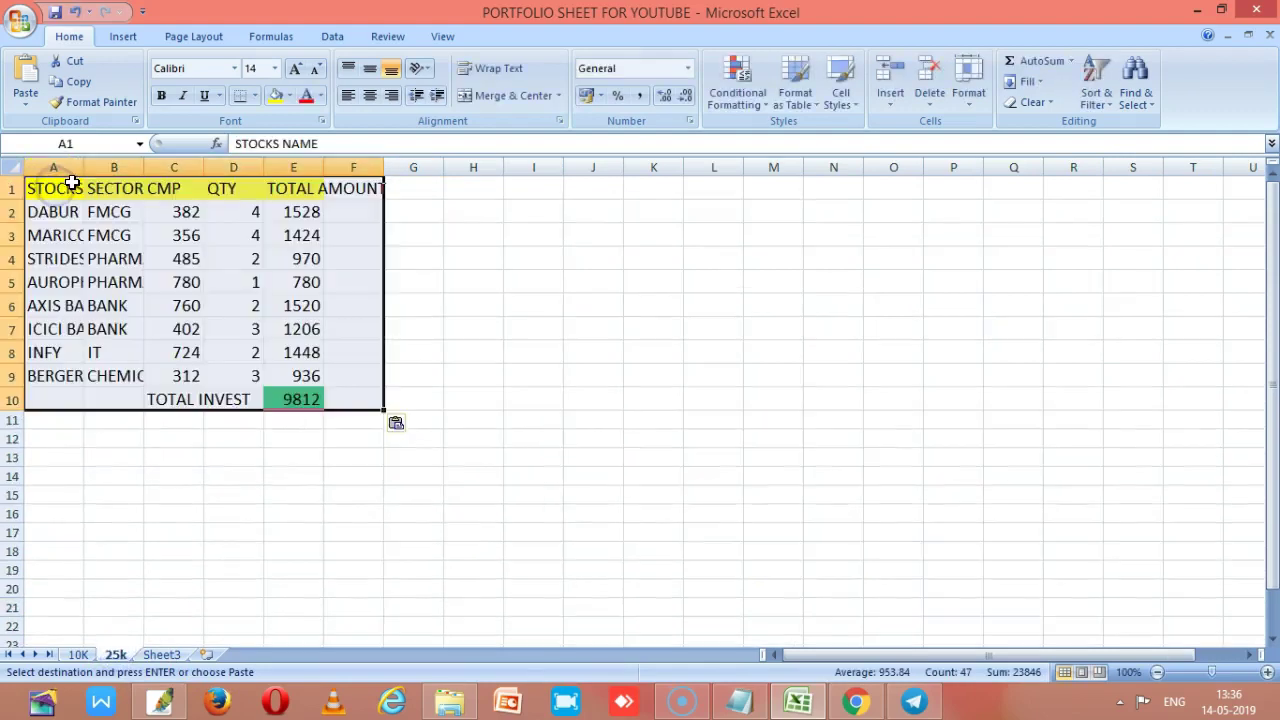
Widen columns A to E on the 25k sheet so the stock names, sectors and headings fit.
drag(90, 167, 183, 167)
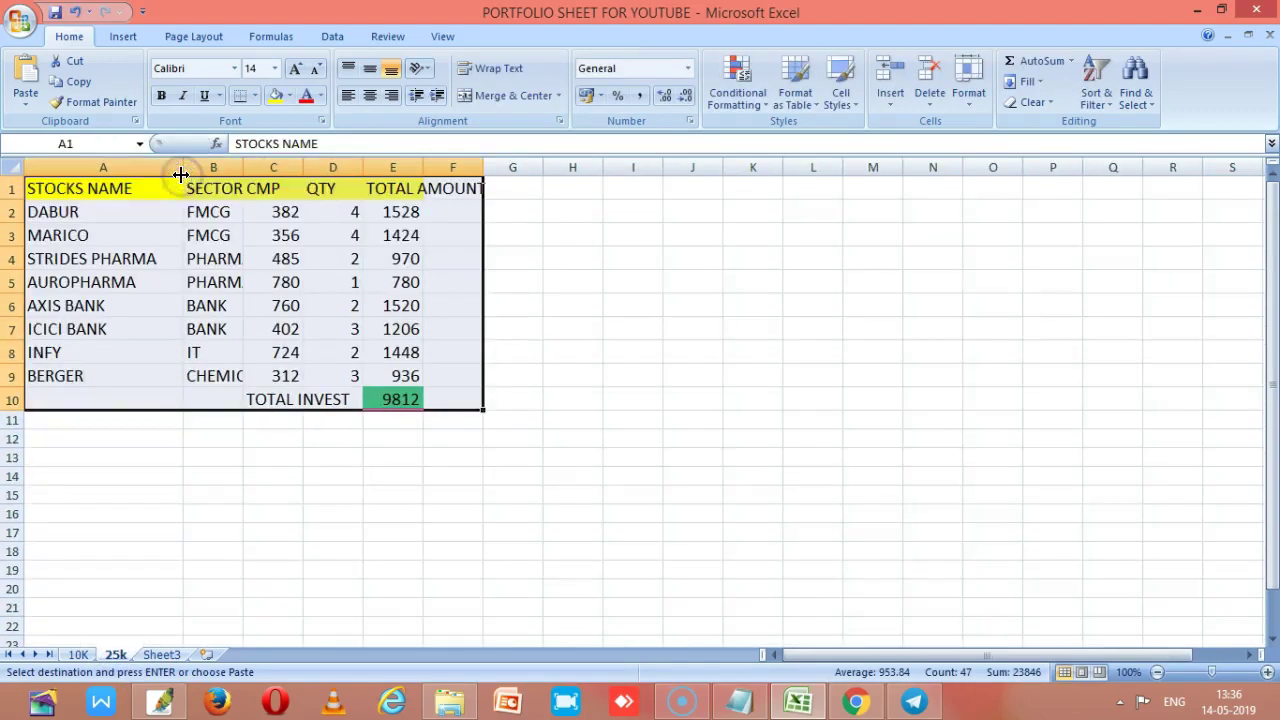
click(94, 455)
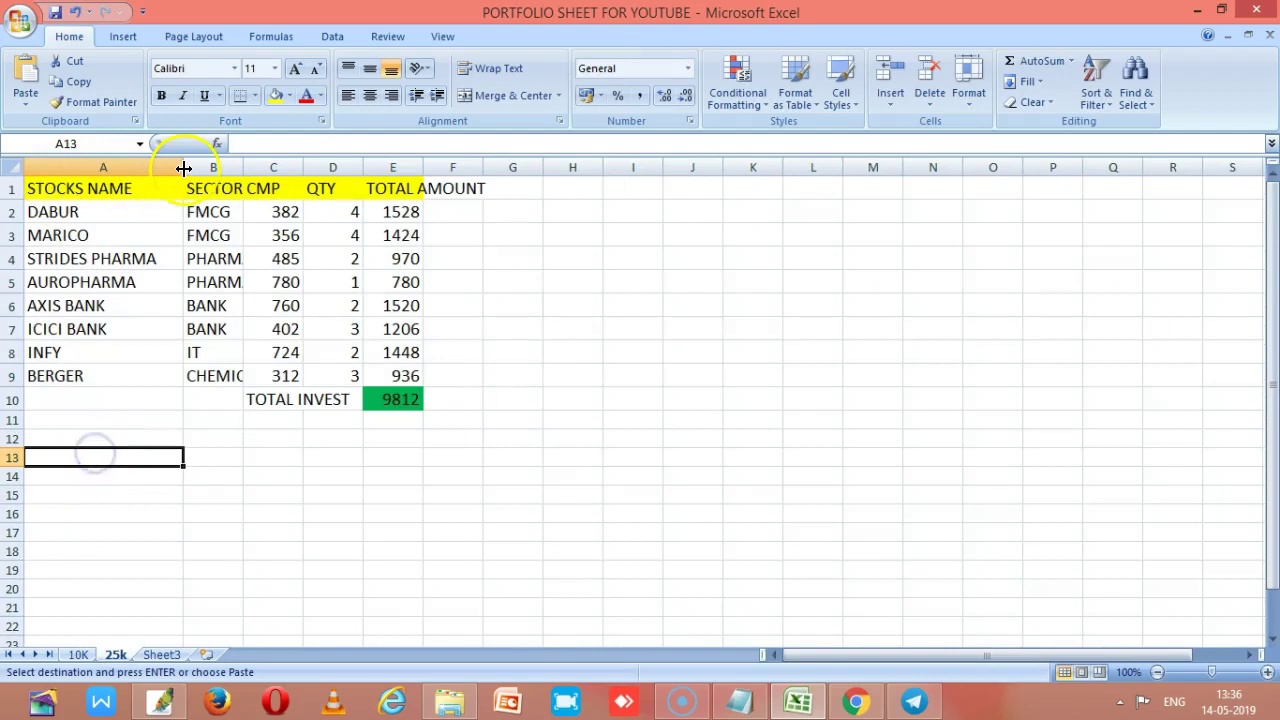
drag(243, 167, 630, 174)
click(346, 397)
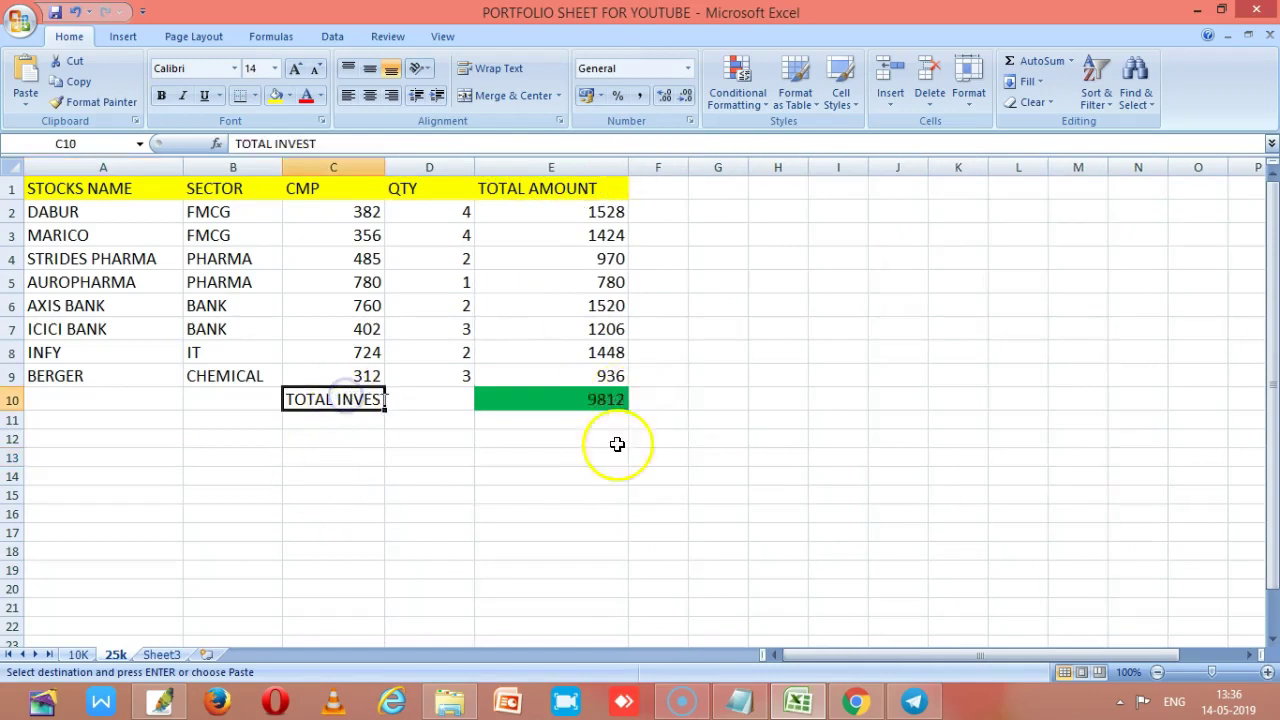
Clear the copied stock entries in A2:F9, keeping the header row.
click(458, 524)
drag(80, 214, 640, 374)
key(Delete)
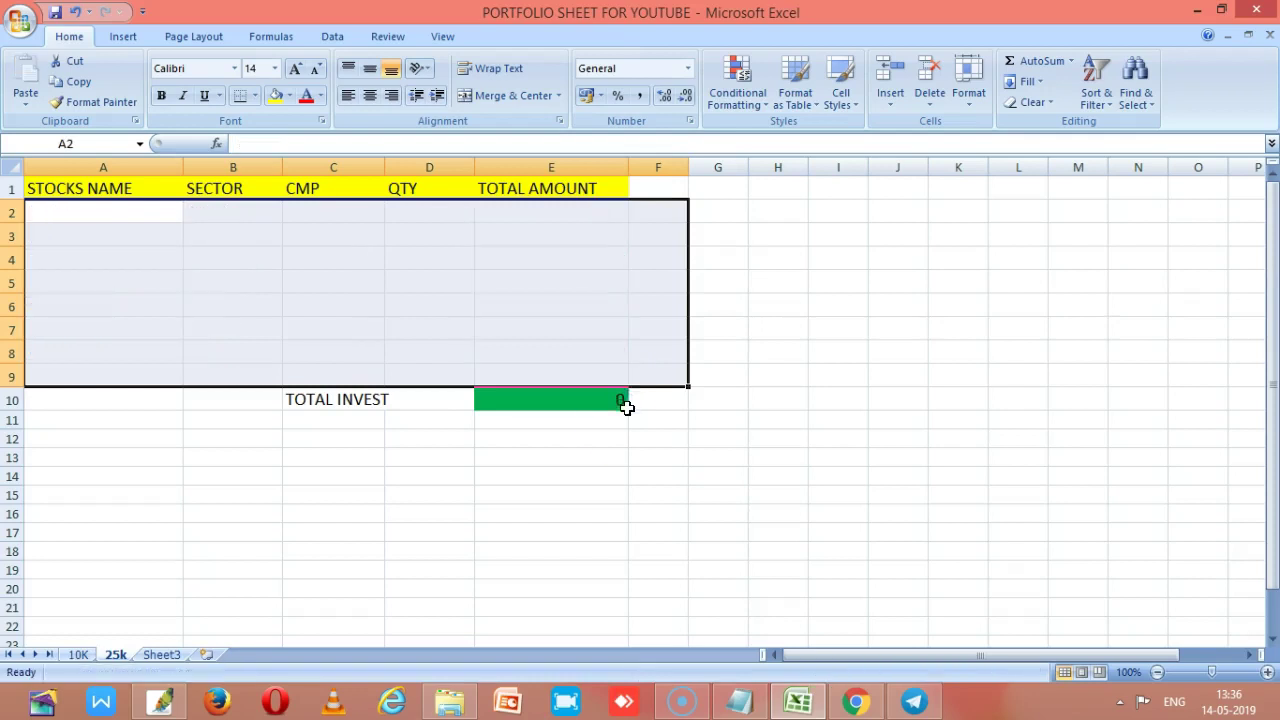
Clear the TOTAL INVEST cells C10:E10, set them to No Fill and save the workbook.
click(349, 401)
click(703, 400)
drag(324, 399, 614, 397)
key(Delete)
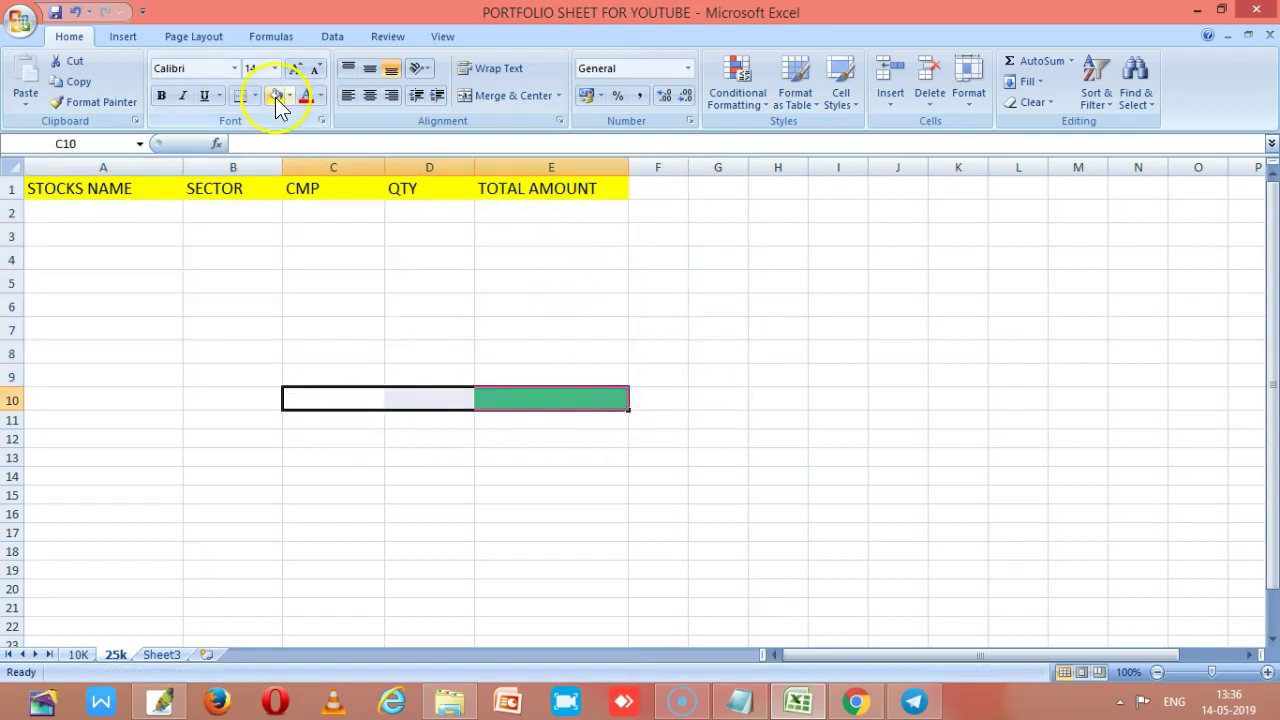
click(288, 96)
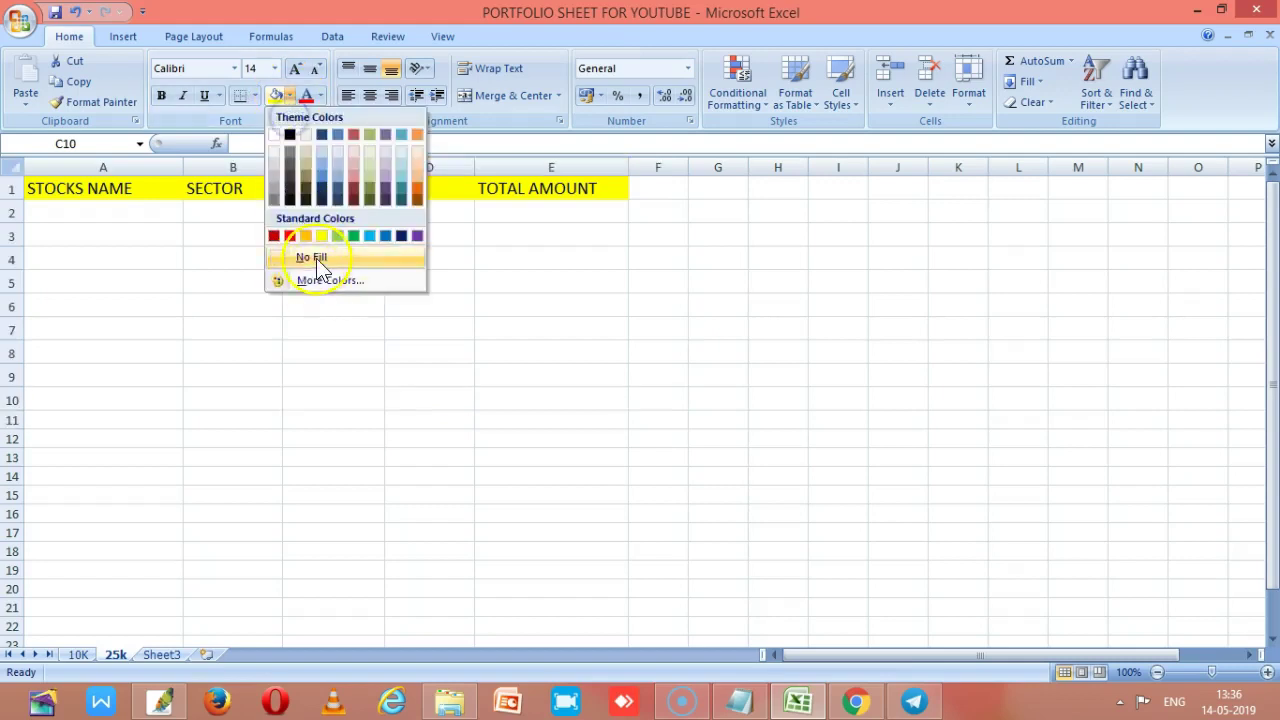
click(316, 258)
click(831, 537)
key(ctrl+s)
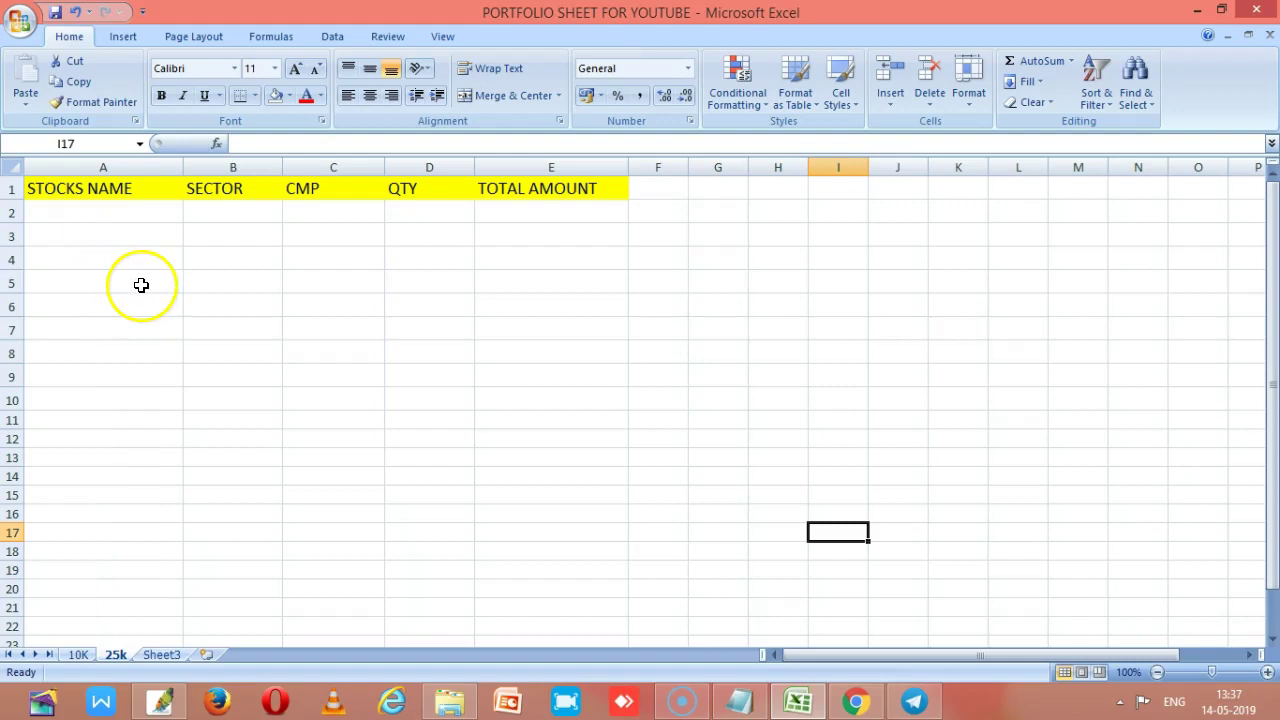
click(855, 701)
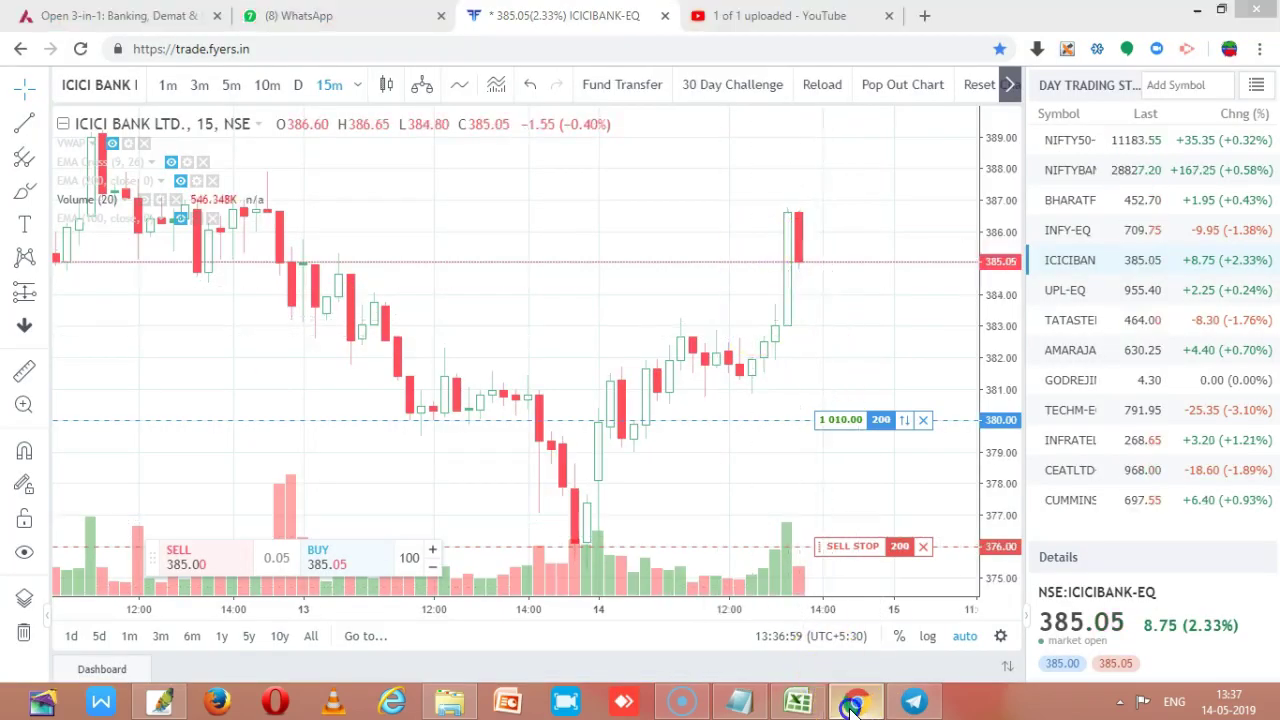
click(854, 704)
click(853, 704)
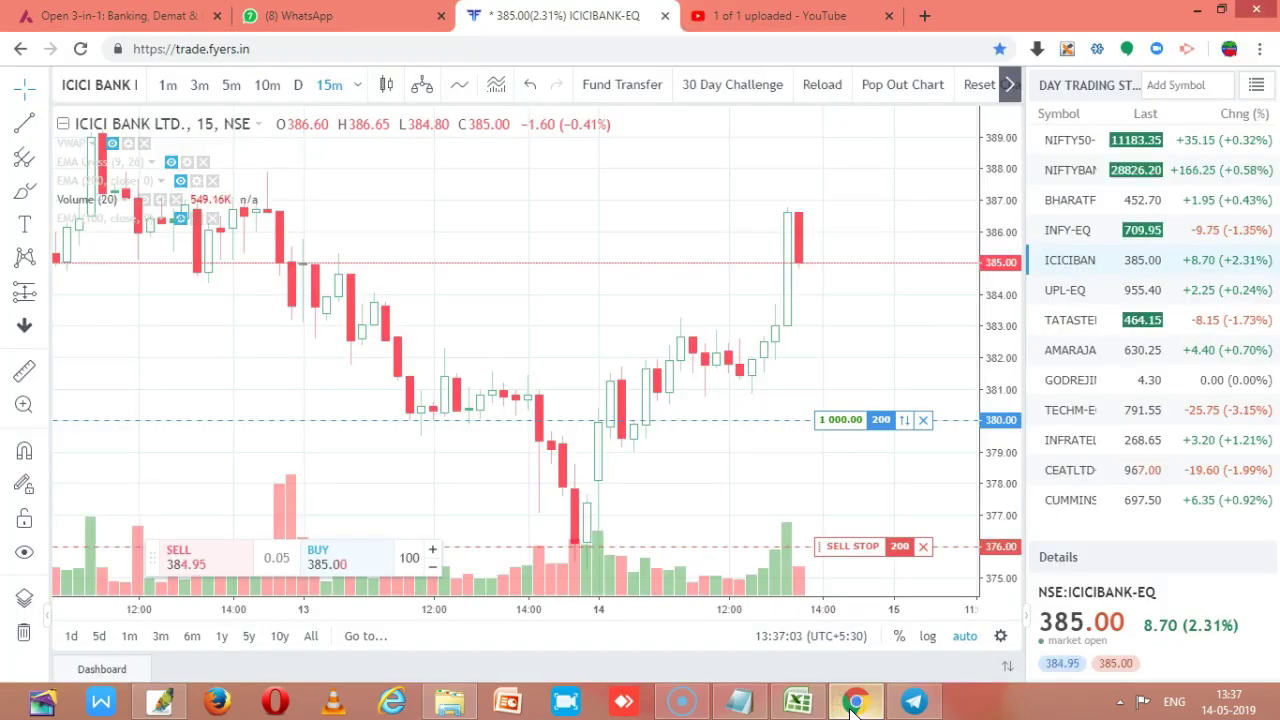
click(853, 704)
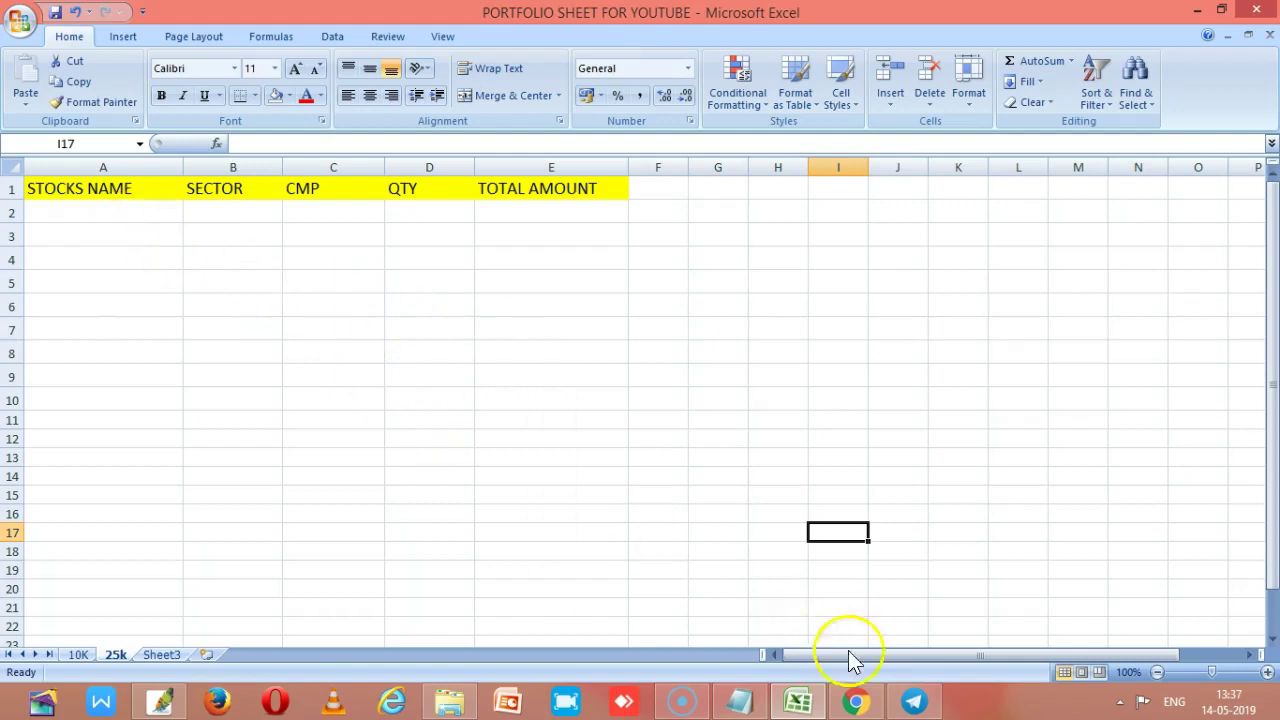
click(855, 701)
click(855, 701)
Enter DABUR as the first stock name in cell A2.
click(106, 232)
click(106, 214)
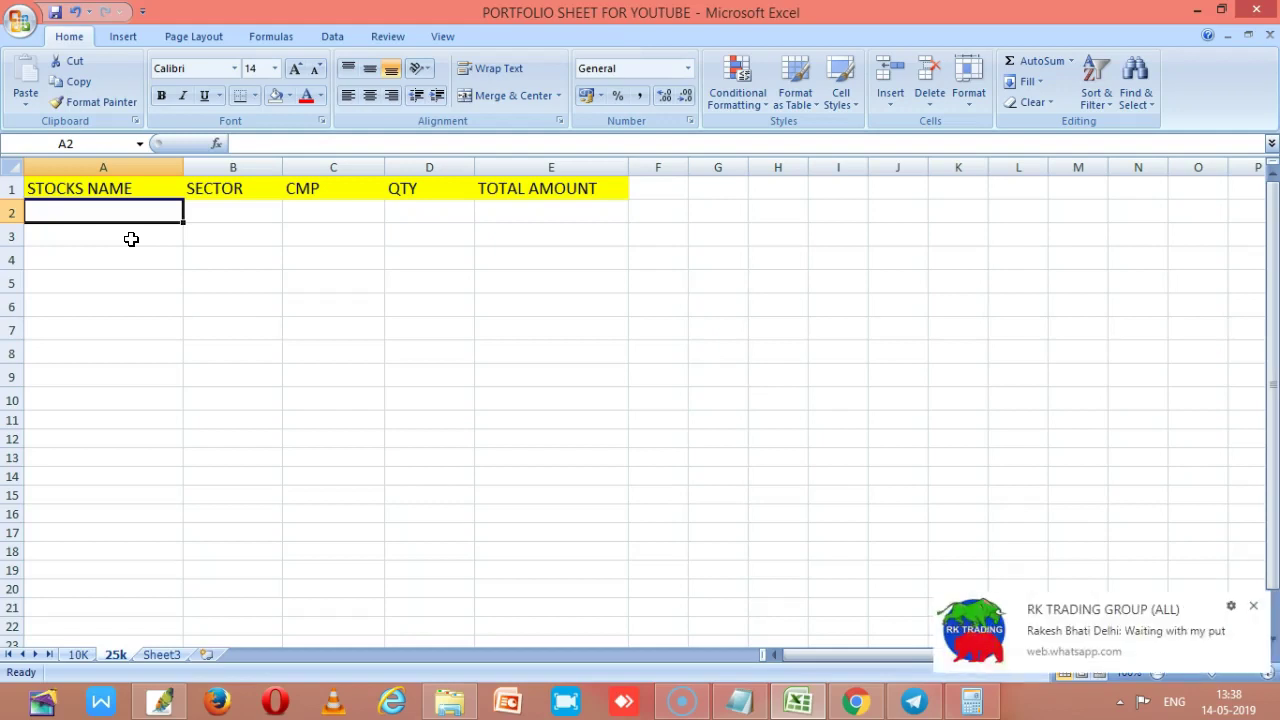
click(1255, 606)
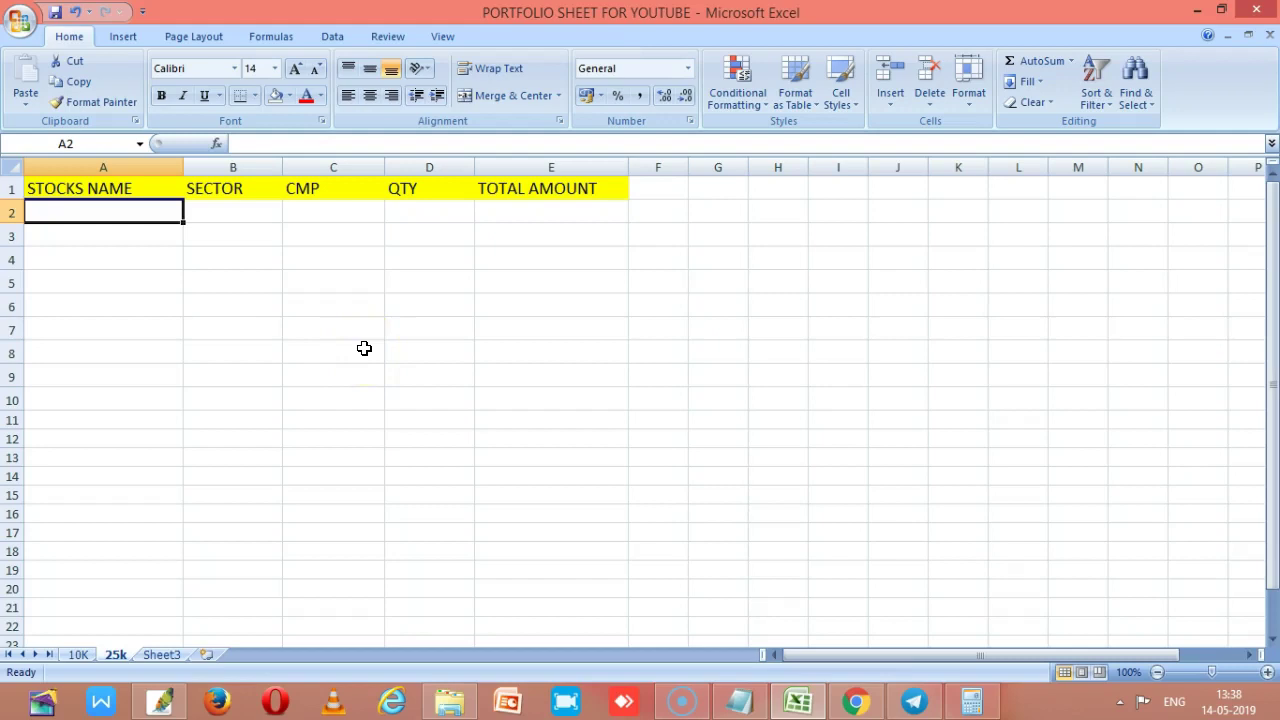
text(da)
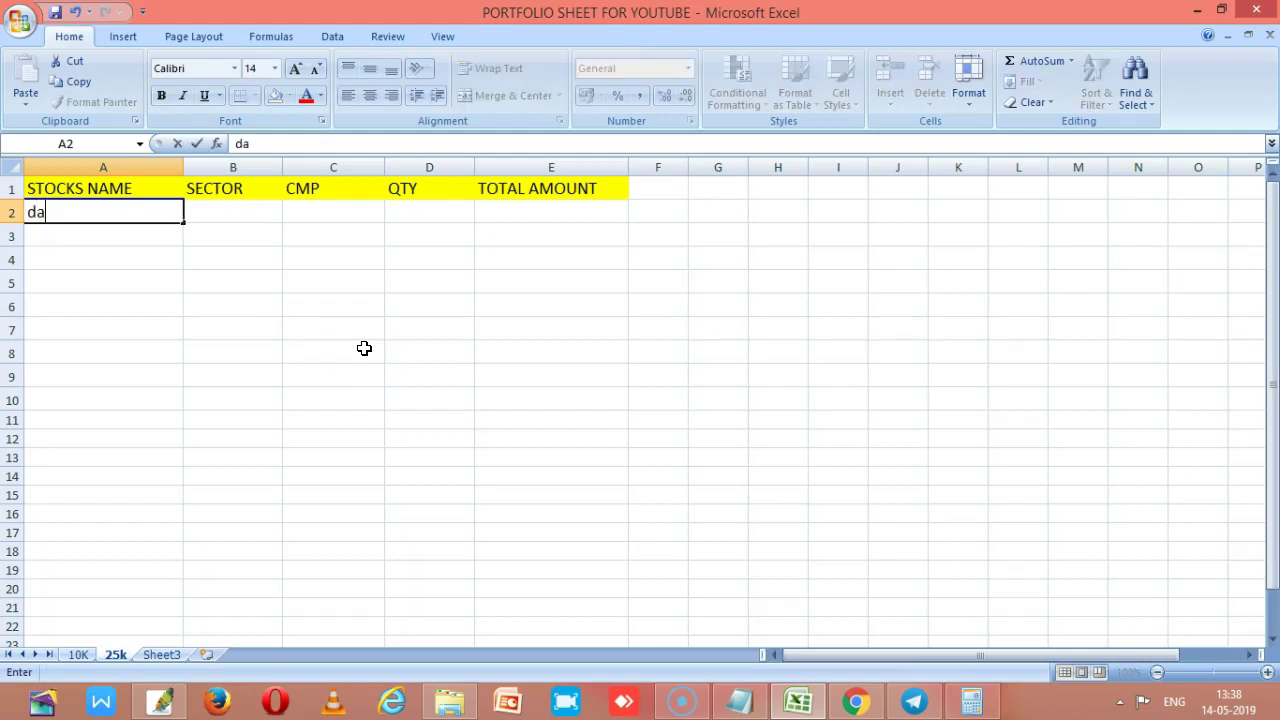
key(BackSpace)
key(BackSpace)
text(DABUR)
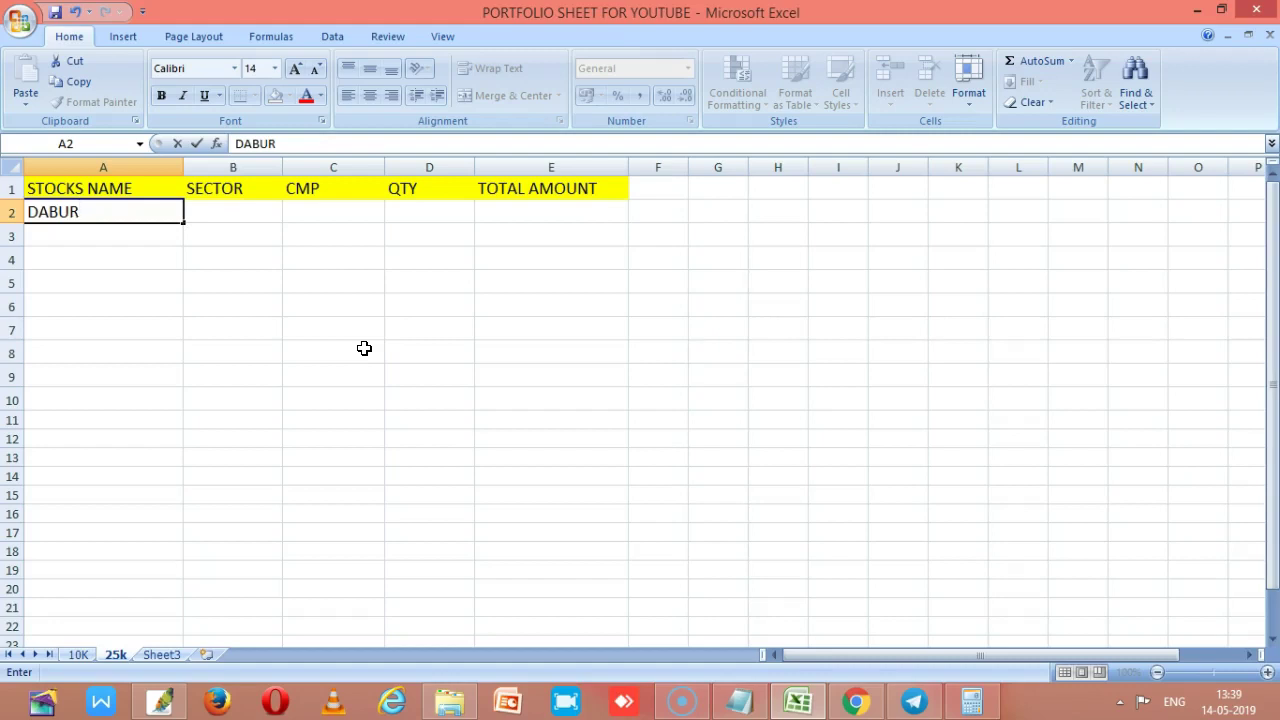
Enter MARICO as the second stock name in cell A3.
click(108, 234)
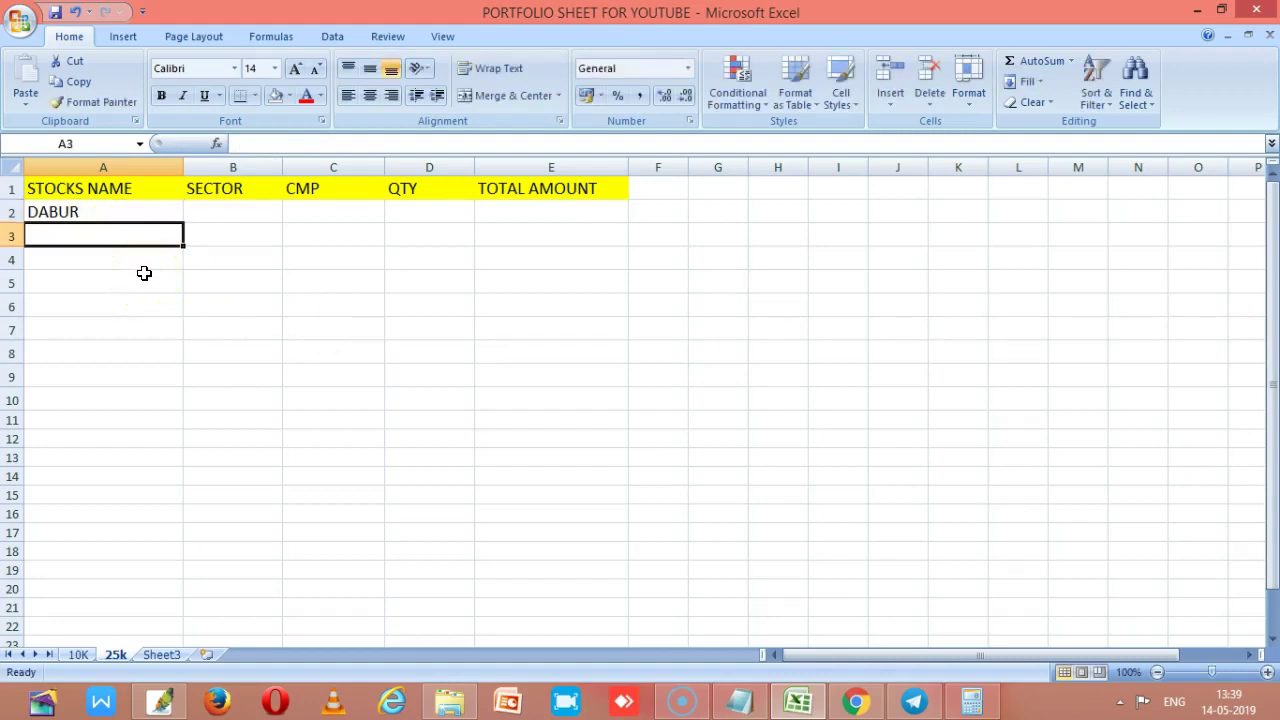
text(A)
key(BackSpace)
text(MARICK)
key(BackSpace)
text(O)
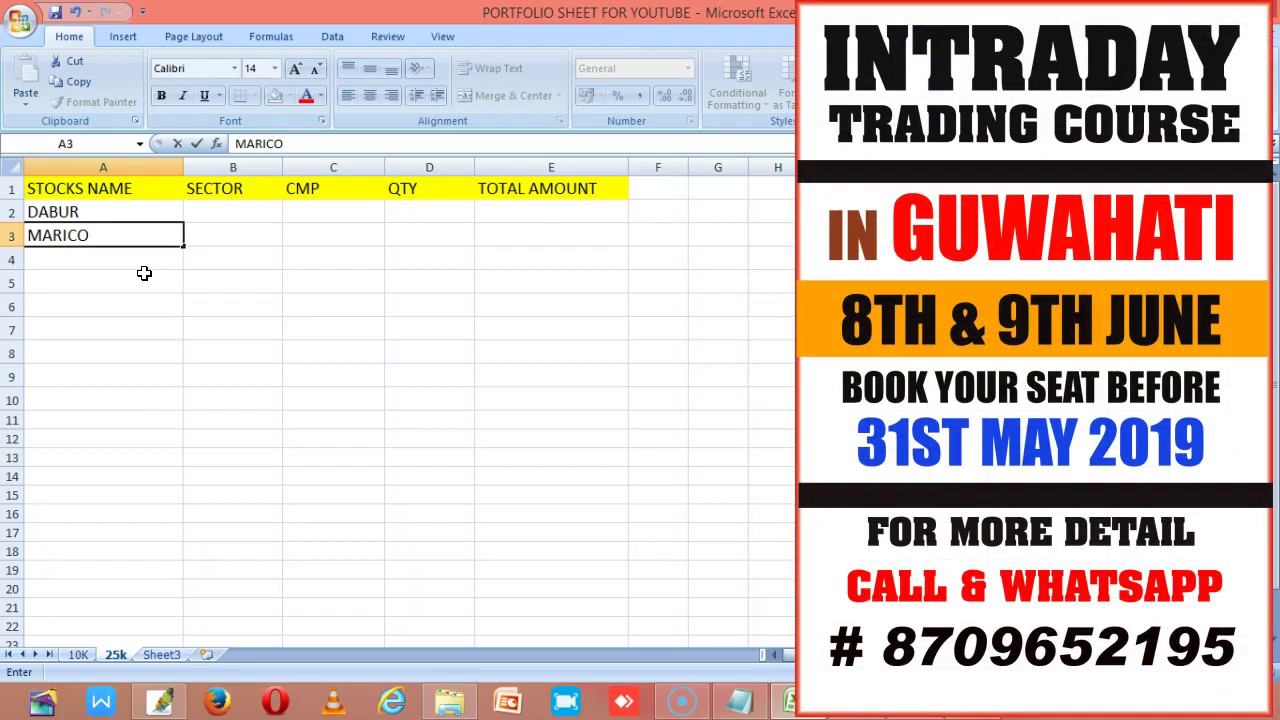
Enter BAJAJ CONSUMER as the third stock name in cell A4.
click(144, 273)
click(143, 262)
text(BAJ)
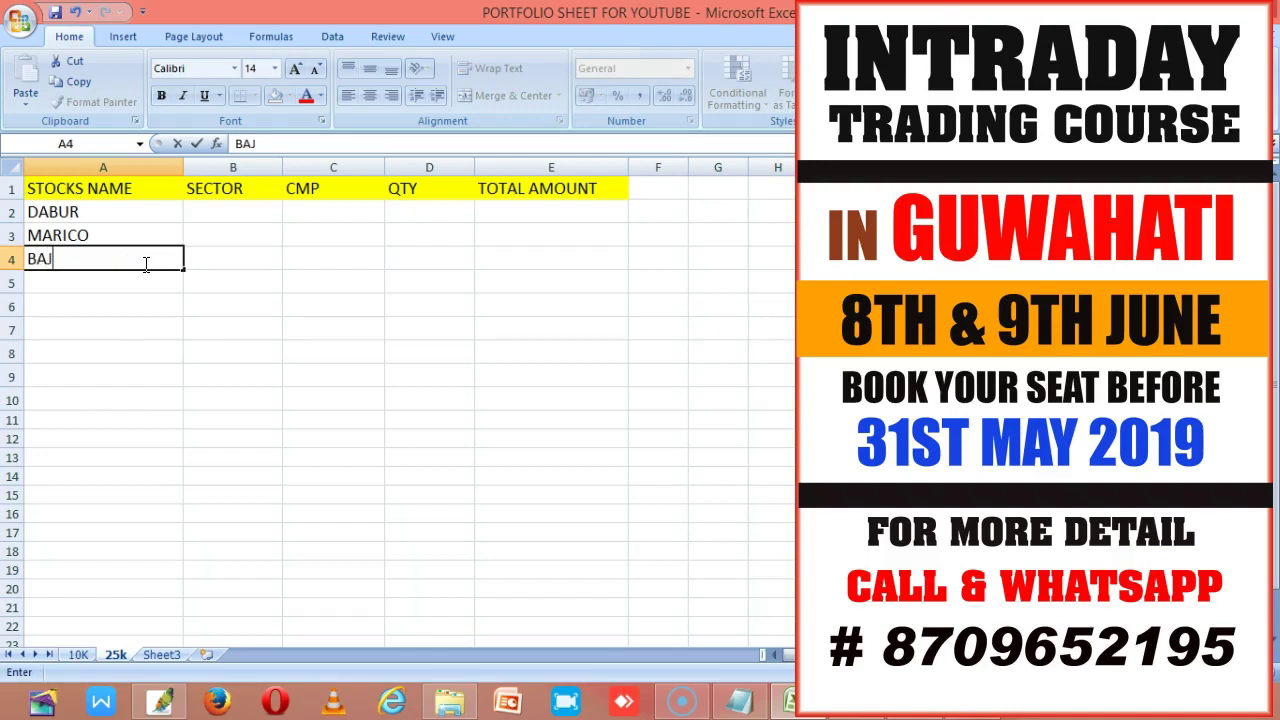
text(AJ CONSUTER)
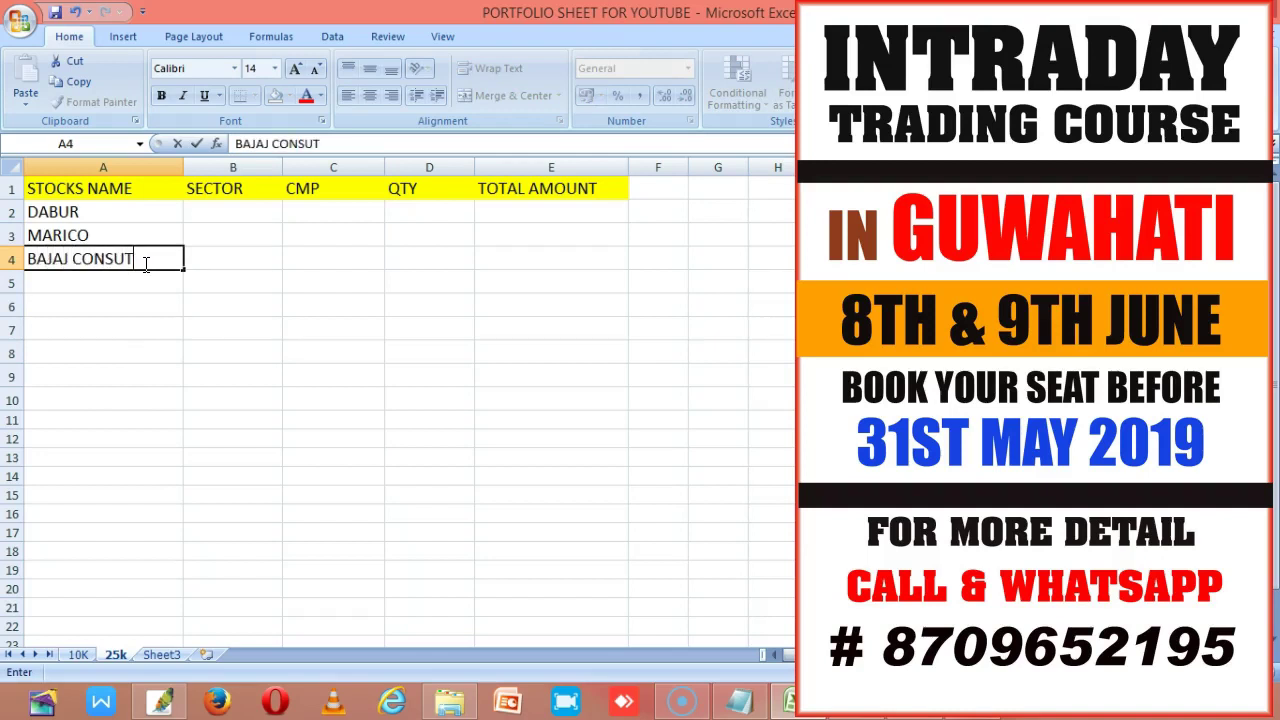
key(BackSpace)
key(BackSpace)
key(BackSpace)
text(MER)
click(222, 258)
Enter FMCG as the sector of DABUR, MARICO and BAJAJ CONSUMER in cells B2 to B4.
click(216, 205)
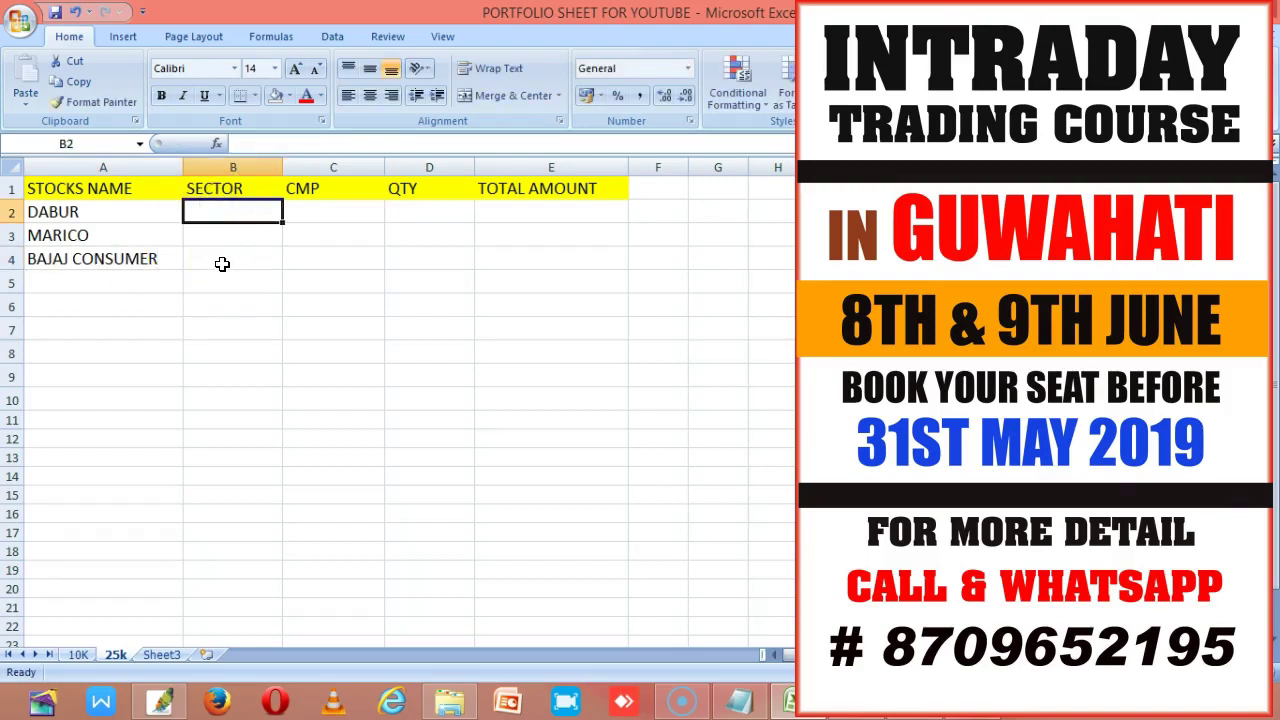
text(F)
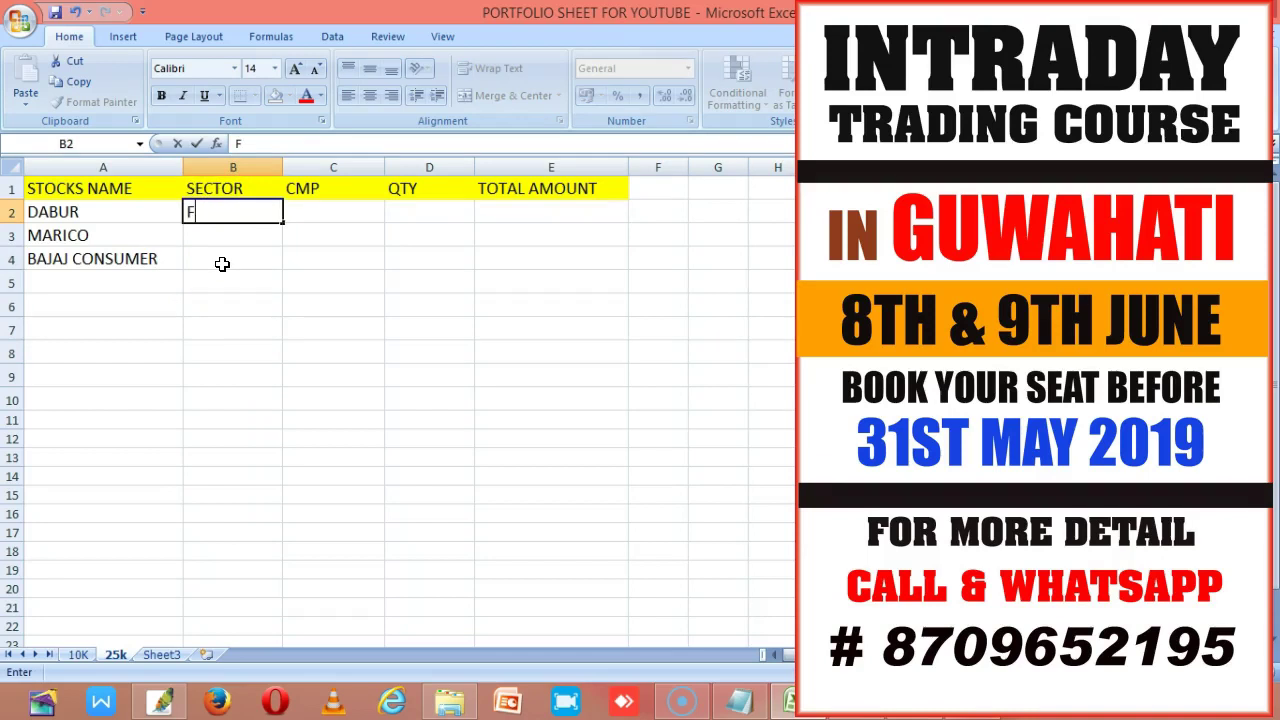
text(MCG)
click(221, 235)
text(FM)
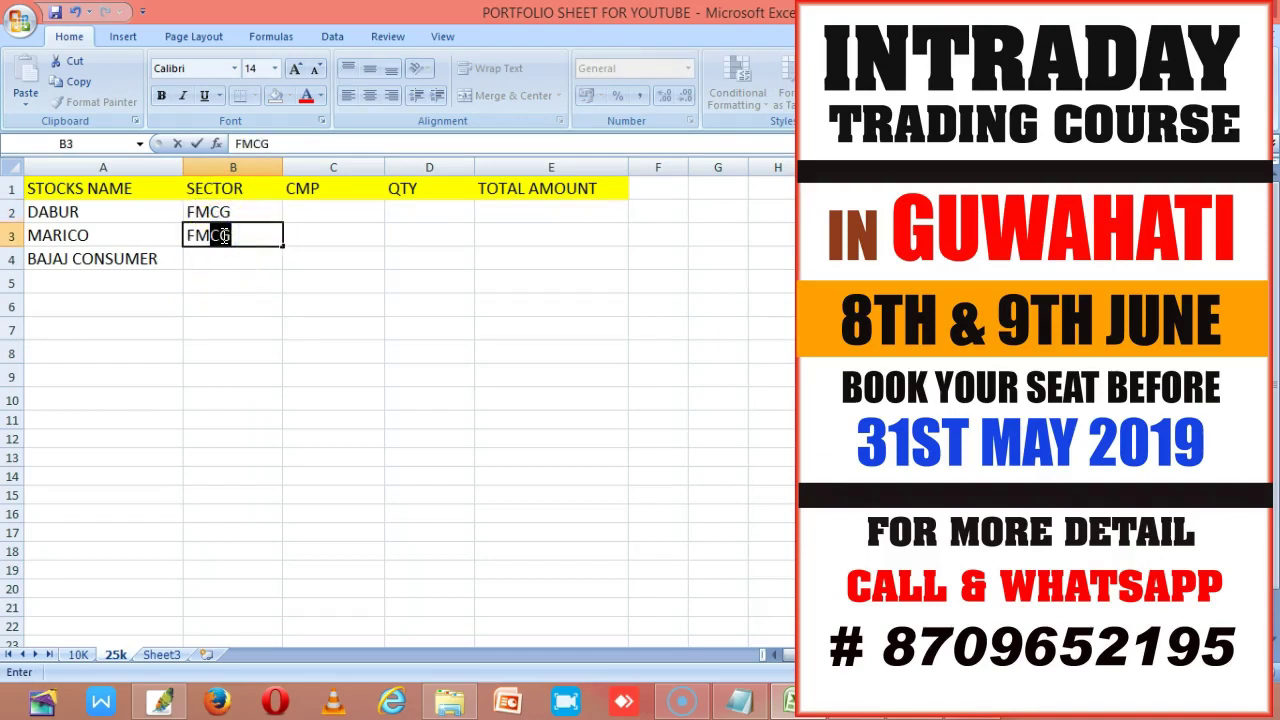
click(212, 261)
text(FMCG)
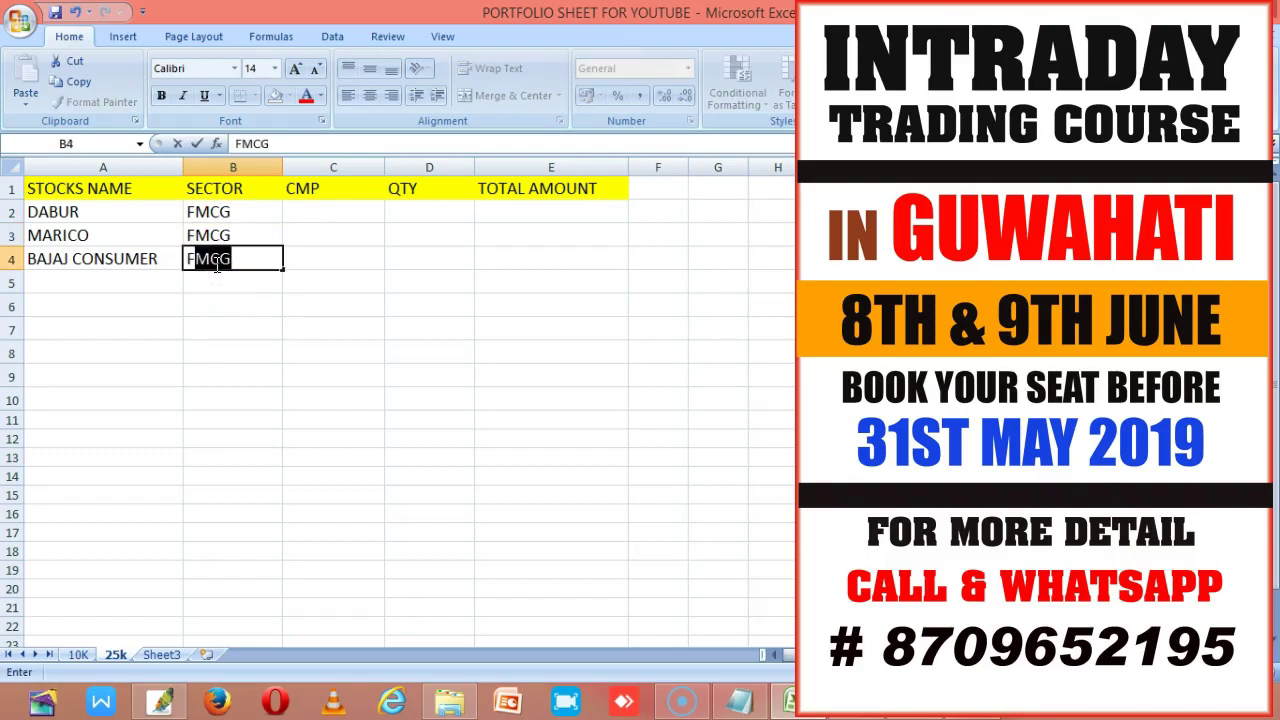
click(266, 307)
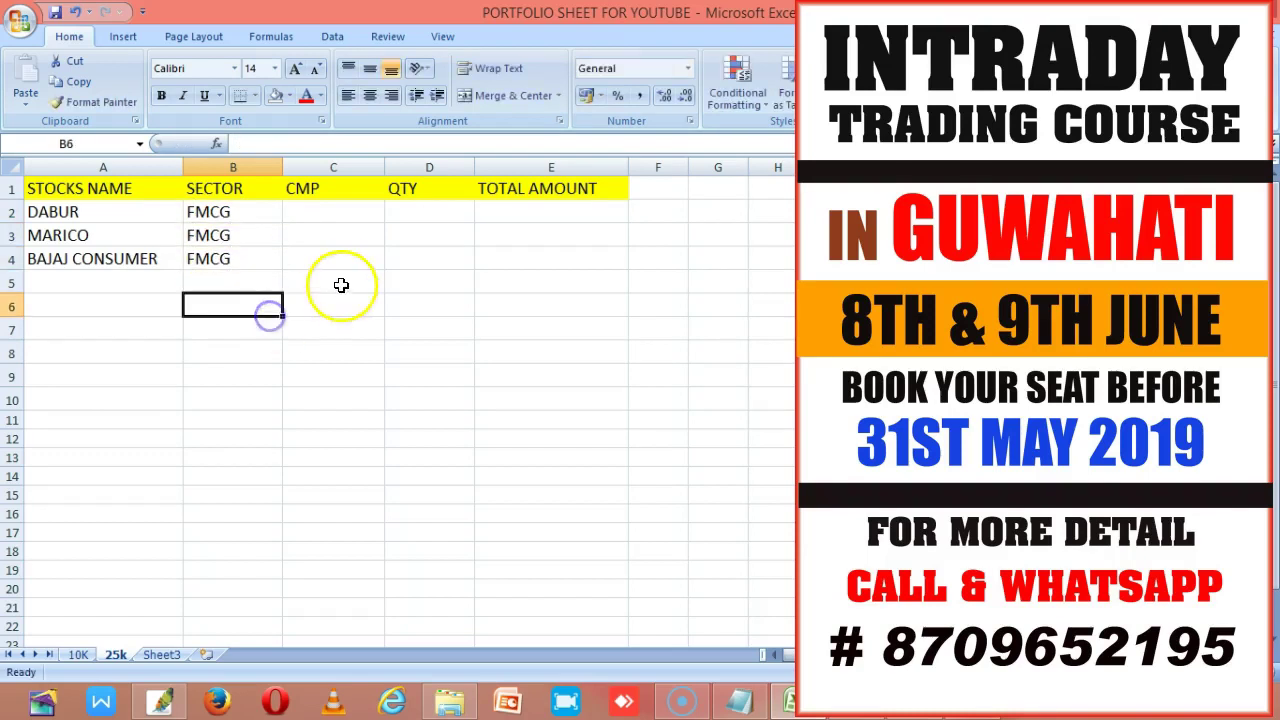
click(308, 211)
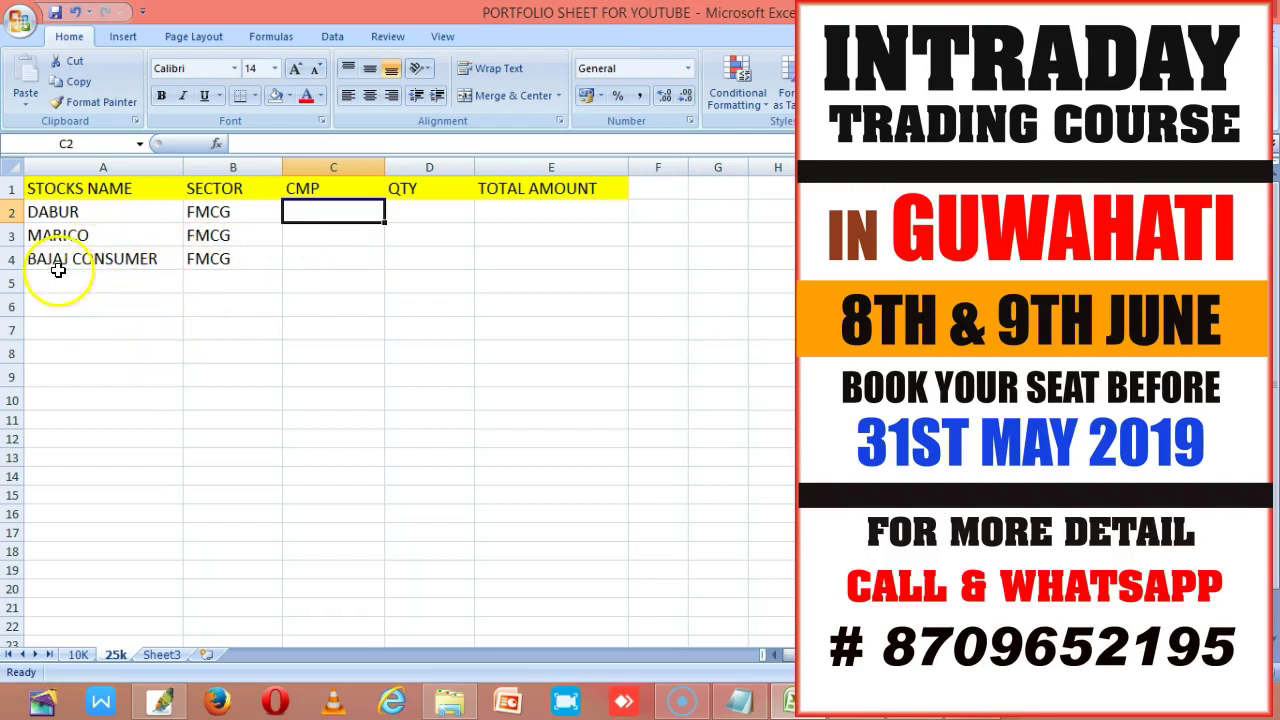
click(58, 212)
click(133, 237)
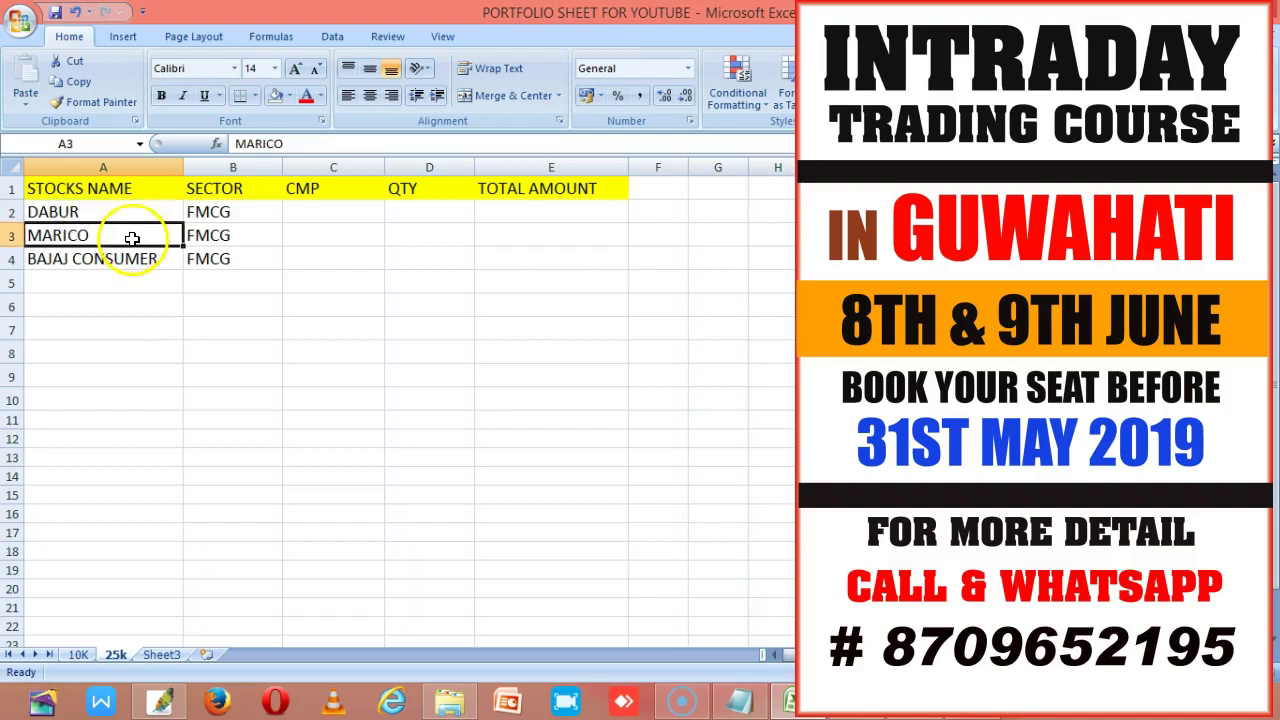
Enter JUBLFOOD as the fourth stock name in cell A5 and FMCG as its sector in cell B5.
click(146, 259)
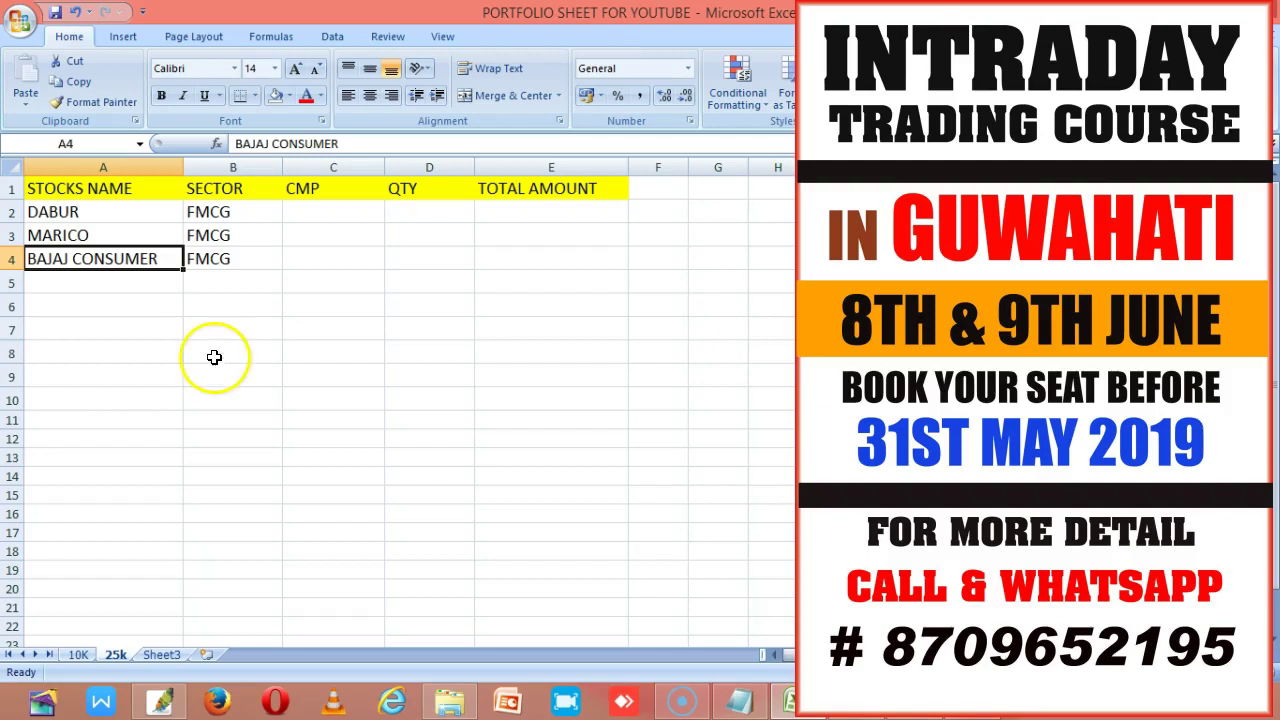
click(106, 289)
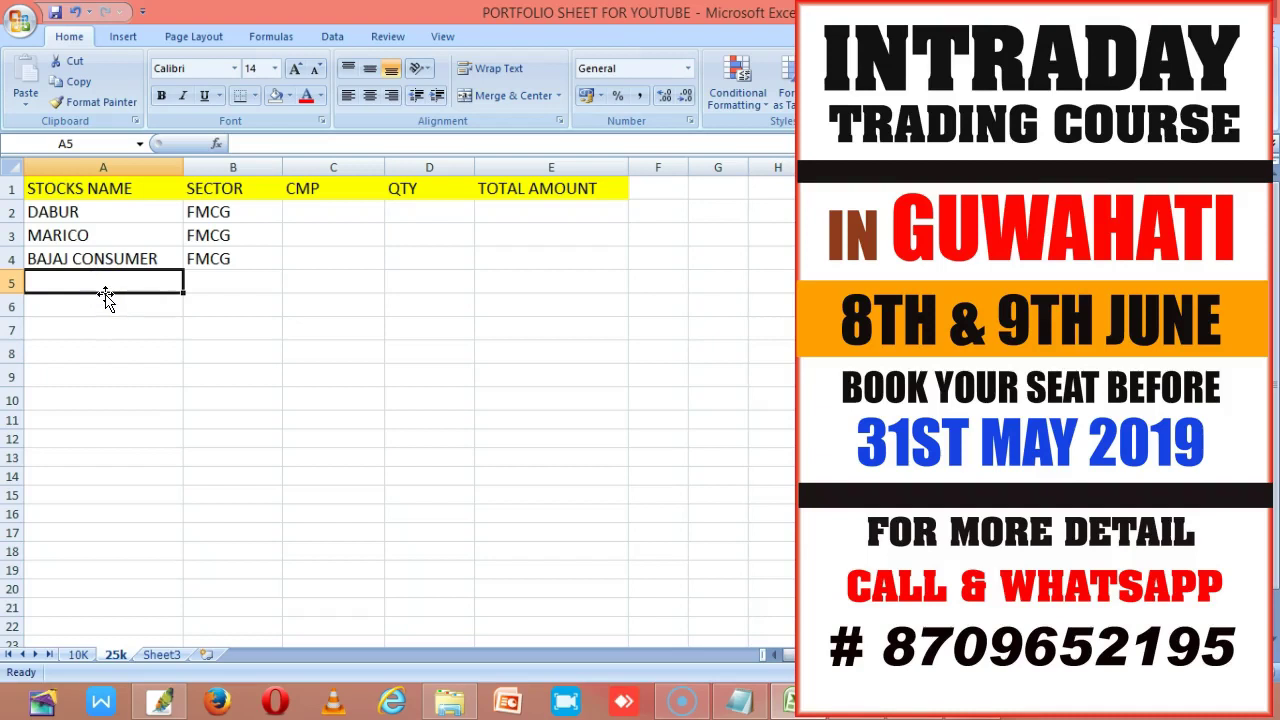
text(JUBLFOOD)
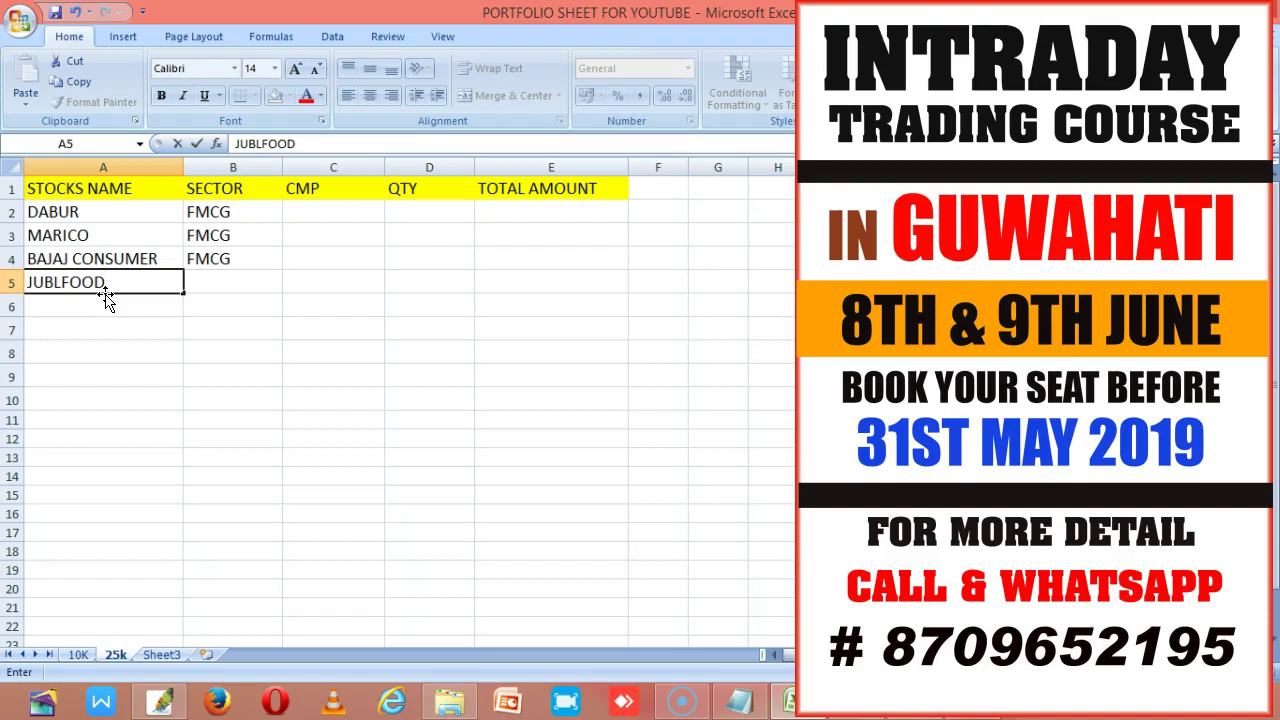
click(216, 280)
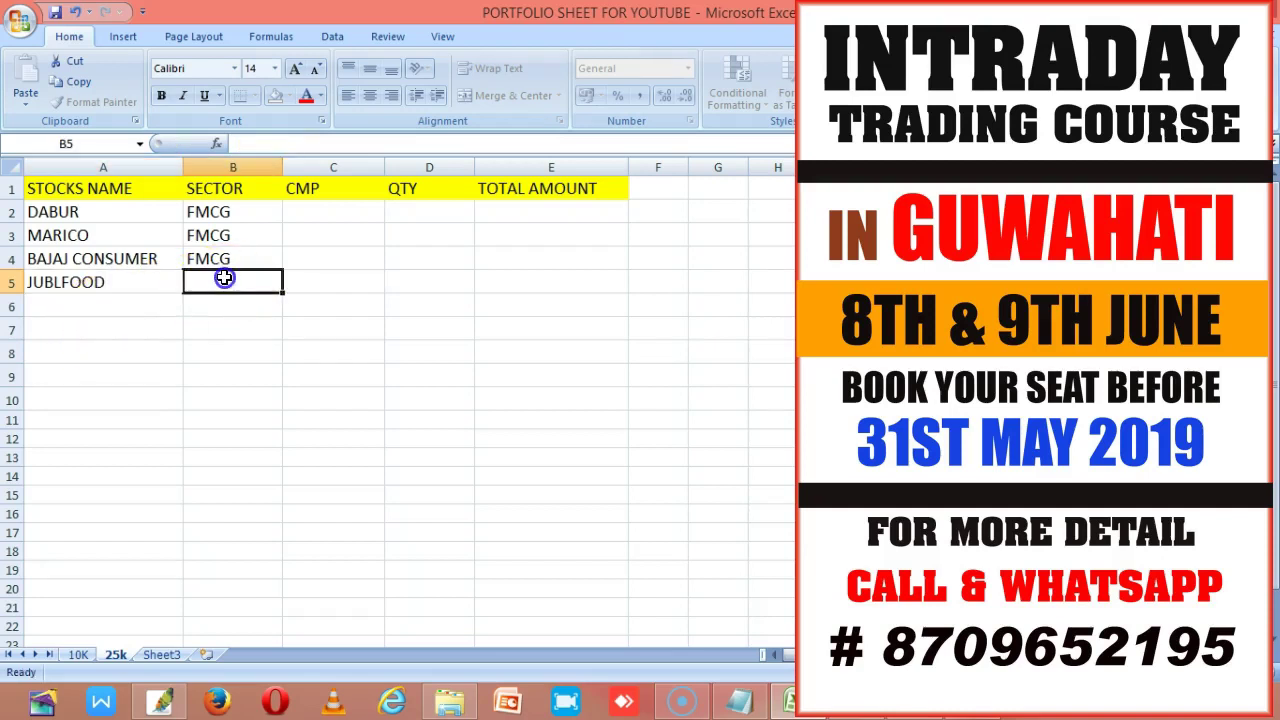
text(FMCG)
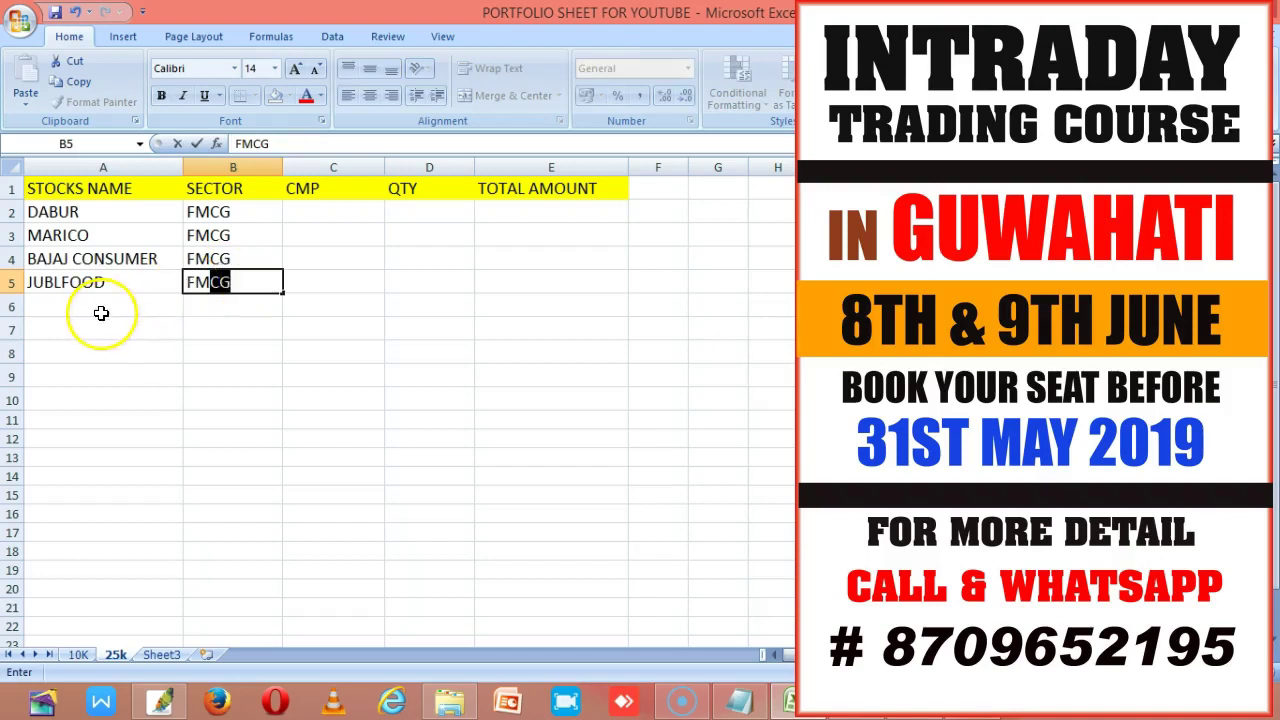
Enter ADITYA BIRLA FASHION as the fifth stock name in cell A6 and widen column A to fit it.
click(99, 307)
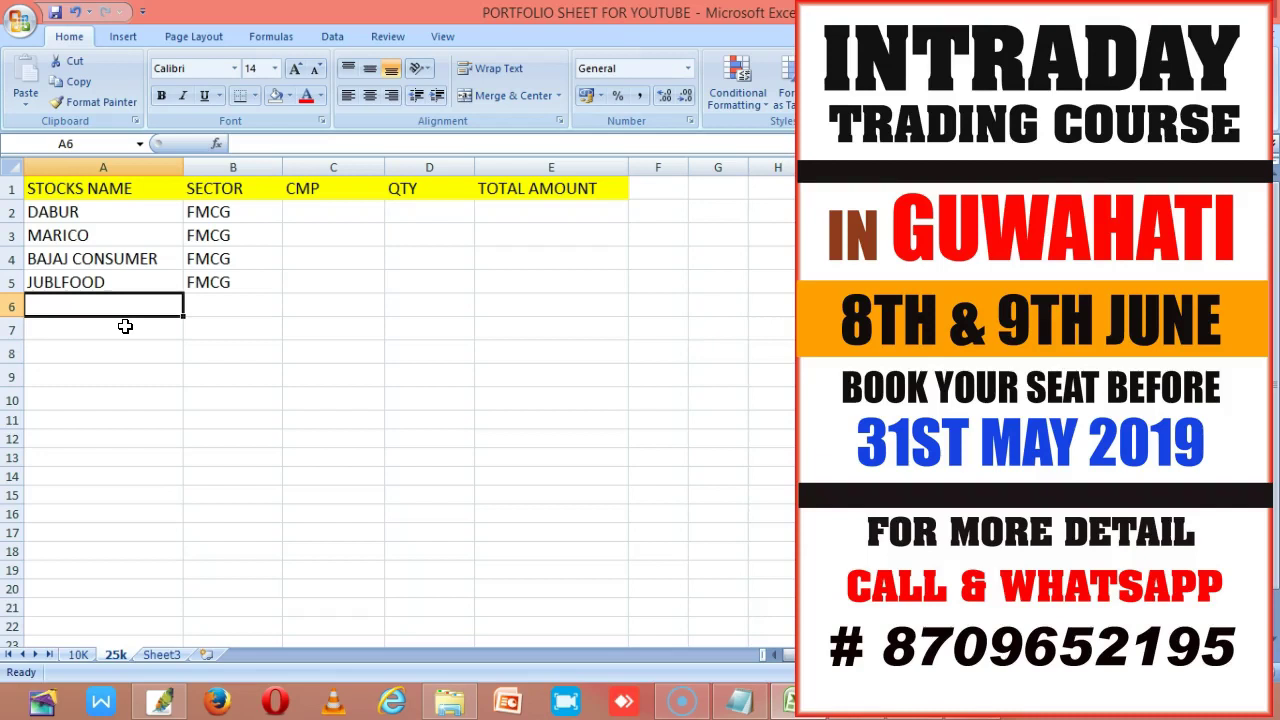
text(ADOI)
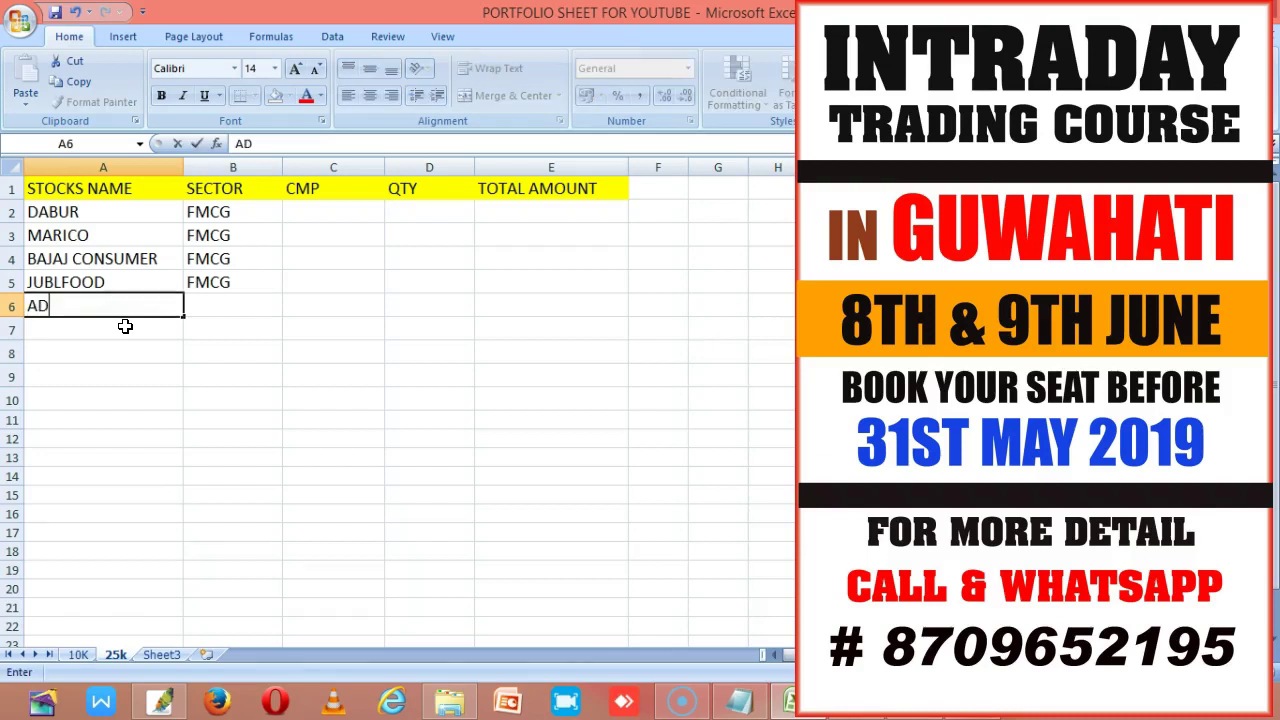
key(BackSpace)
key(BackSpace)
text(ITYA BIRLA FASH)
key(BackSpace)
key(BackSpace)
text(F)
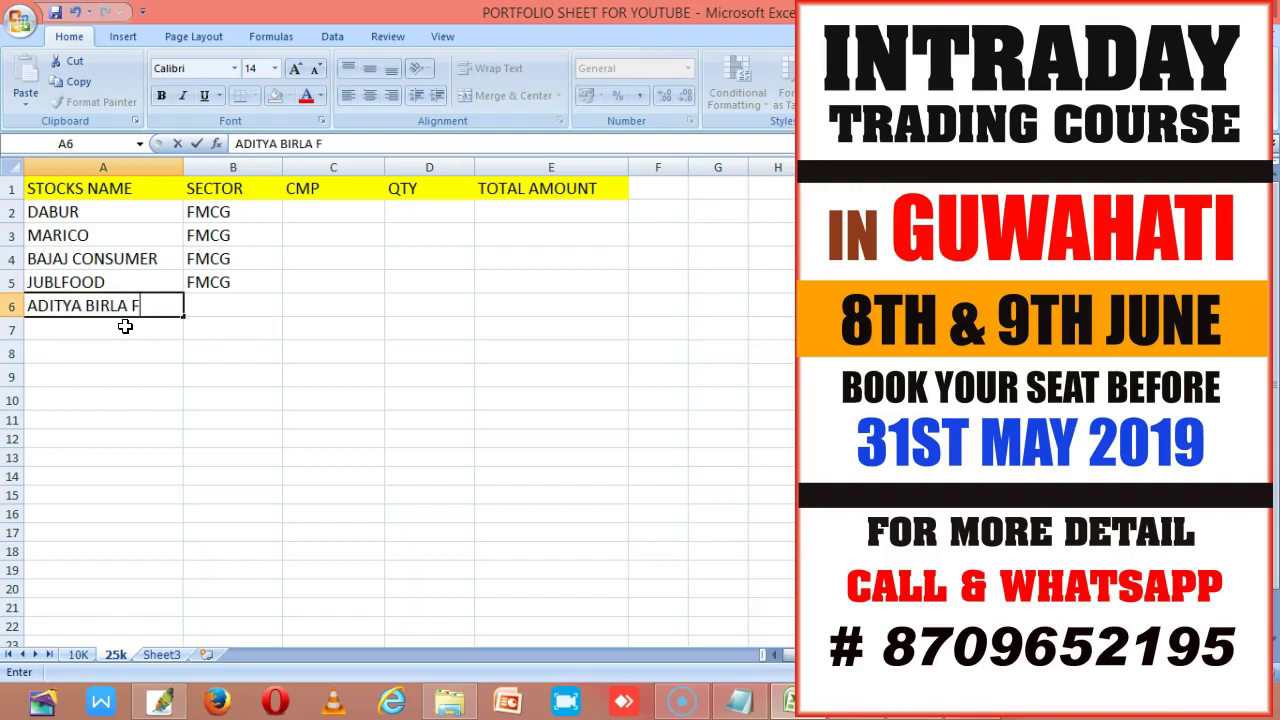
text(ASHION)
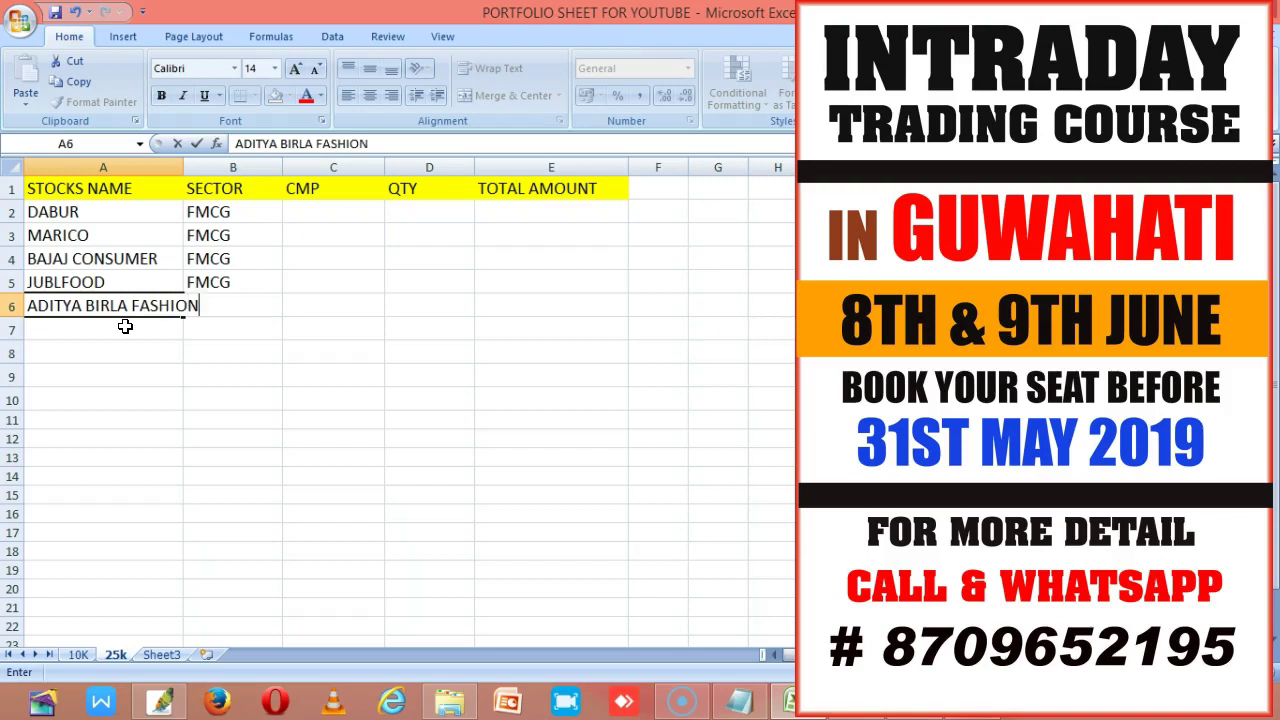
click(231, 353)
drag(180, 166, 210, 170)
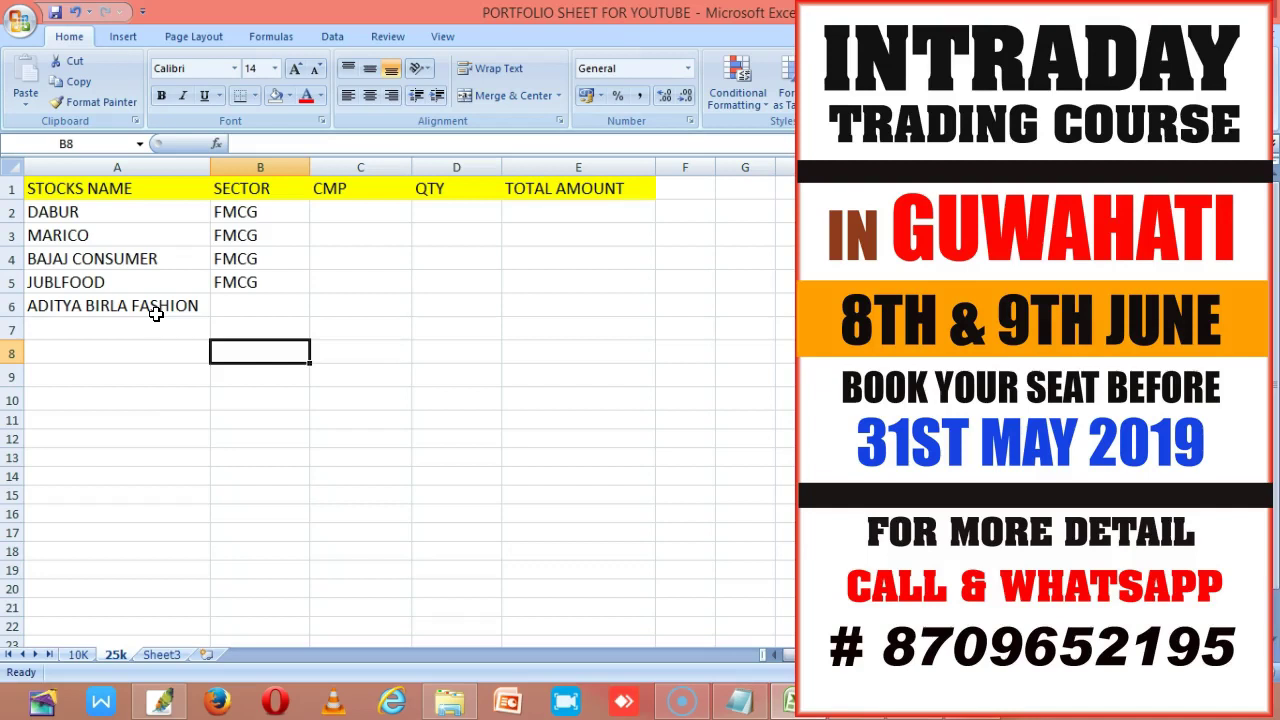
click(1255, 590)
click(940, 402)
click(239, 311)
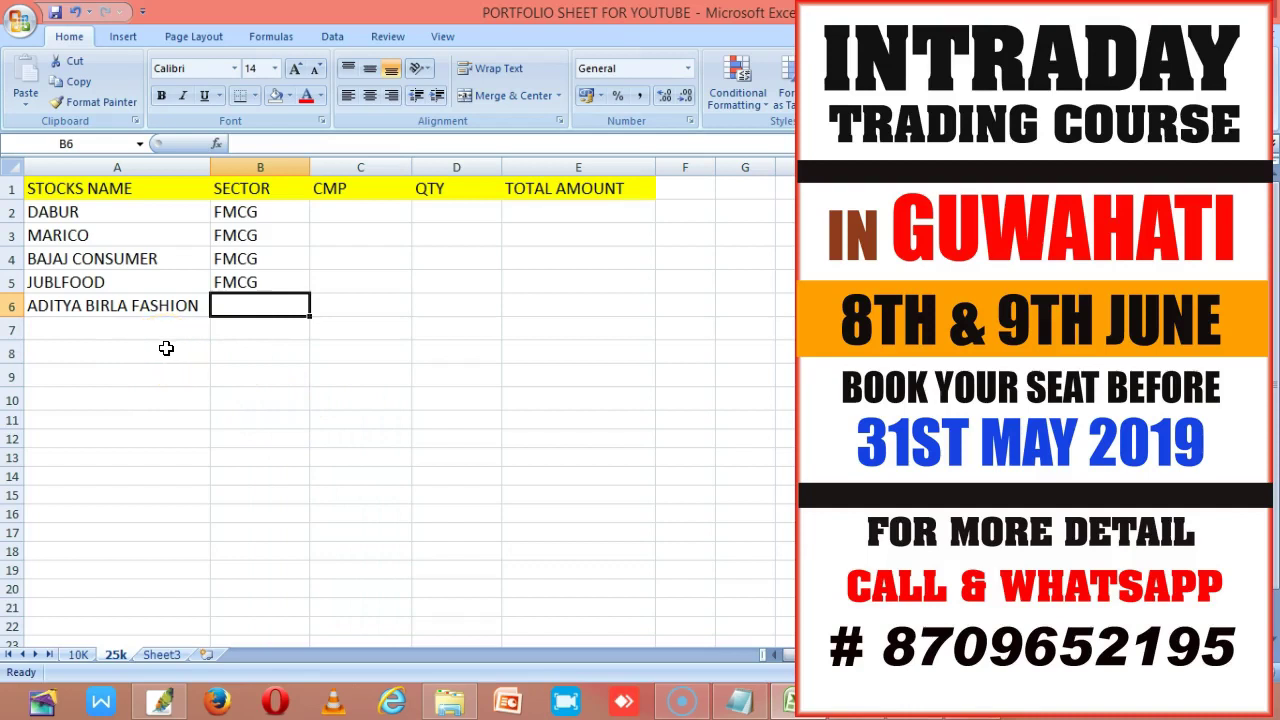
Enter ARVIND LTD as the sixth stock name in cell A7.
click(118, 334)
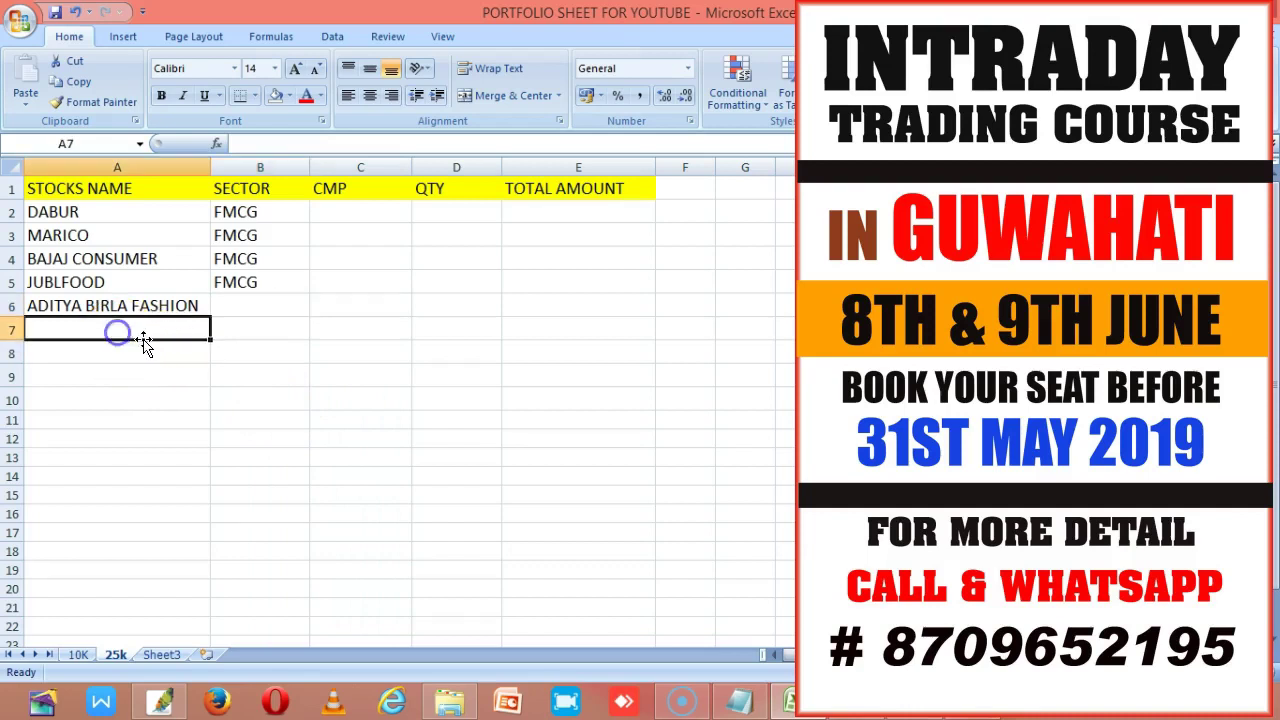
text(AR)
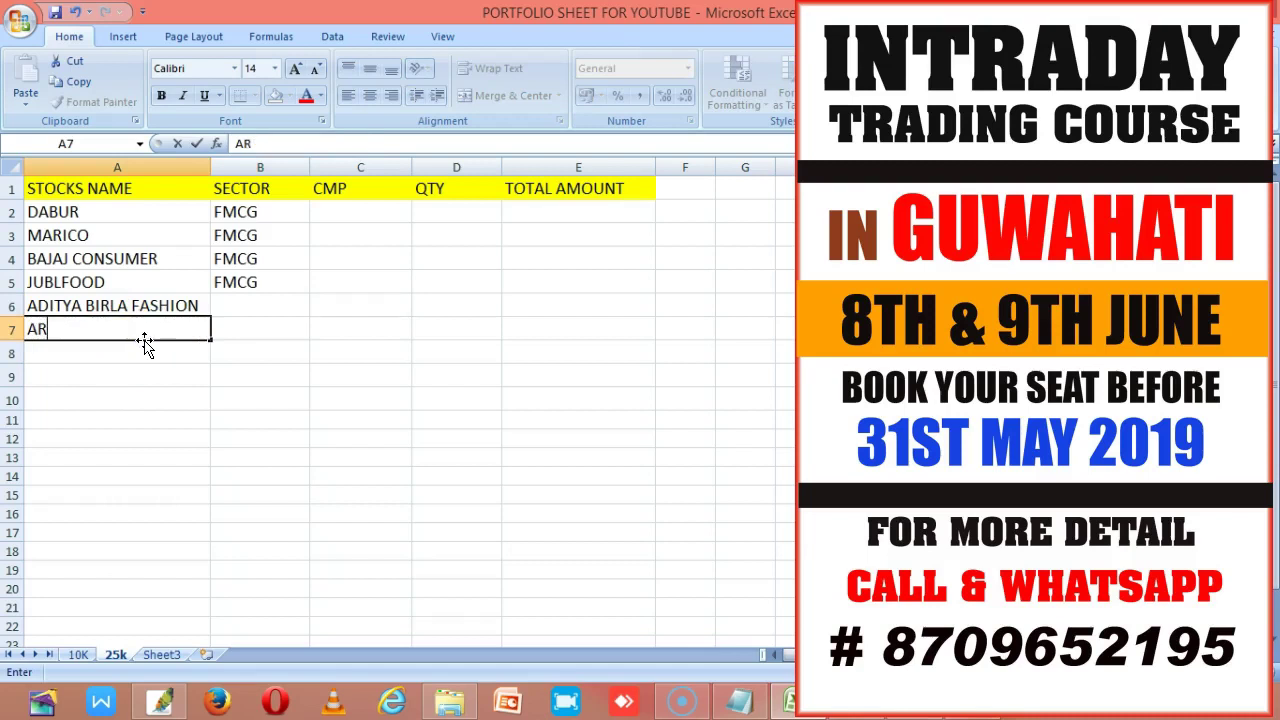
text(VI)
key(BackSpace)
text(VIND)
click(169, 360)
click(120, 337)
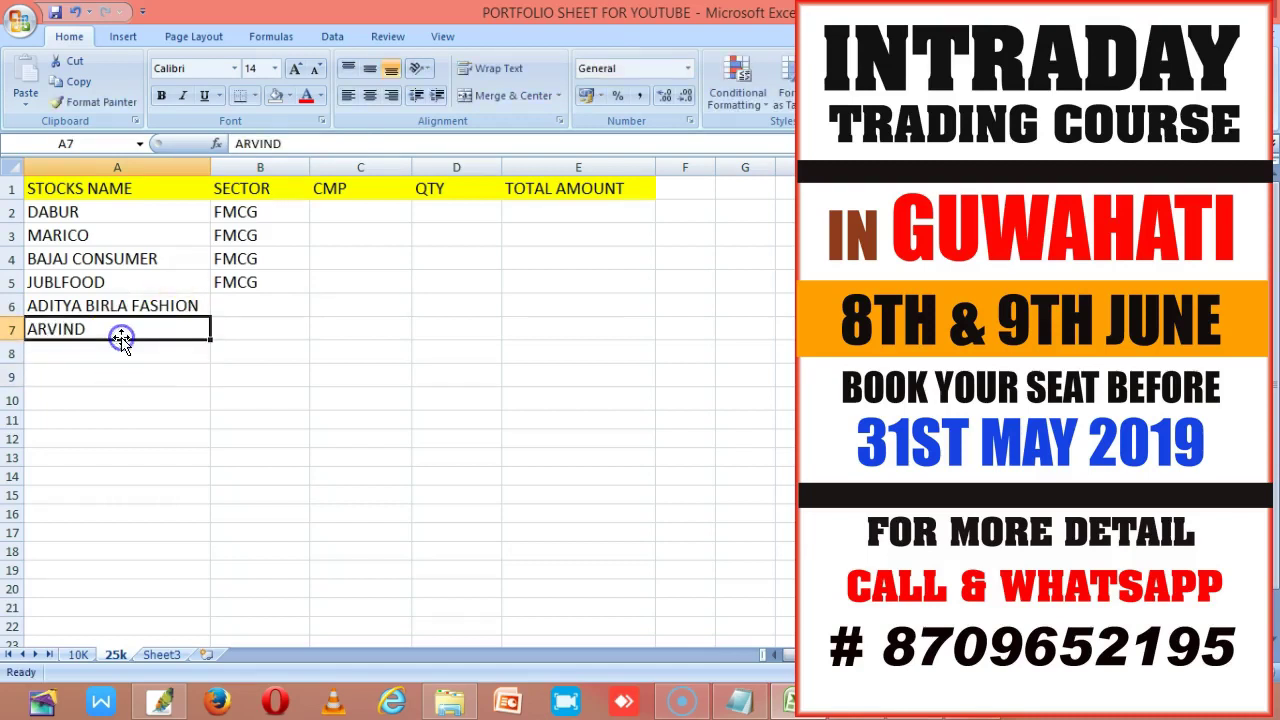
double_click(137, 335)
text(LTD)
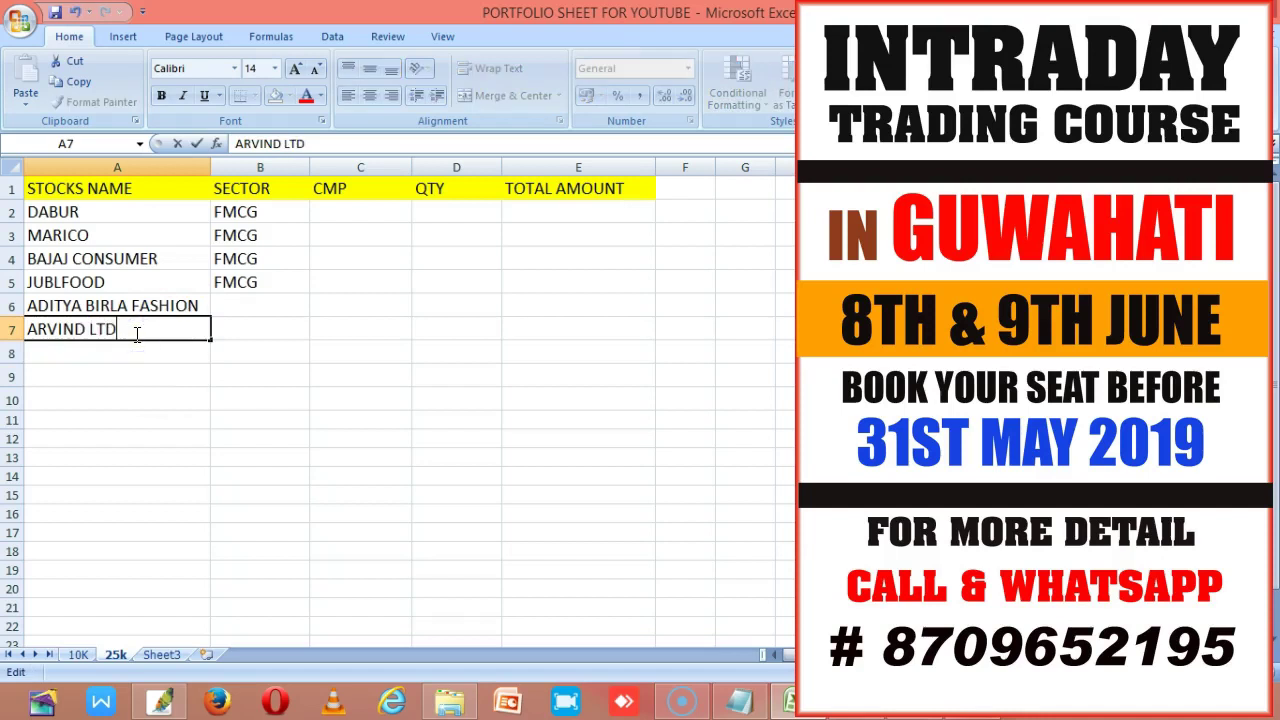
click(180, 427)
click(162, 348)
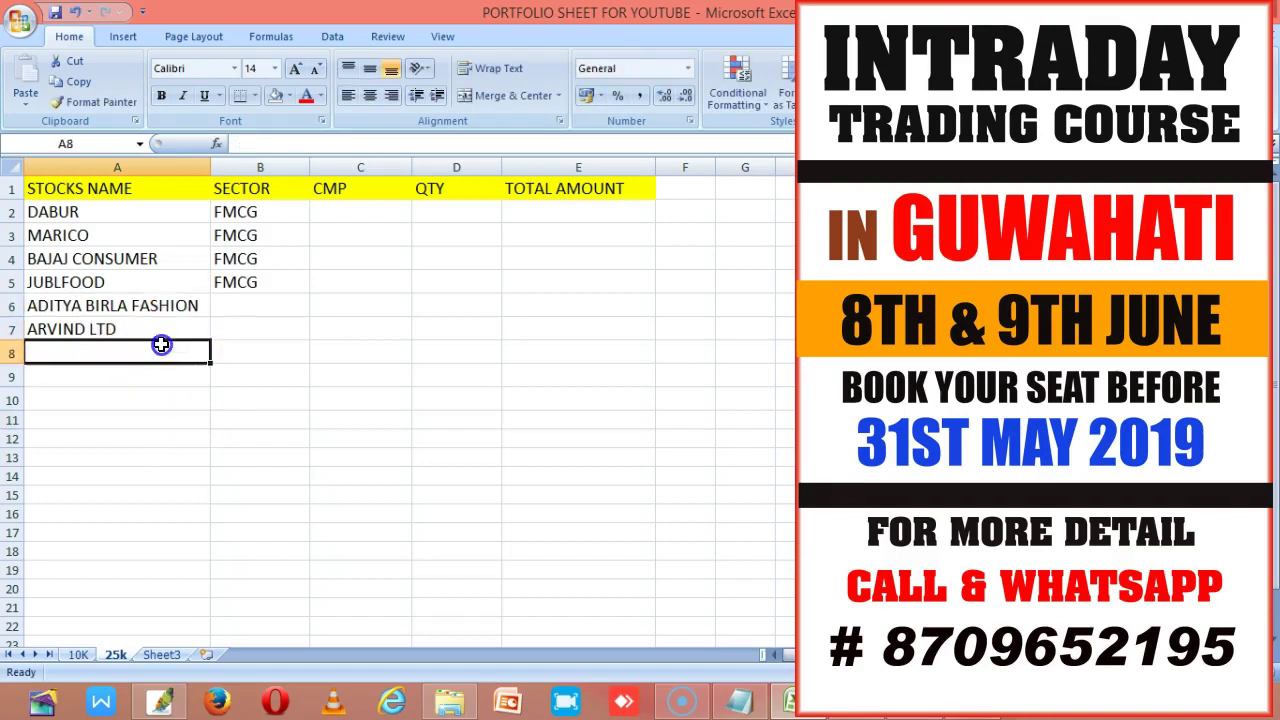
click(140, 226)
click(170, 262)
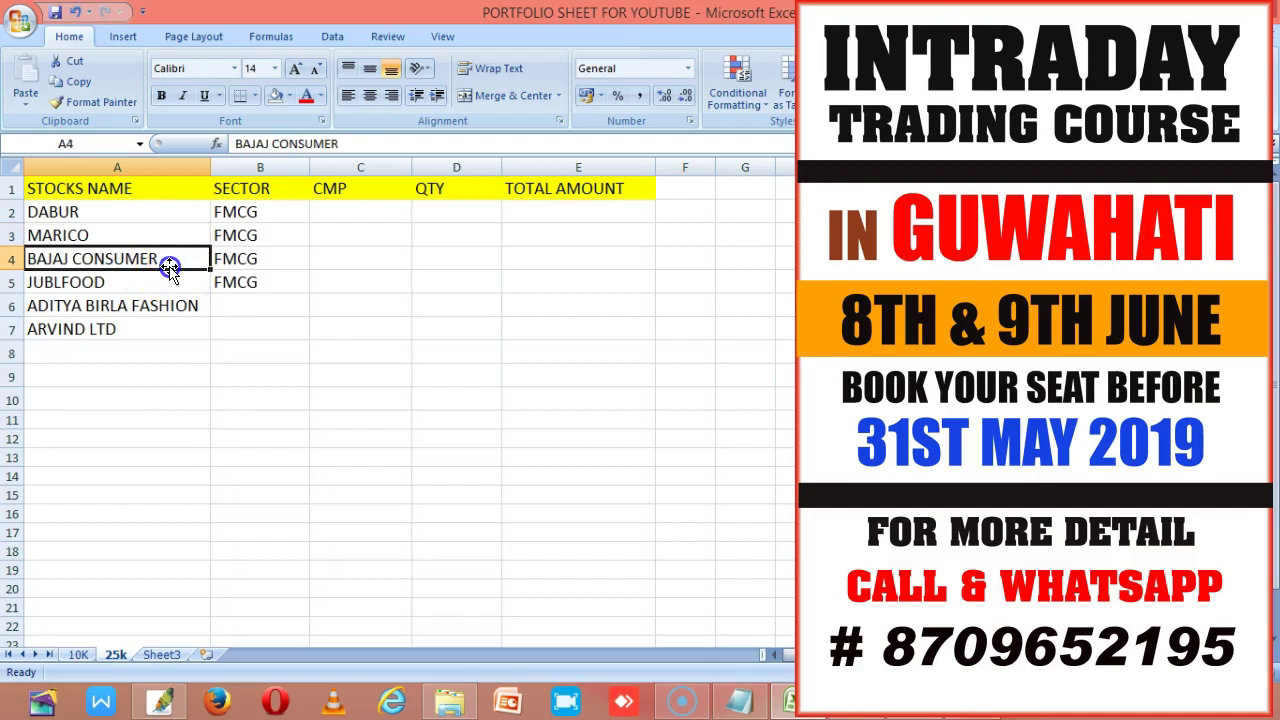
click(171, 281)
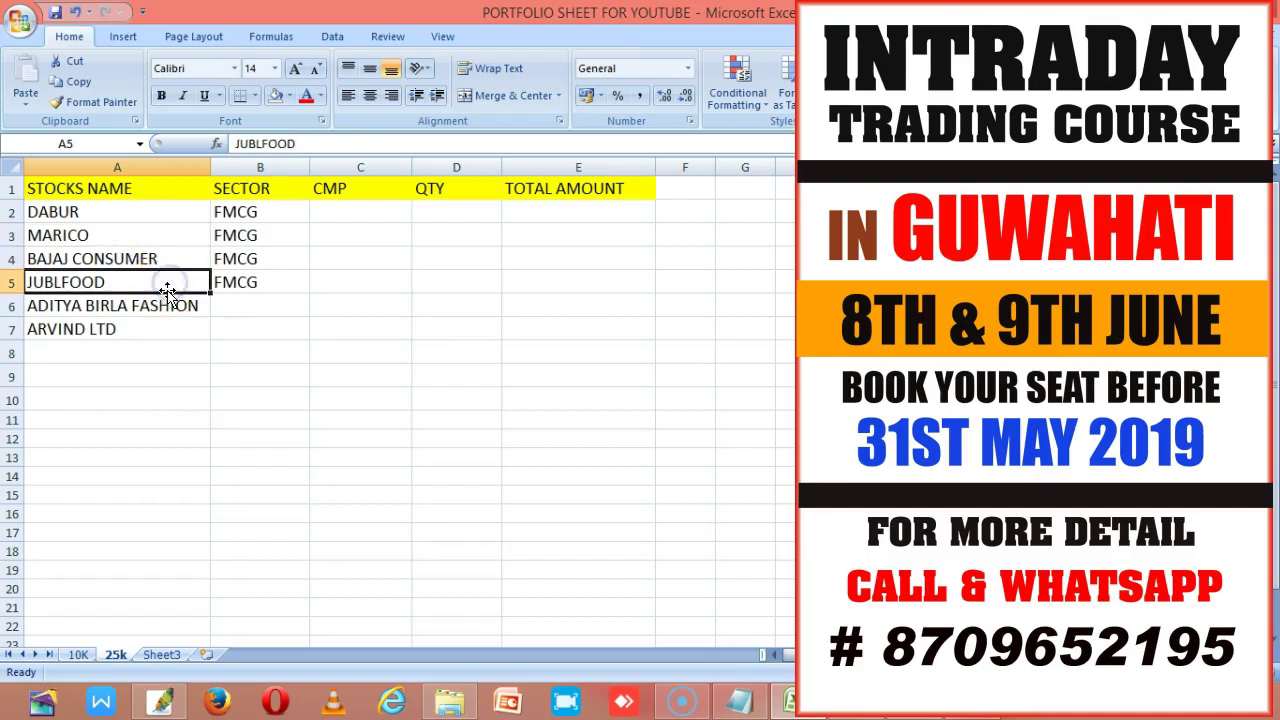
click(173, 308)
click(157, 336)
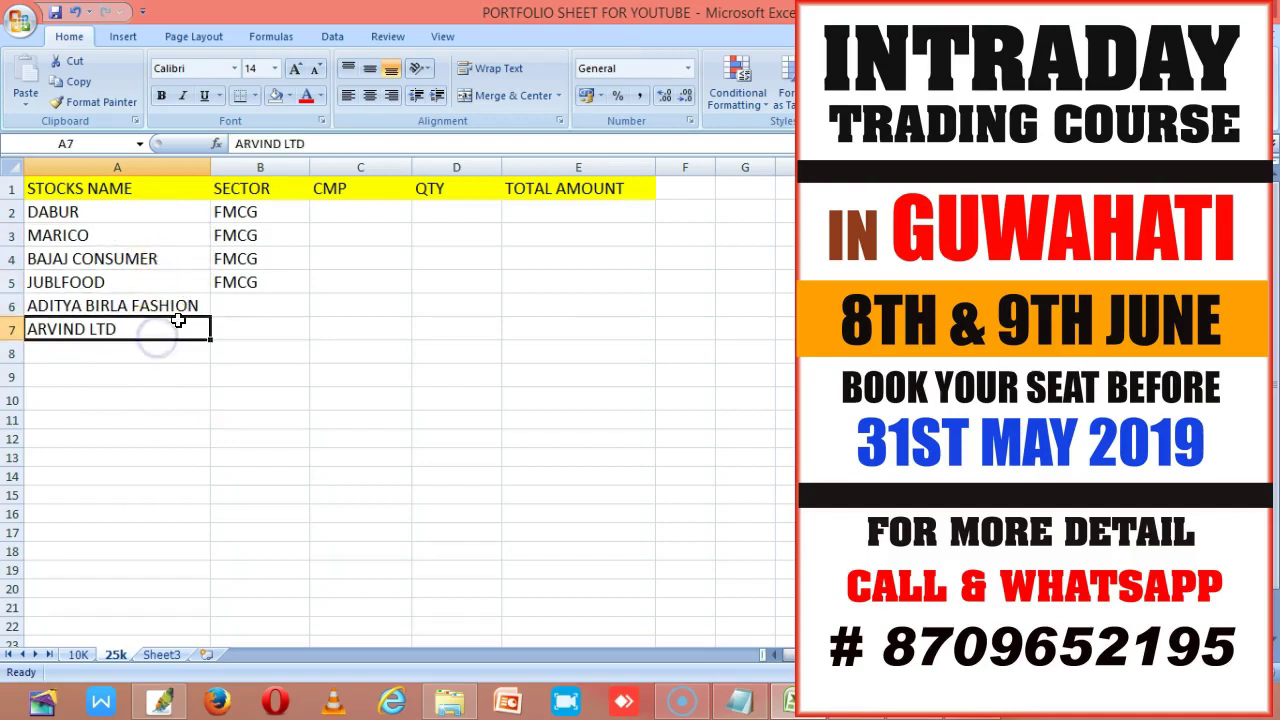
Enter CONSUMER GOOD as the sector of ADITYA BIRLA FASHION in cell B6 and widen column B to fit it.
click(243, 311)
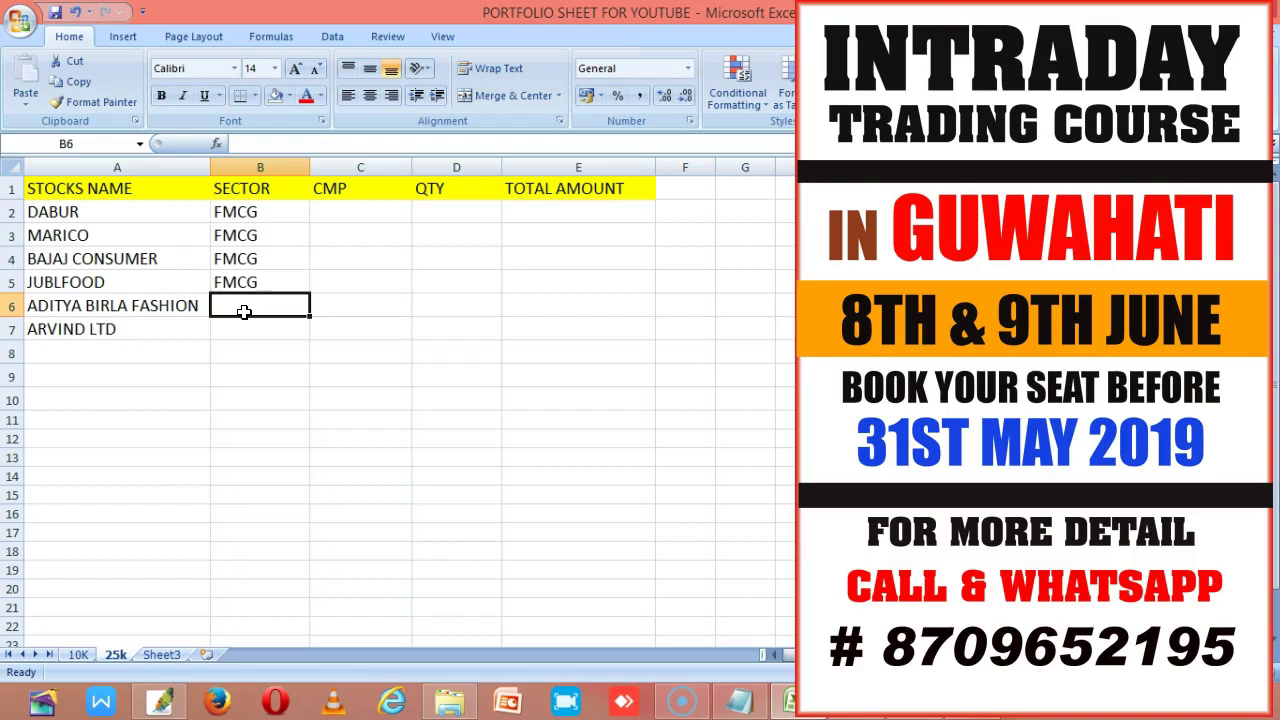
text(CONSU)
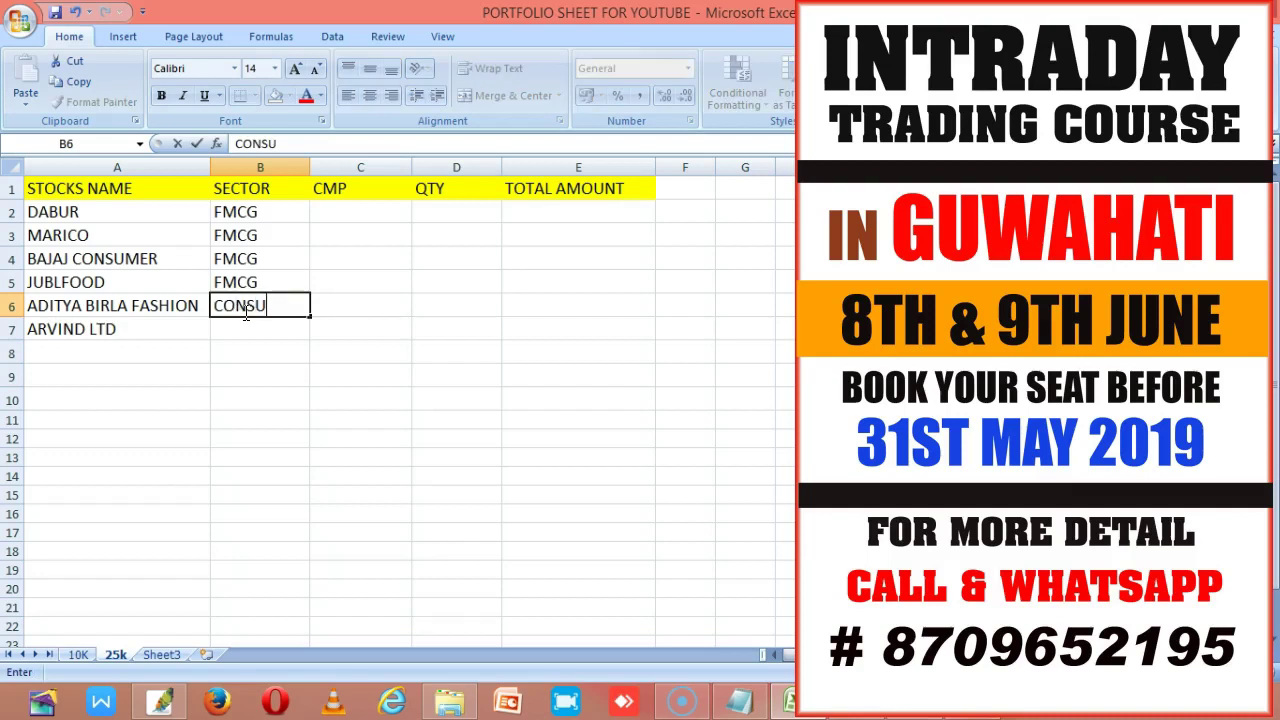
text(MER GOOD)
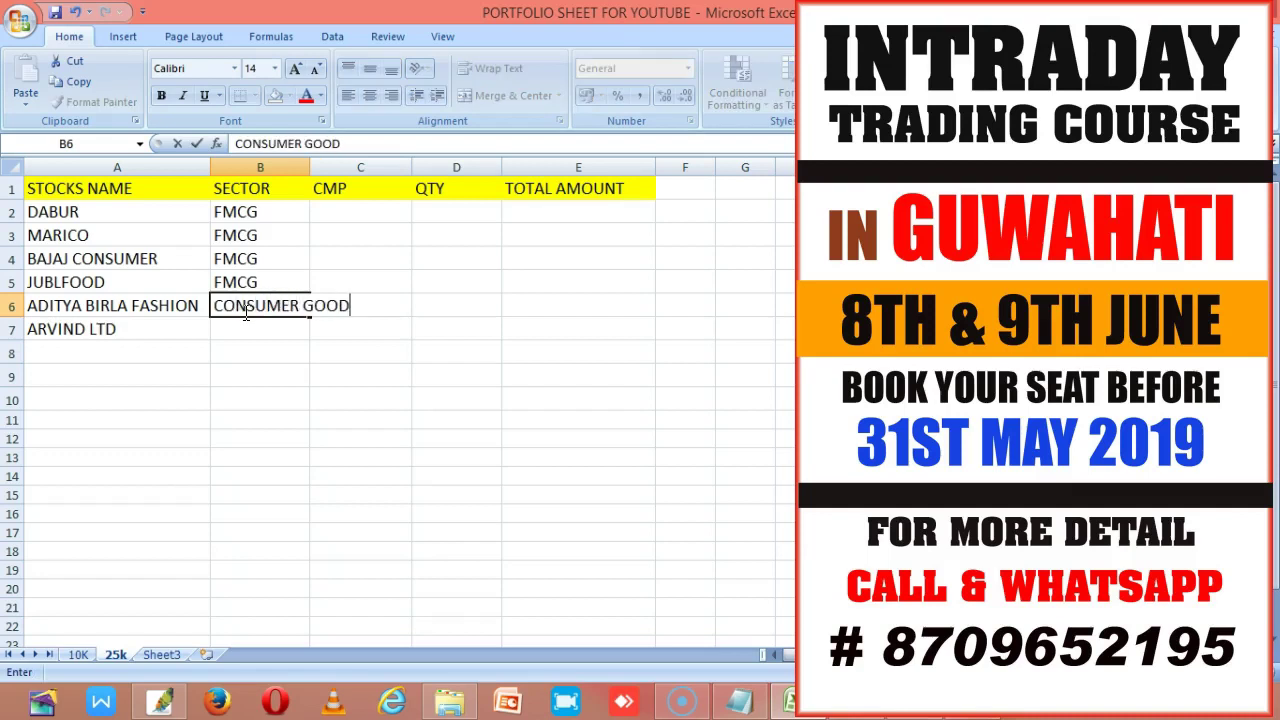
click(283, 412)
drag(309, 168, 357, 168)
Set the sector of ADITYA BIRLA FASHION and ARVIND LTD to RETAIL in cells B6 and B7.
click(313, 305)
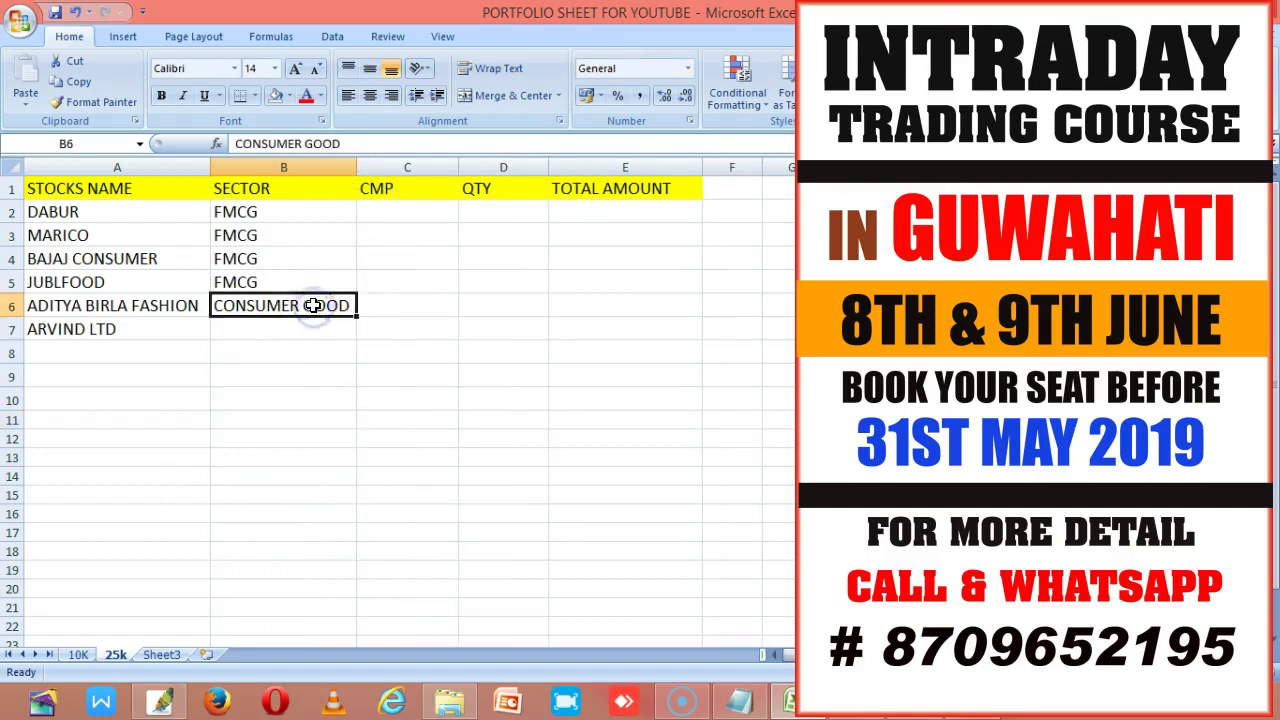
text(RETAIL)
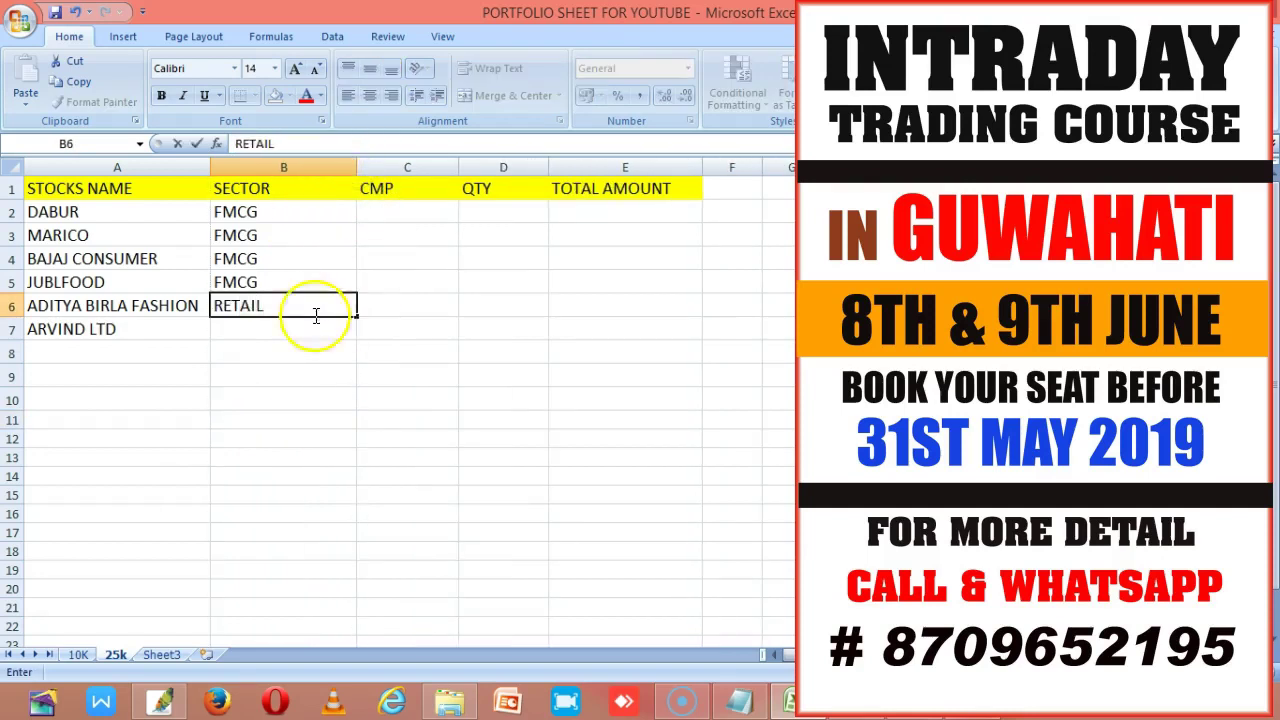
click(360, 372)
click(286, 325)
text(RETAIL)
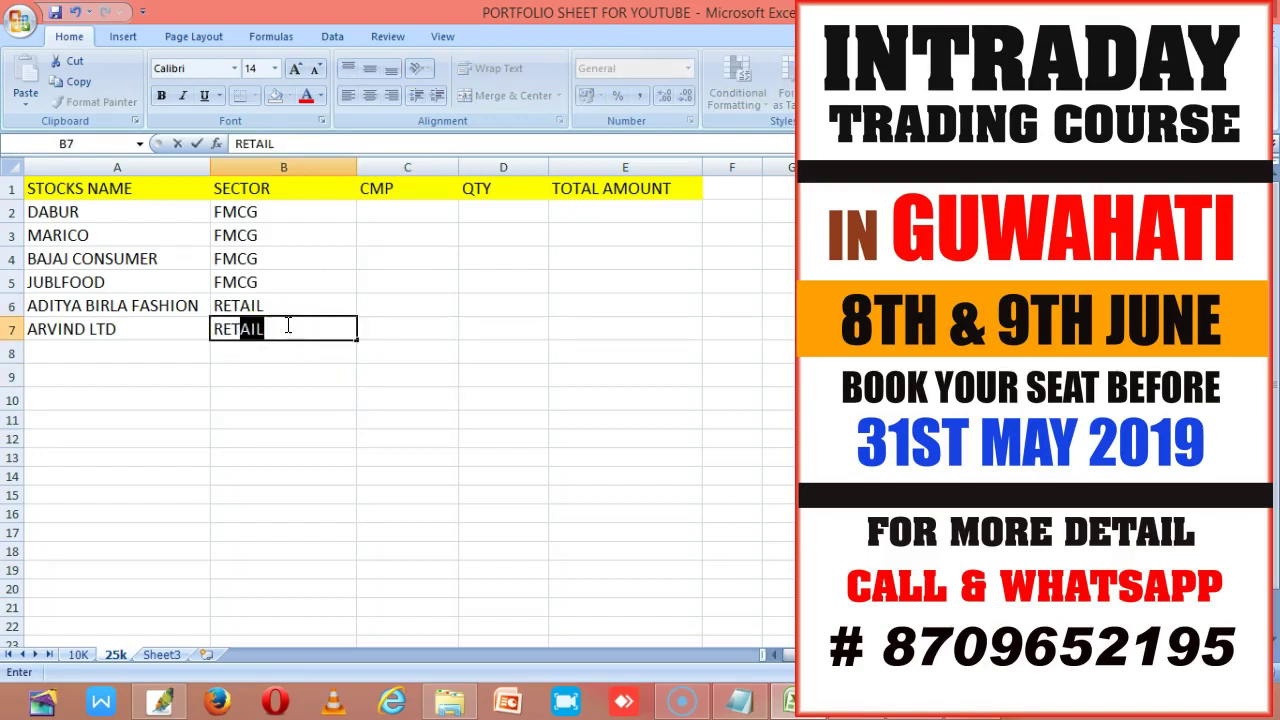
click(140, 438)
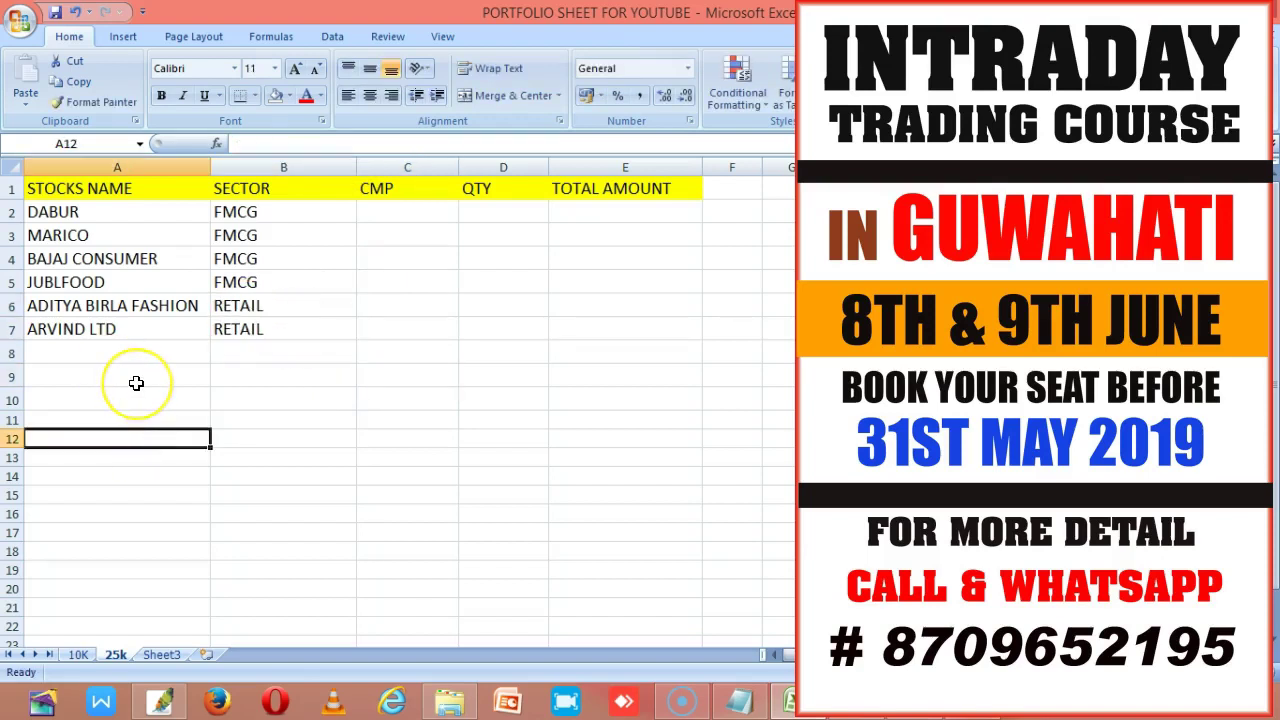
click(111, 437)
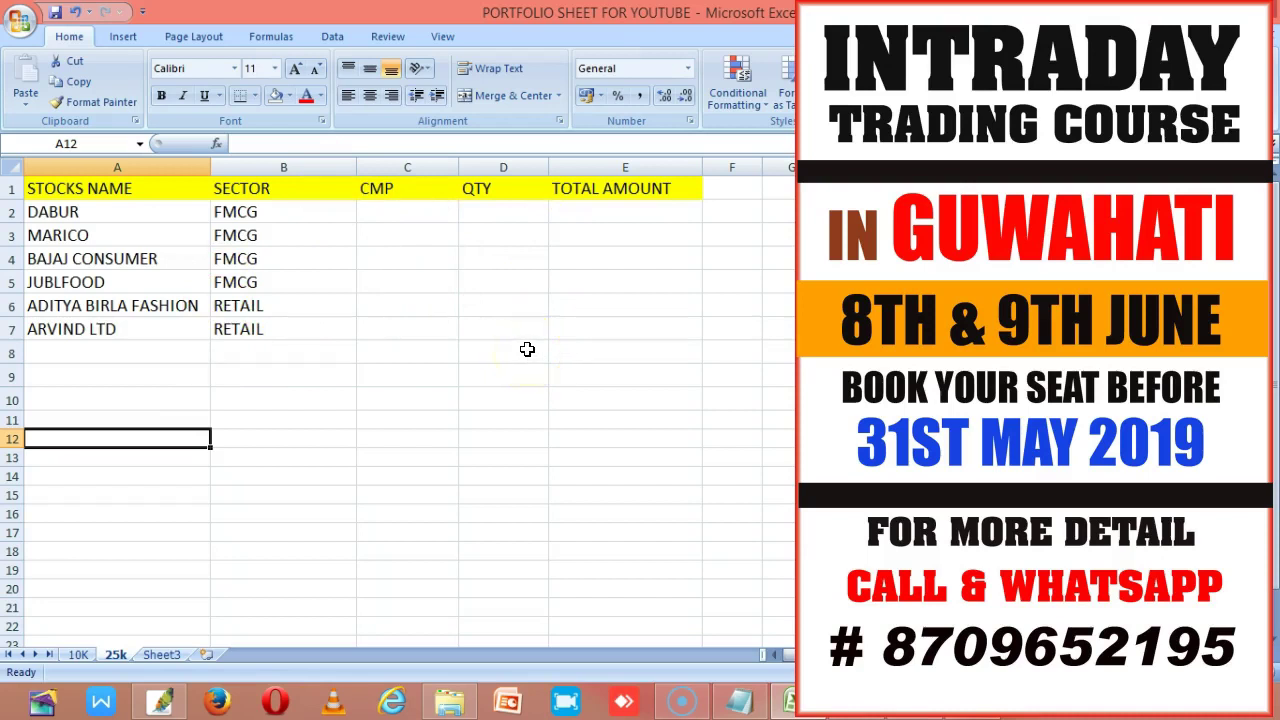
click(171, 218)
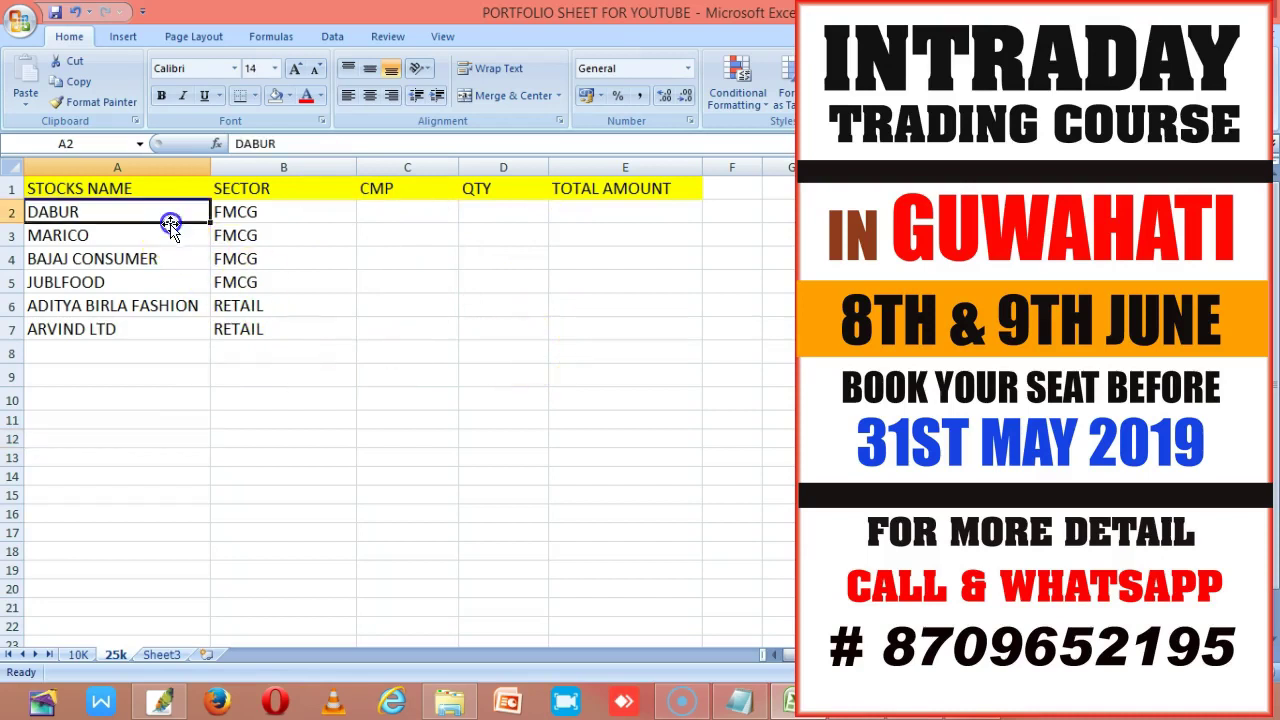
drag(171, 258, 170, 273)
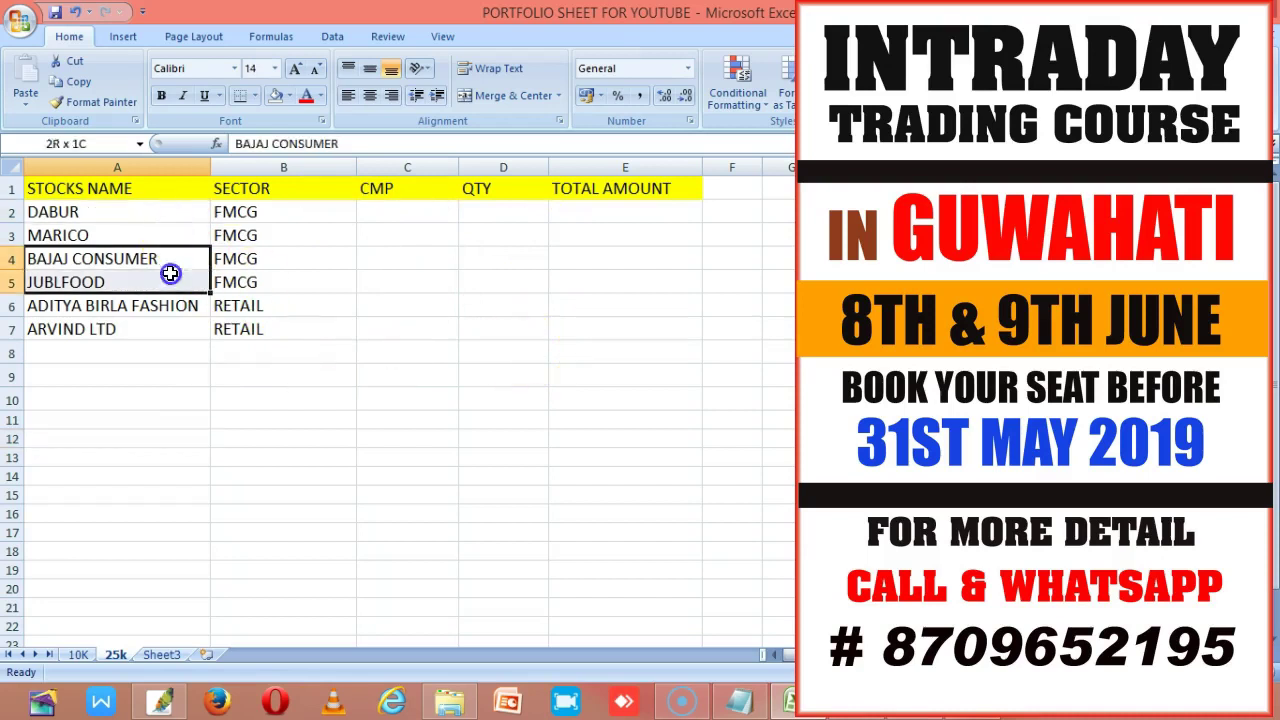
click(298, 413)
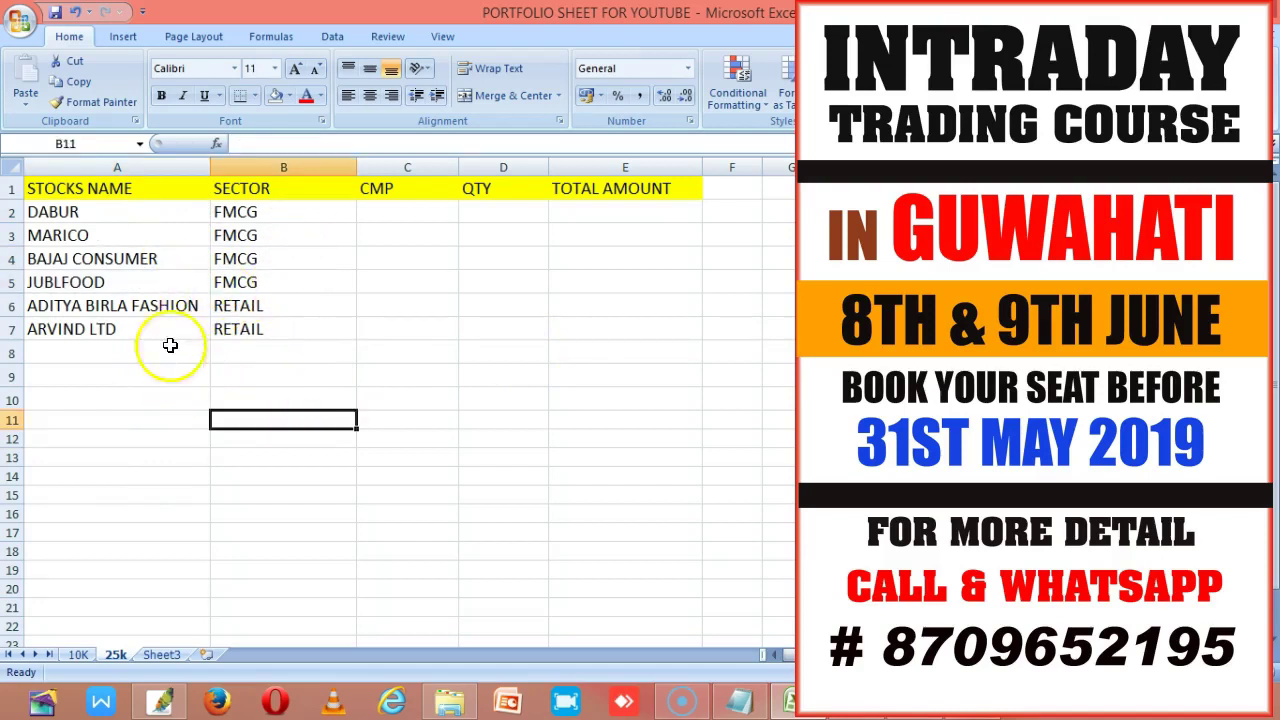
click(171, 245)
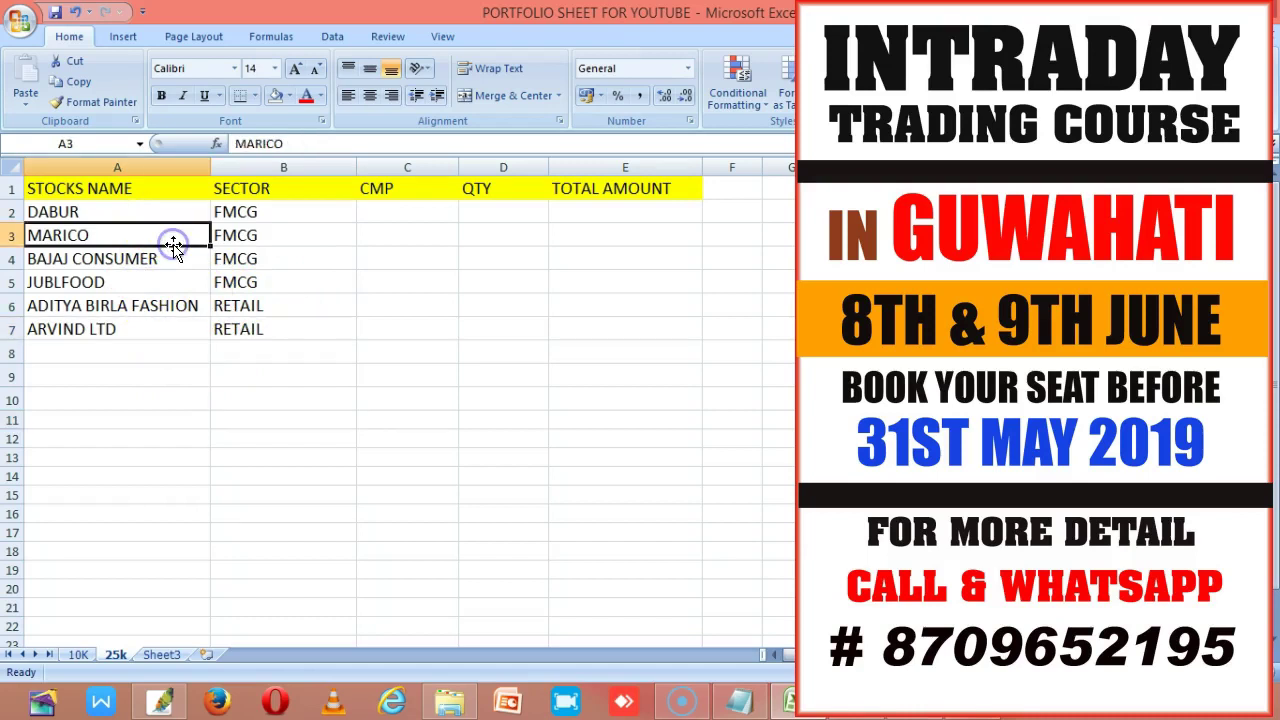
click(172, 258)
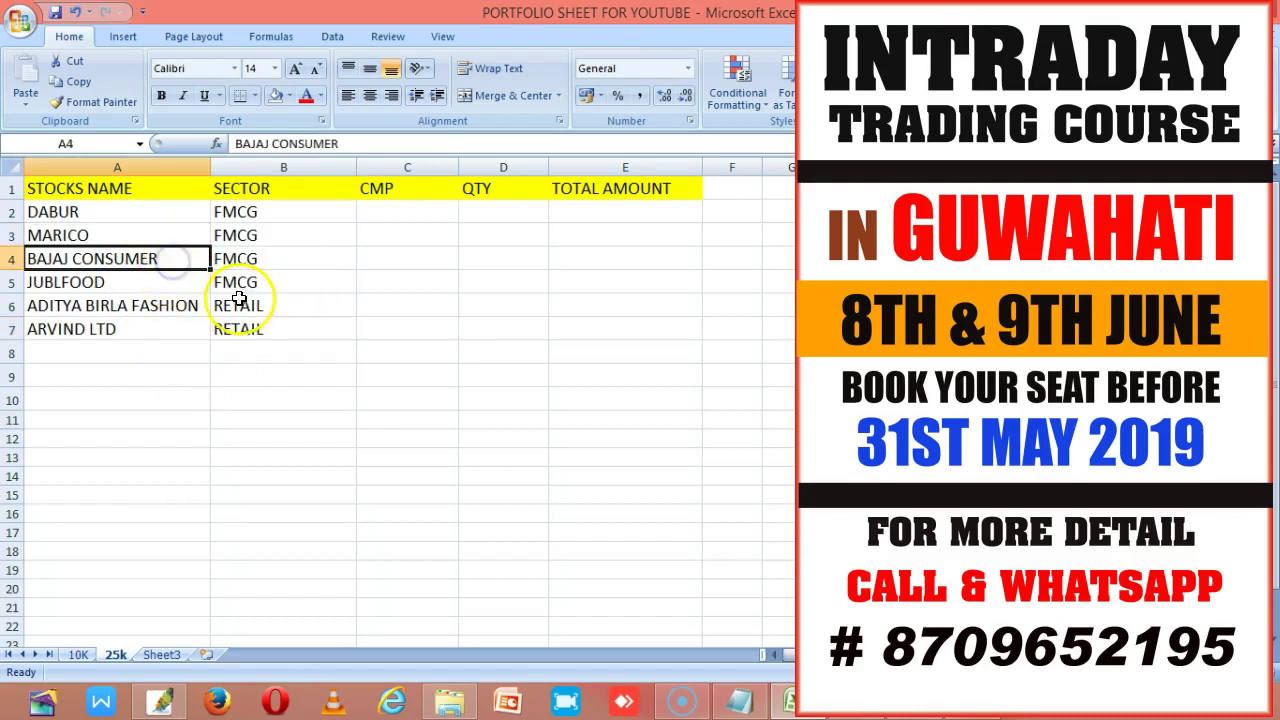
click(150, 308)
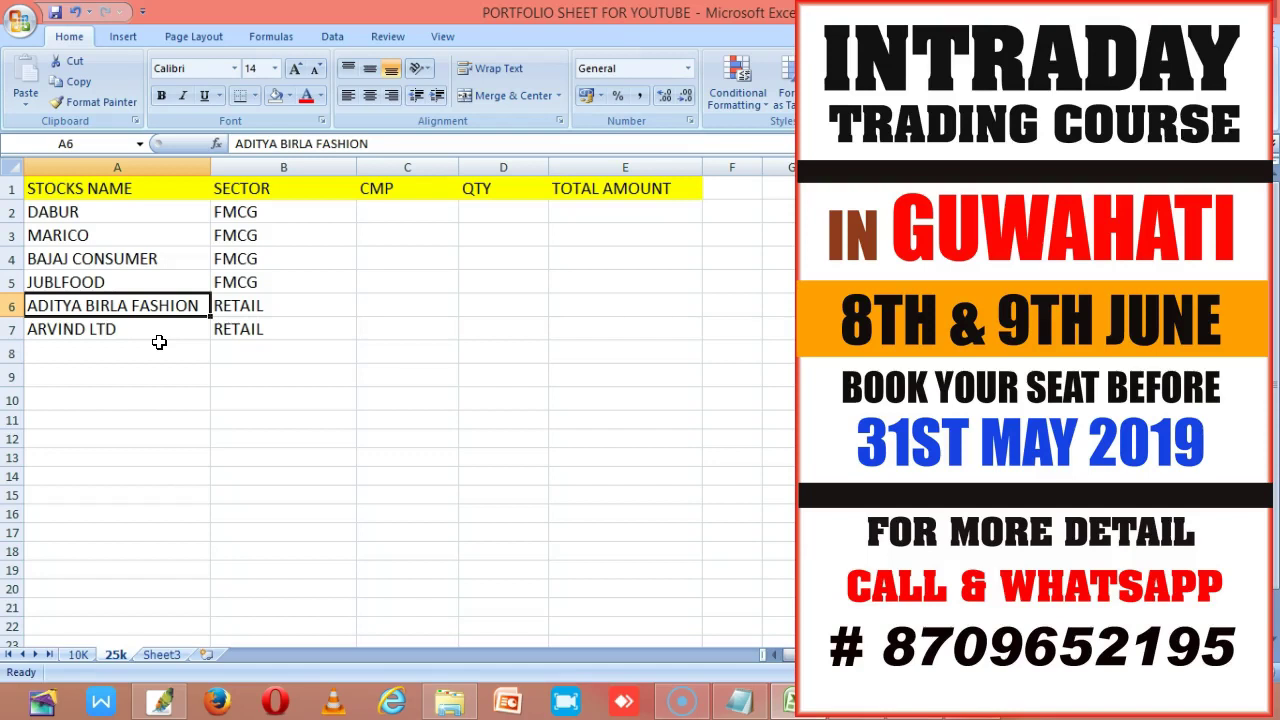
Enter THOMAS COOK as the seventh stock name in cell A8 and TOURISM as its sector in B8.
click(160, 350)
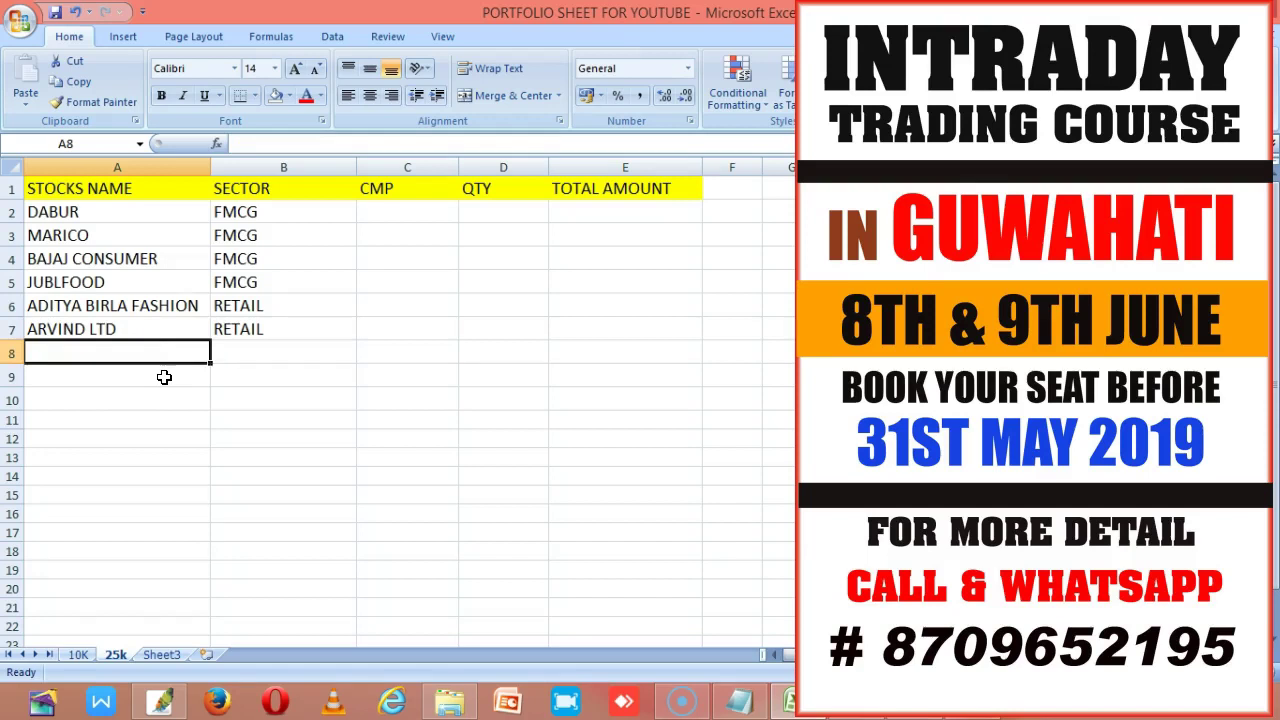
text(THO)
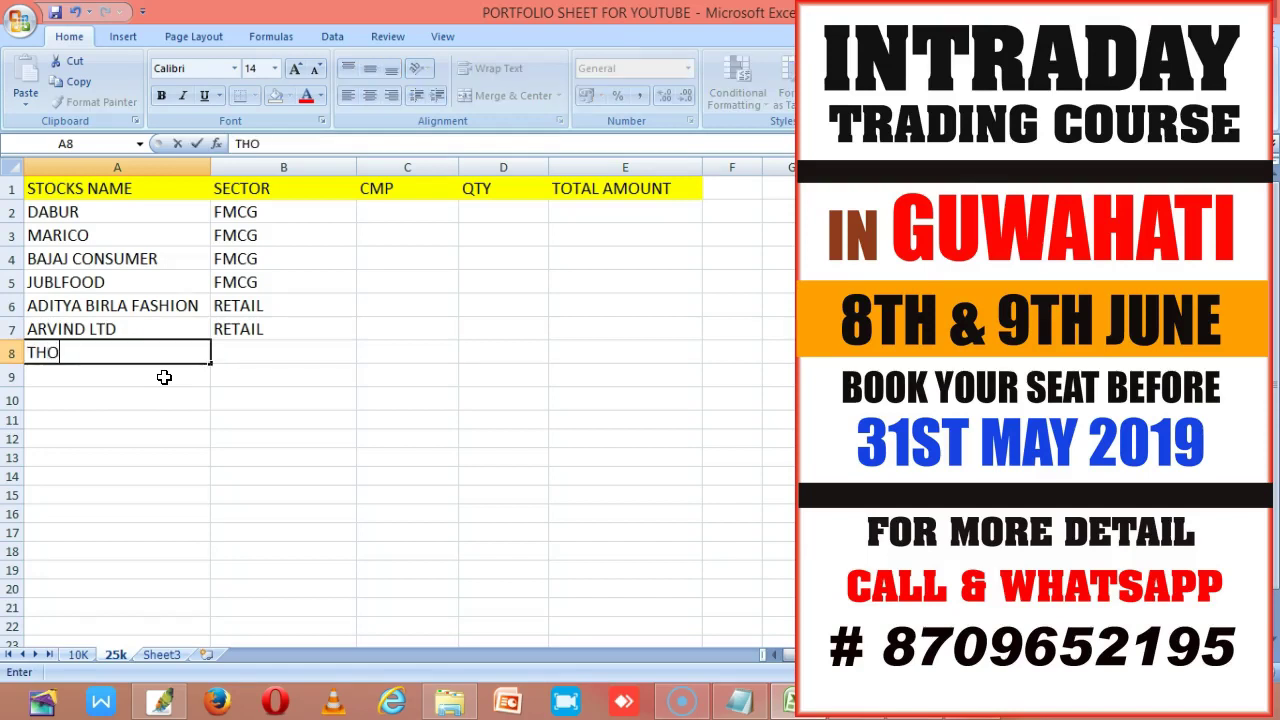
text(MAS COOC)
key(BackSpace)
text(L)
key(BackSpace)
text(K)
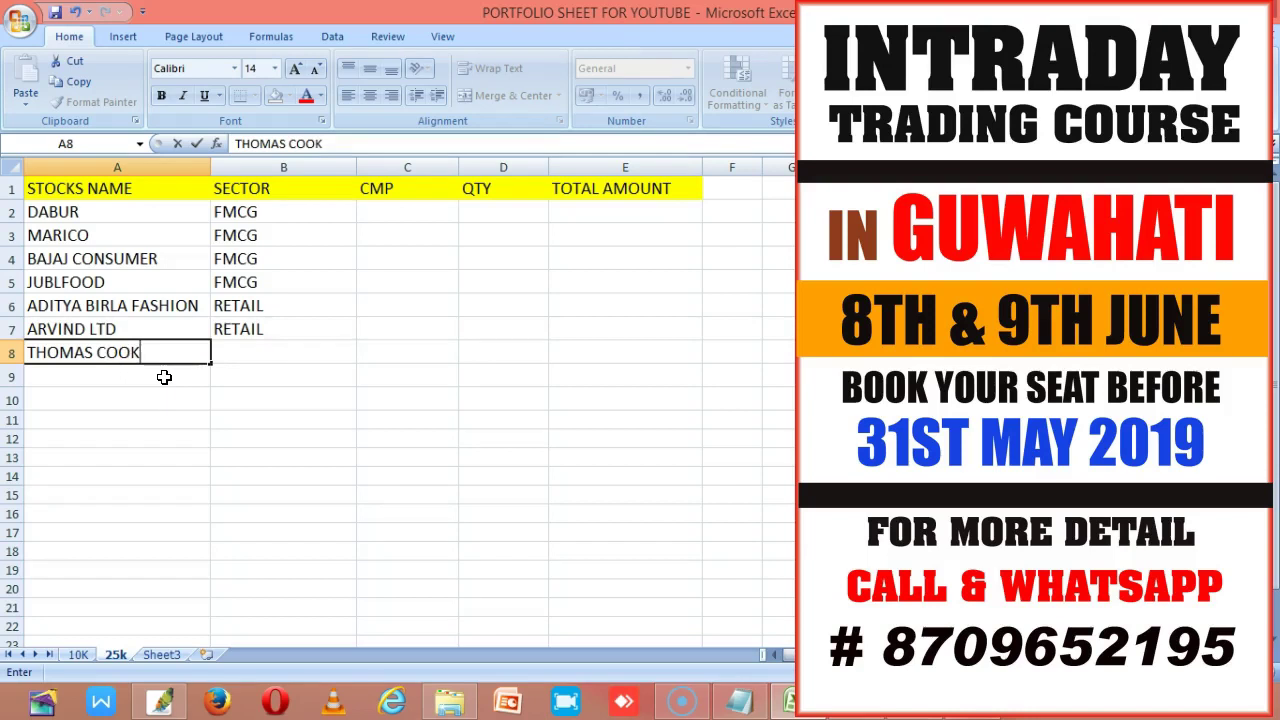
key(Tab)
text(TOURISM)
Enter INOX LEISURE as the eighth stock name in cell A9 and ENTERTAINMENT as its sector in B9.
click(164, 377)
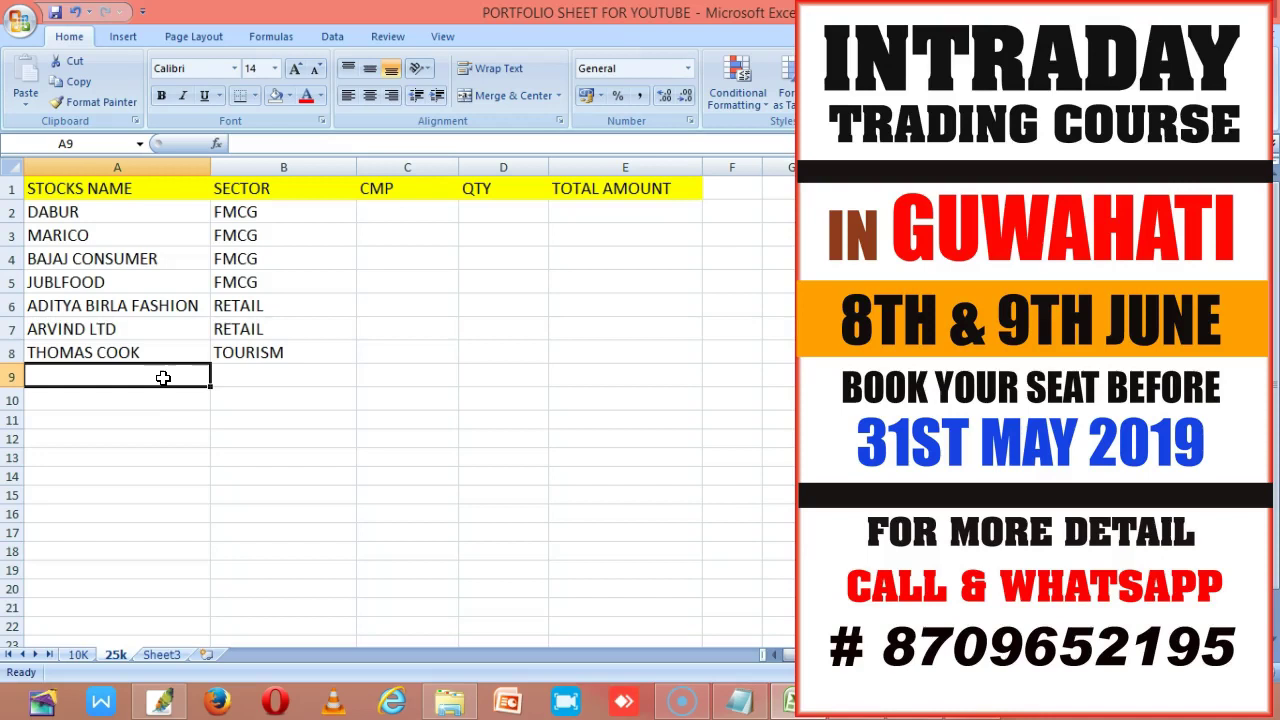
text(INOX)
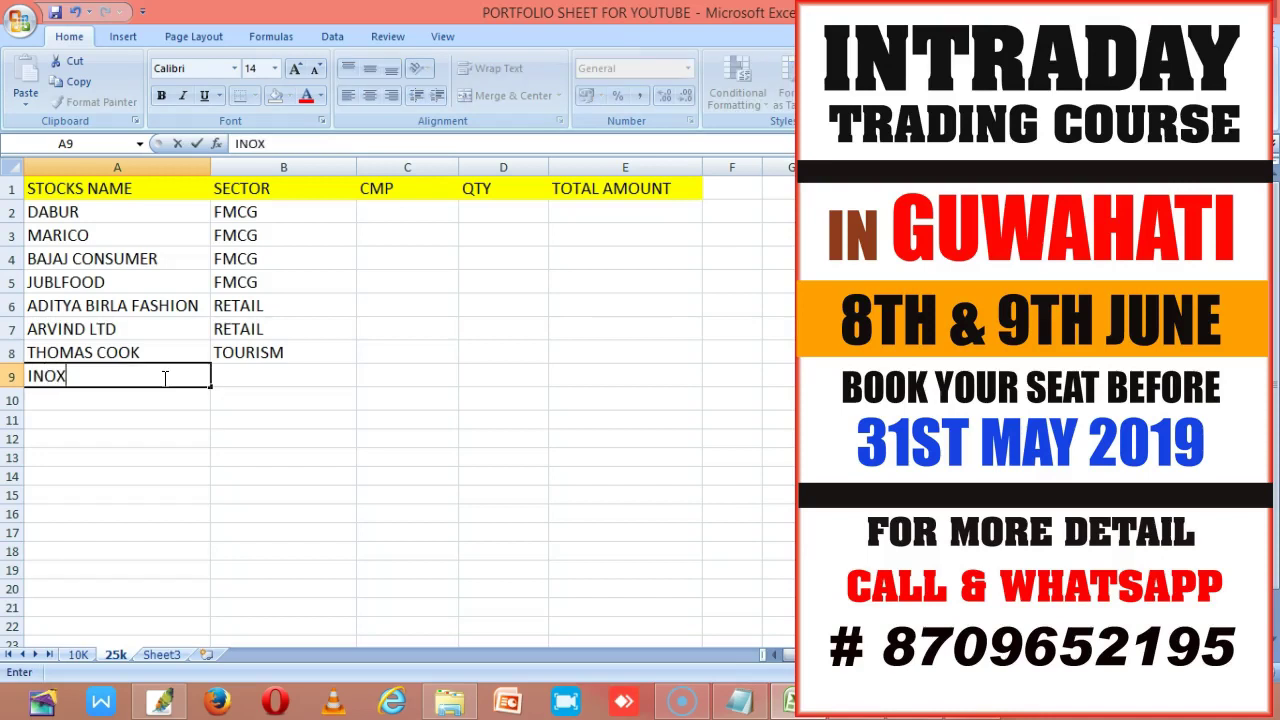
text( LEISURE)
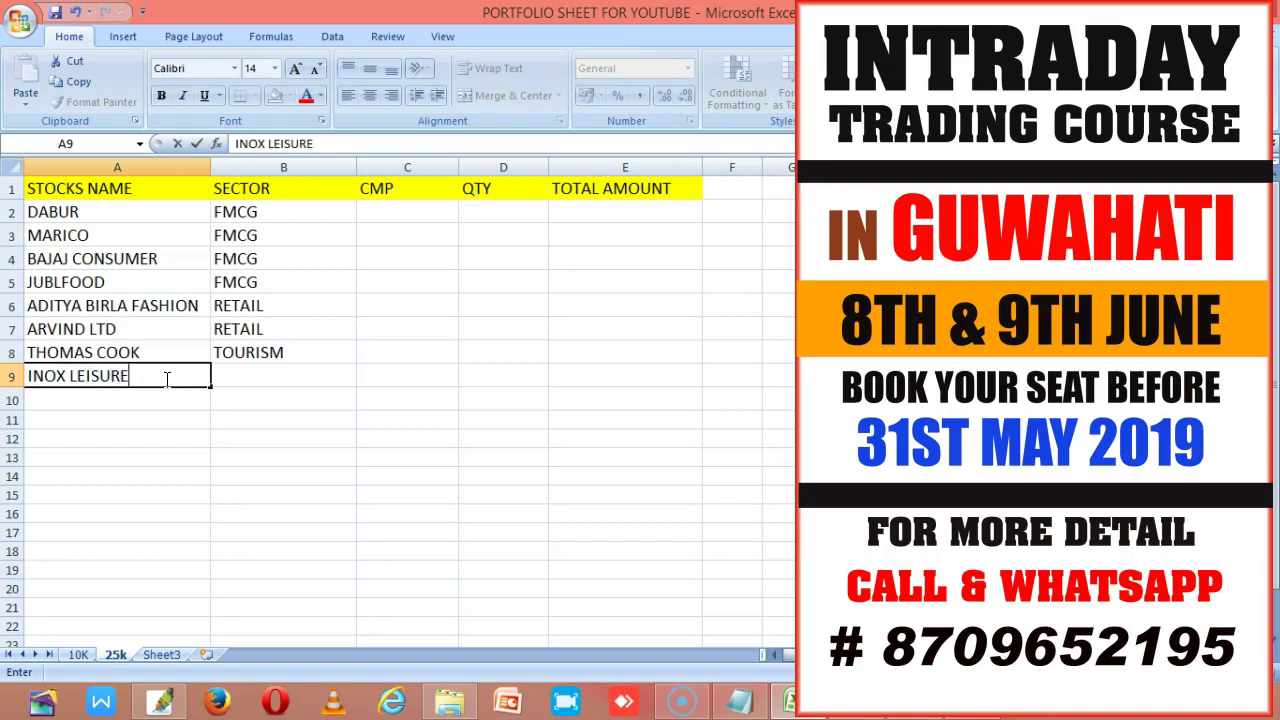
click(288, 376)
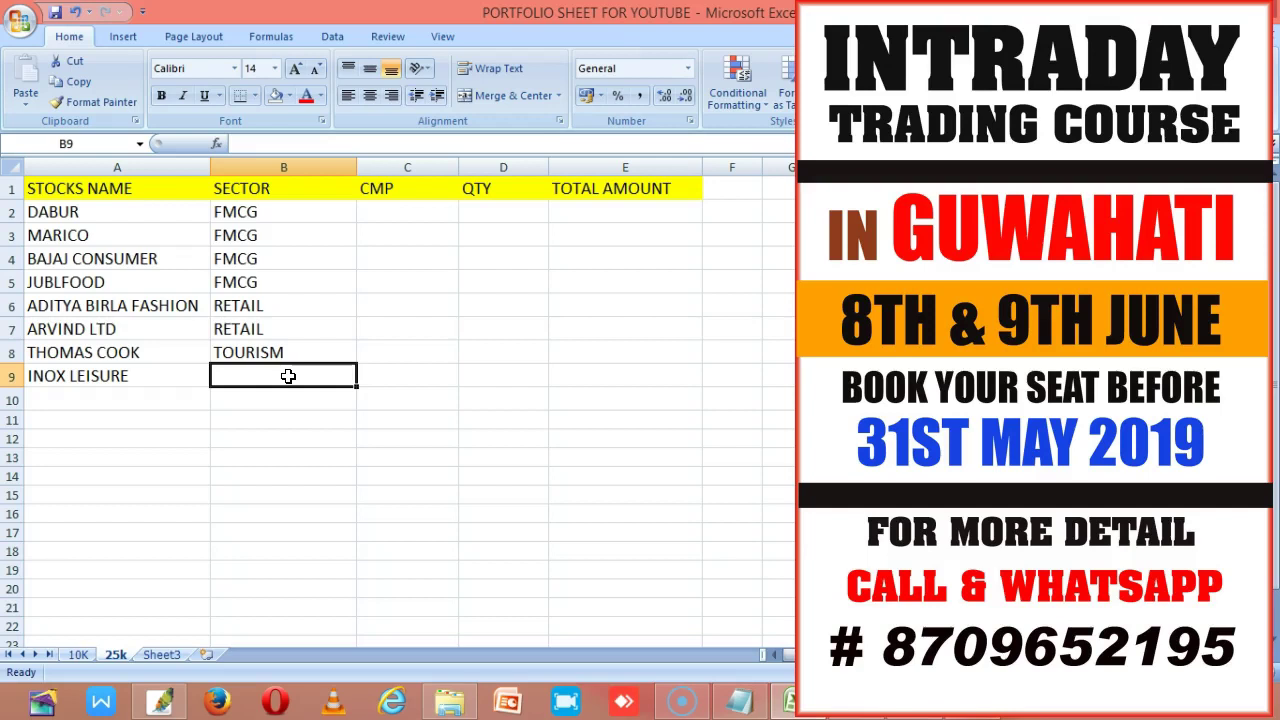
text(ENTERTAINMENT)
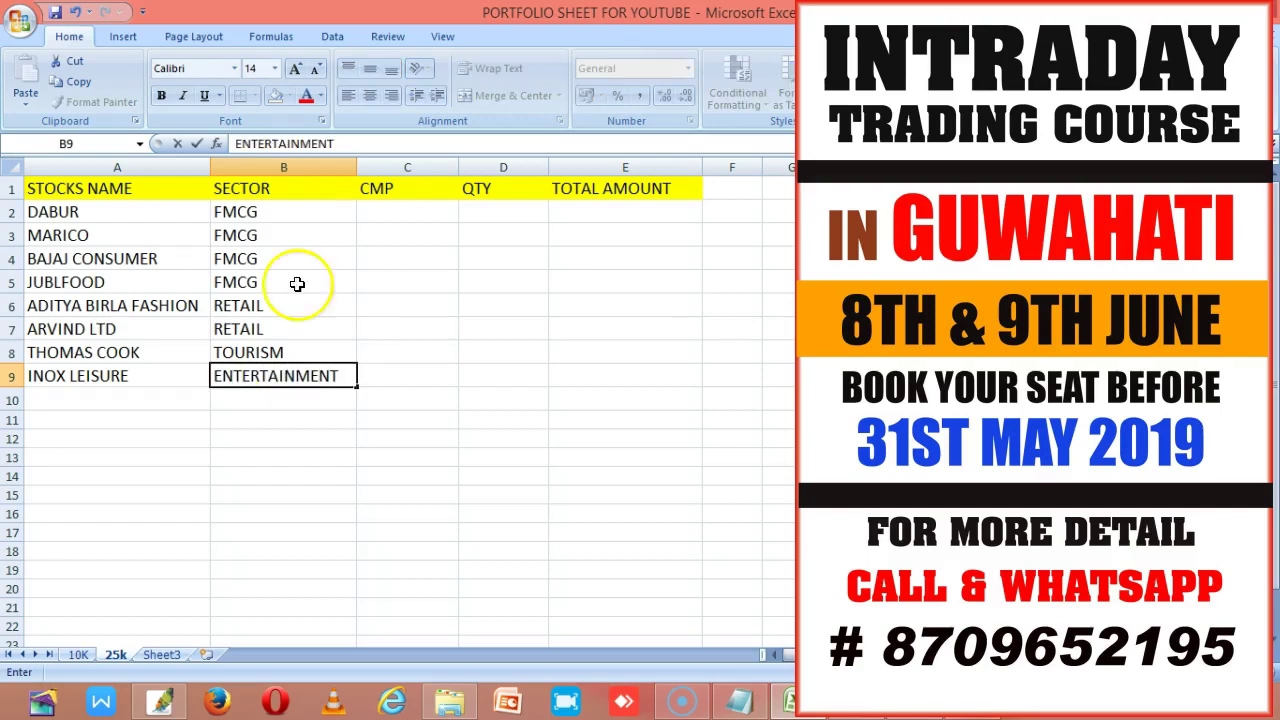
click(306, 397)
Change the sector of INOX LEISURE in cell B9 to MEDIA.
click(300, 375)
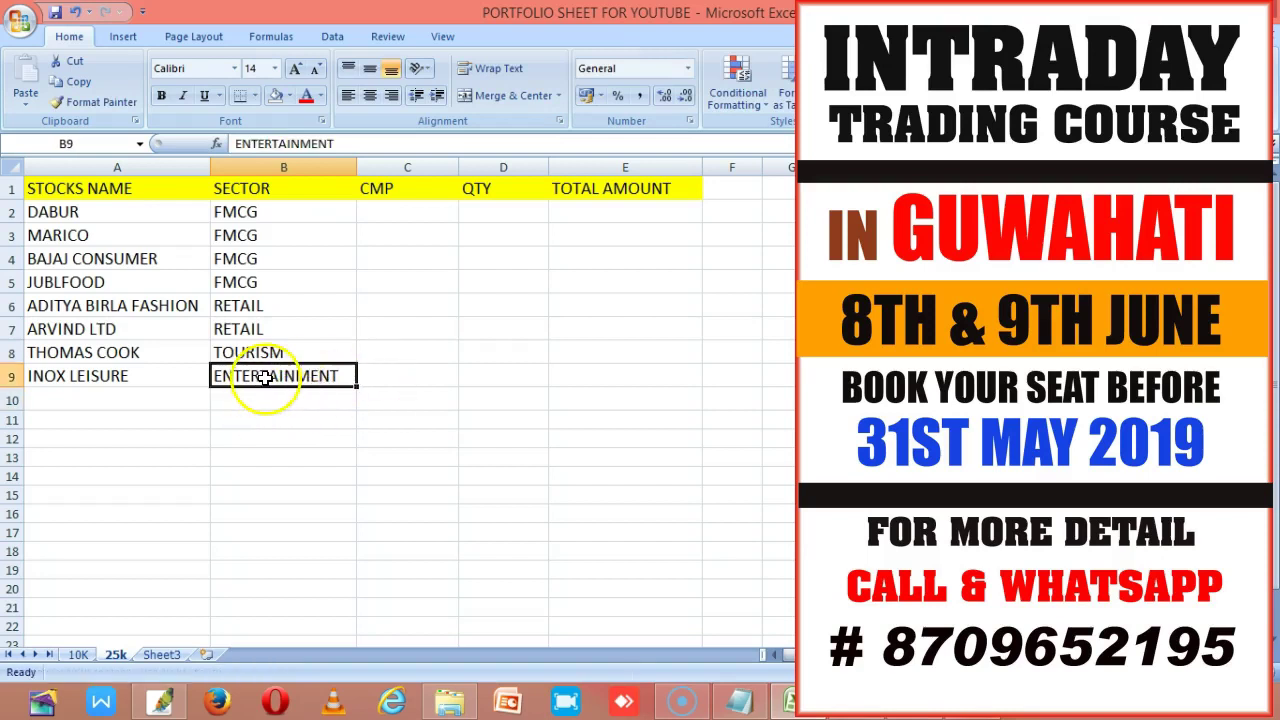
text(MEDIA)
click(283, 420)
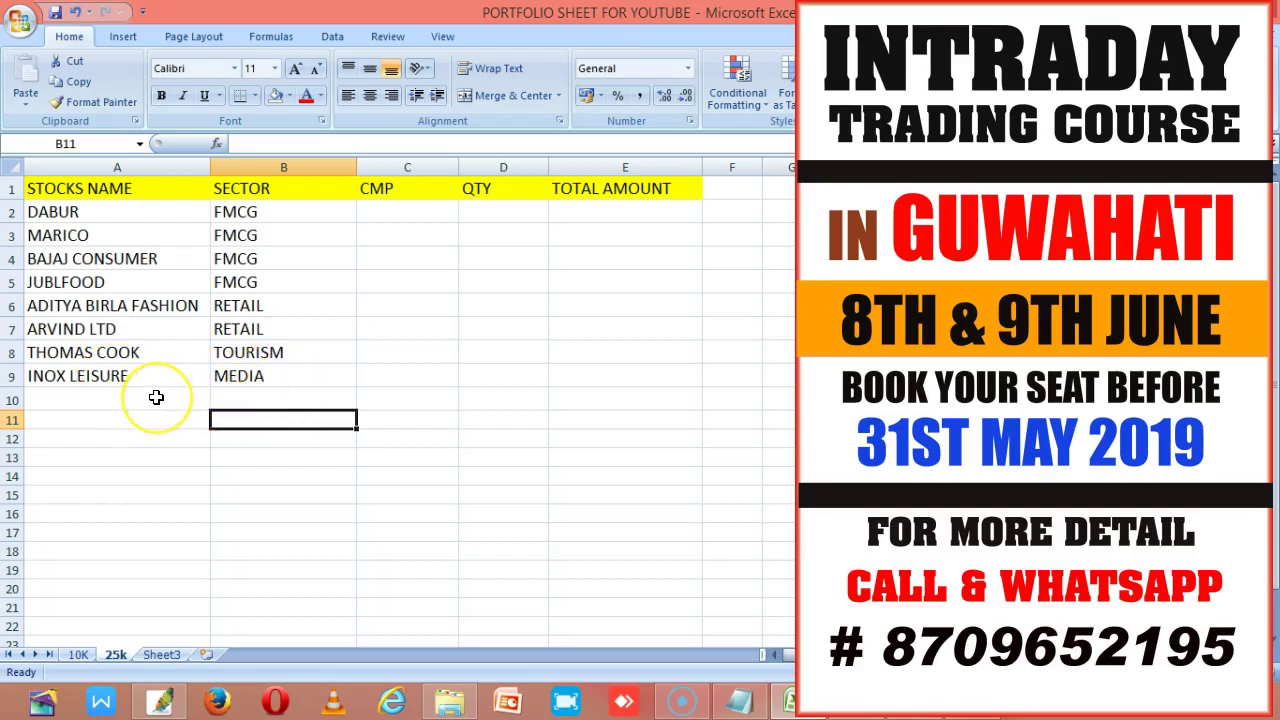
click(298, 211)
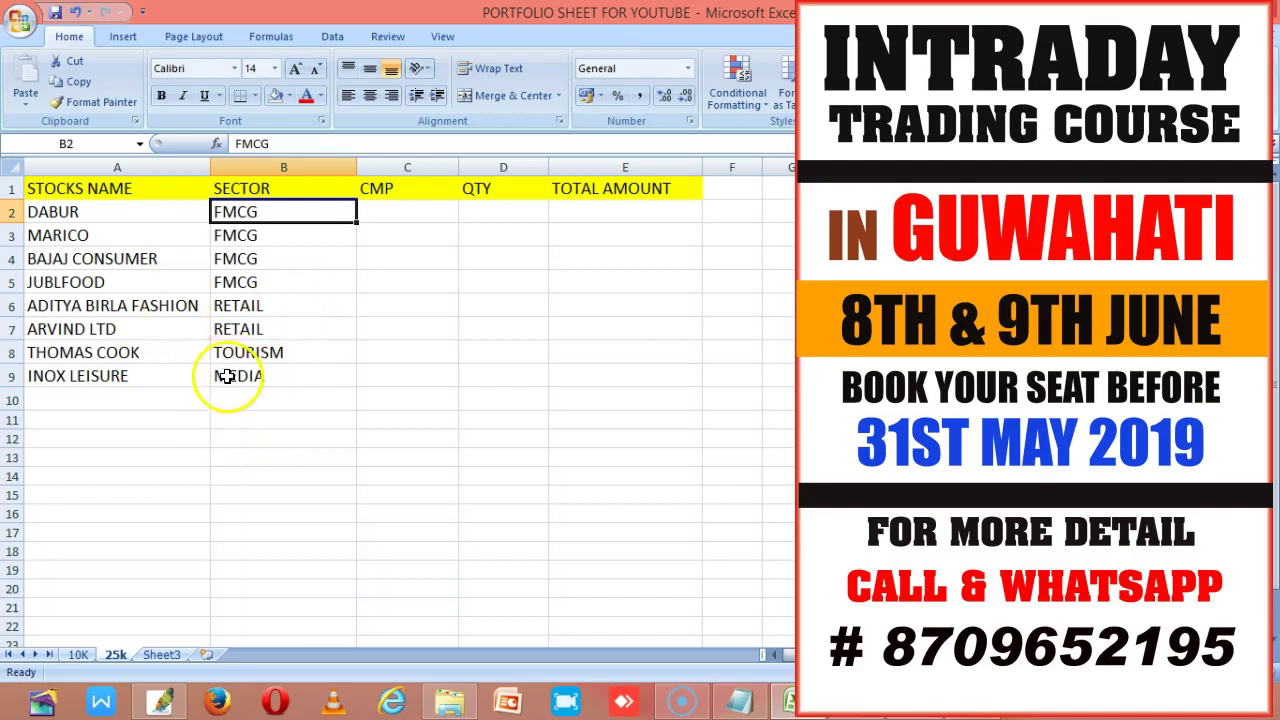
Enter FEDERAL BANK as the ninth stock name in cell A10 and BANK as its sector in B10.
click(157, 399)
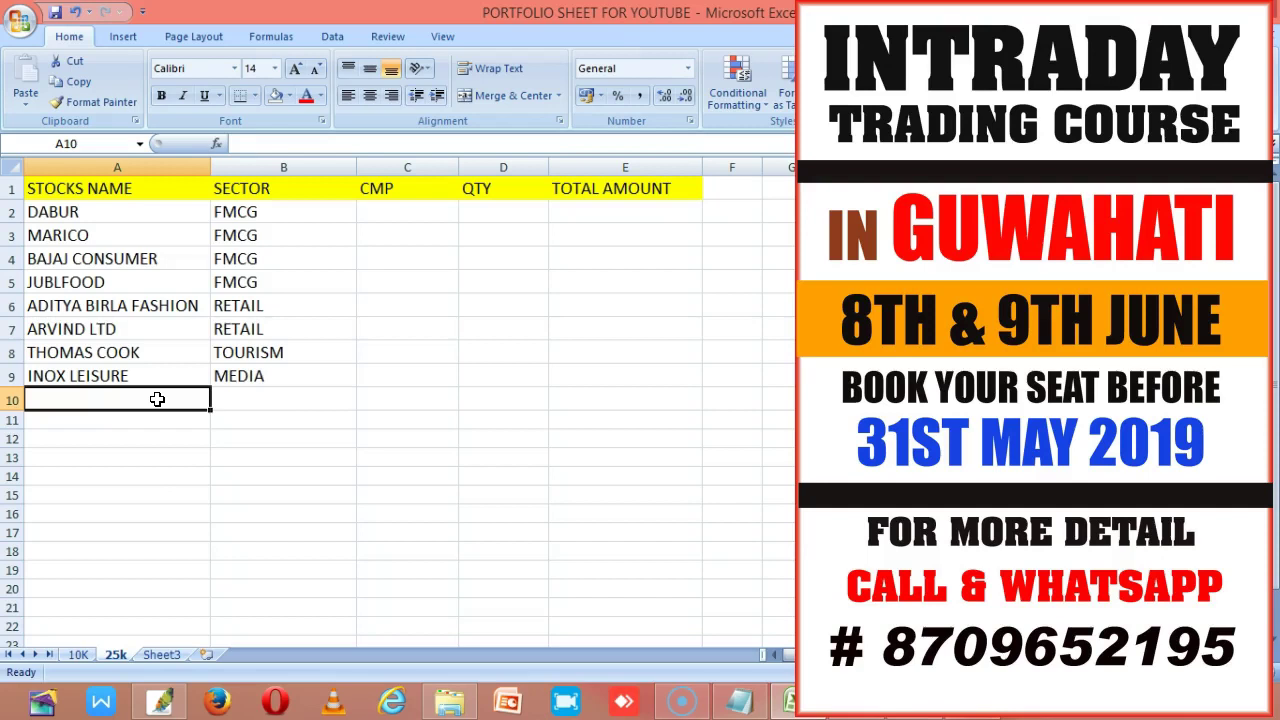
text(F)
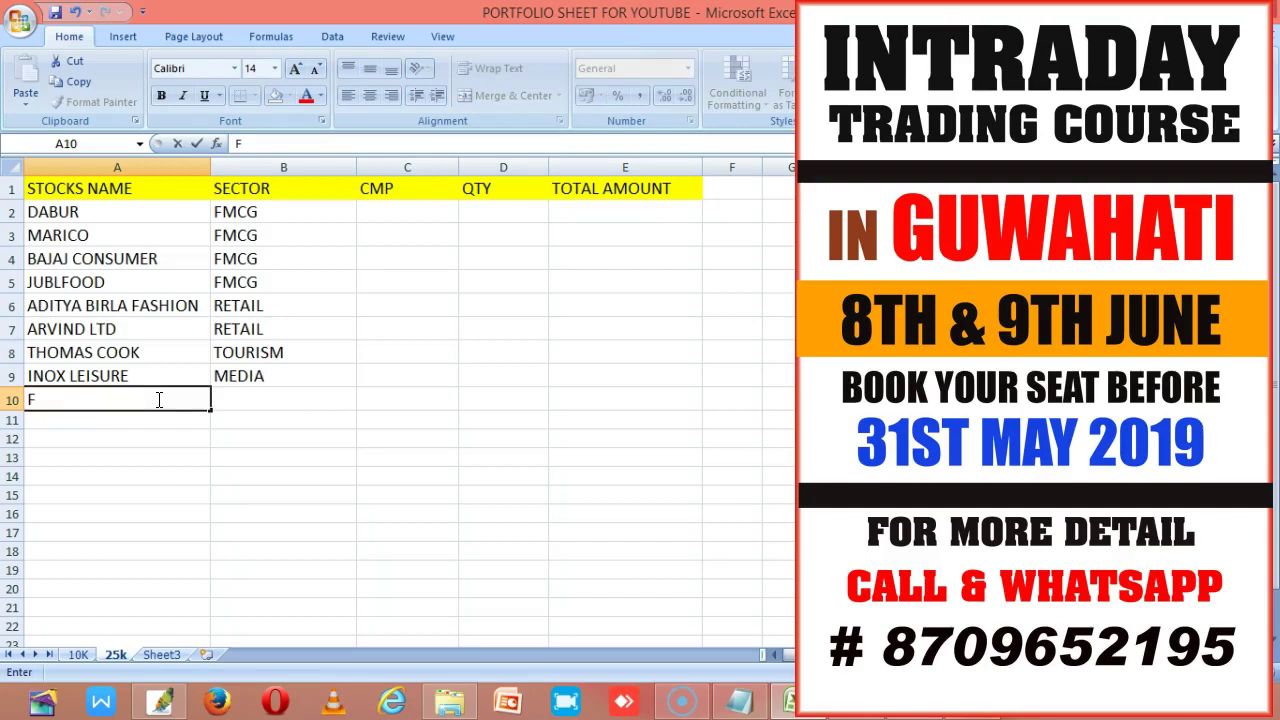
text(EDERA)
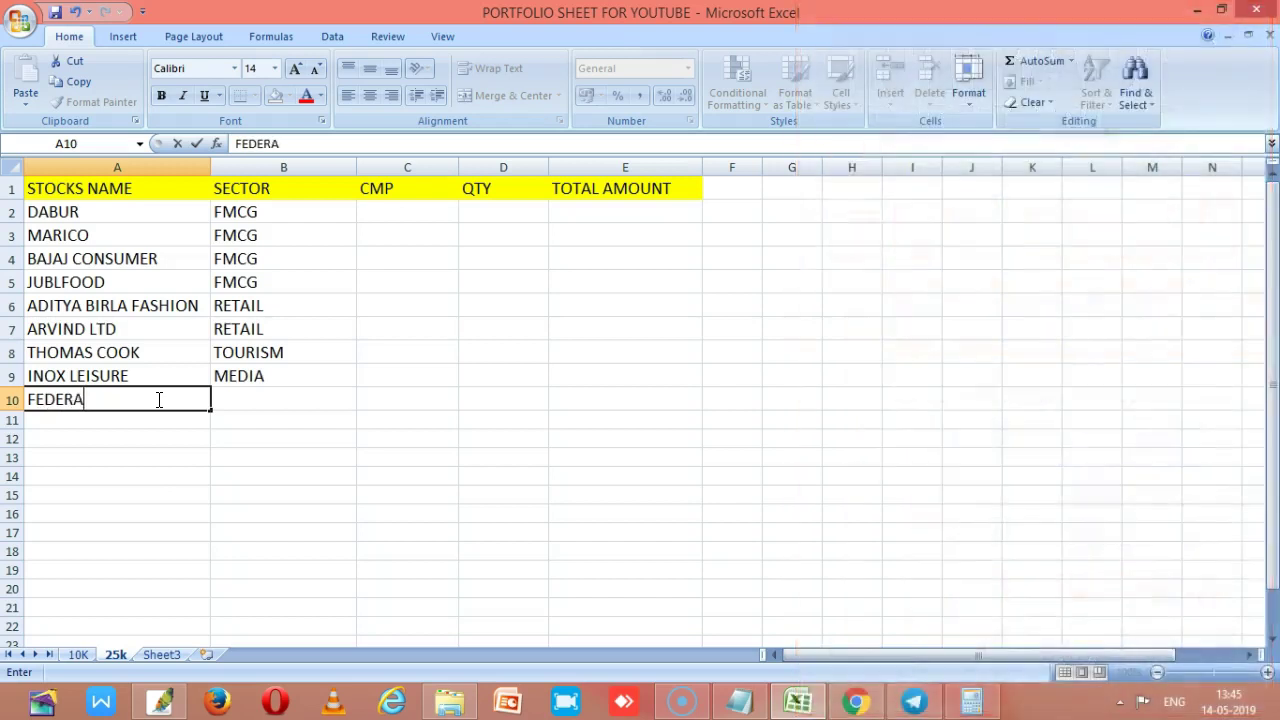
text(L)
click(246, 403)
text(BANK)
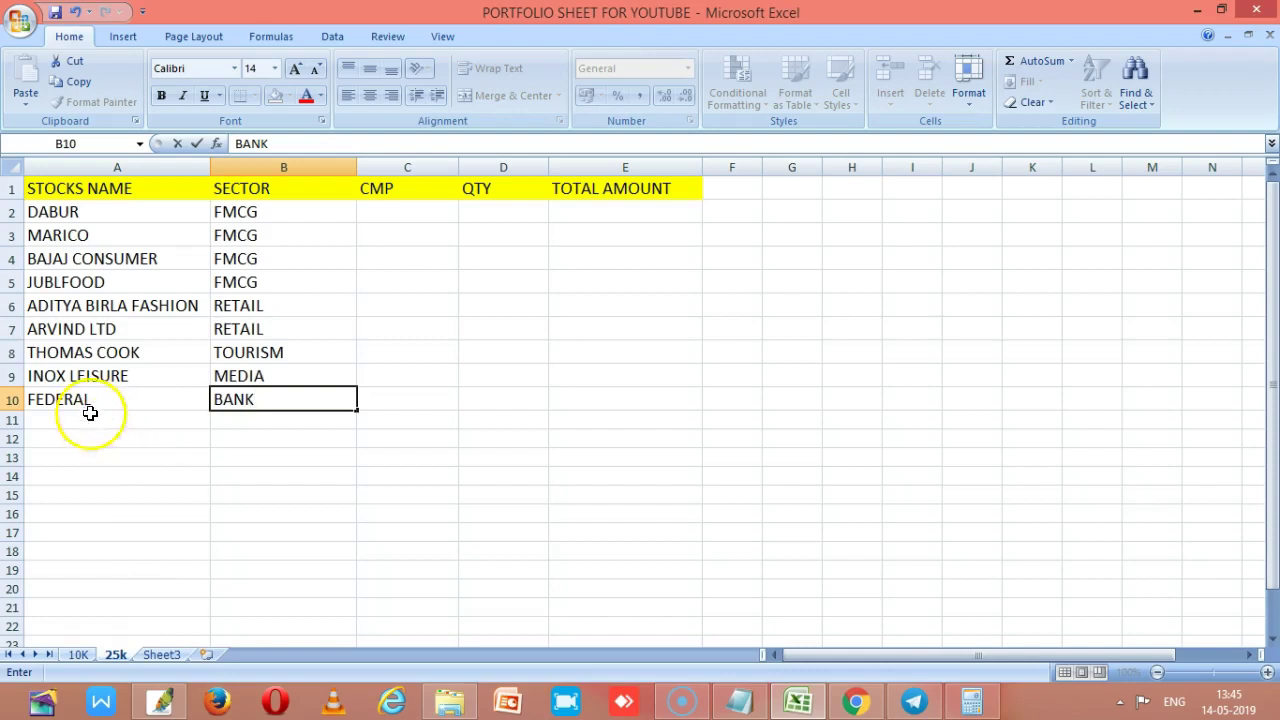
double_click(122, 398)
text(BANK)
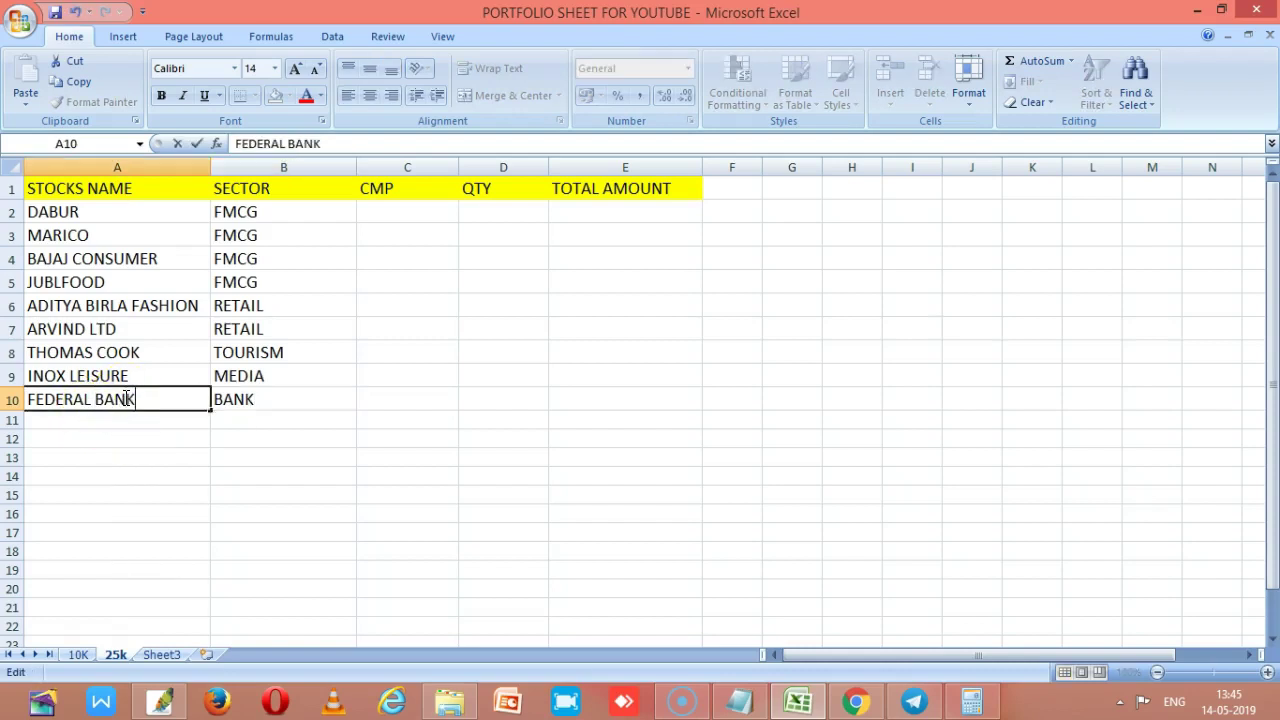
Enter IDF in cell A11 in the stock name column.
click(90, 422)
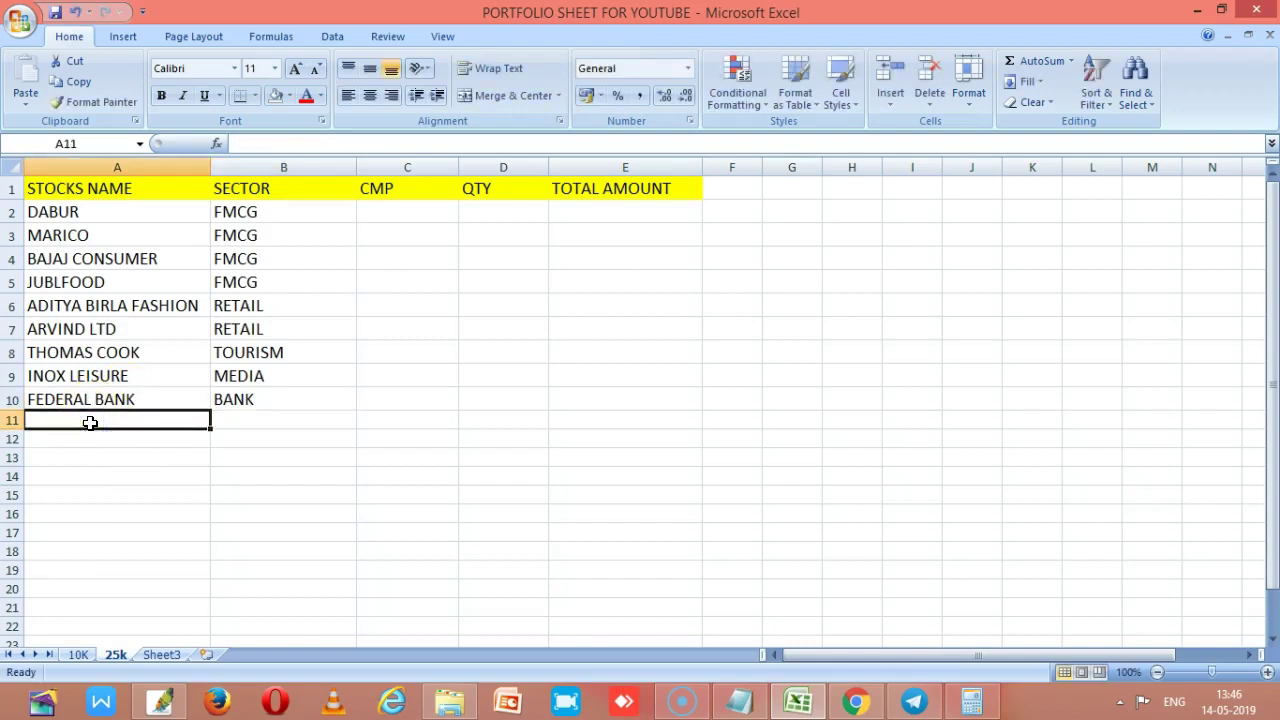
text(IDF)
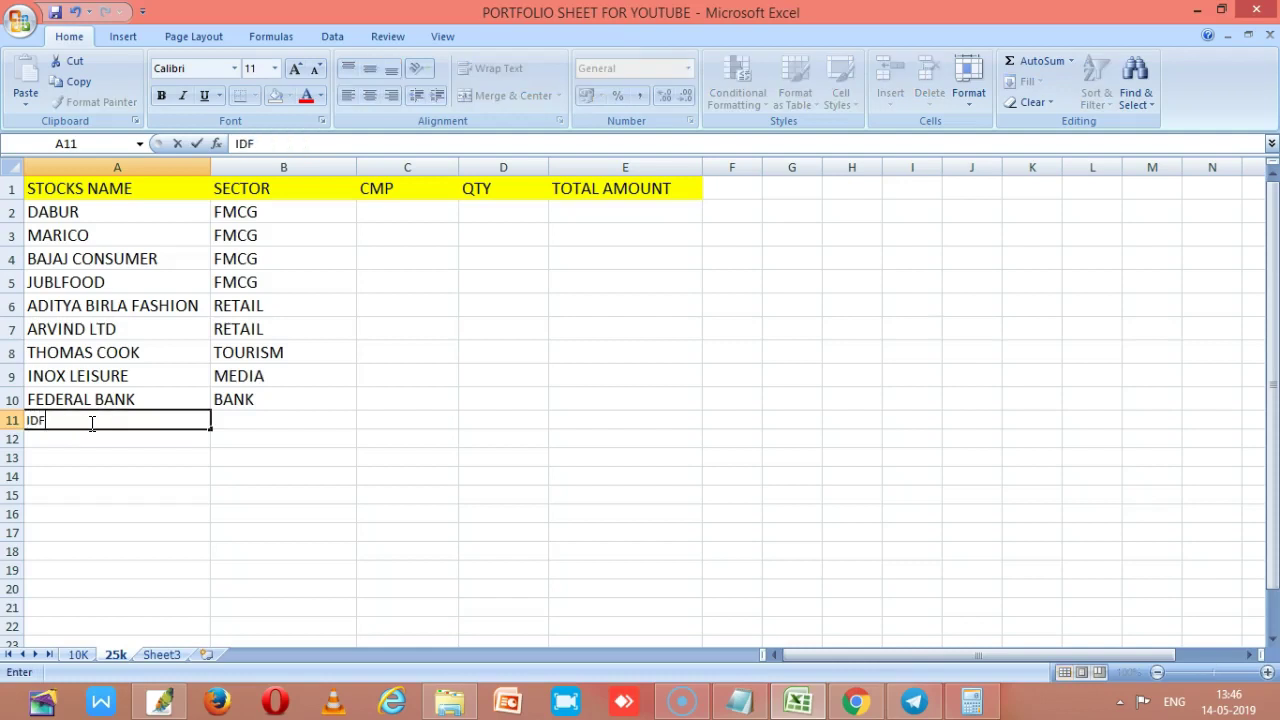
drag(66, 400, 526, 543)
key(ctrl+c)
click(51, 423)
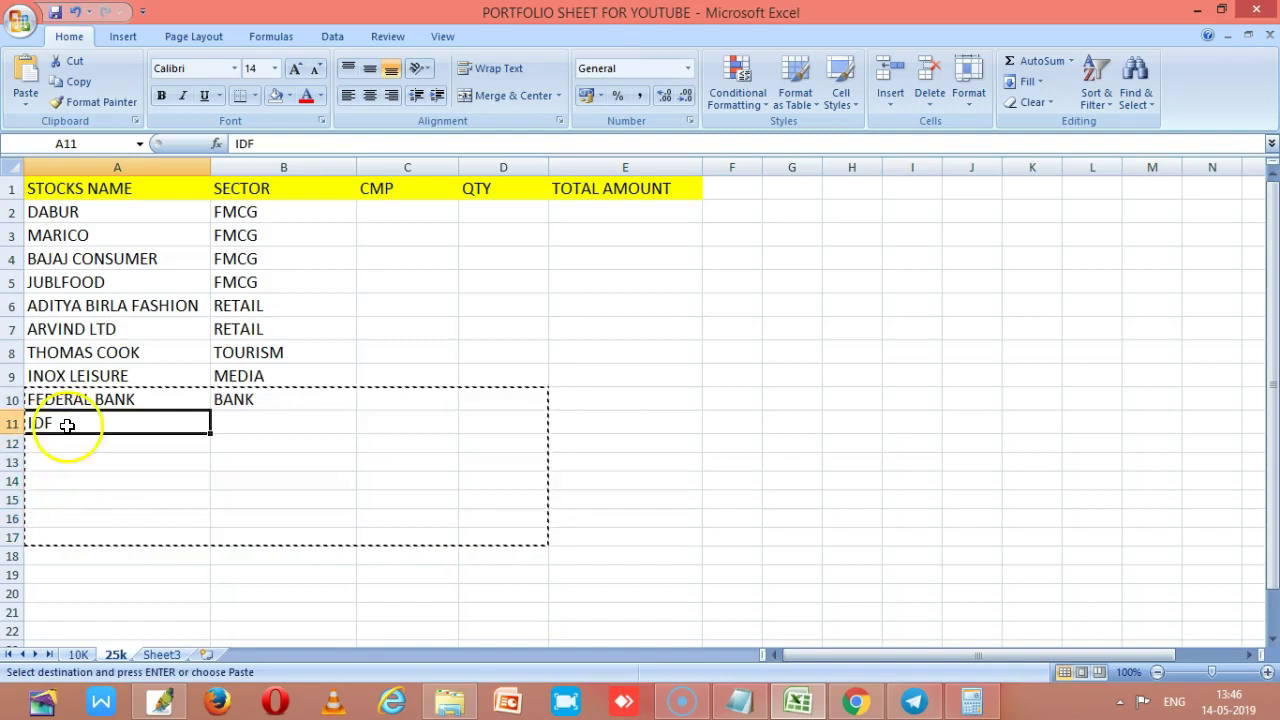
click(274, 68)
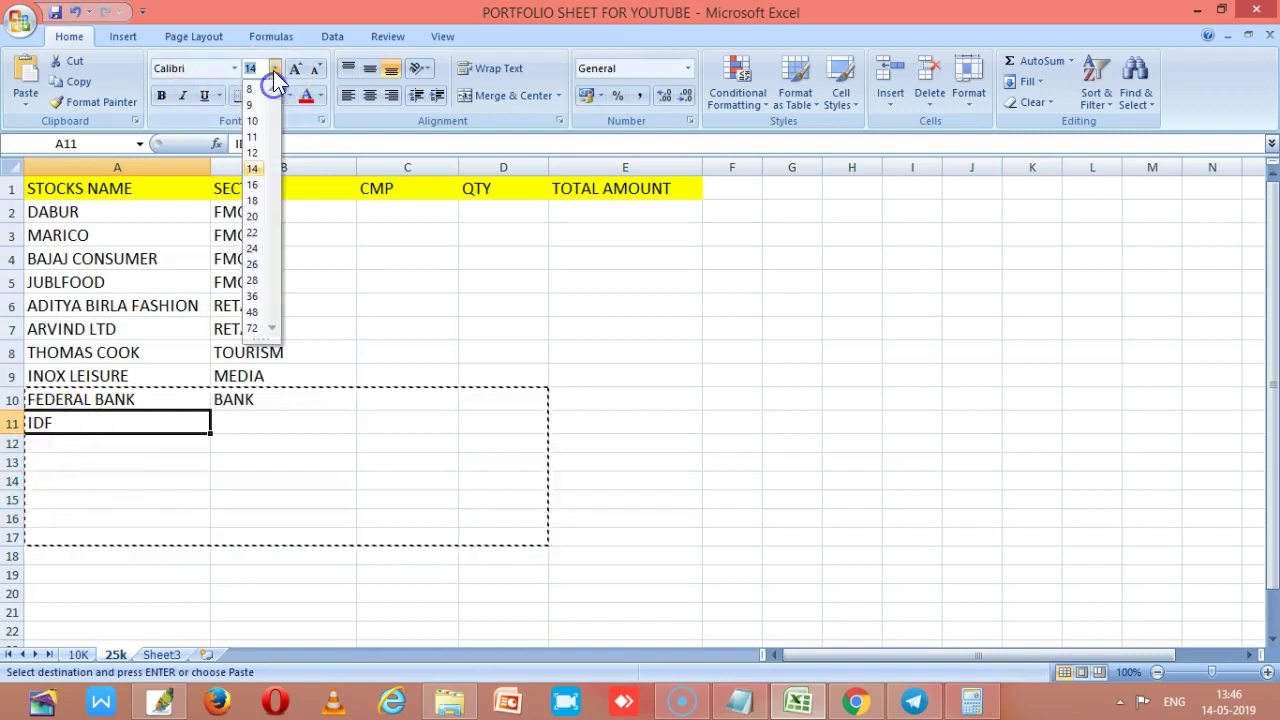
click(80, 432)
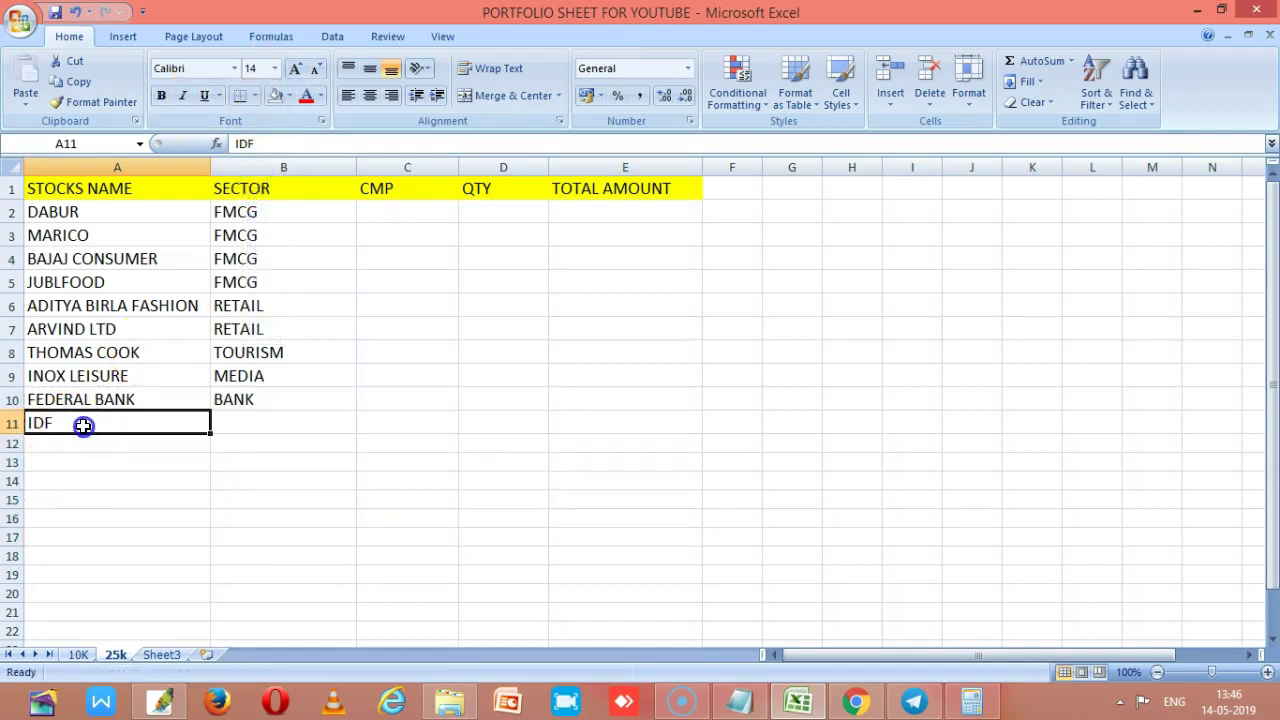
Complete the stock name in cell A11 as IDFCFIRST BANK and enter BANK as its sector in B11.
double_click(85, 425)
text(CF)
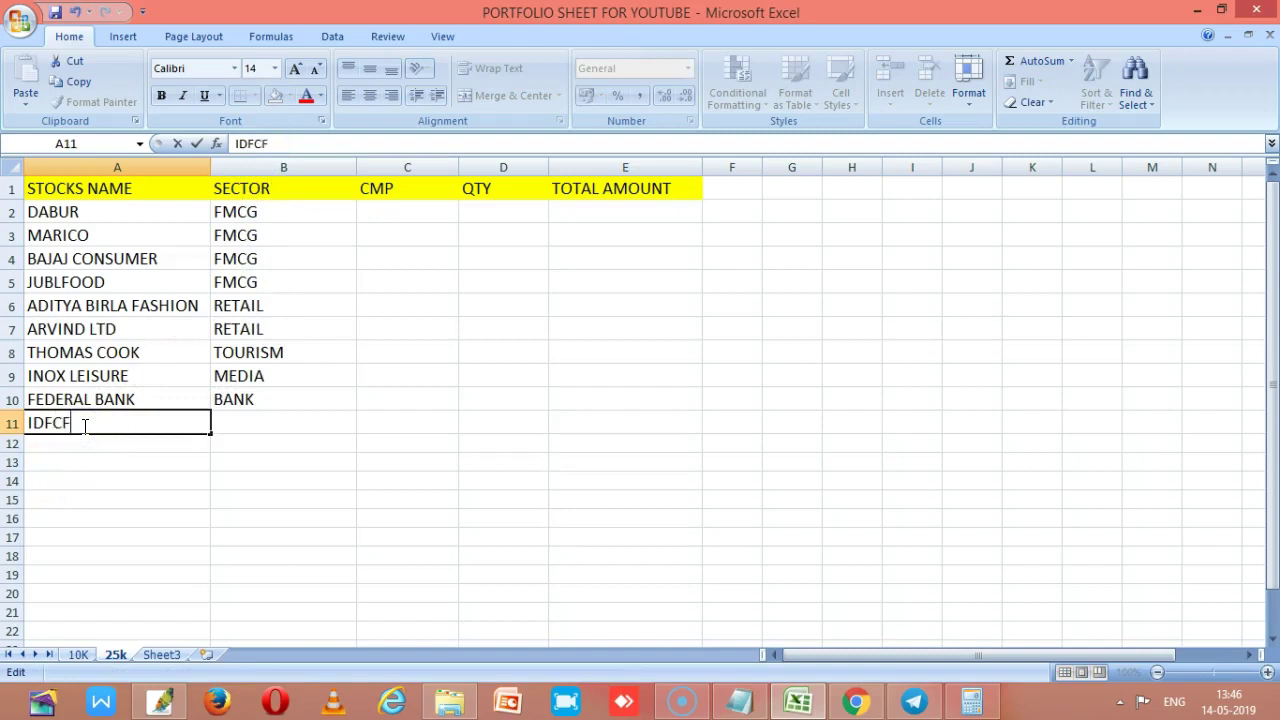
text(IRST BANK)
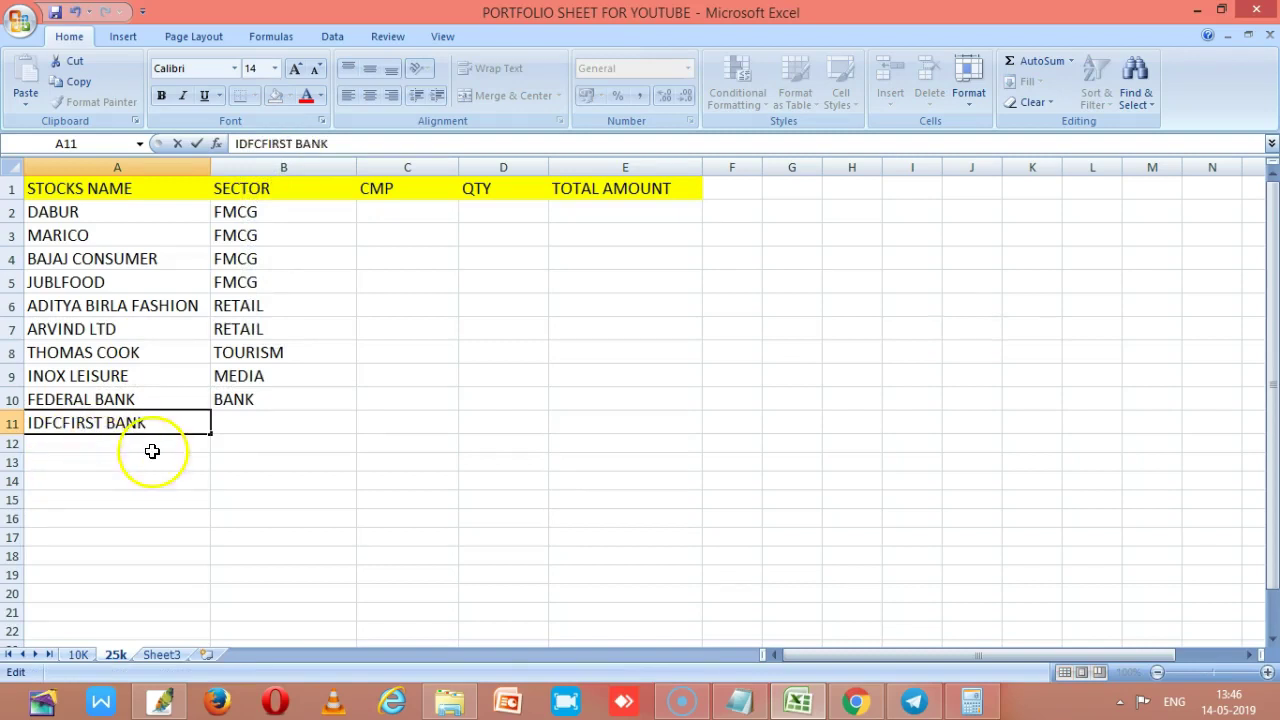
click(260, 424)
text(BANK)
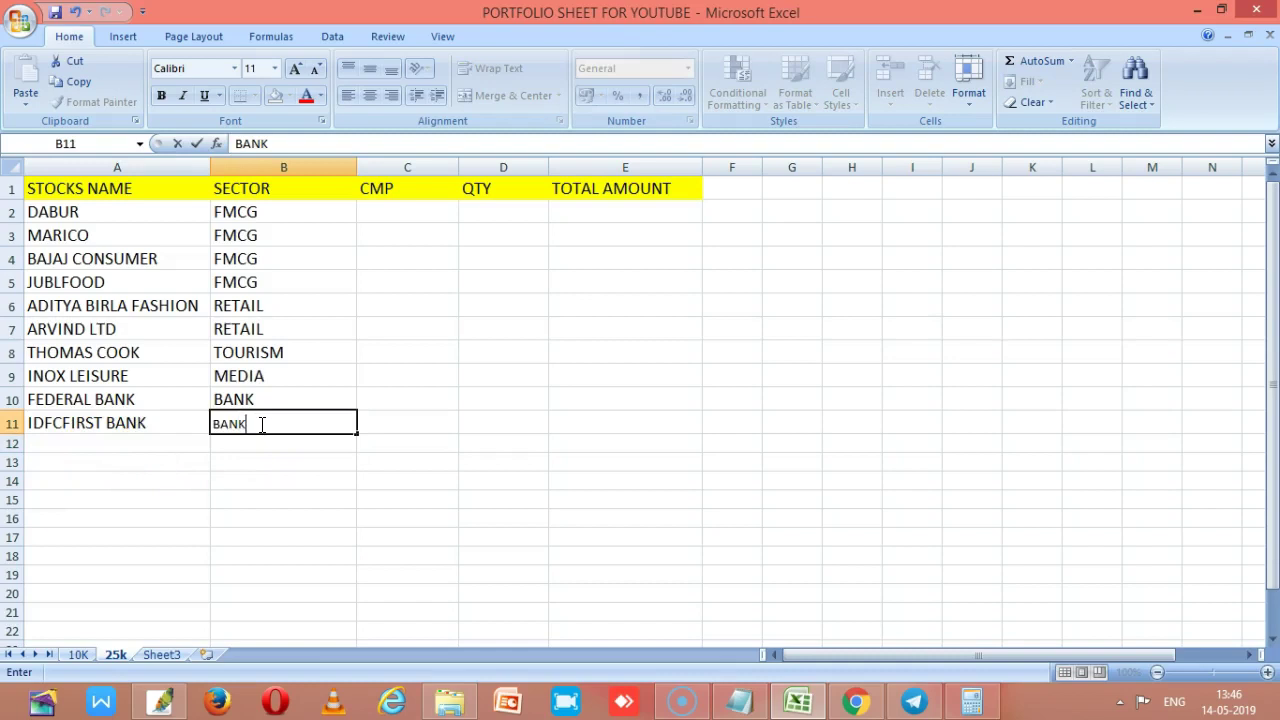
click(249, 480)
Enter INDIAN BANK in cell A12 and J&K BANK in cell A13 as the next stock names.
click(135, 440)
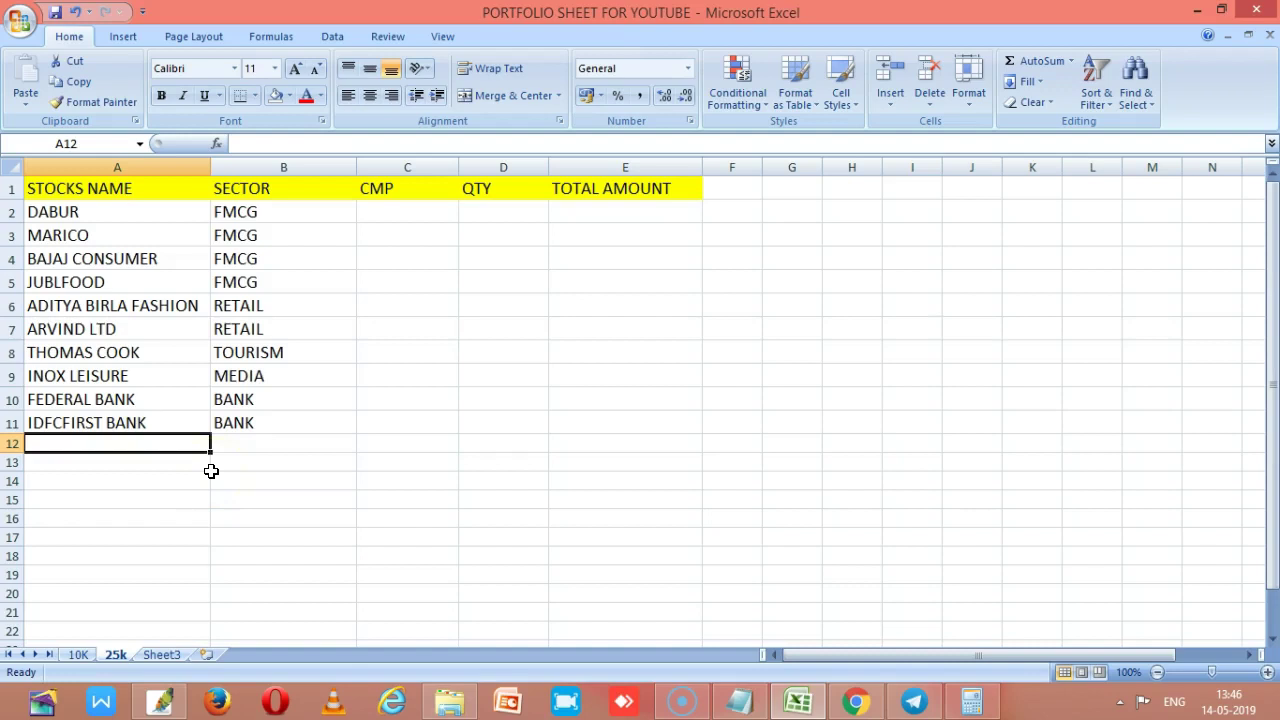
text(INDIAN BANK)
click(260, 445)
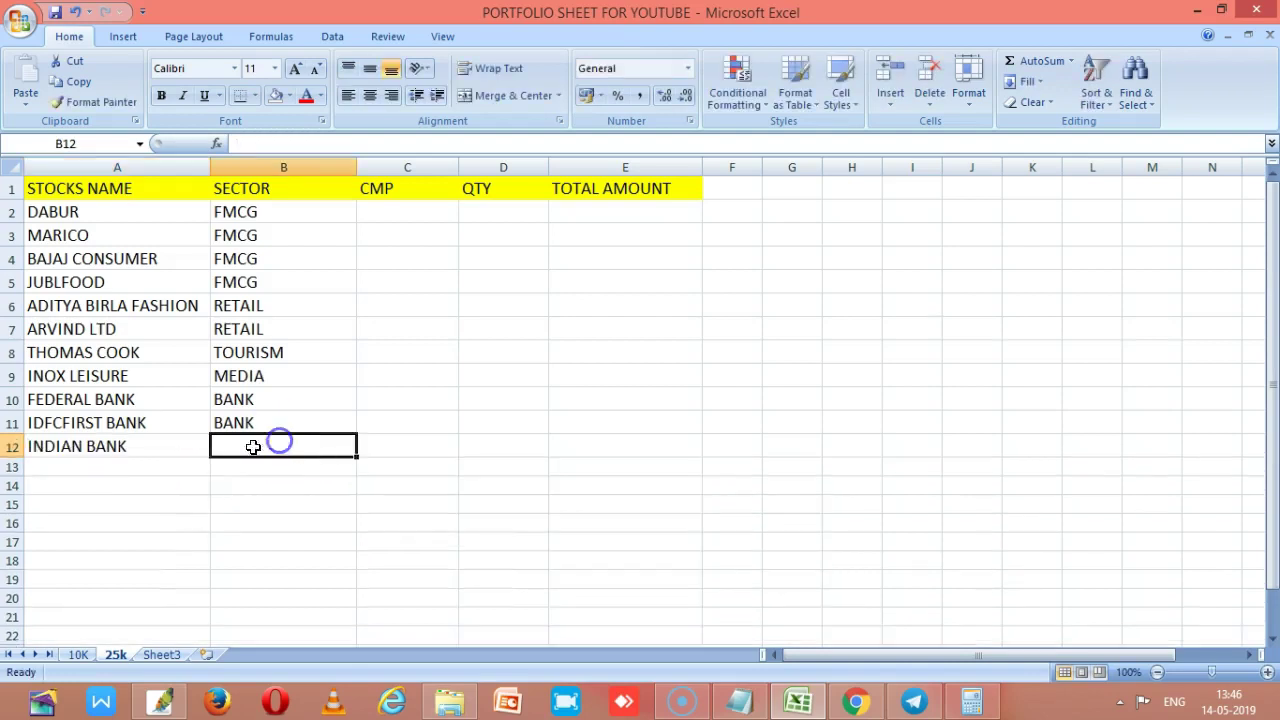
click(89, 466)
text(J&K BANK)
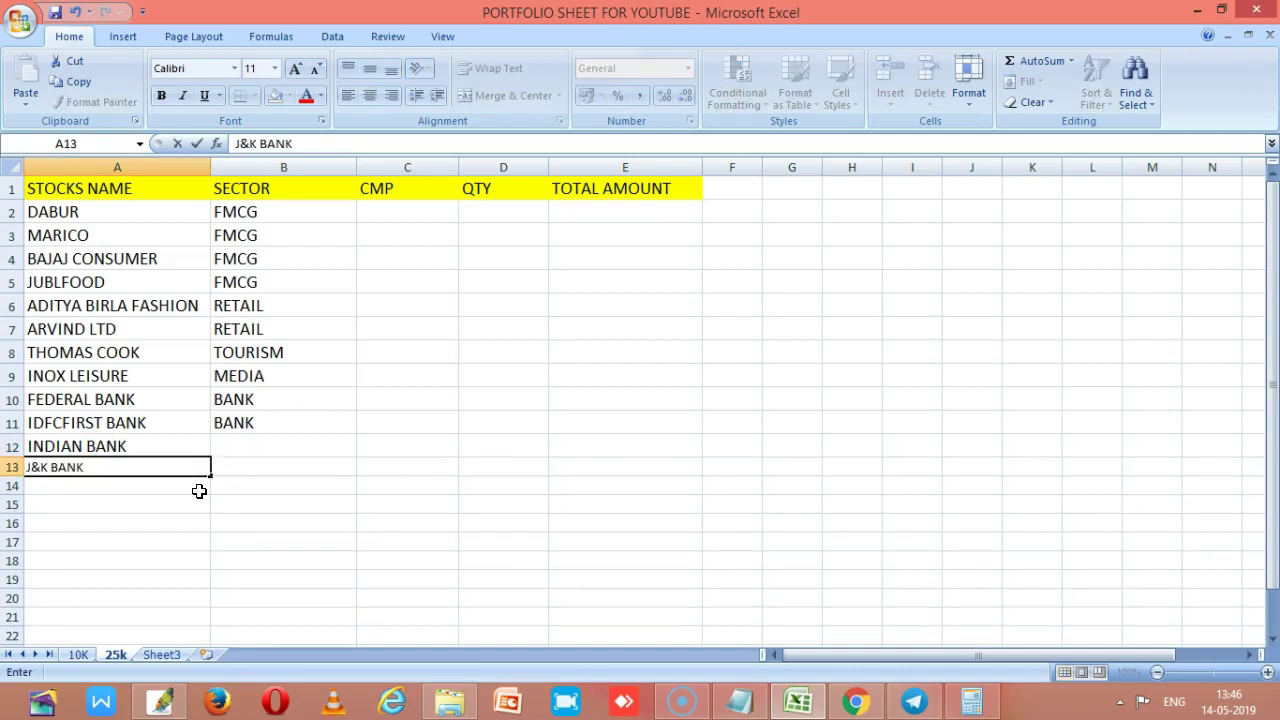
Copy the BANK sector from cell B11 into B12 and B13 for INDIAN BANK and J&K BANK.
click(280, 503)
click(258, 441)
click(271, 398)
click(249, 426)
key(ctrl+c)
click(243, 448)
key(ctrl+v)
click(243, 468)
key(ctrl+v)
click(260, 565)
key(Escape)
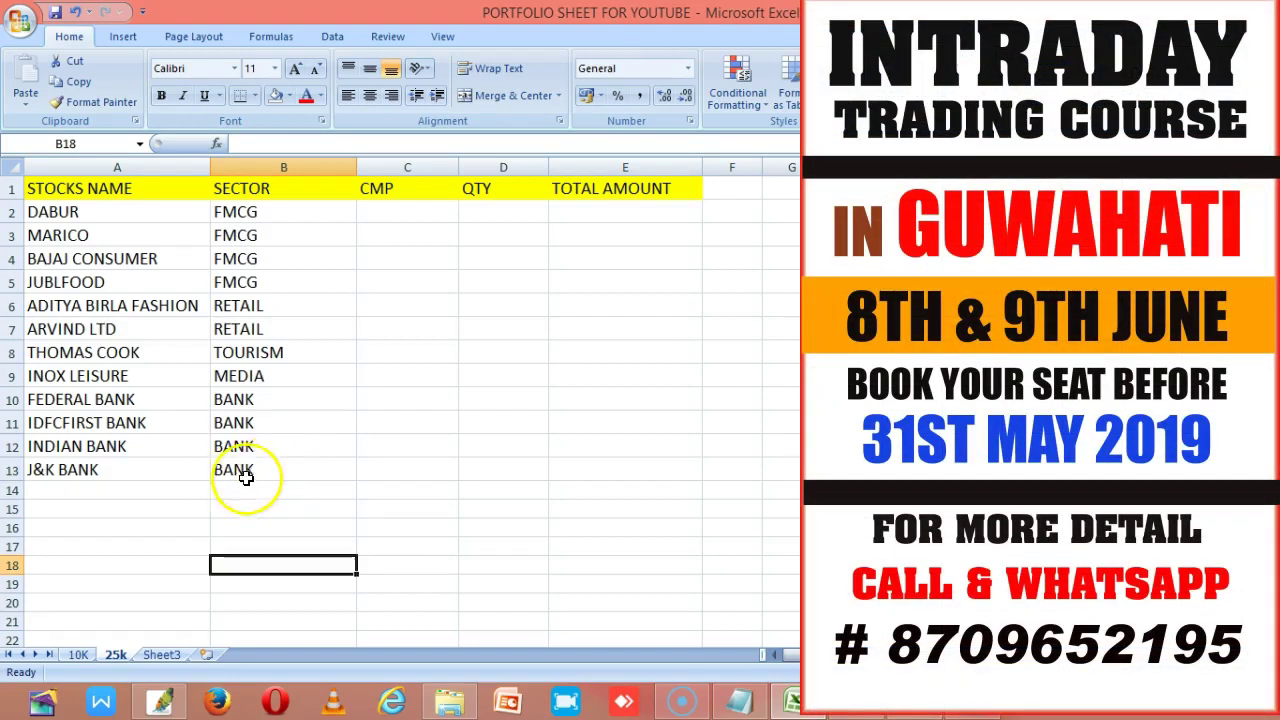
Enter HAVELLS in cell A14 and CONSUMER GOODS as its sector in B14, widening column B to fit.
click(179, 492)
double_click(180, 492)
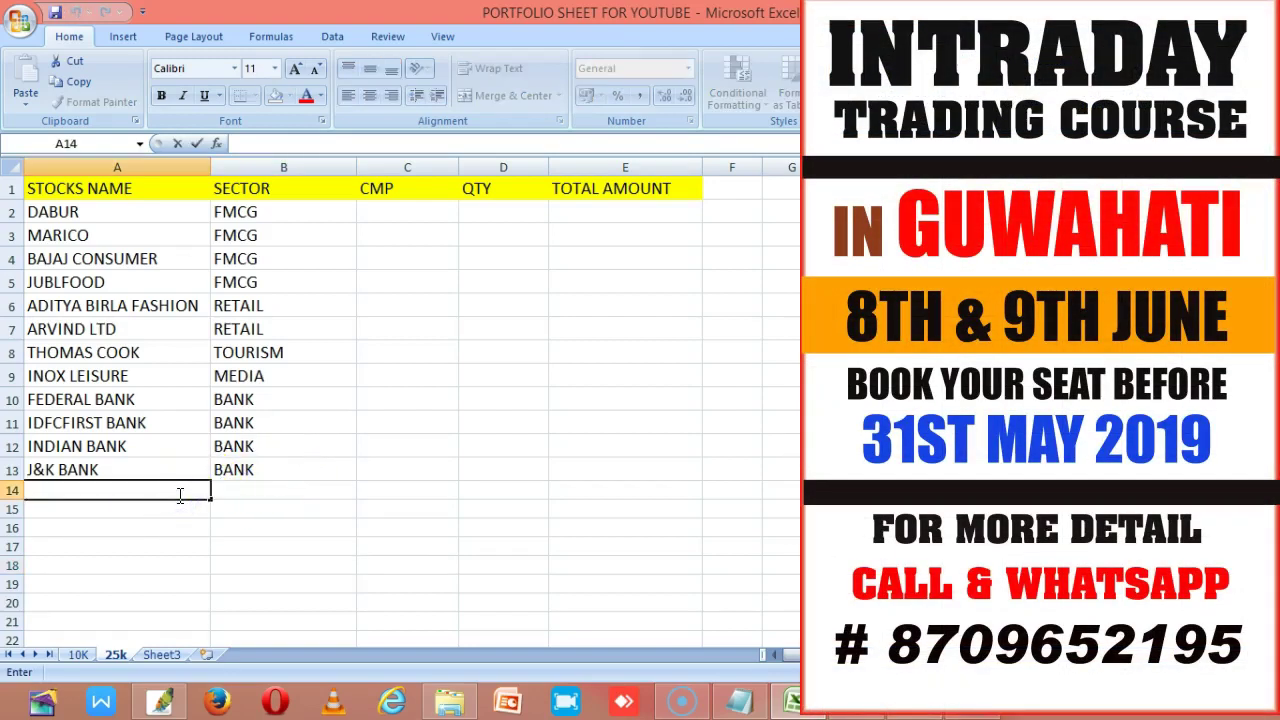
text(HAVELLS)
click(260, 492)
text(CONSUME)
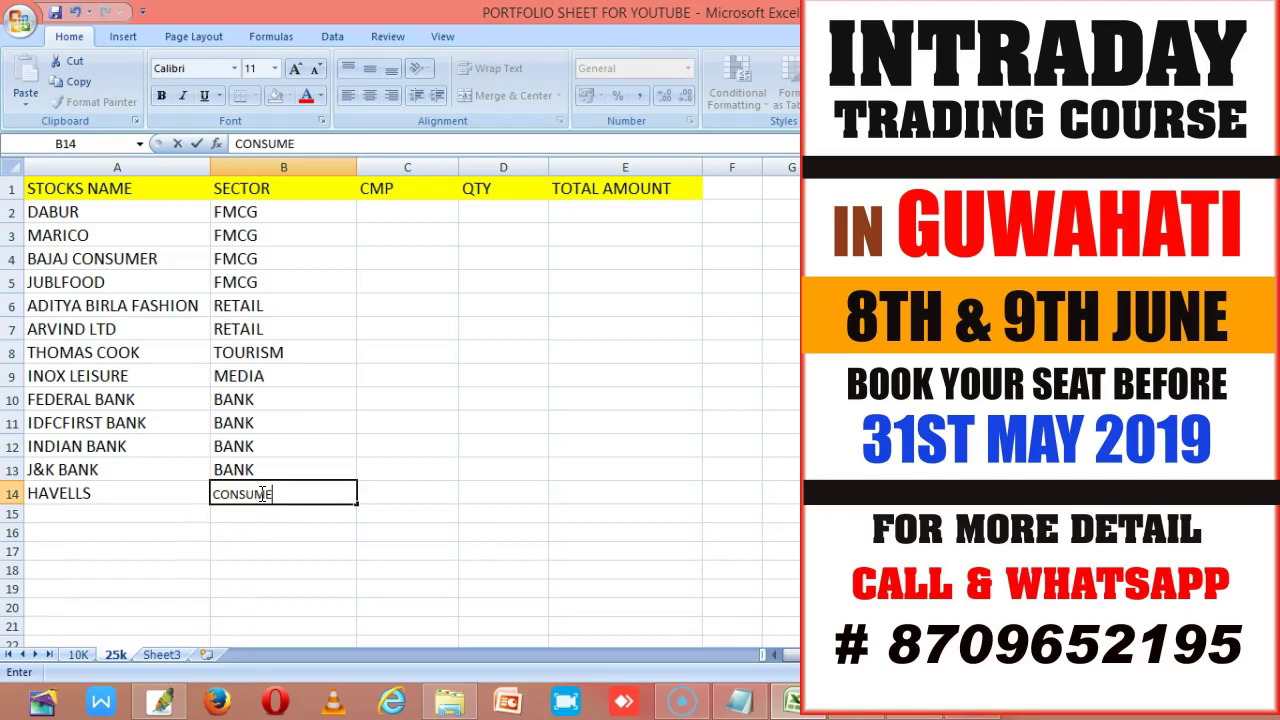
text(R GOODS)
click(251, 543)
Enter VOLTAS as the next stock name in cell A15 and CONSUMER GOODS as its sector in B15.
click(100, 516)
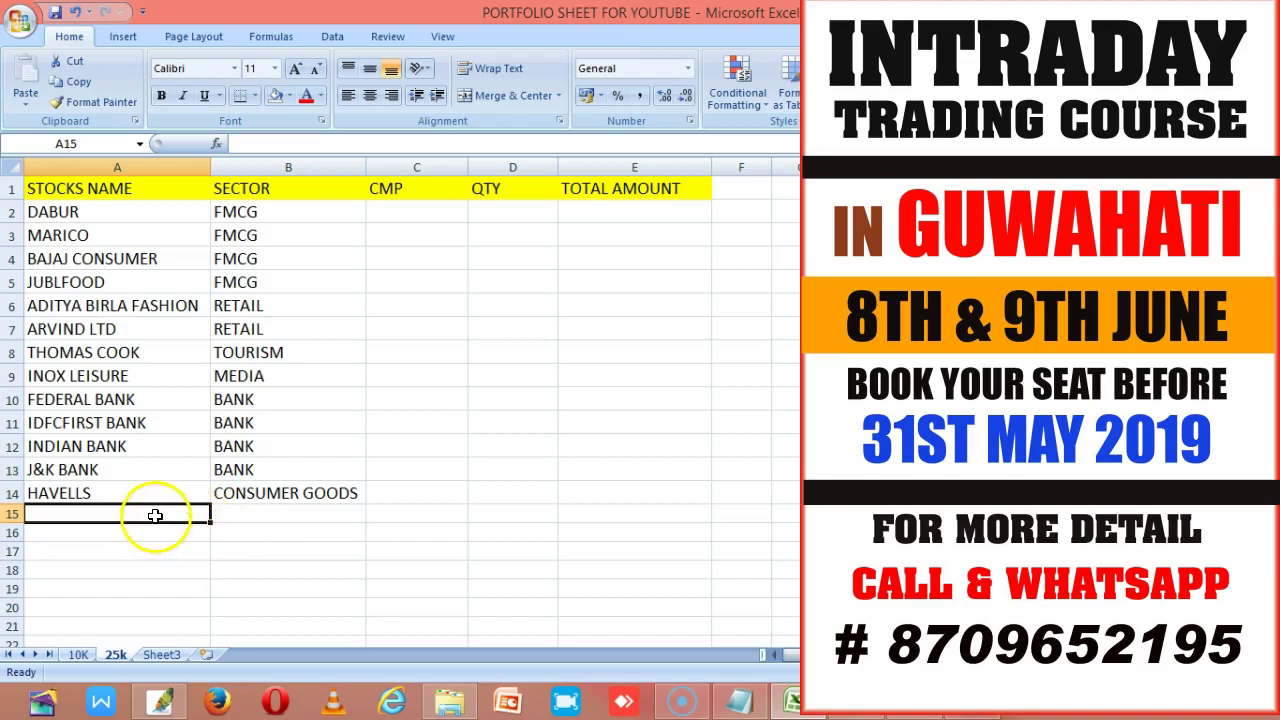
text(VOLTAS)
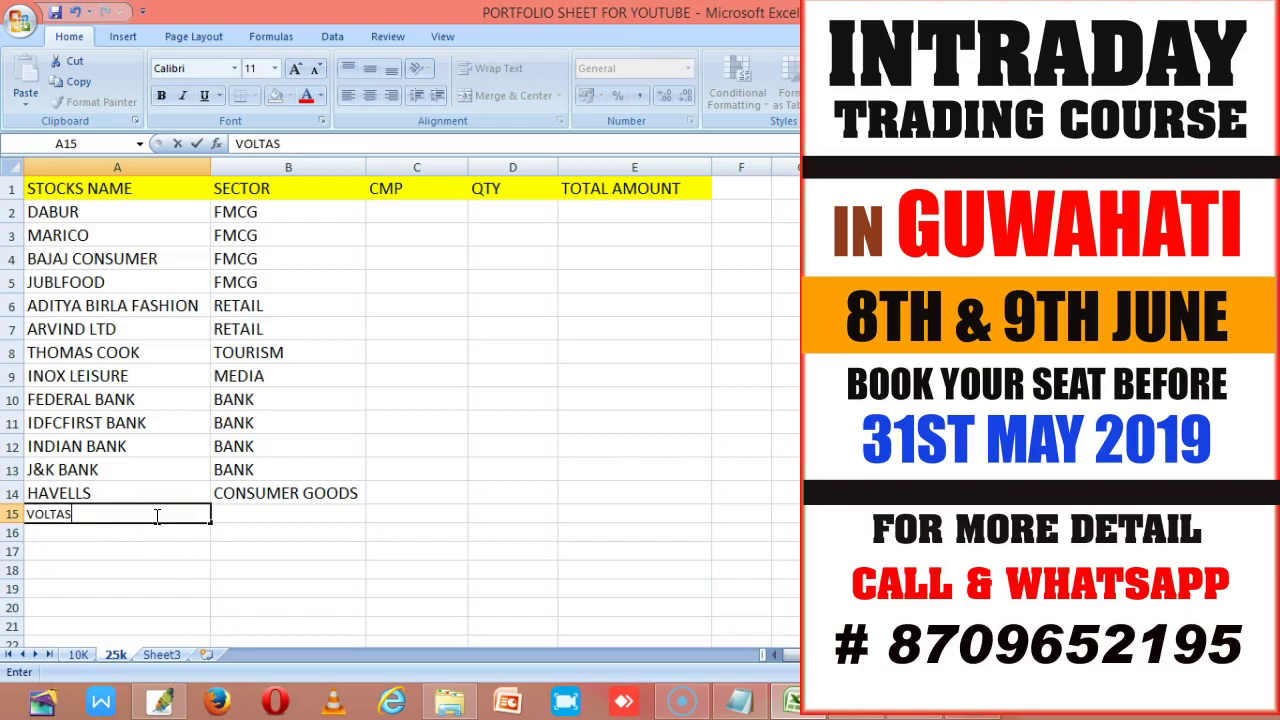
key(Tab)
text(CONST)
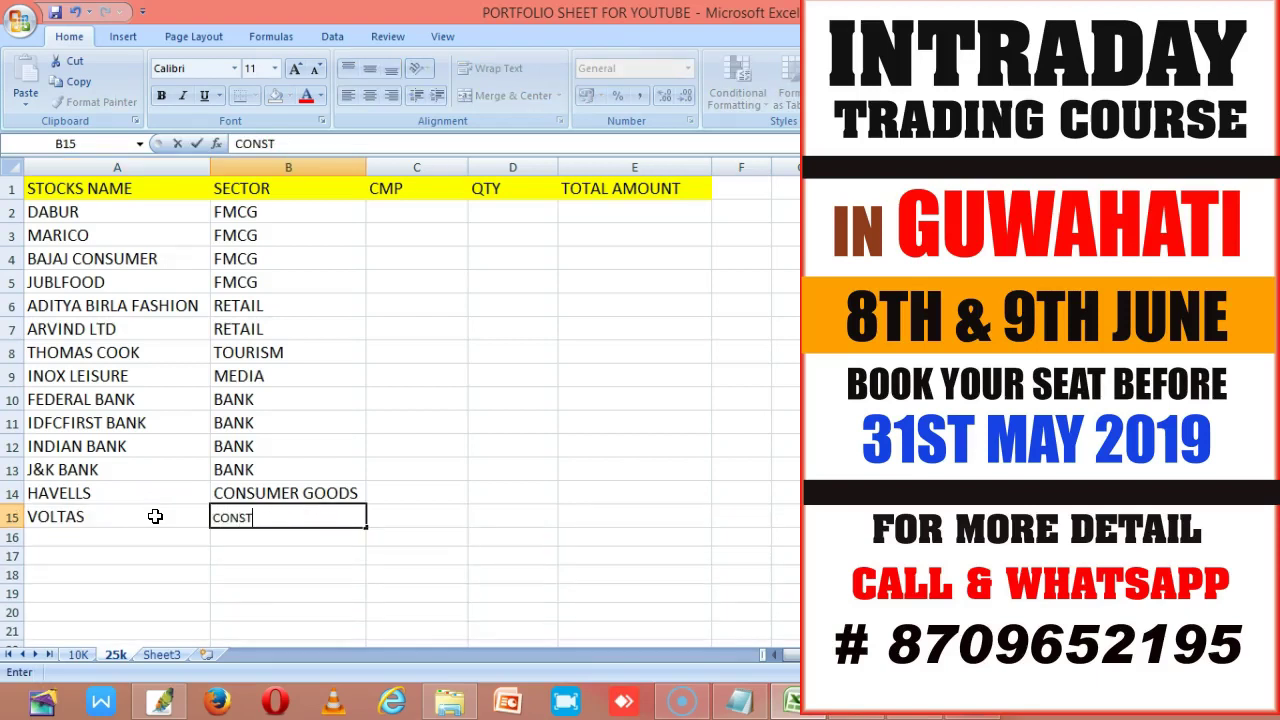
key(BackSpace)
text(UM)
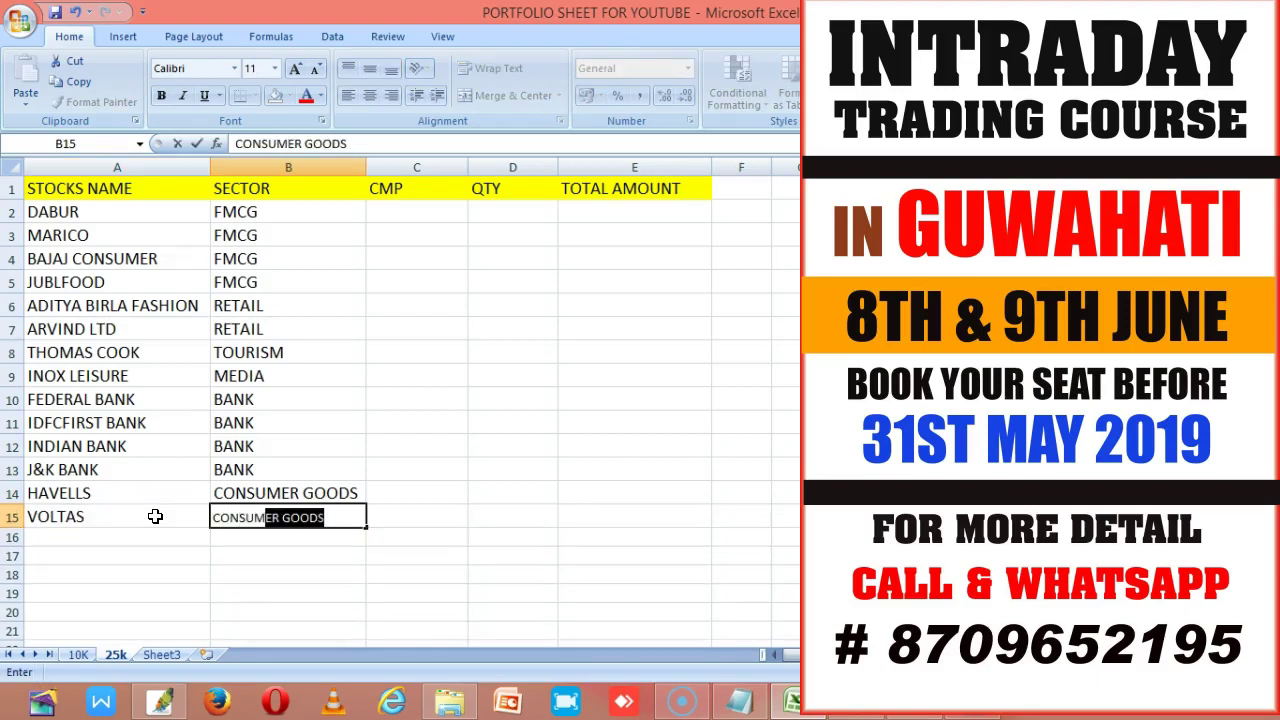
key(Tab)
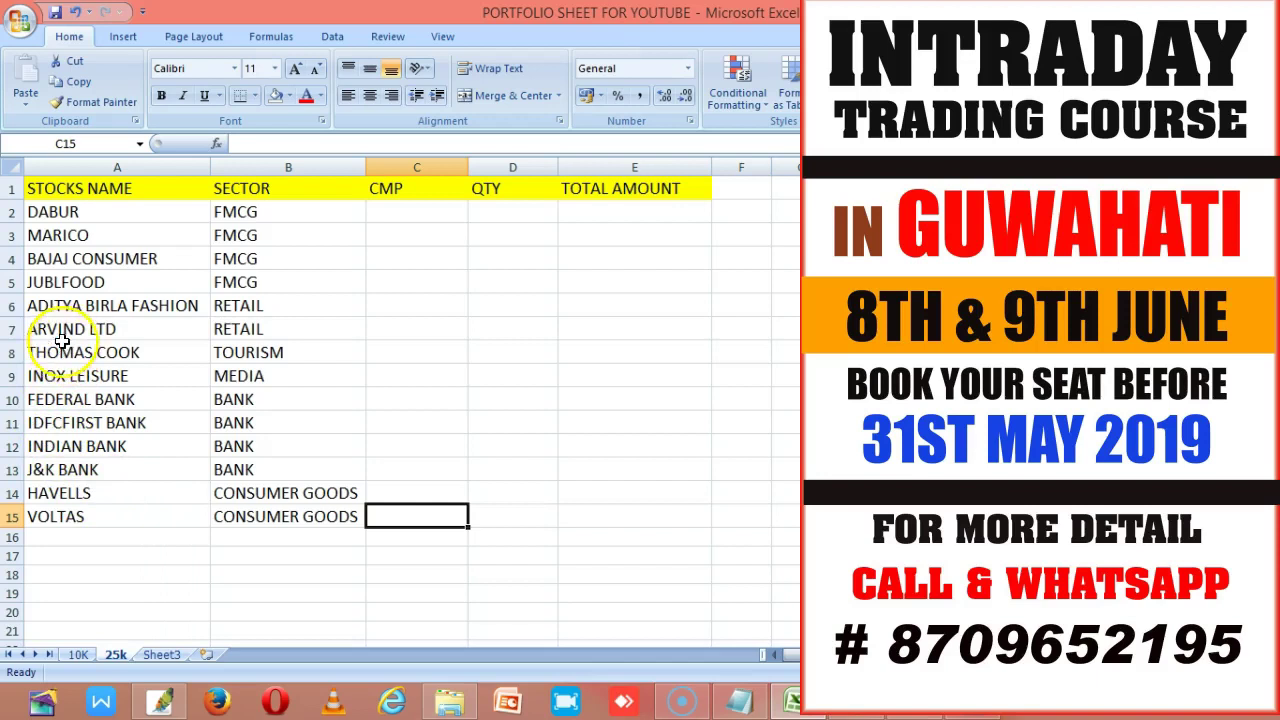
Move the stock and sector entries from A8:B15 down to start at A10, freeing rows 8 and 9.
drag(60, 358, 354, 526)
click(350, 515)
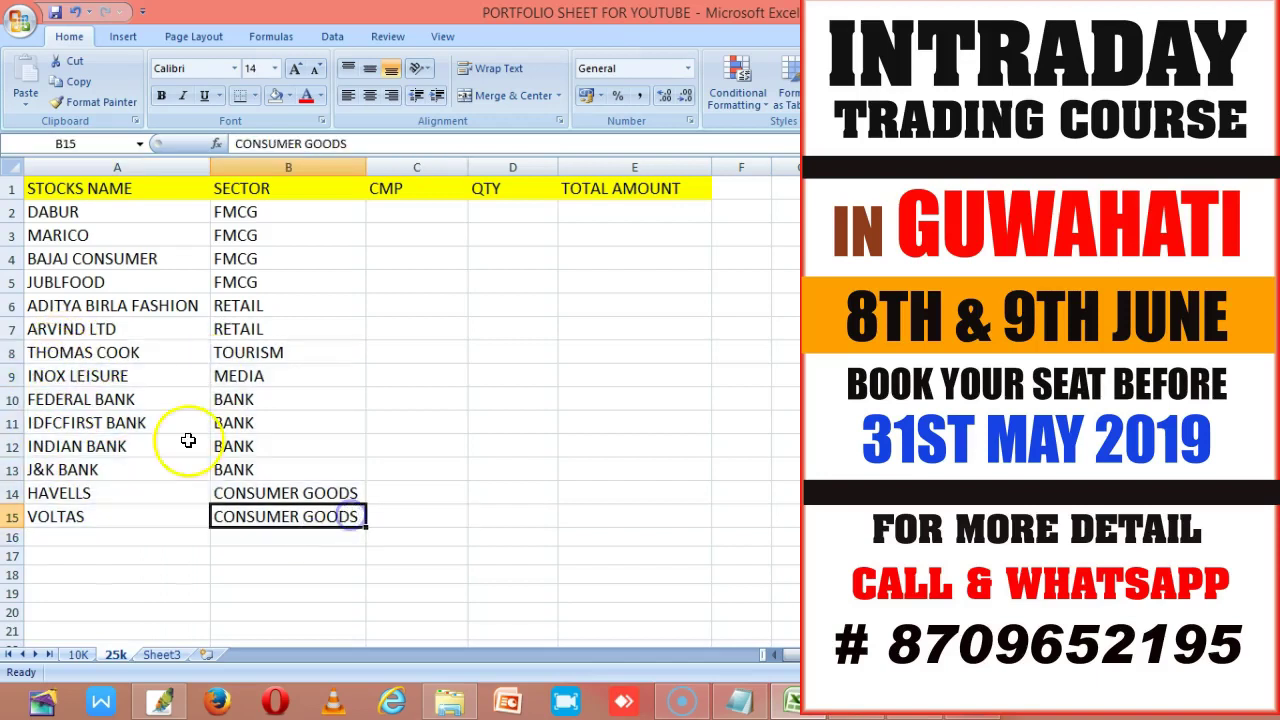
drag(88, 352, 306, 529)
key(ctrl+c)
click(50, 397)
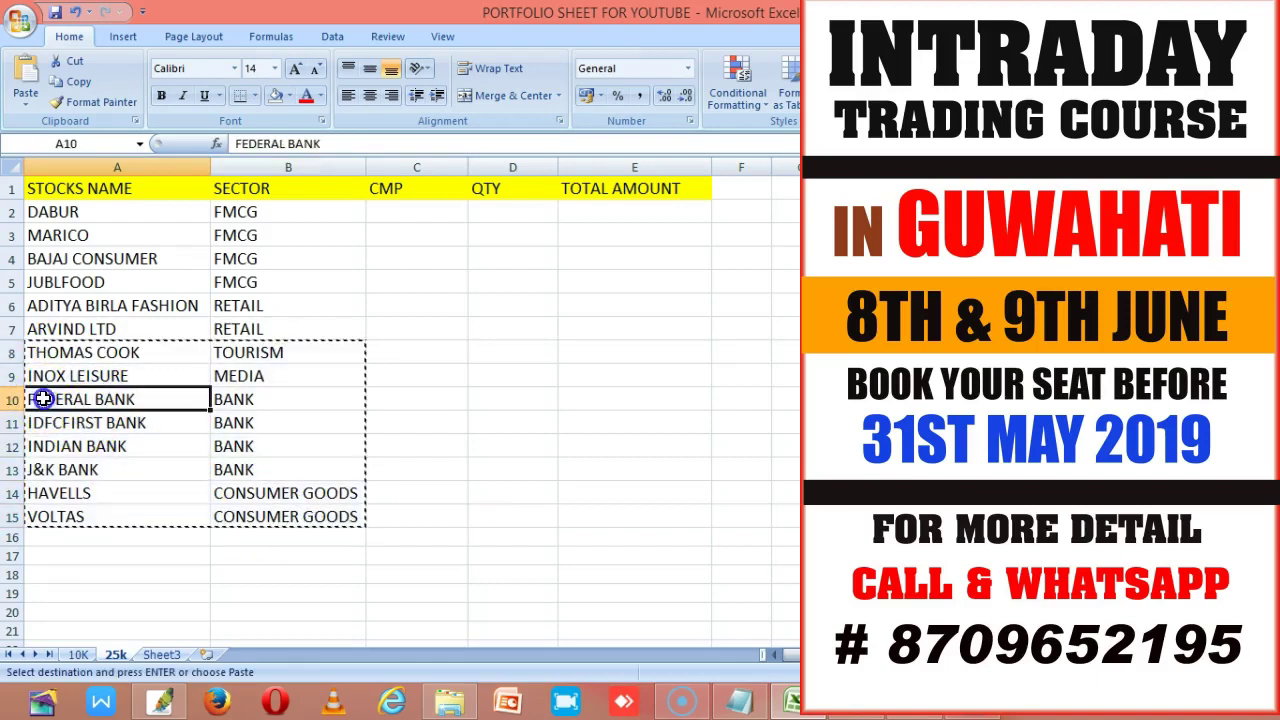
key(ctrl+v)
click(563, 441)
click(138, 358)
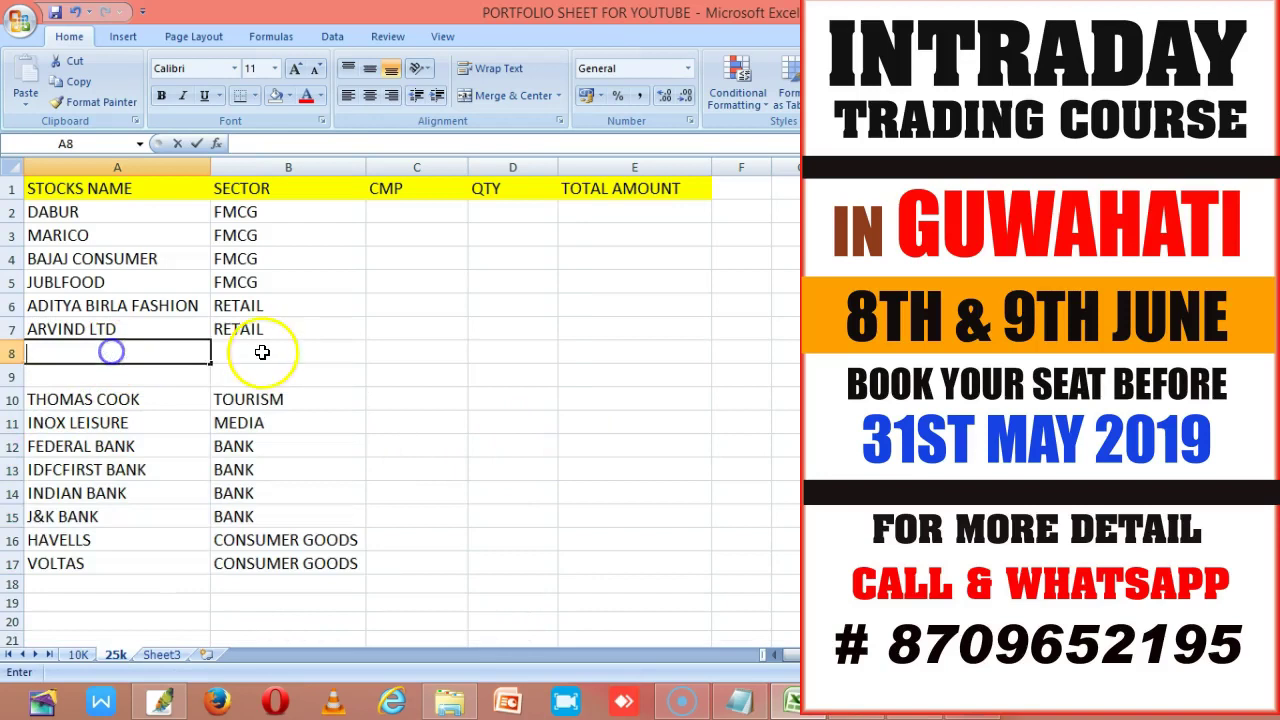
key(BackSpace)
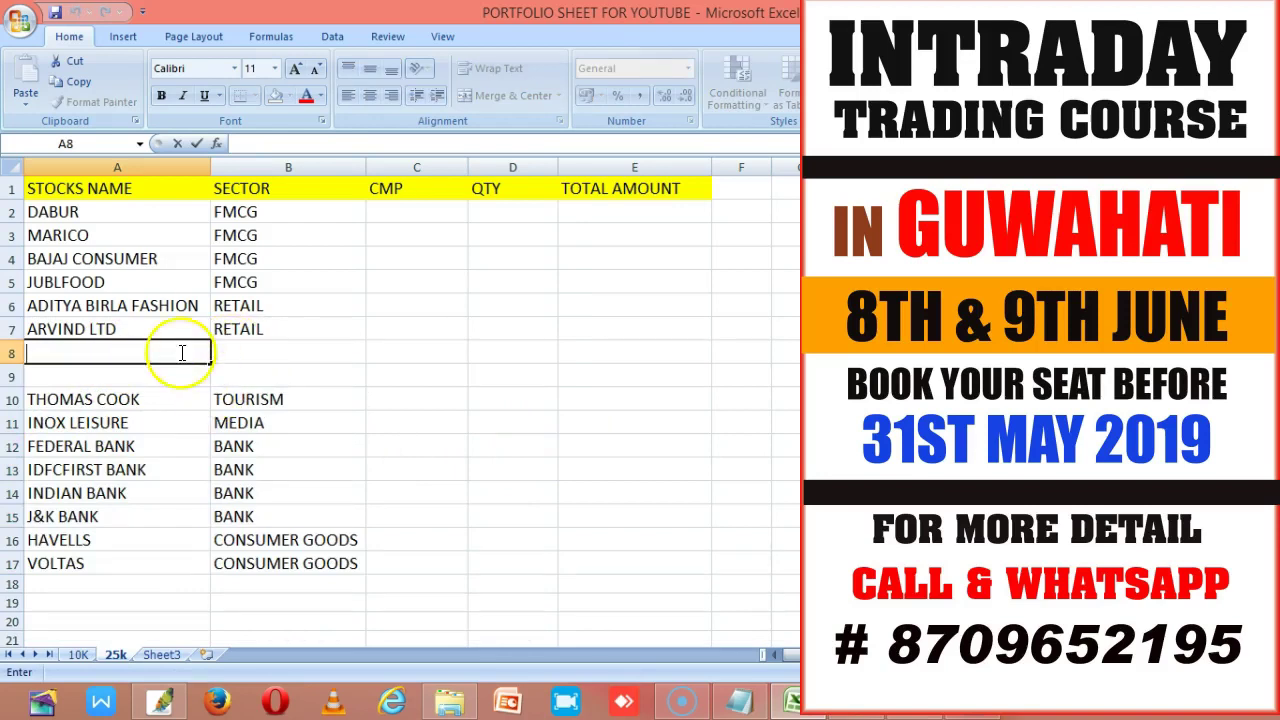
click(160, 308)
double_click(307, 308)
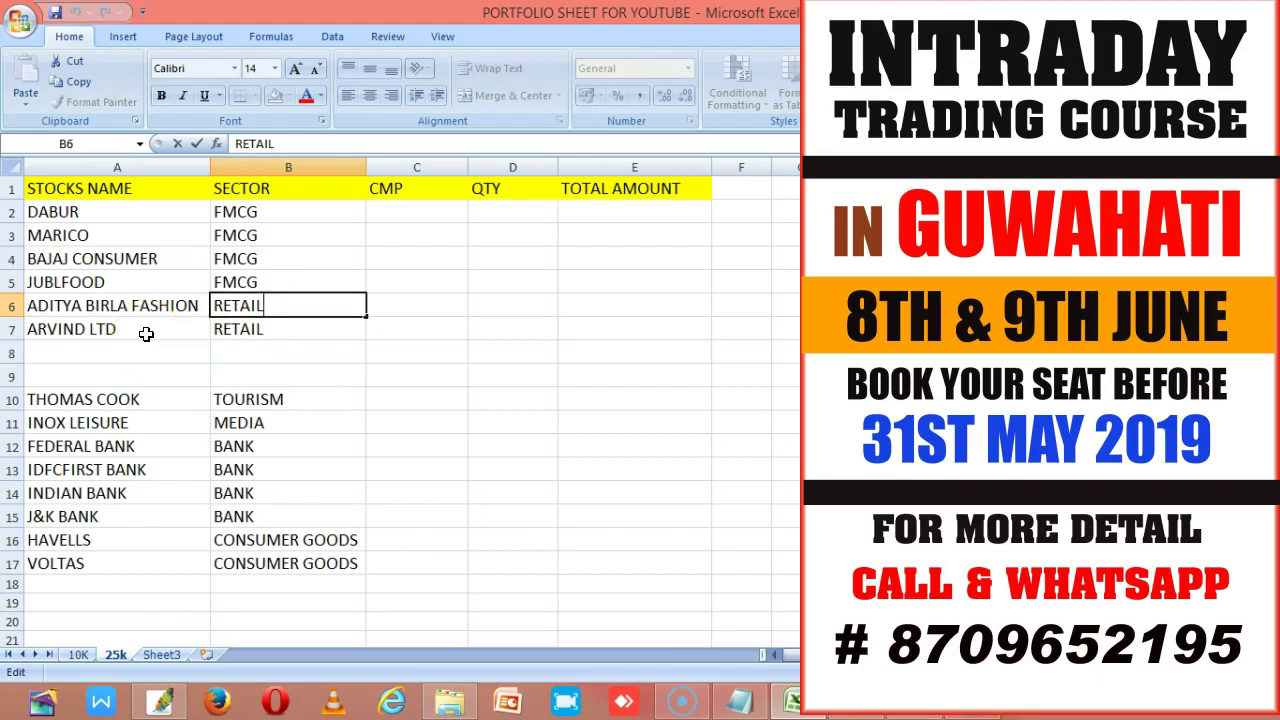
click(431, 413)
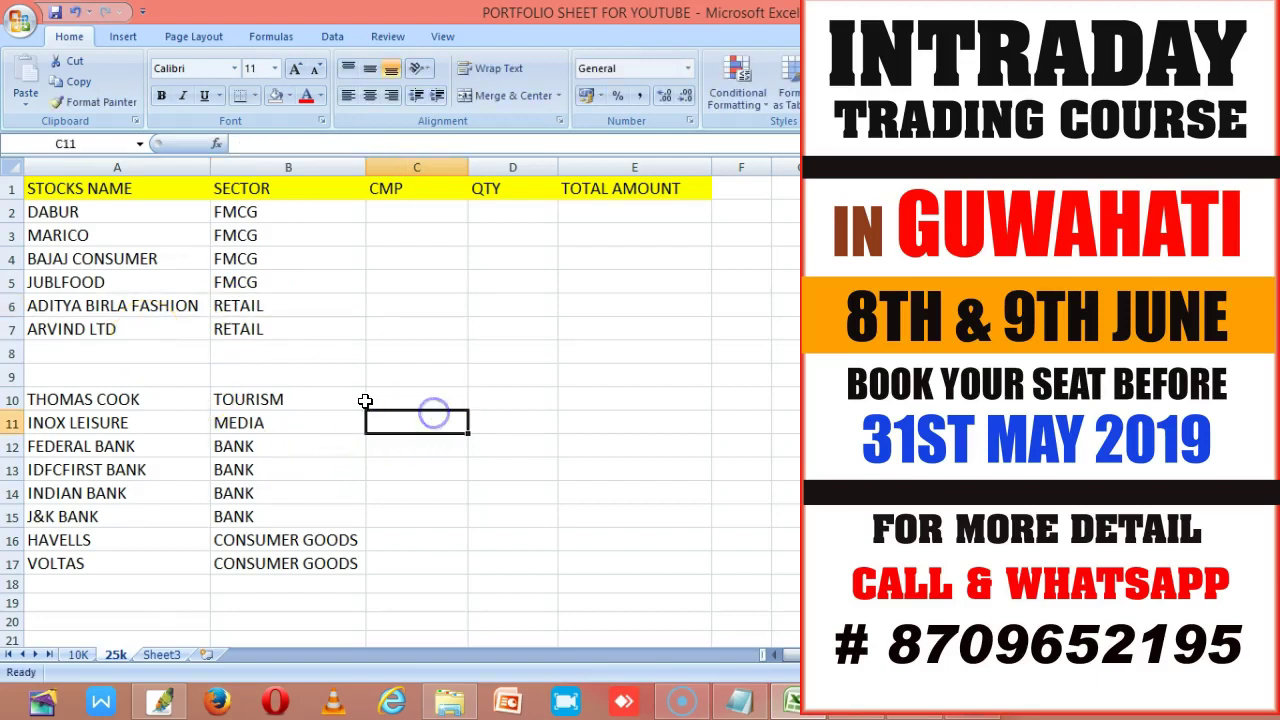
click(106, 332)
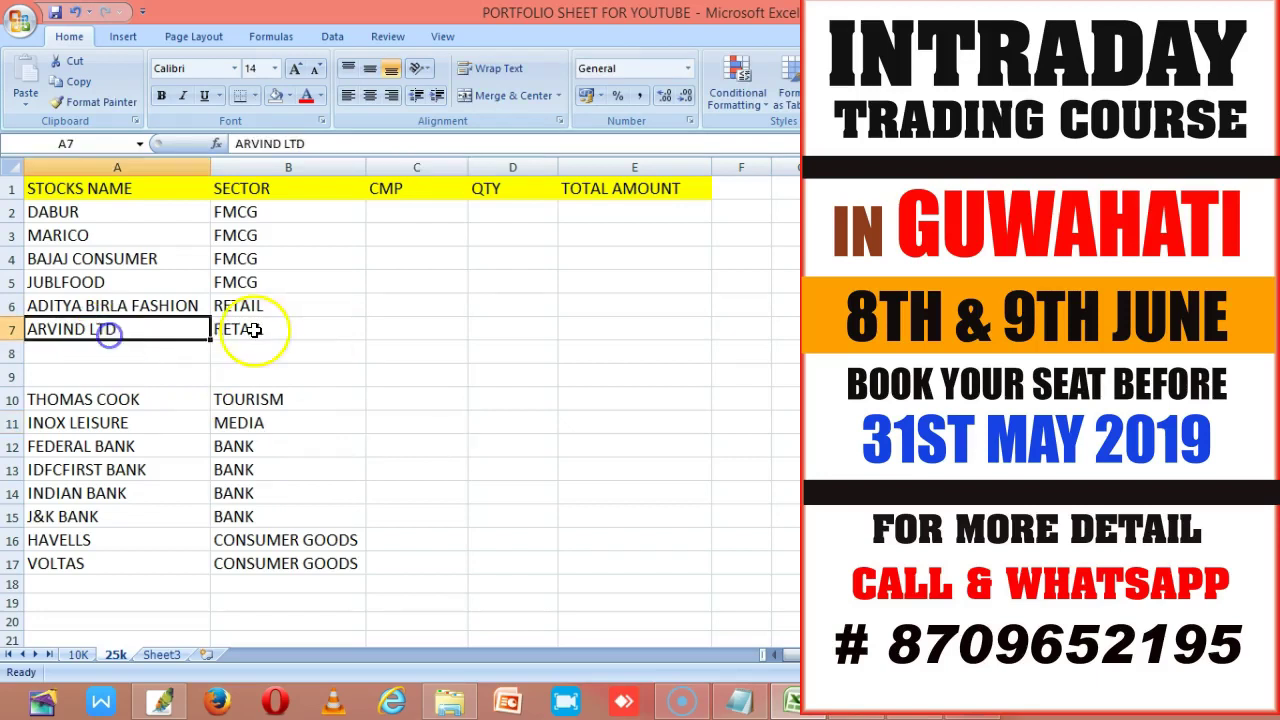
Enter V2RETAIL as the stock name in cell A8 and RETAIL STORE as its sector in B8.
click(124, 357)
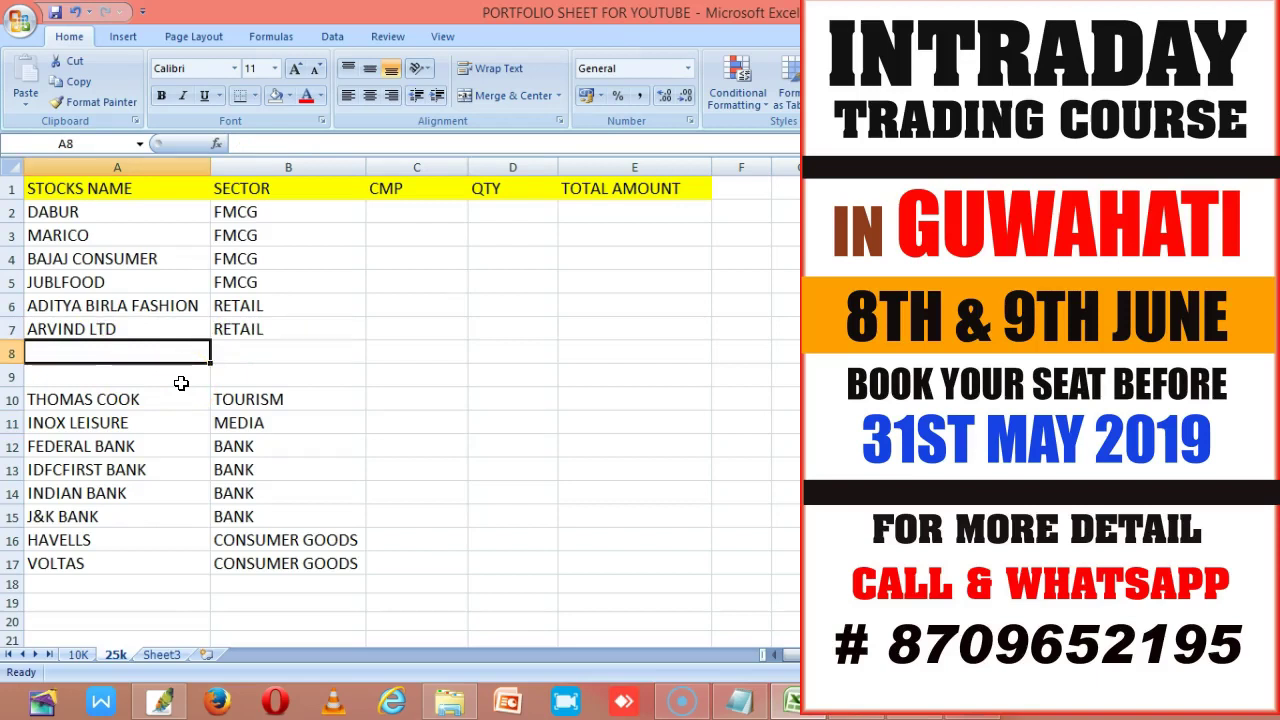
text(V2RETAIL)
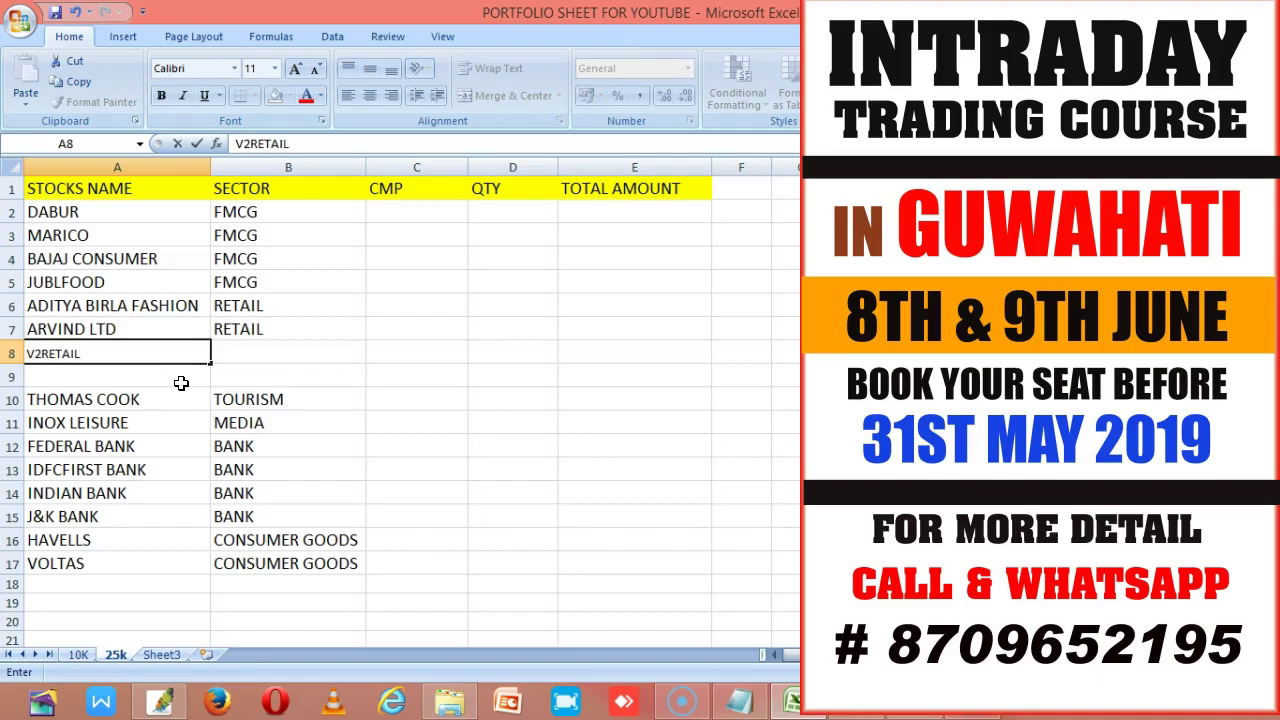
key(Tab)
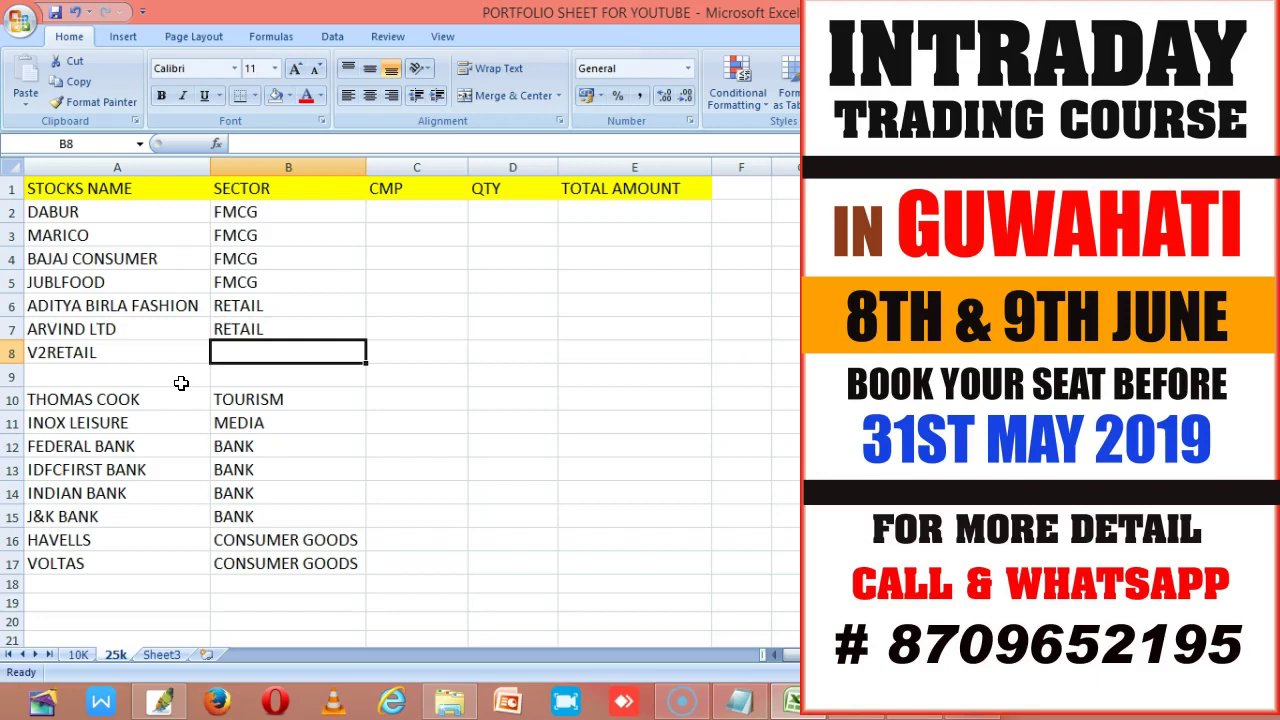
text(RETAIL)
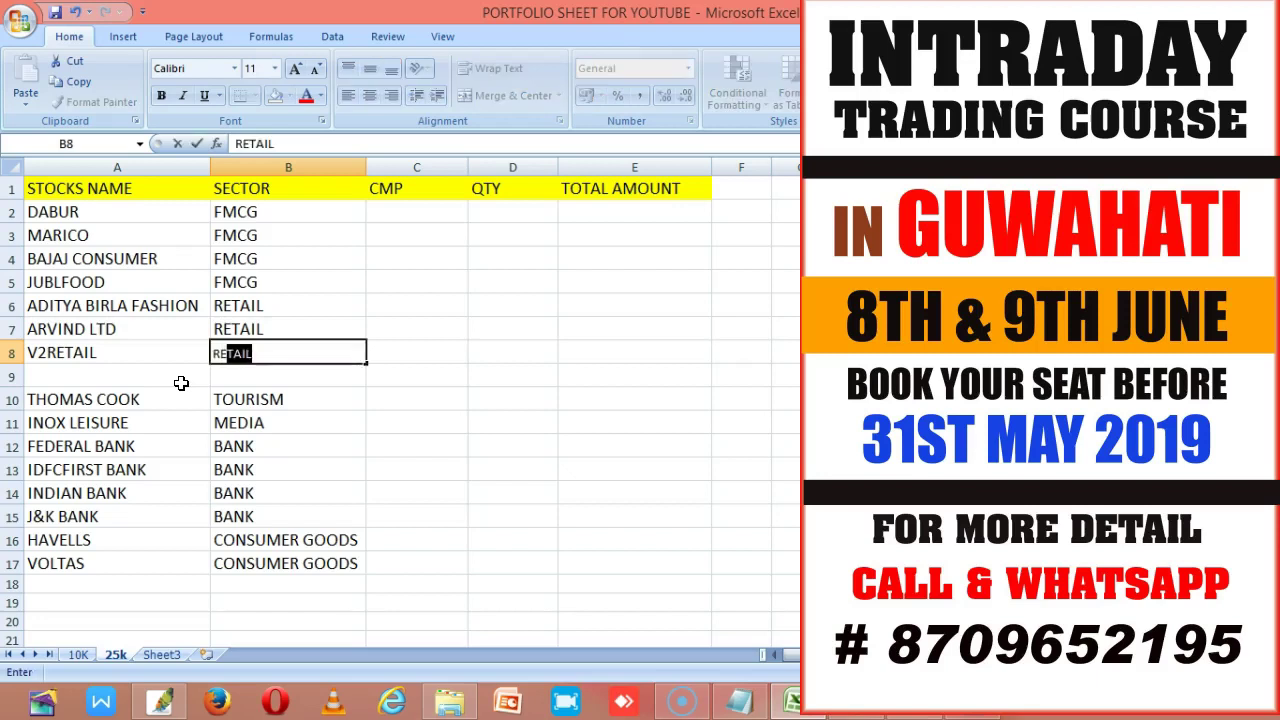
key(Tab)
click(322, 353)
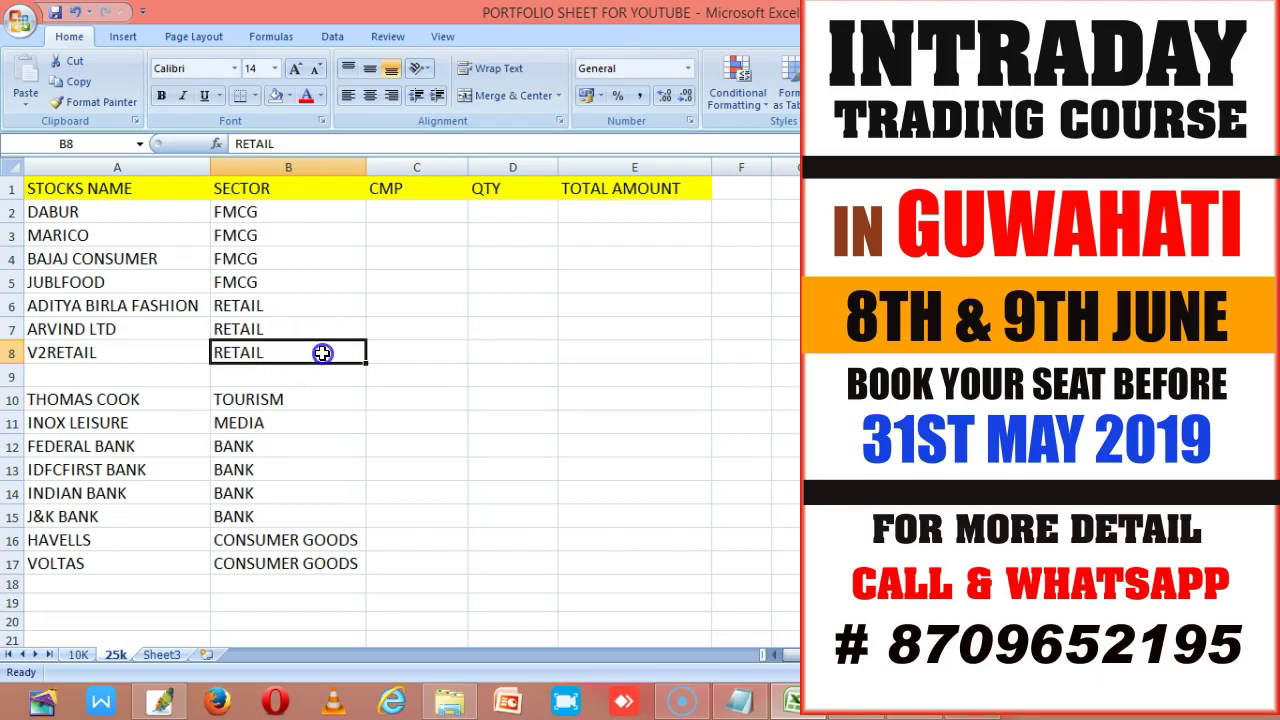
double_click(320, 353)
text(S)
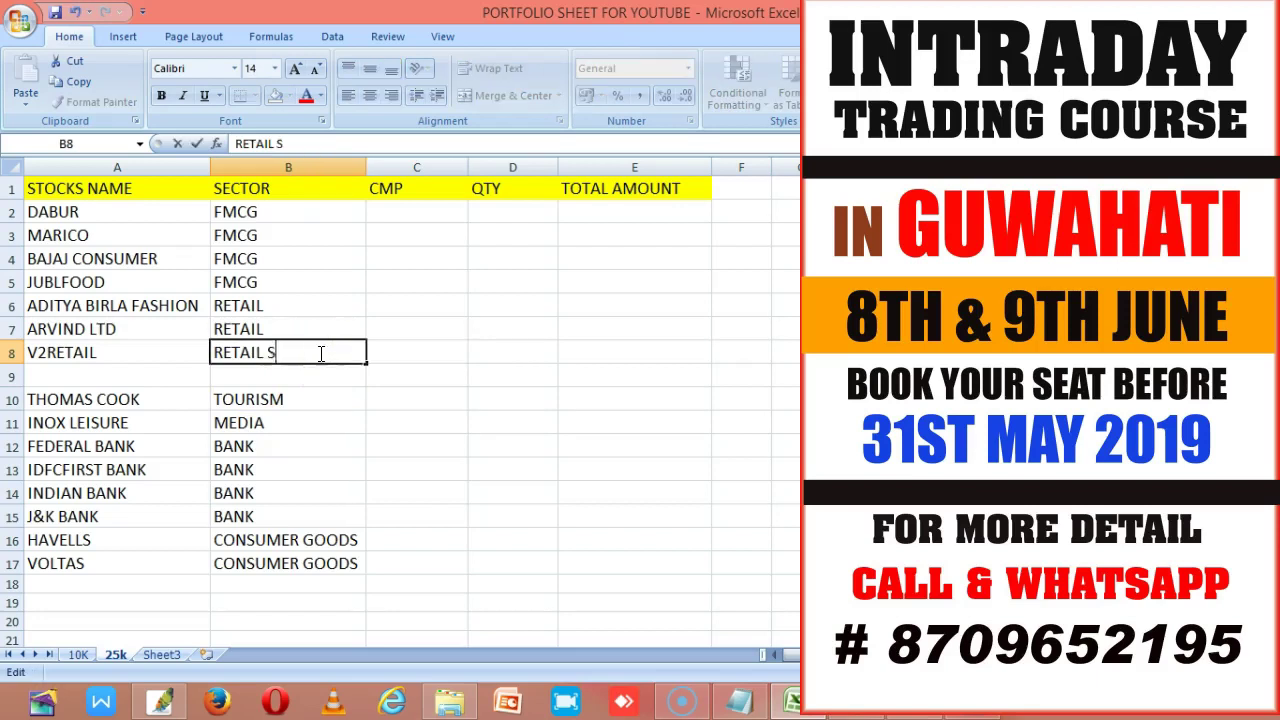
text(TORE)
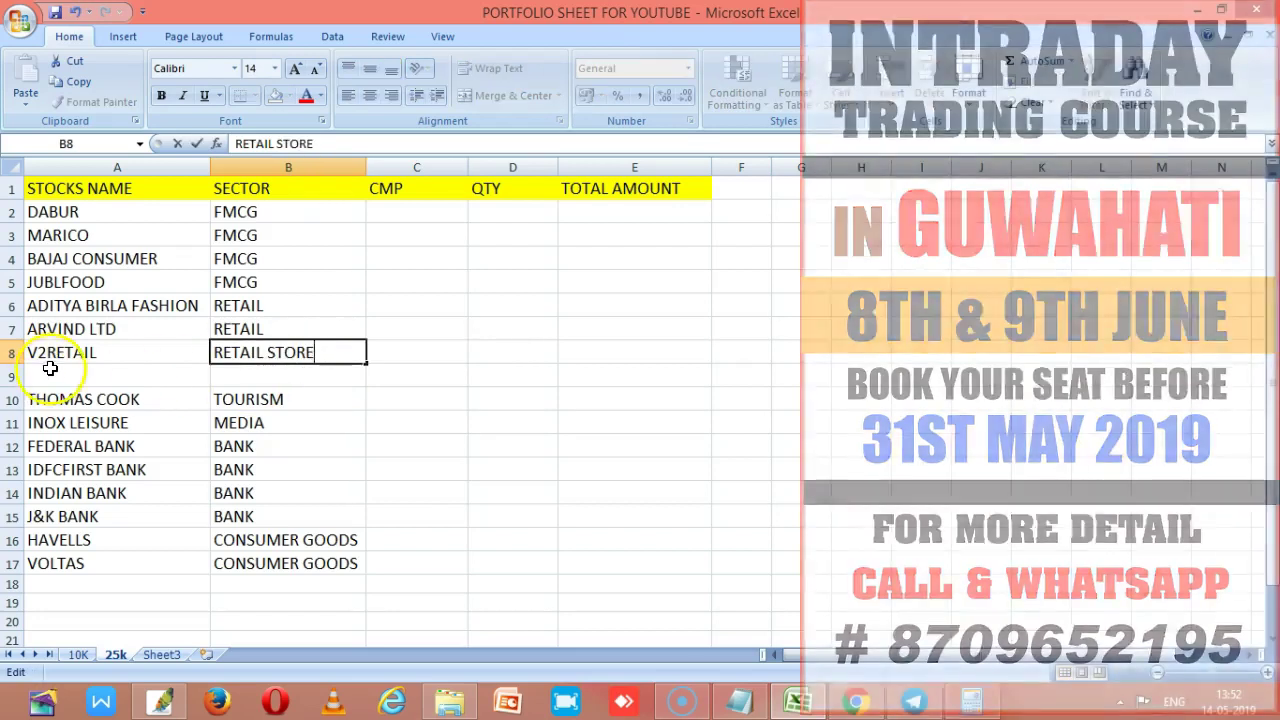
Enter SHOPPER STOP as the stock name in cell A9 and RETAIL STORE as its sector in B9.
click(50, 376)
text(SG)
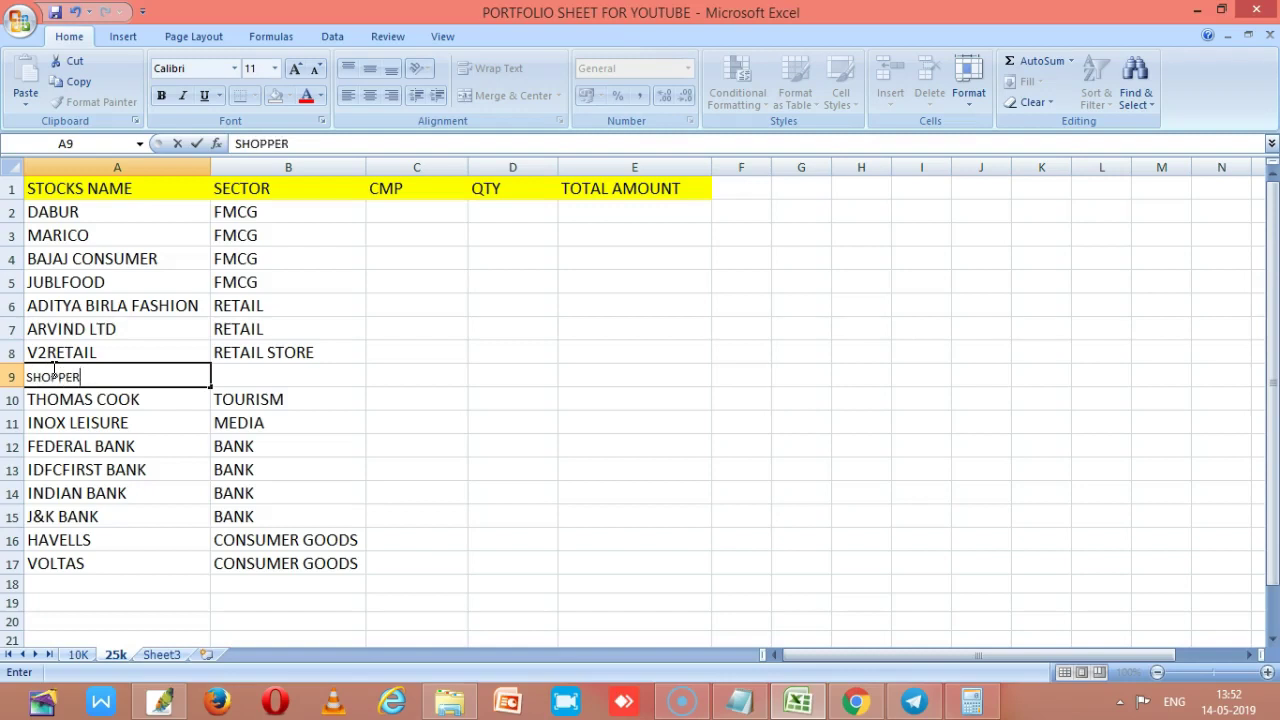
key(Tab)
text(RE)
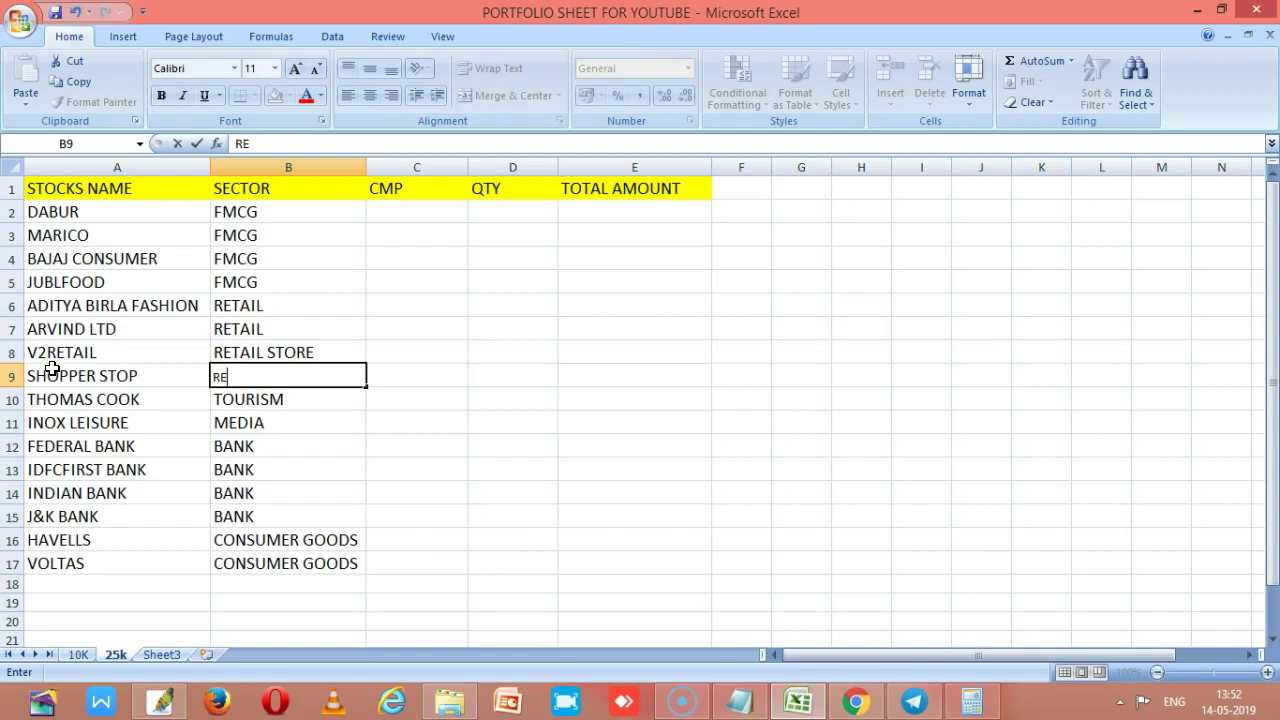
text(TAIL)
key(Tab)
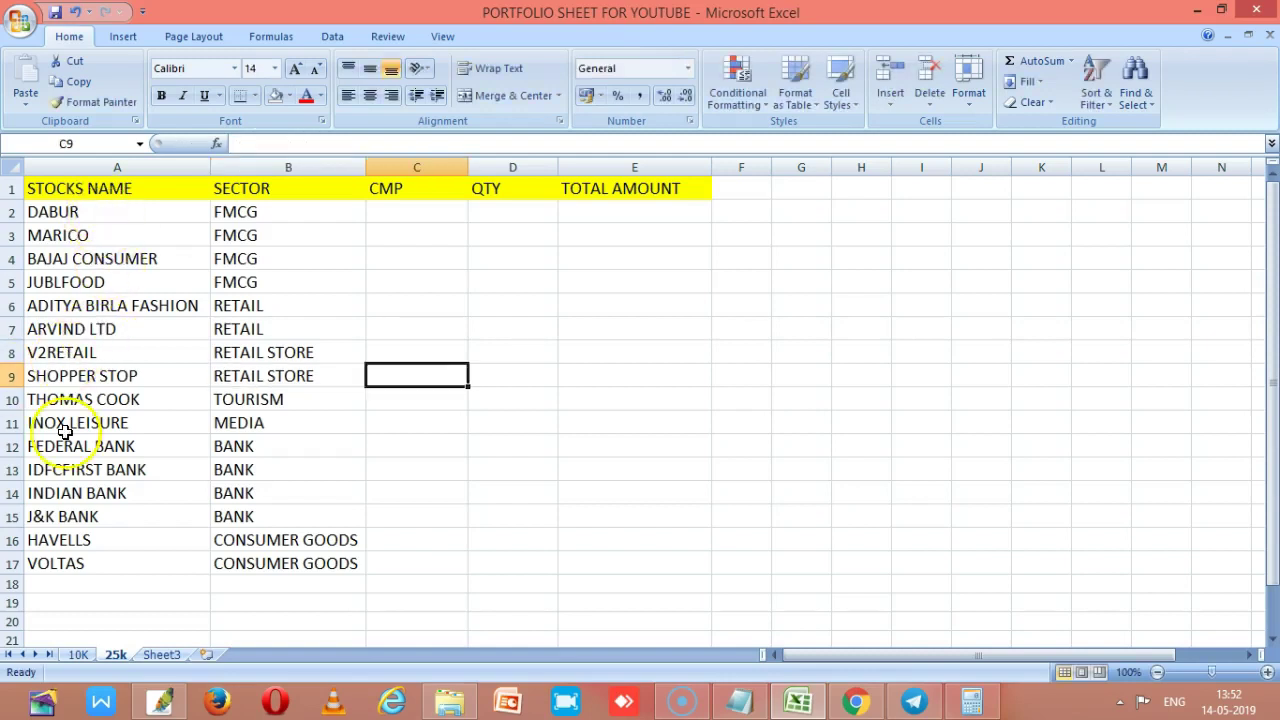
Review the stock names in column A one by one, from DABUR in A2 down to VOLTAS in A17.
click(140, 213)
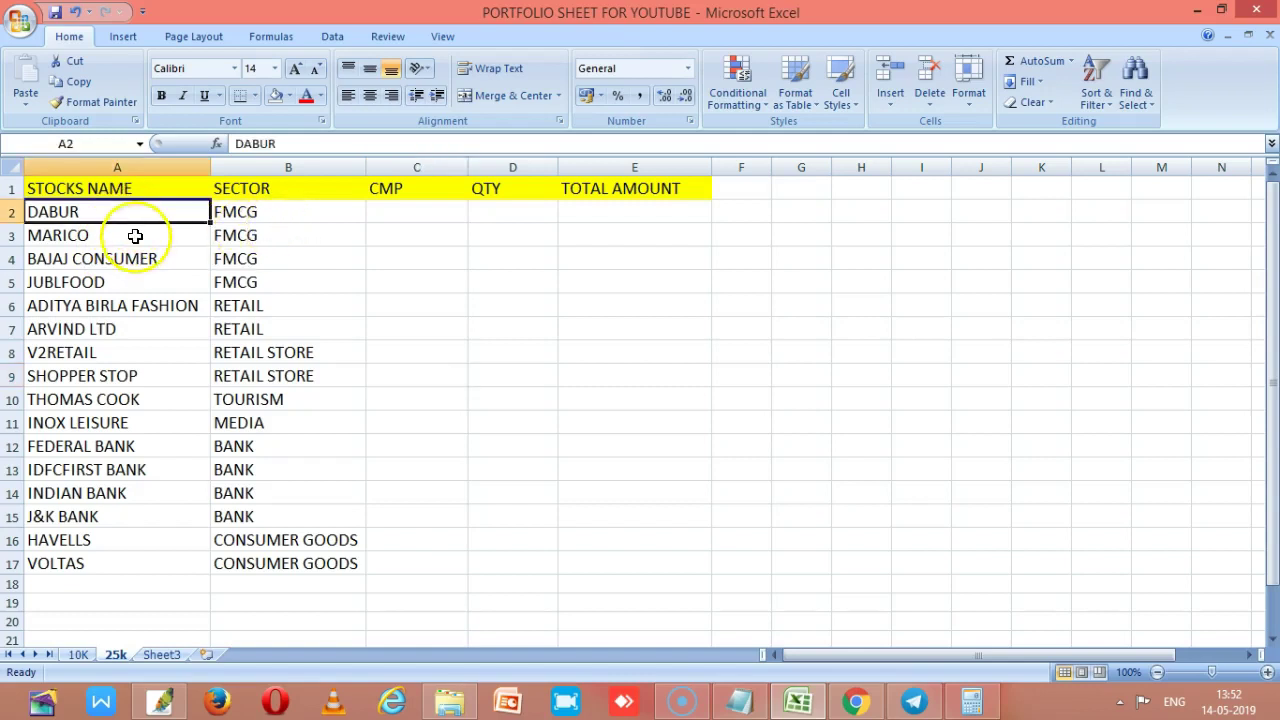
click(140, 237)
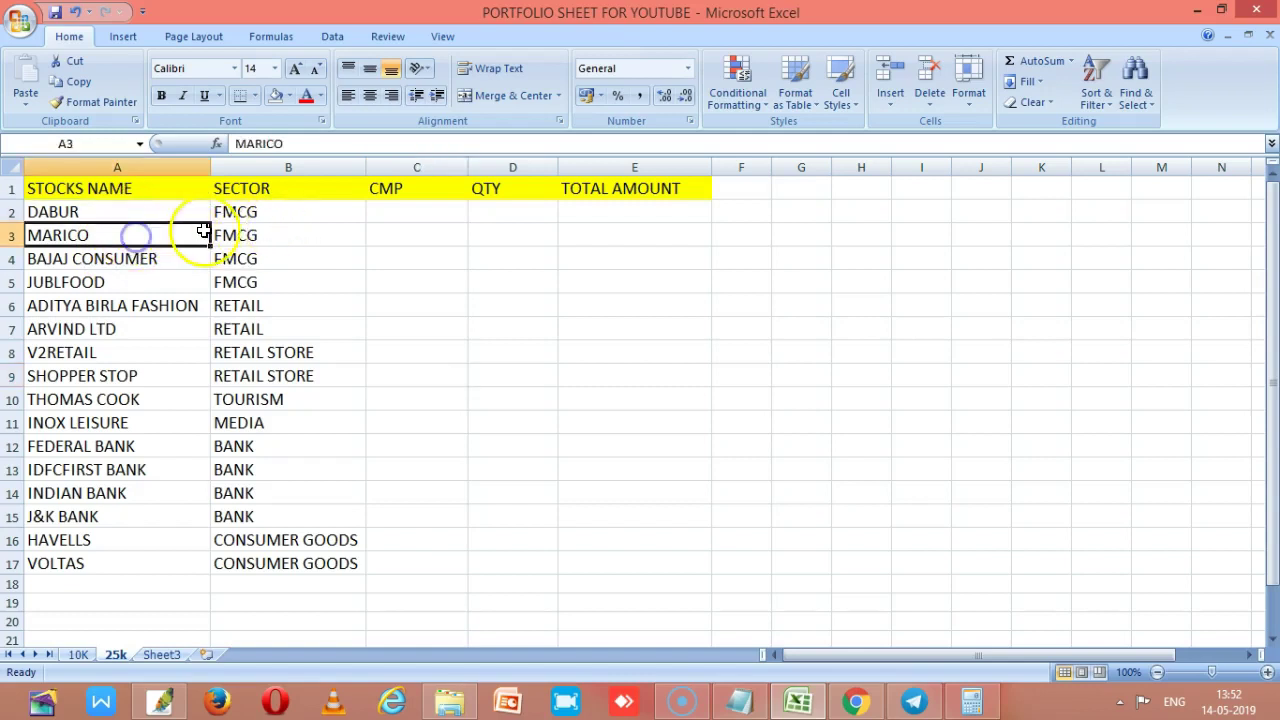
click(280, 235)
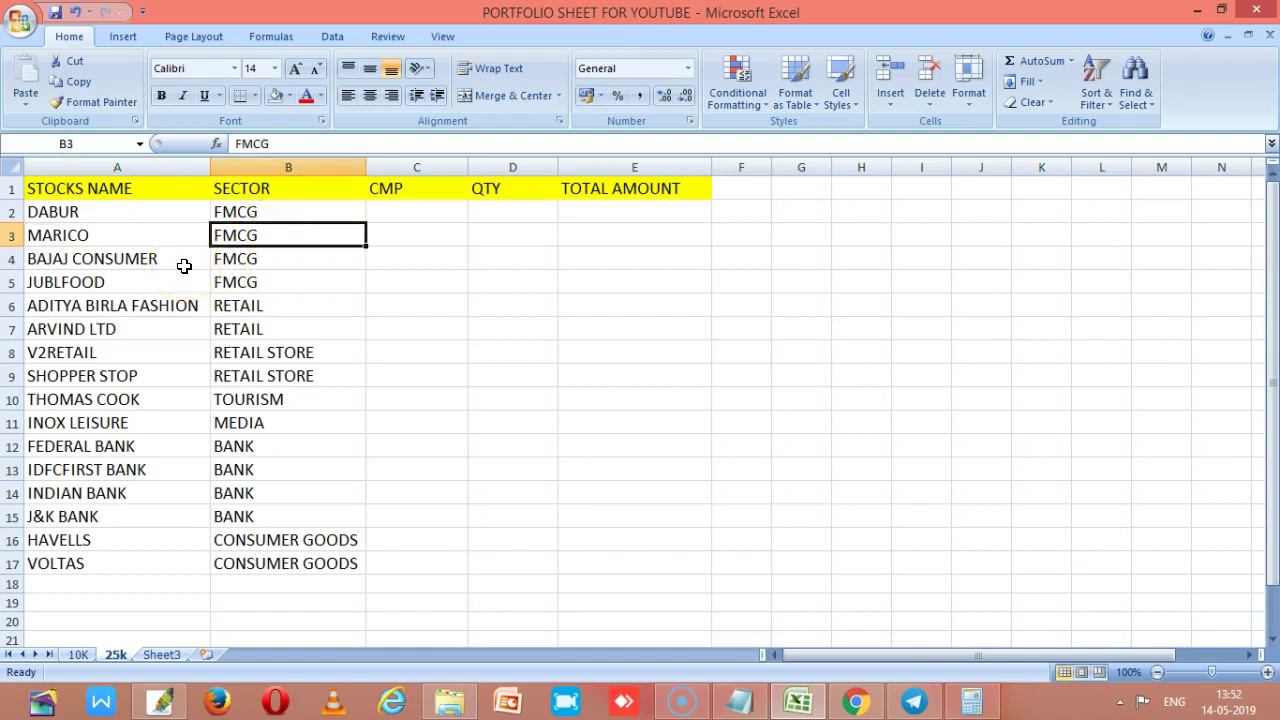
click(166, 300)
click(172, 282)
click(106, 211)
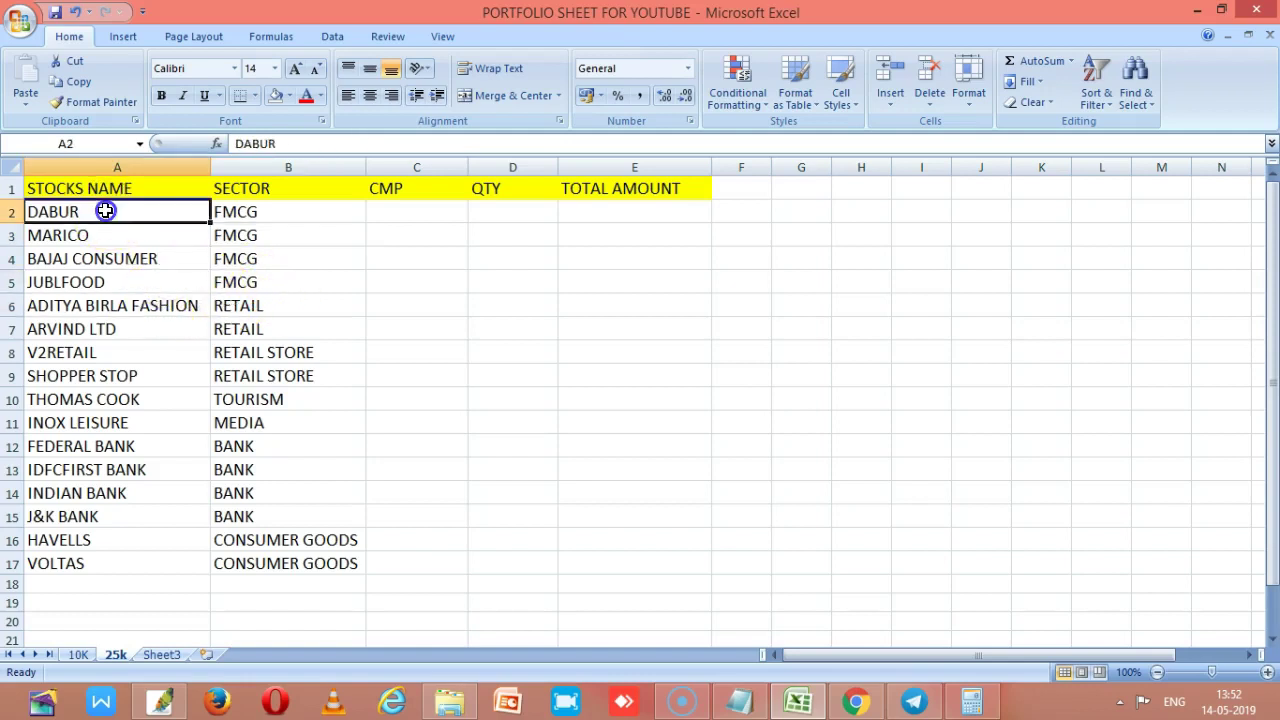
click(110, 235)
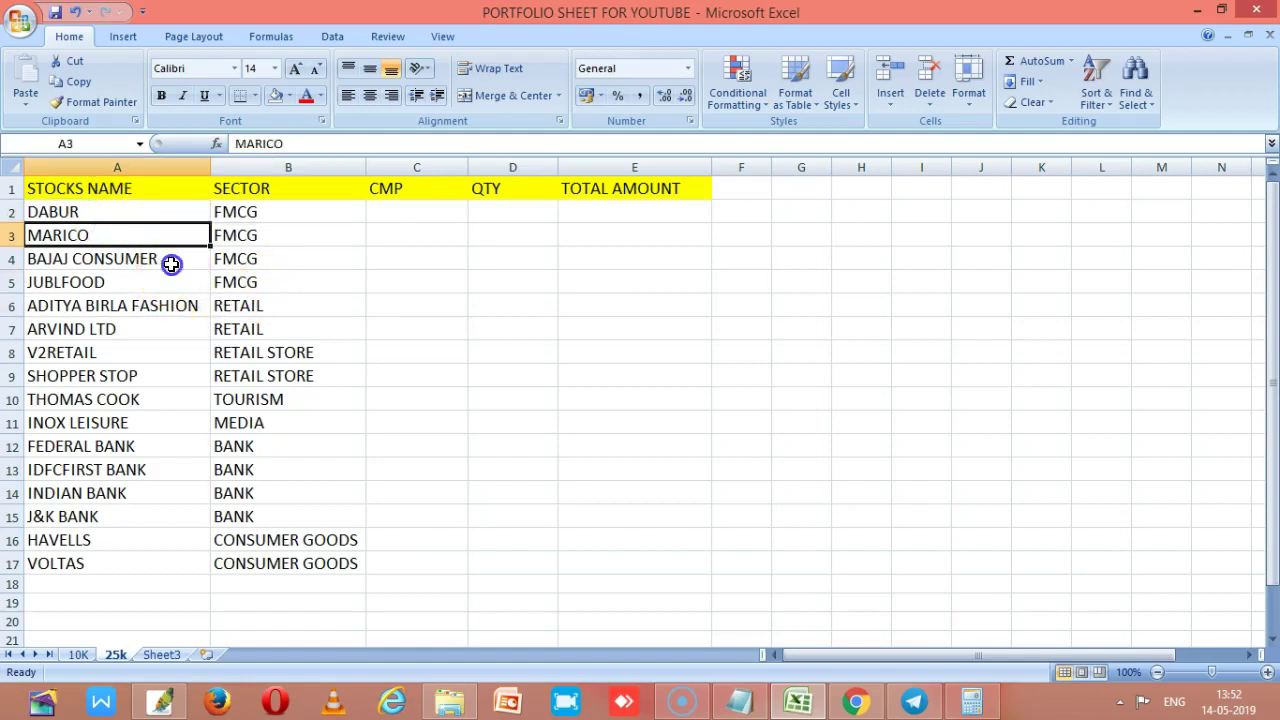
click(170, 259)
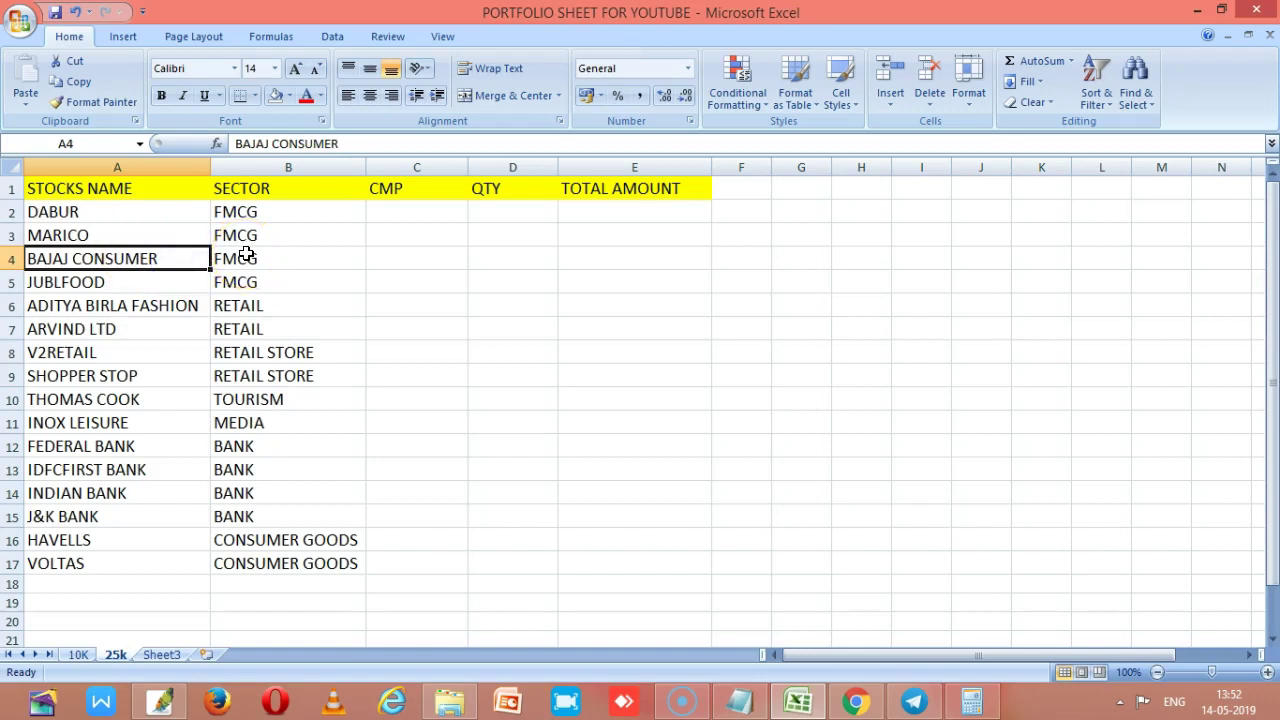
click(141, 286)
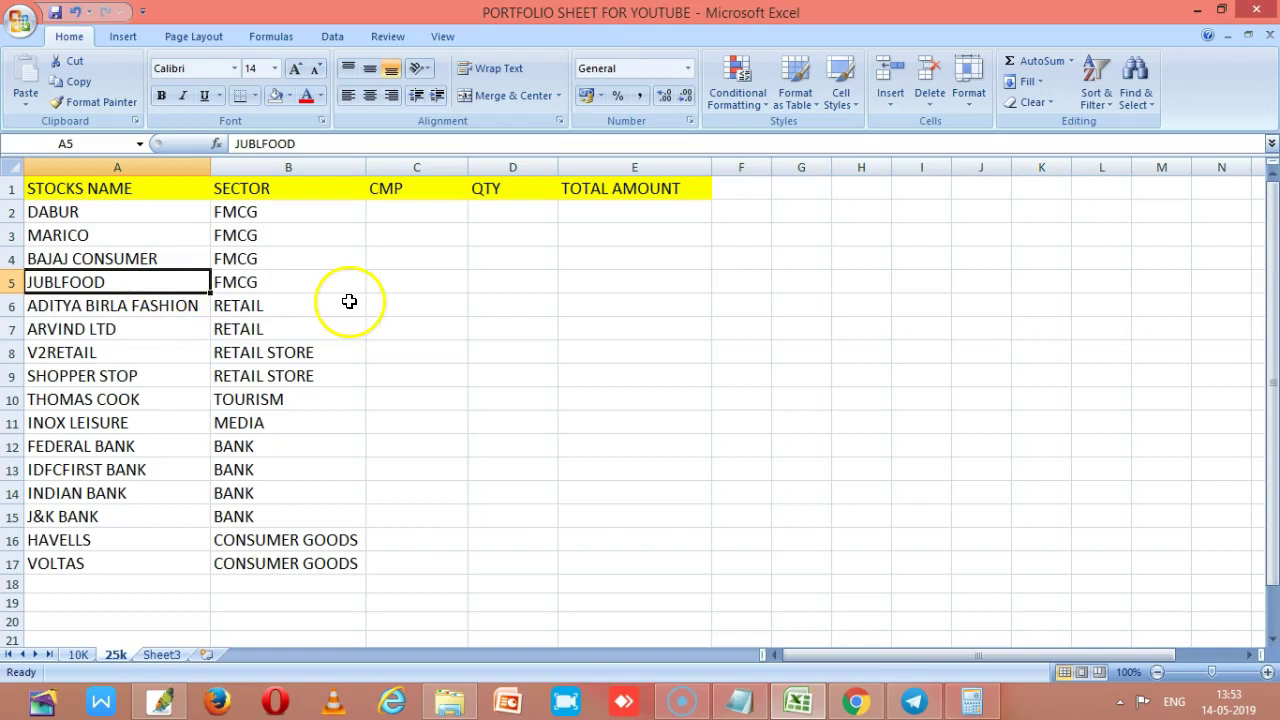
click(181, 308)
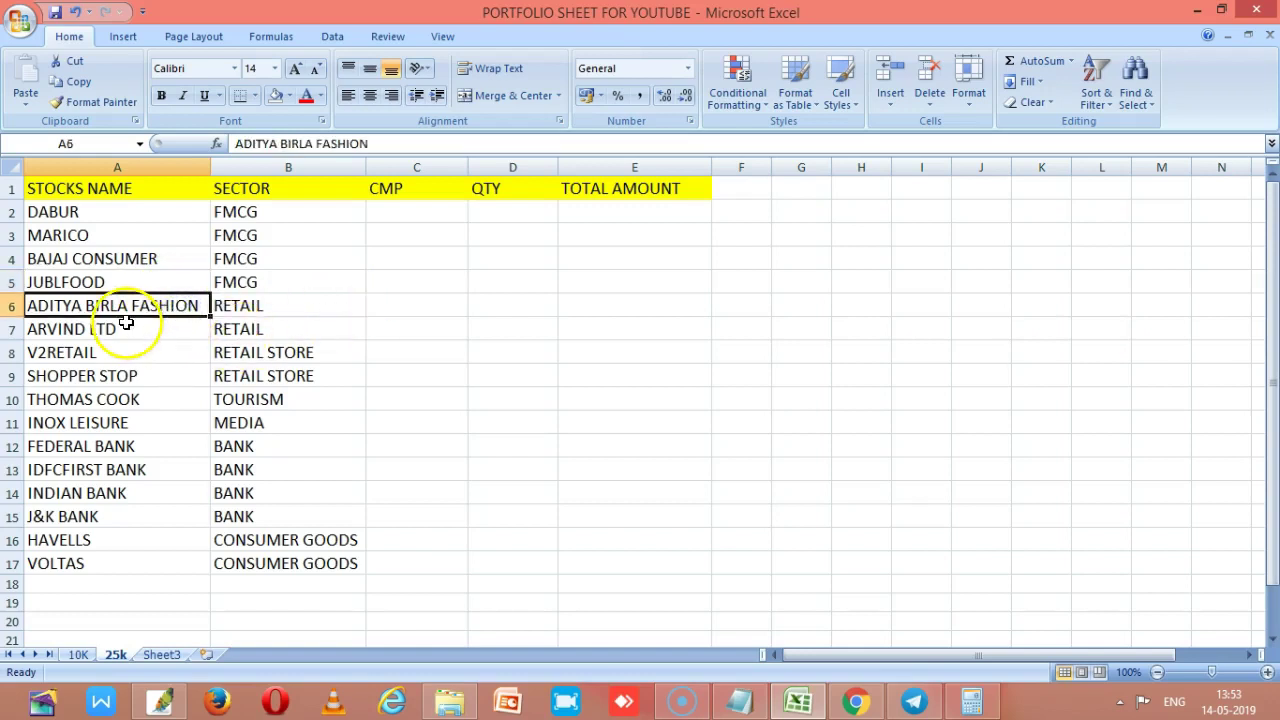
click(127, 333)
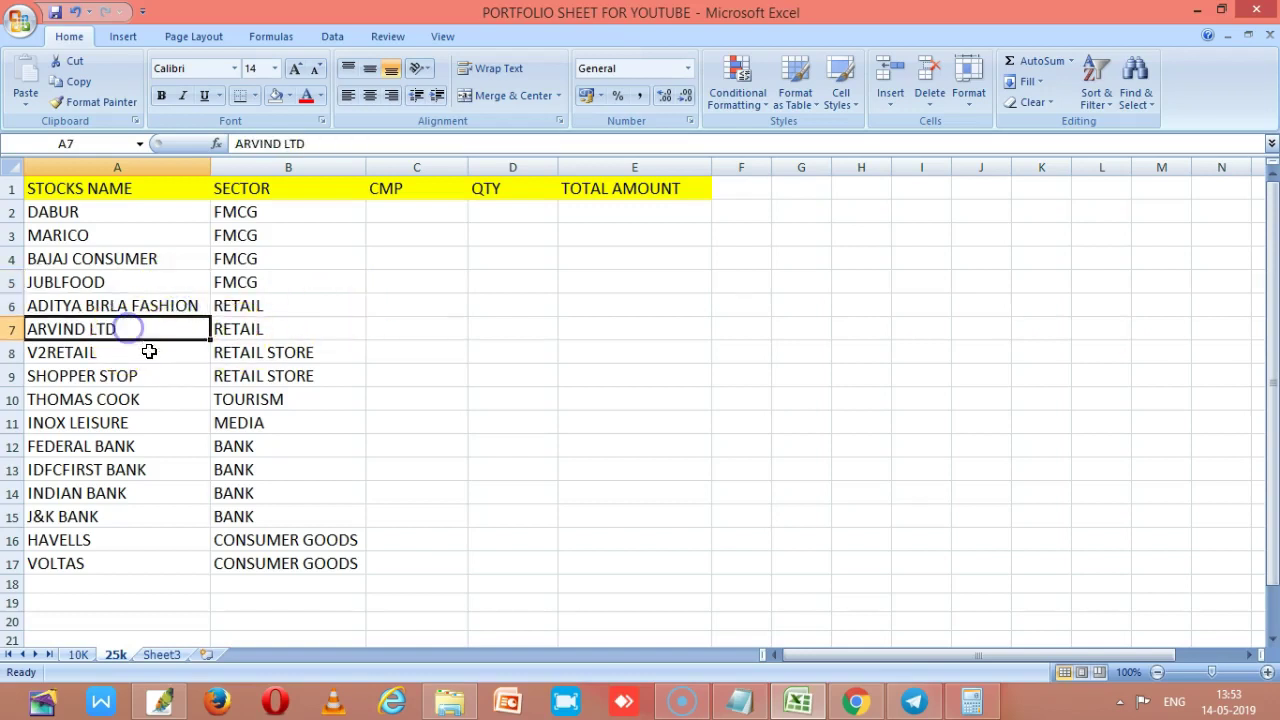
click(254, 350)
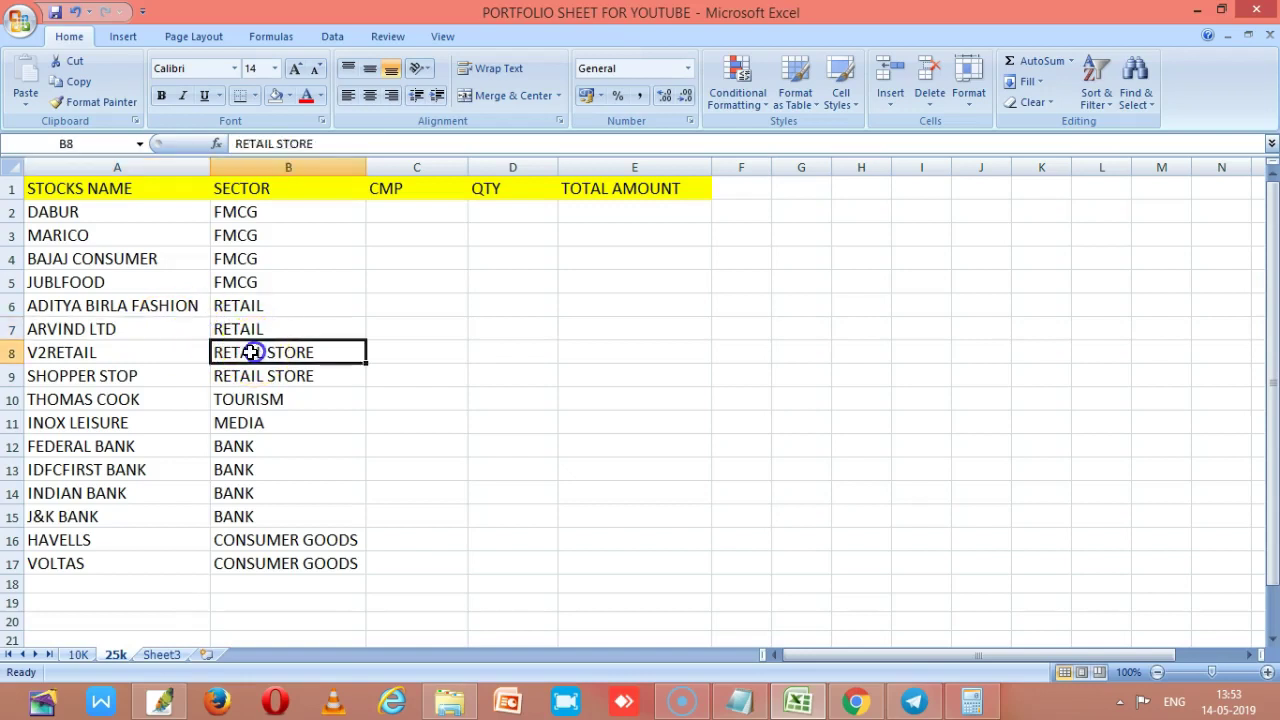
double_click(103, 356)
click(137, 375)
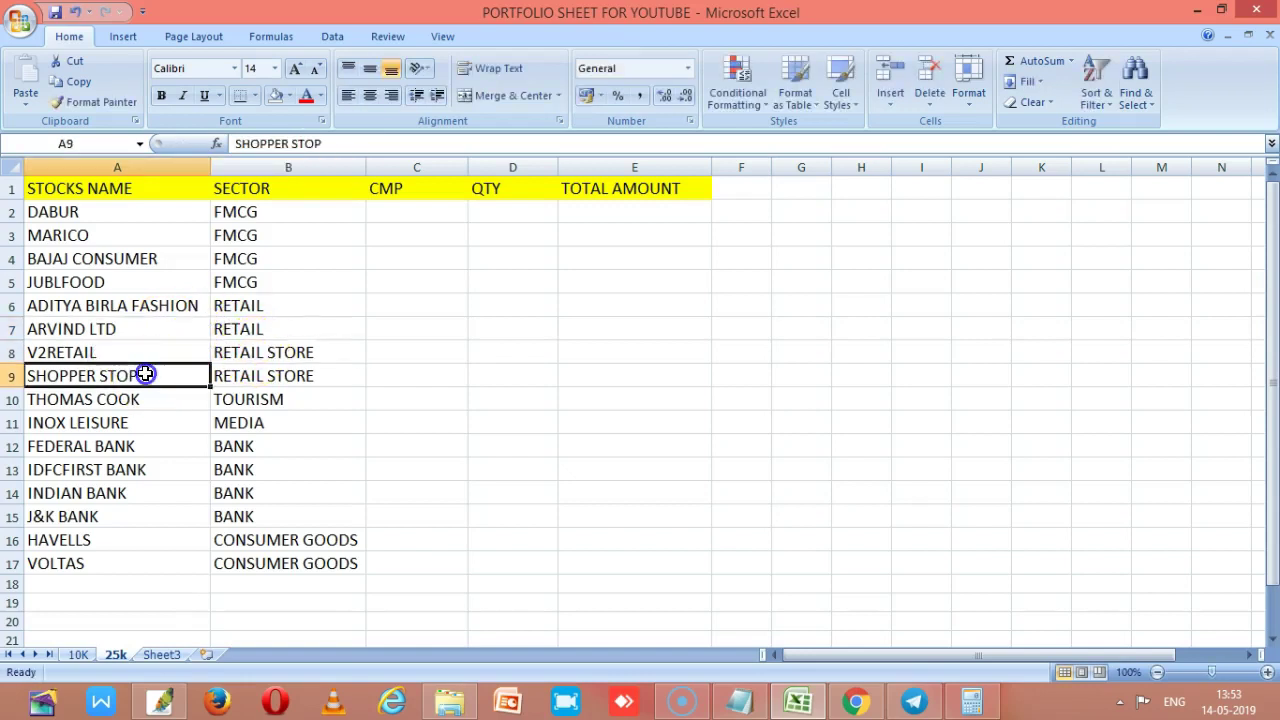
click(191, 404)
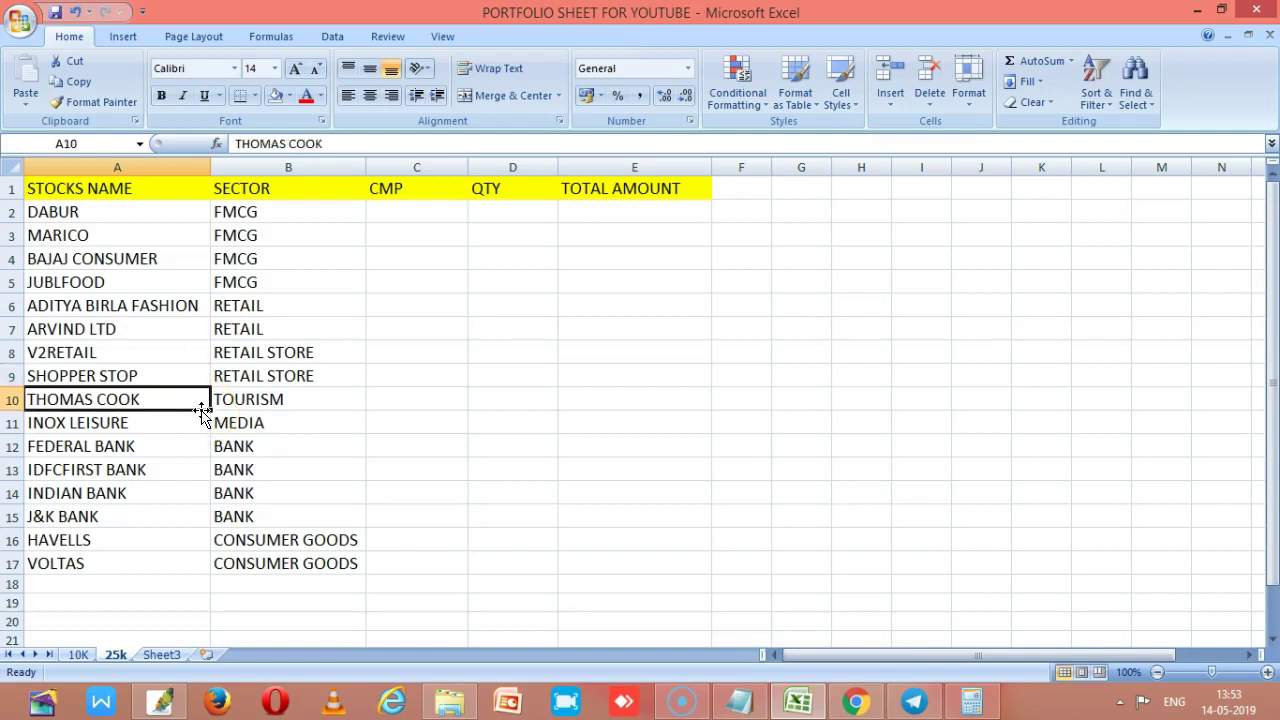
click(172, 430)
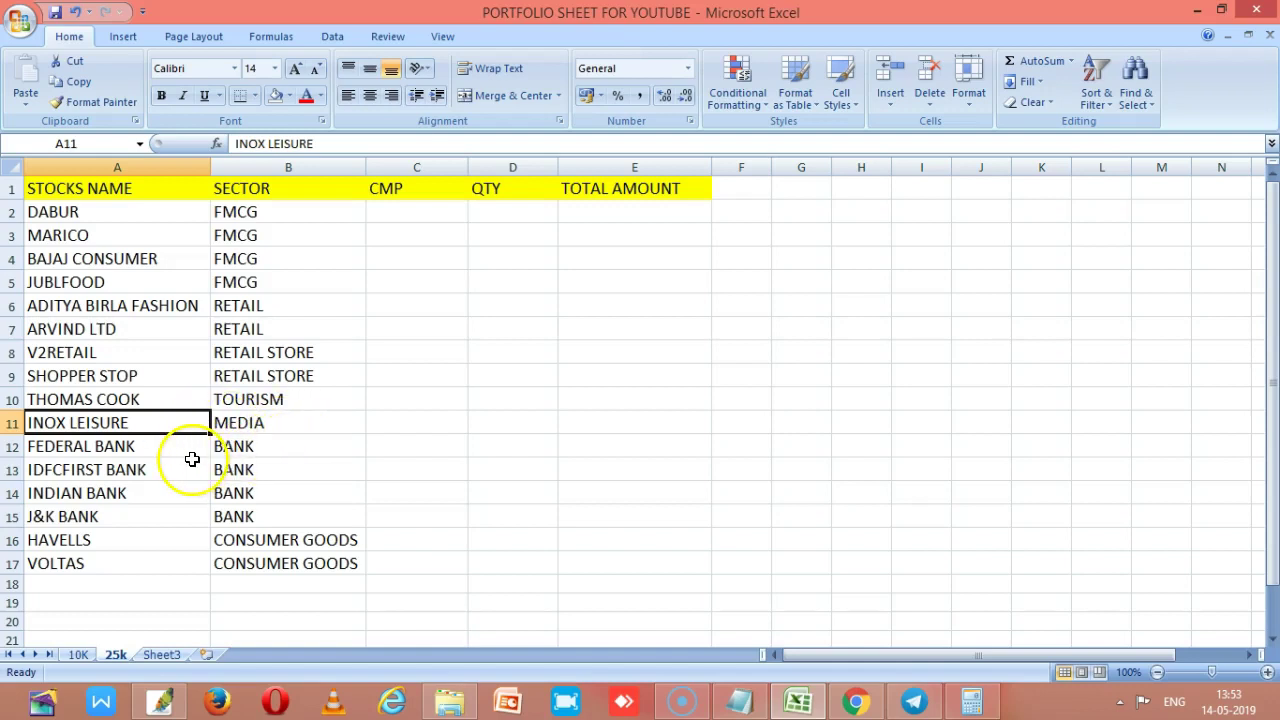
click(165, 451)
click(160, 469)
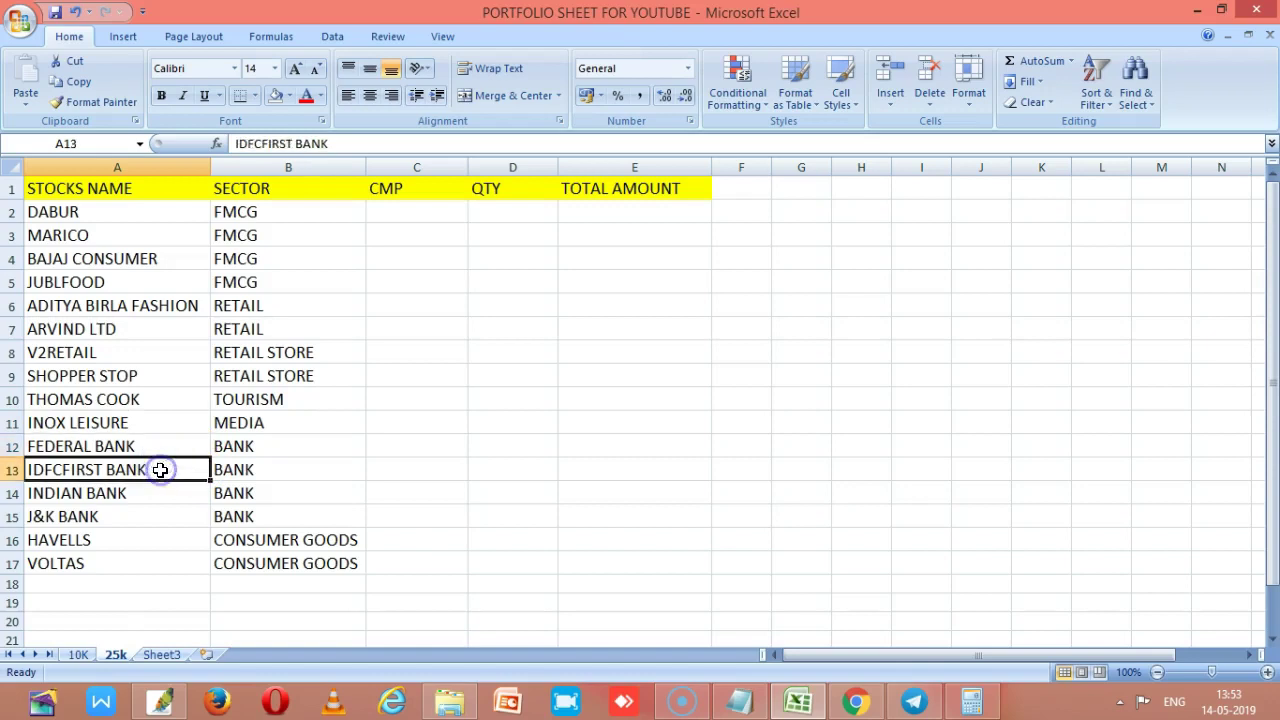
click(155, 492)
click(150, 516)
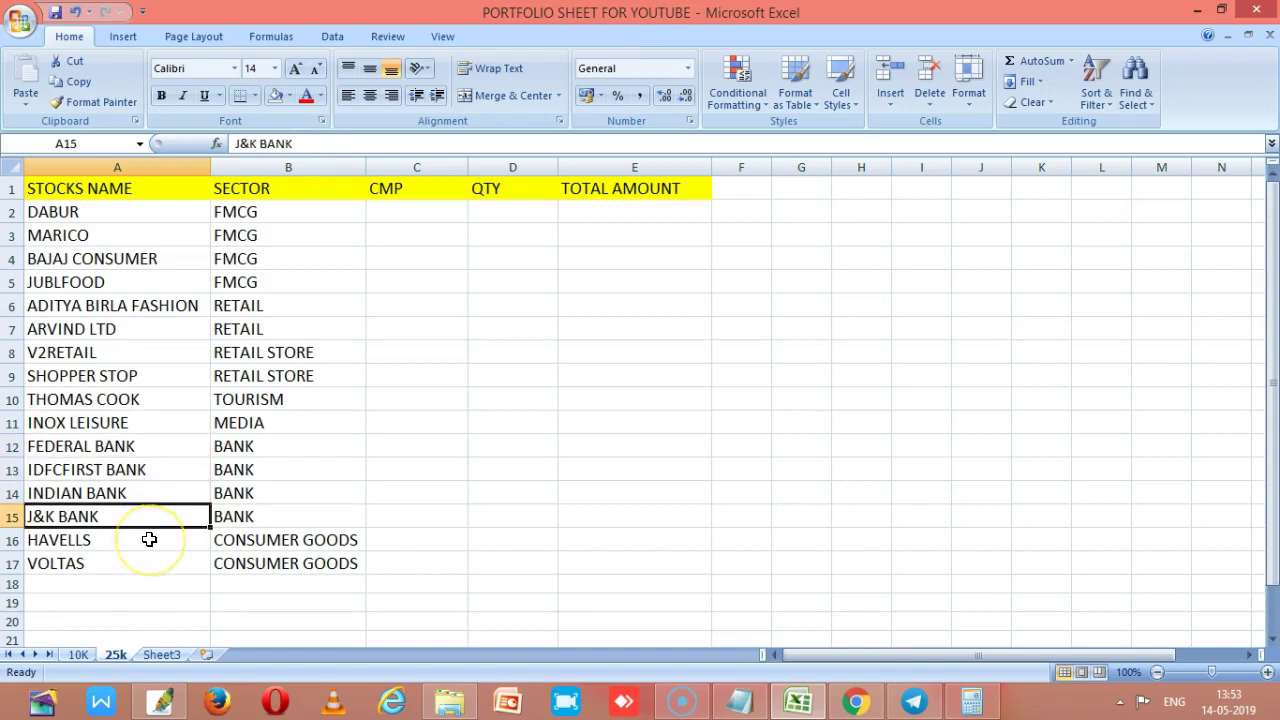
click(138, 542)
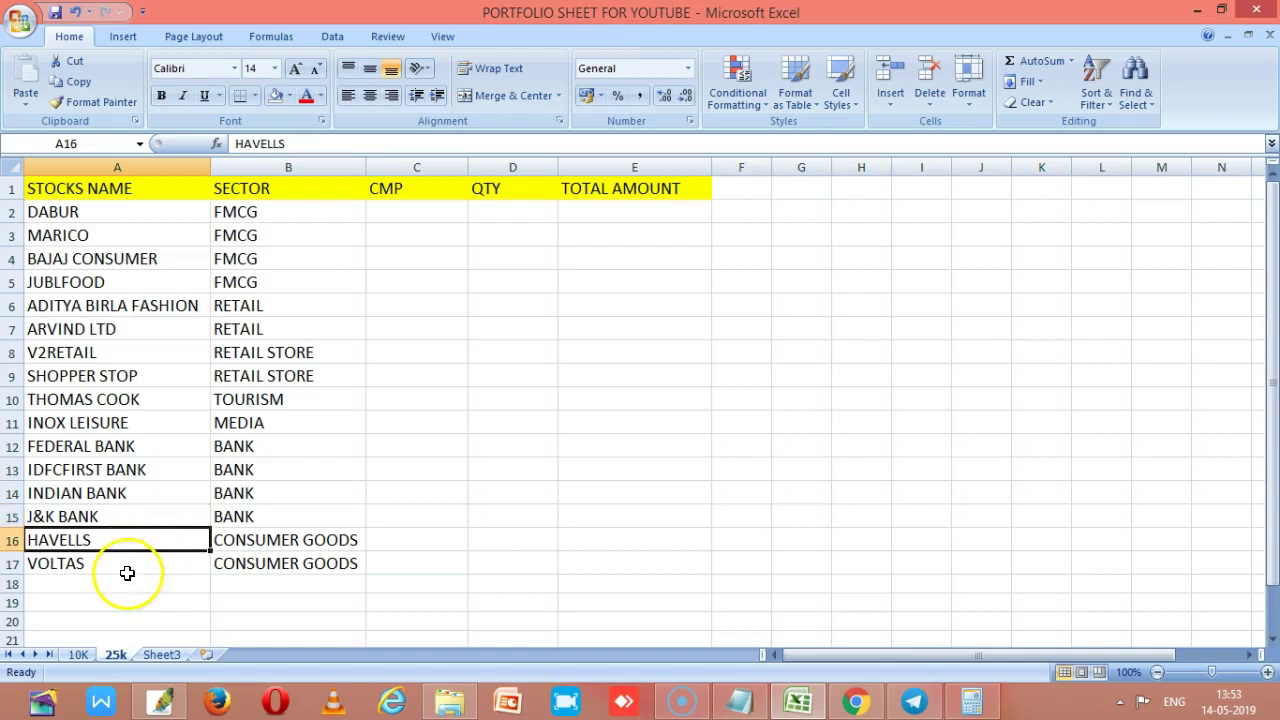
click(127, 572)
click(114, 545)
click(112, 562)
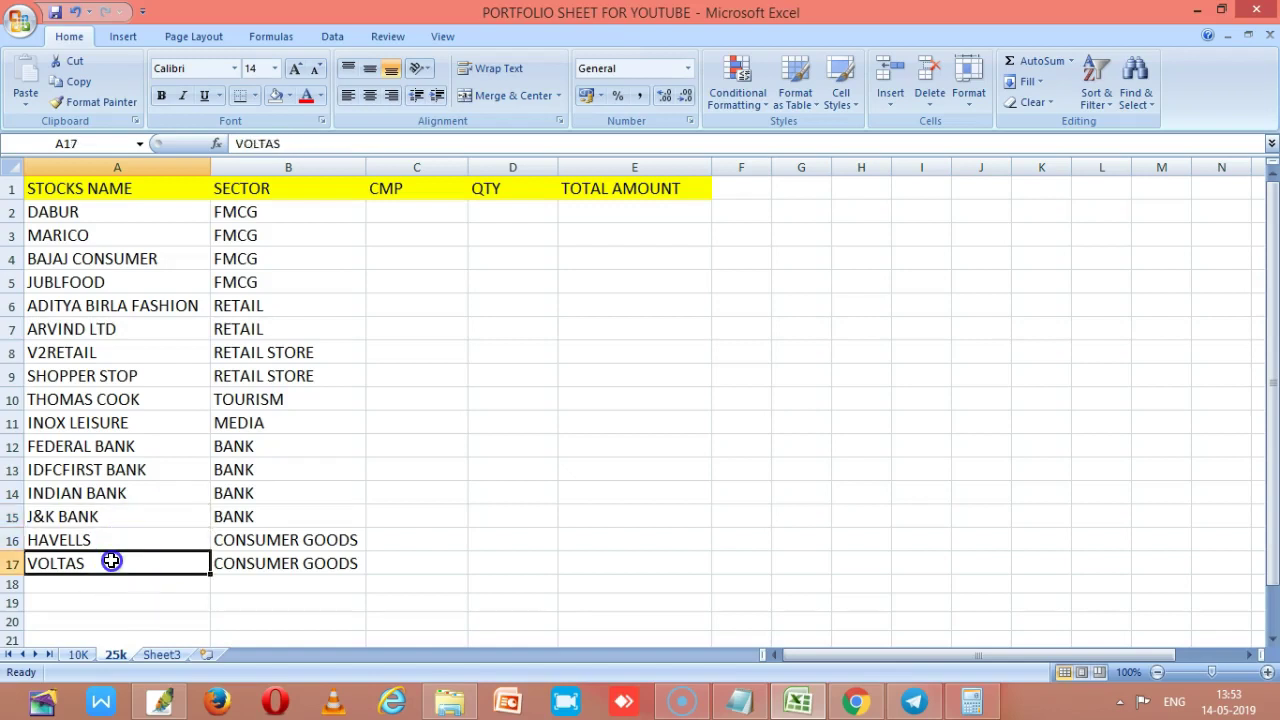
click(133, 553)
Review the sector assigned to each stock in column B, row by row from B2 to B17.
click(286, 210)
click(276, 242)
click(285, 255)
click(286, 283)
click(306, 303)
click(305, 329)
click(329, 360)
click(330, 376)
click(325, 402)
click(321, 421)
click(317, 446)
click(321, 469)
click(322, 492)
click(322, 516)
click(321, 540)
click(303, 566)
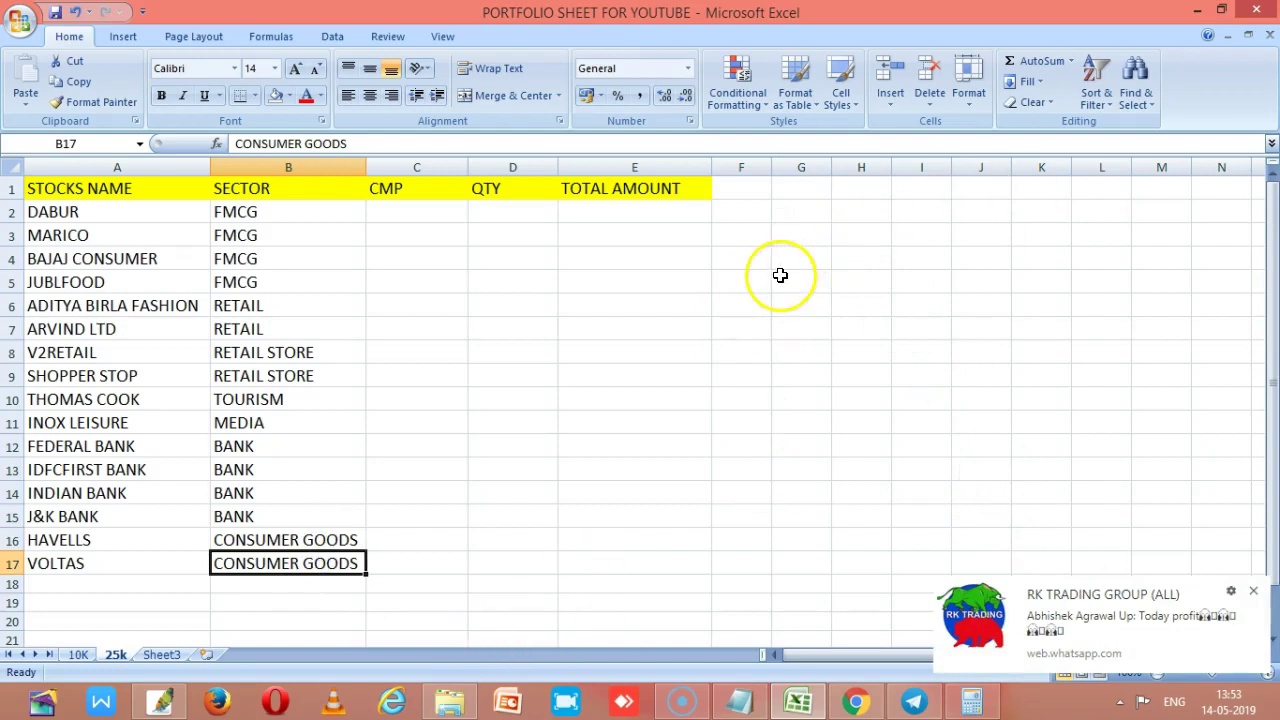
Dismiss the chat notification and enter the note TOTAL STOCKS = 16 in cell H8.
click(1253, 591)
scroll(691, 545, down, 1)
scroll(690, 535, up, 1)
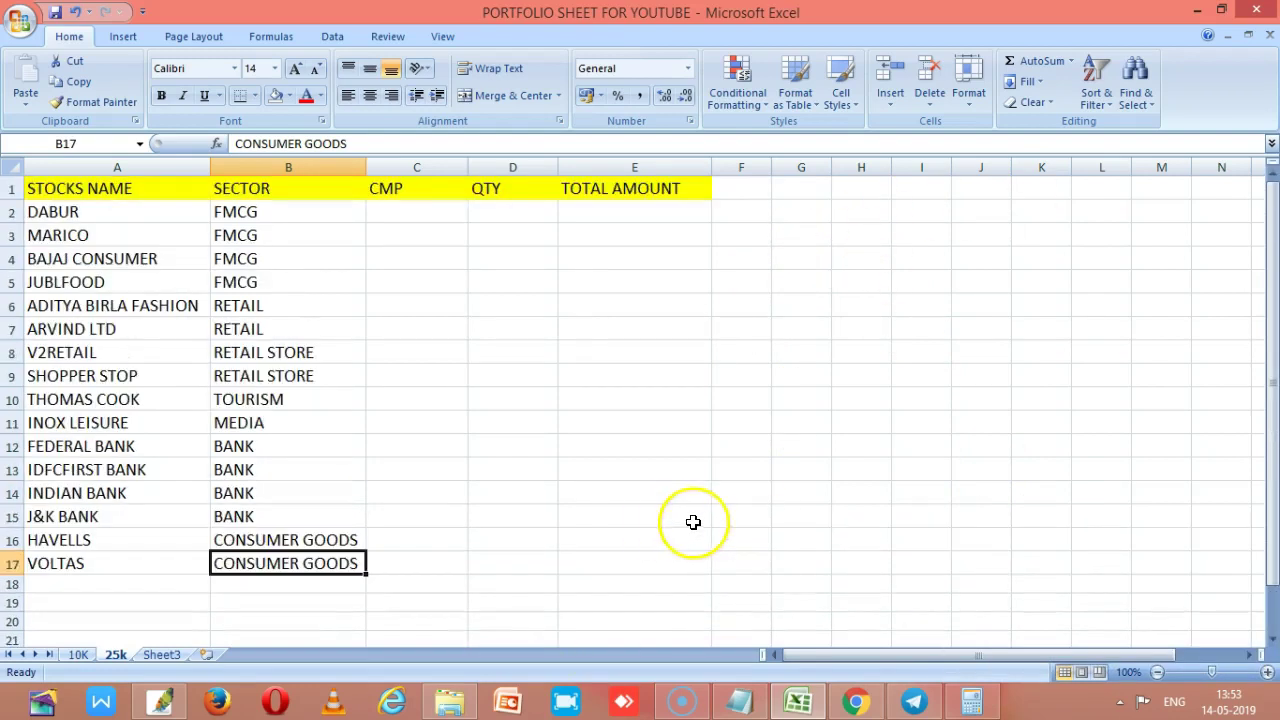
click(856, 356)
text(TOIT)
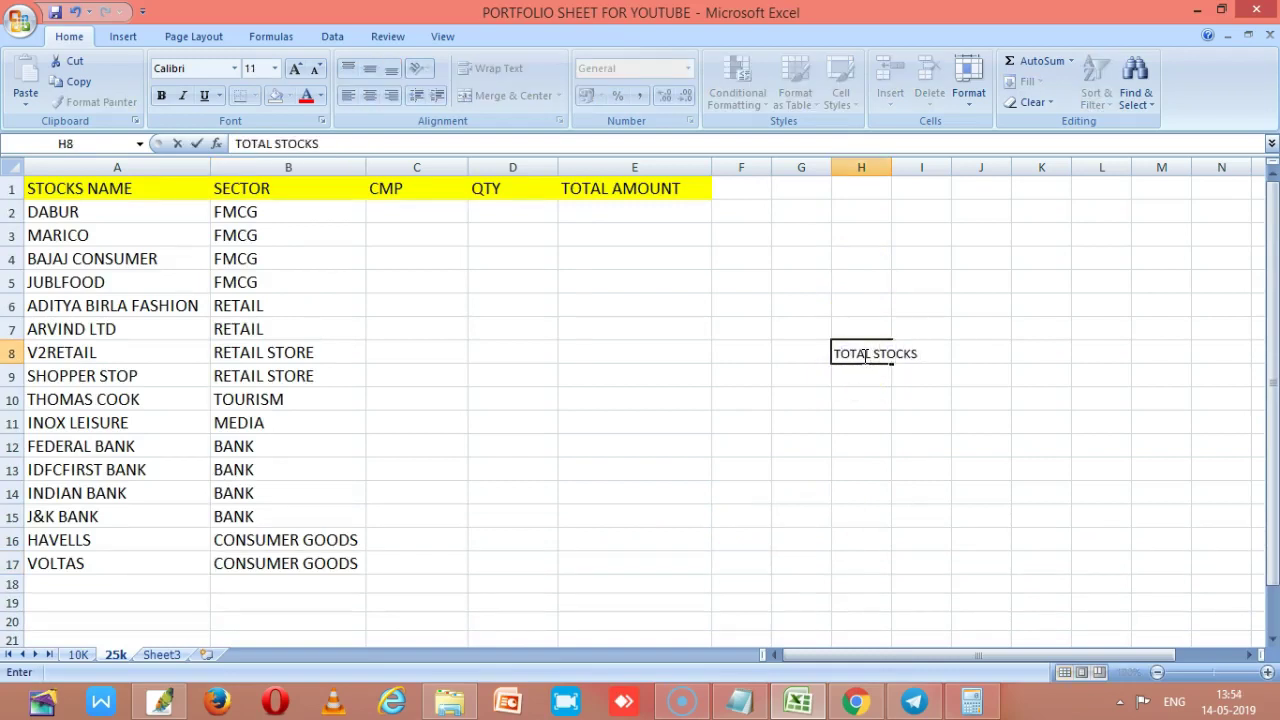
click(975, 442)
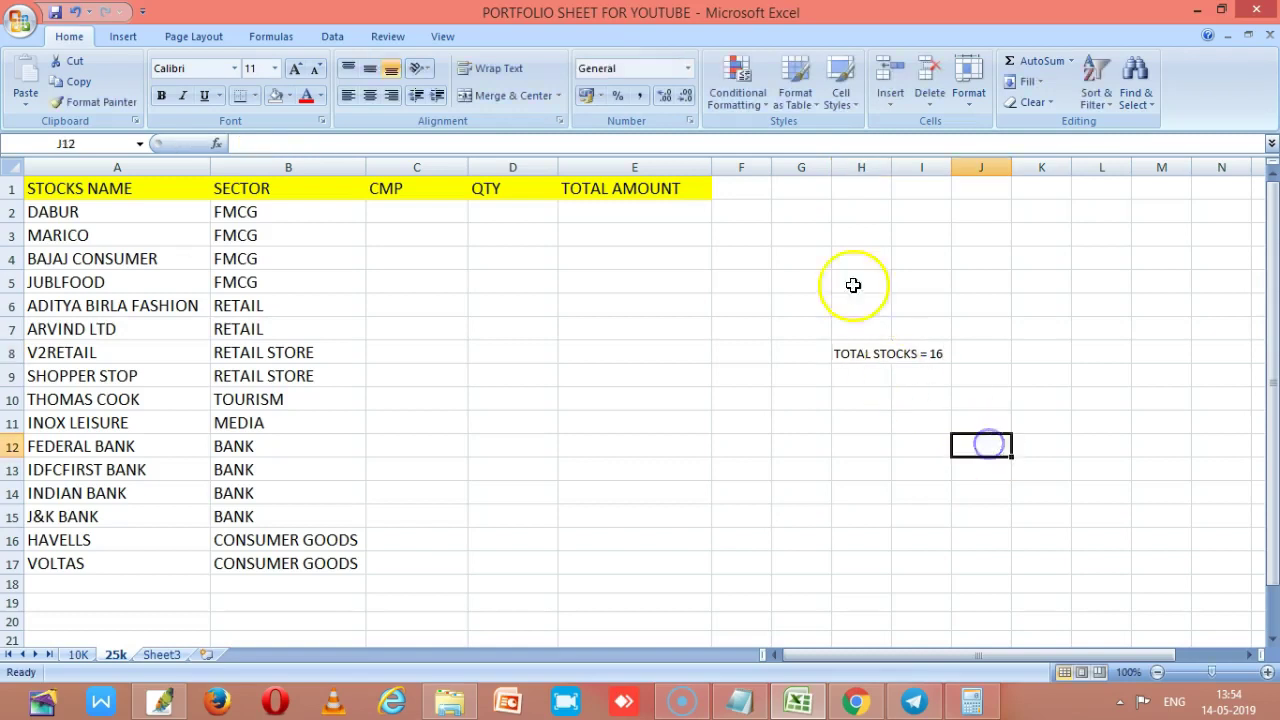
Fill cells H8:I8, holding the total stocks note, with yellow.
click(886, 360)
click(968, 399)
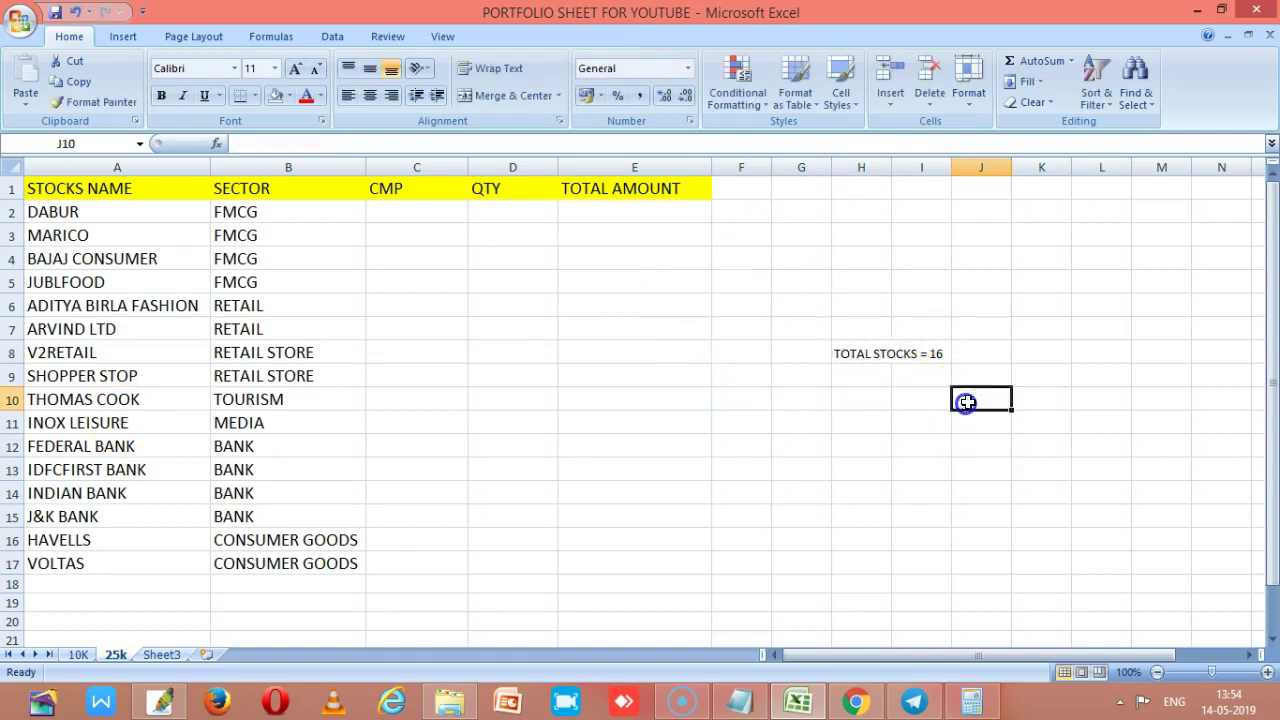
drag(850, 350, 930, 355)
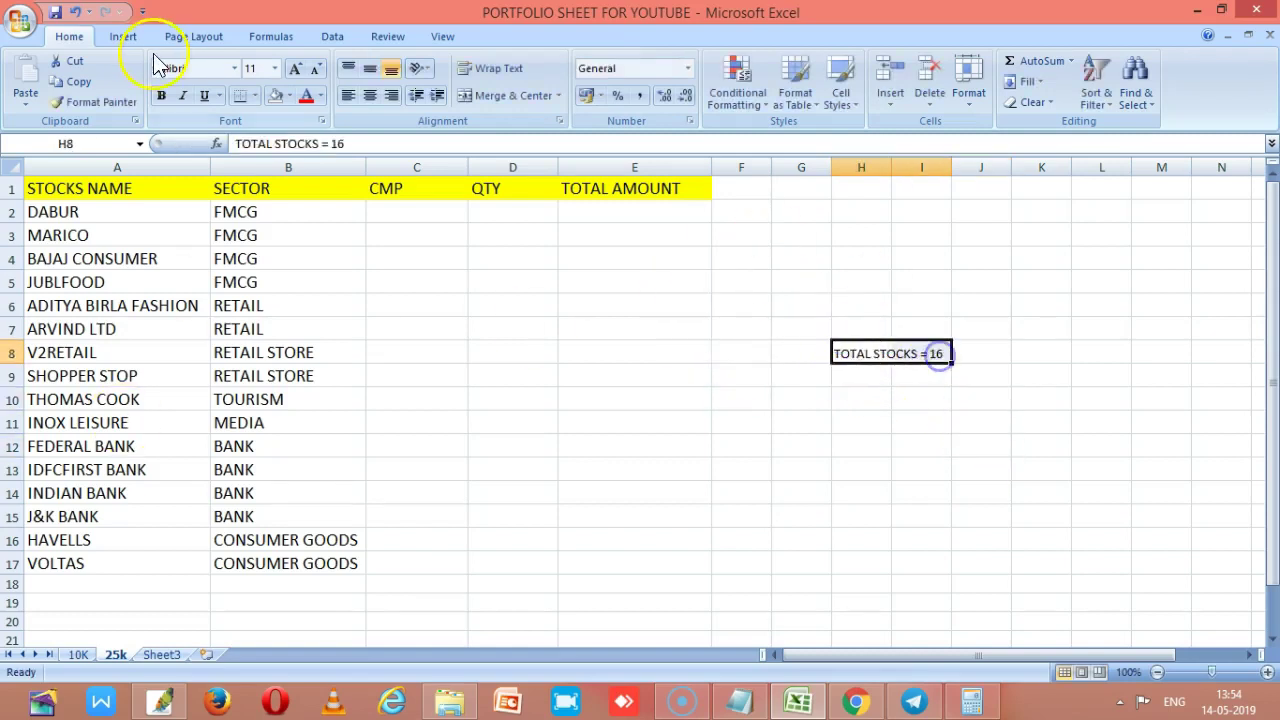
click(288, 96)
click(321, 235)
click(1055, 405)
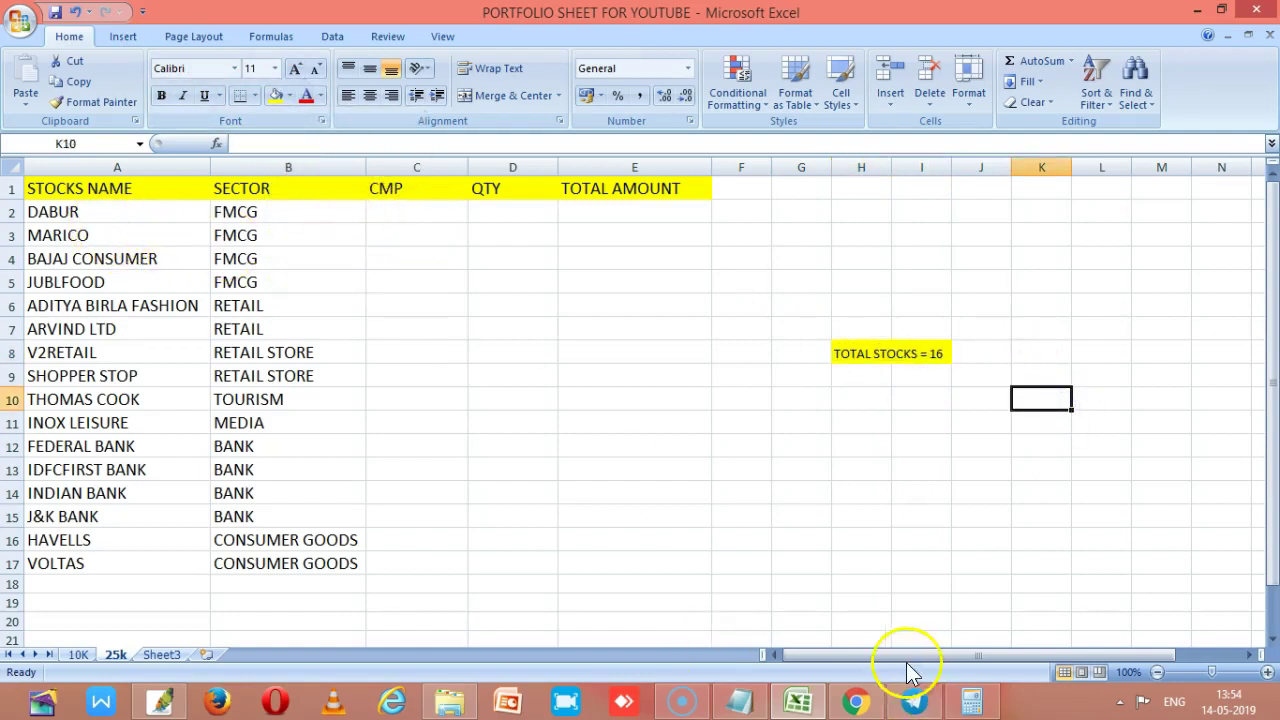
Switch to the Fyers trading page in Chrome and look up the current price of DABUR.
click(860, 702)
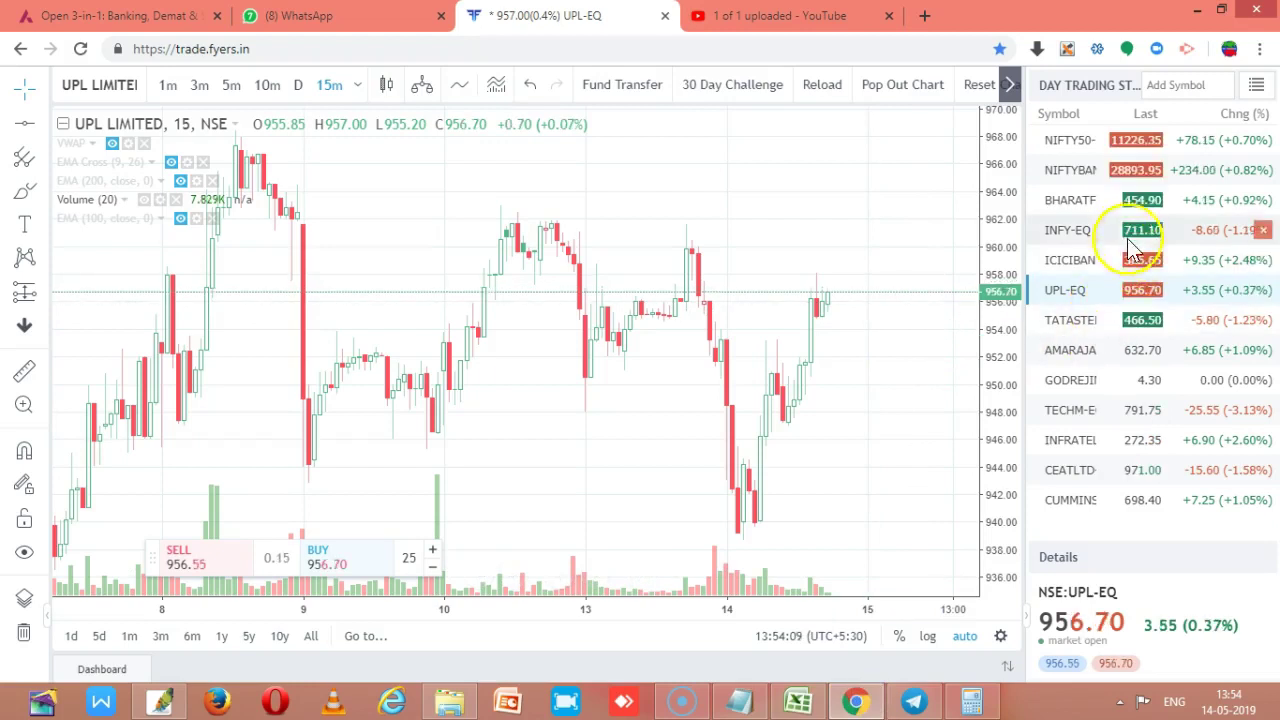
click(1092, 262)
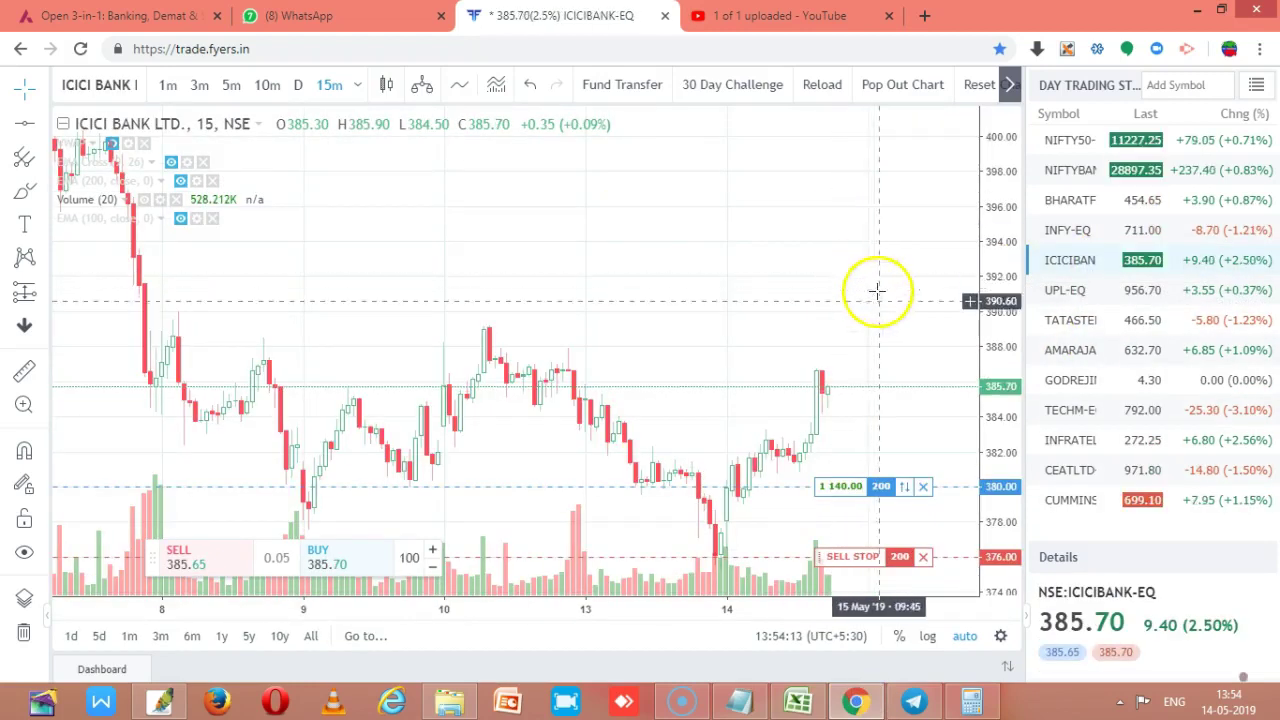
scroll(874, 289, up, 2)
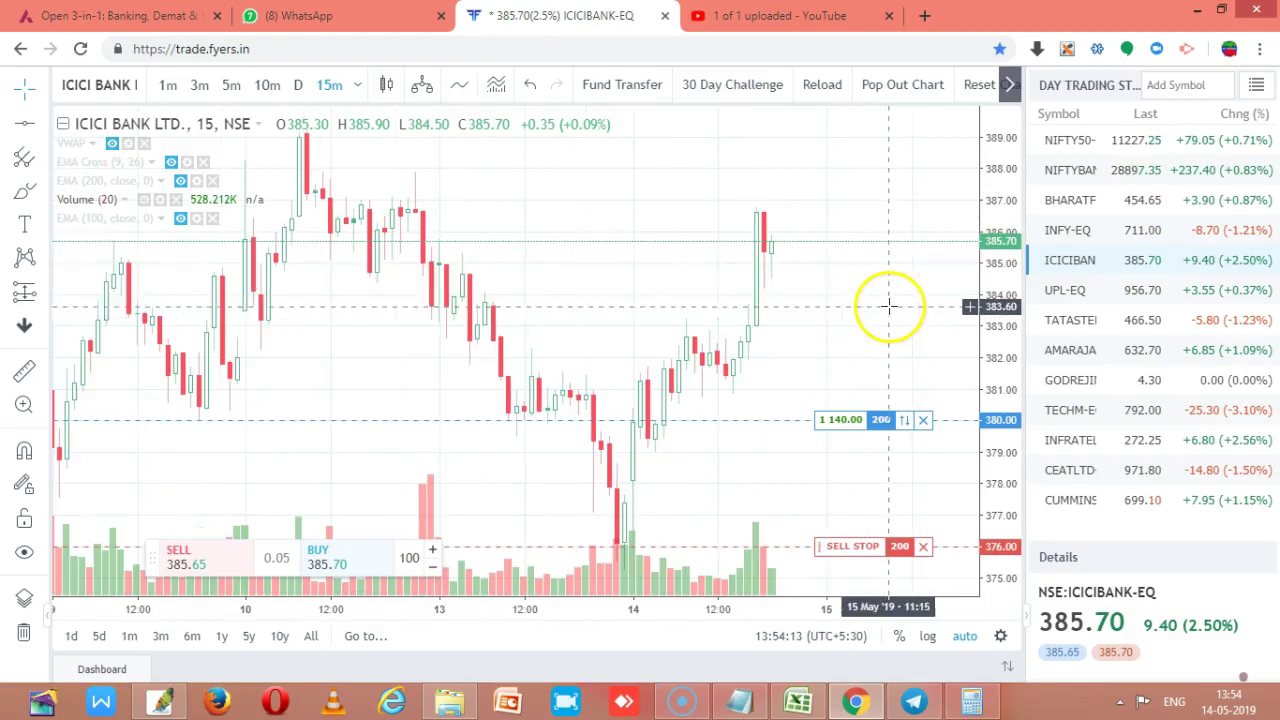
click(95, 84)
text(DABUR)
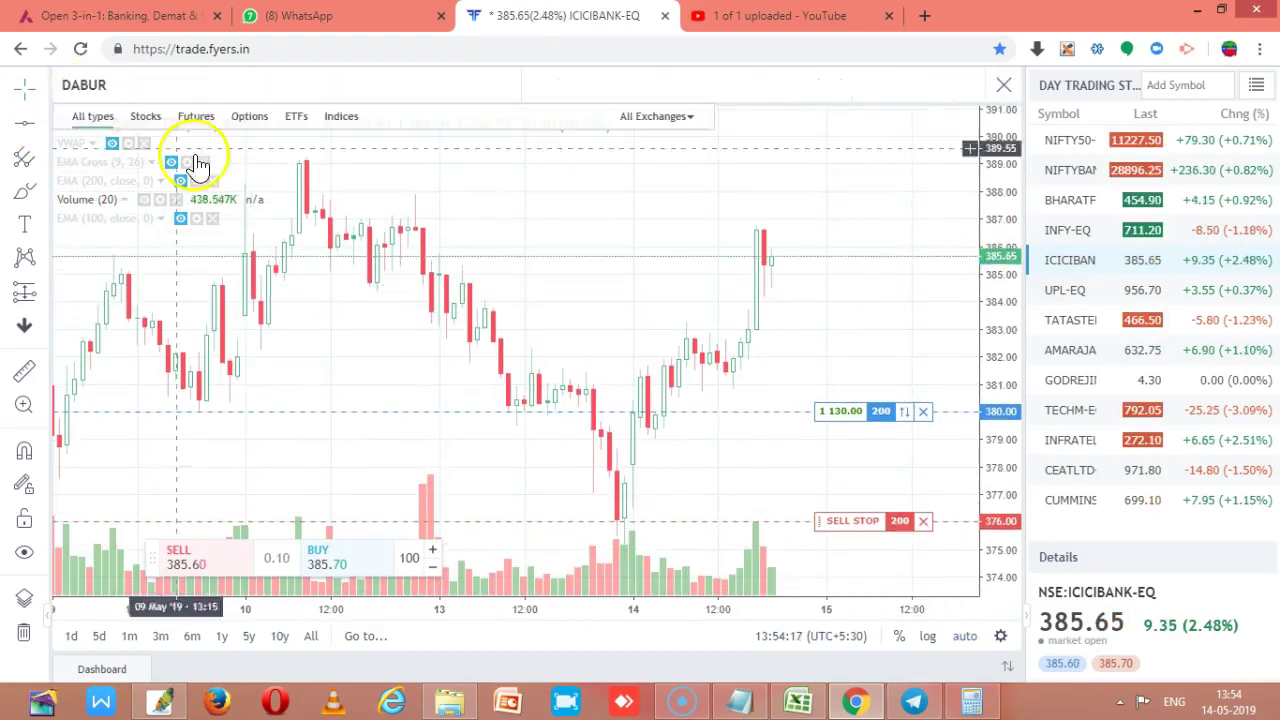
click(273, 150)
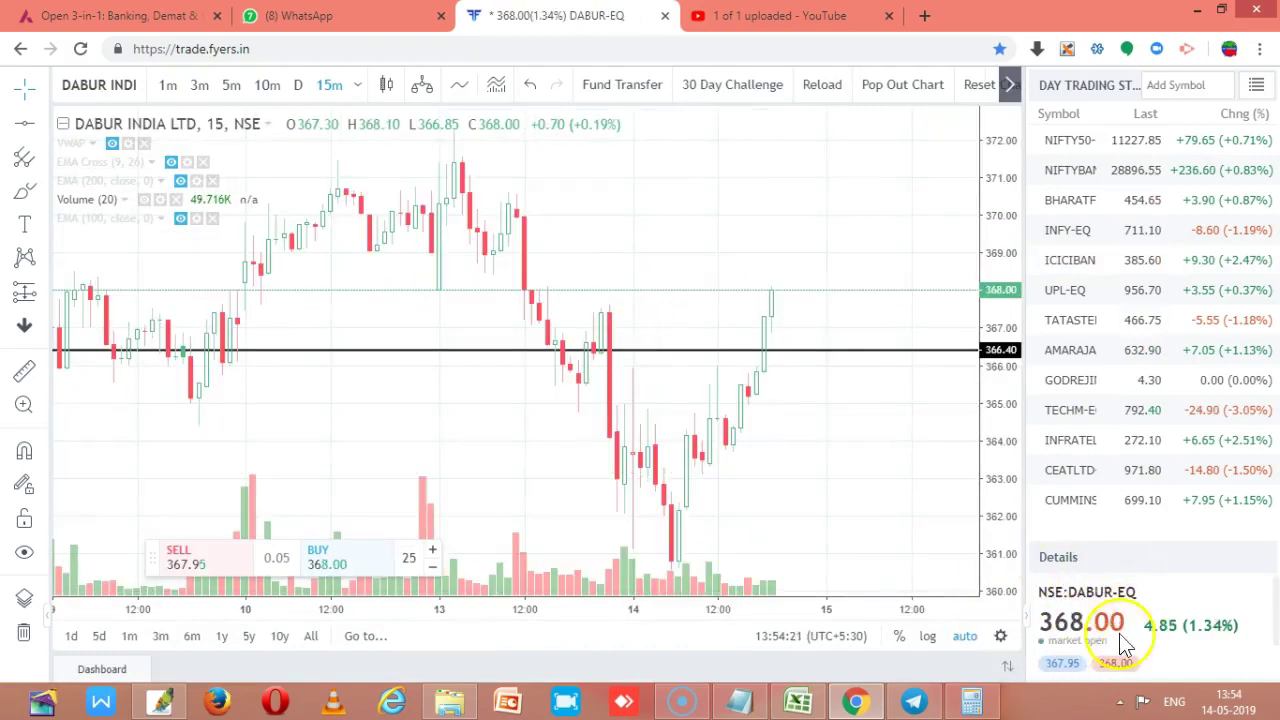
Return to the Excel sheet and enter 368 as DABUR's CMP in cell C2.
key(alt+Tab)
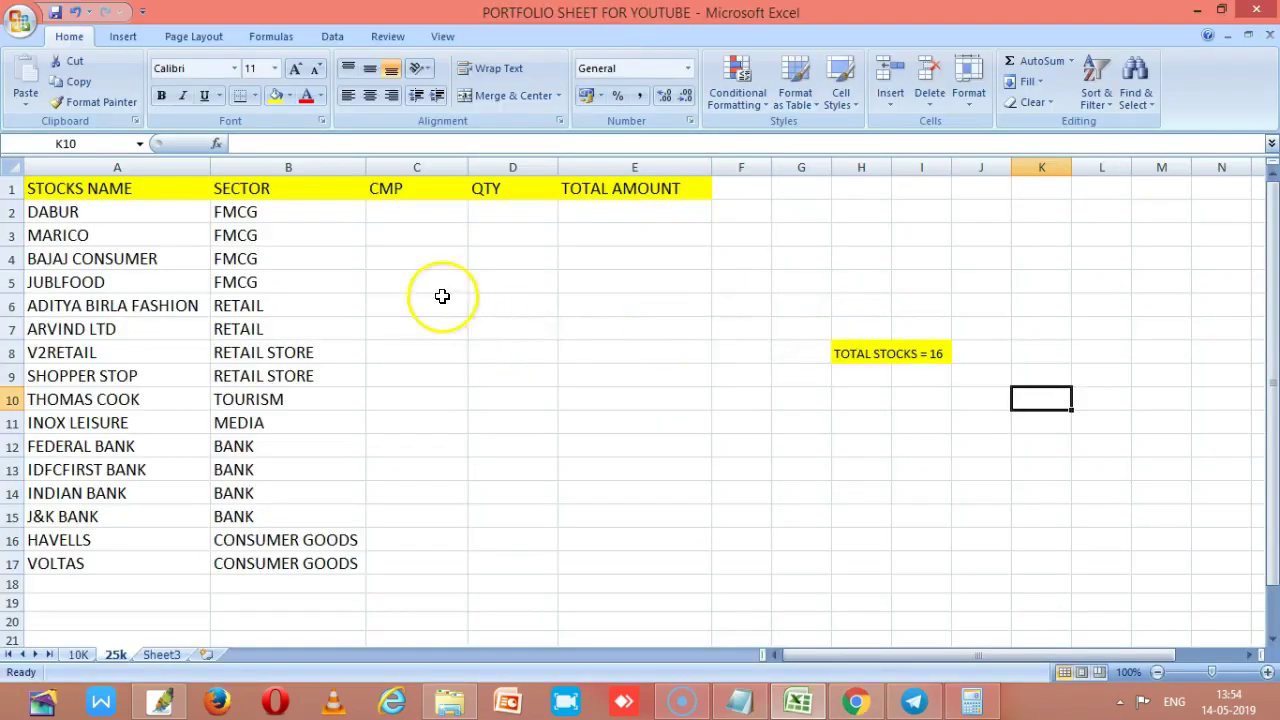
click(421, 213)
text(368)
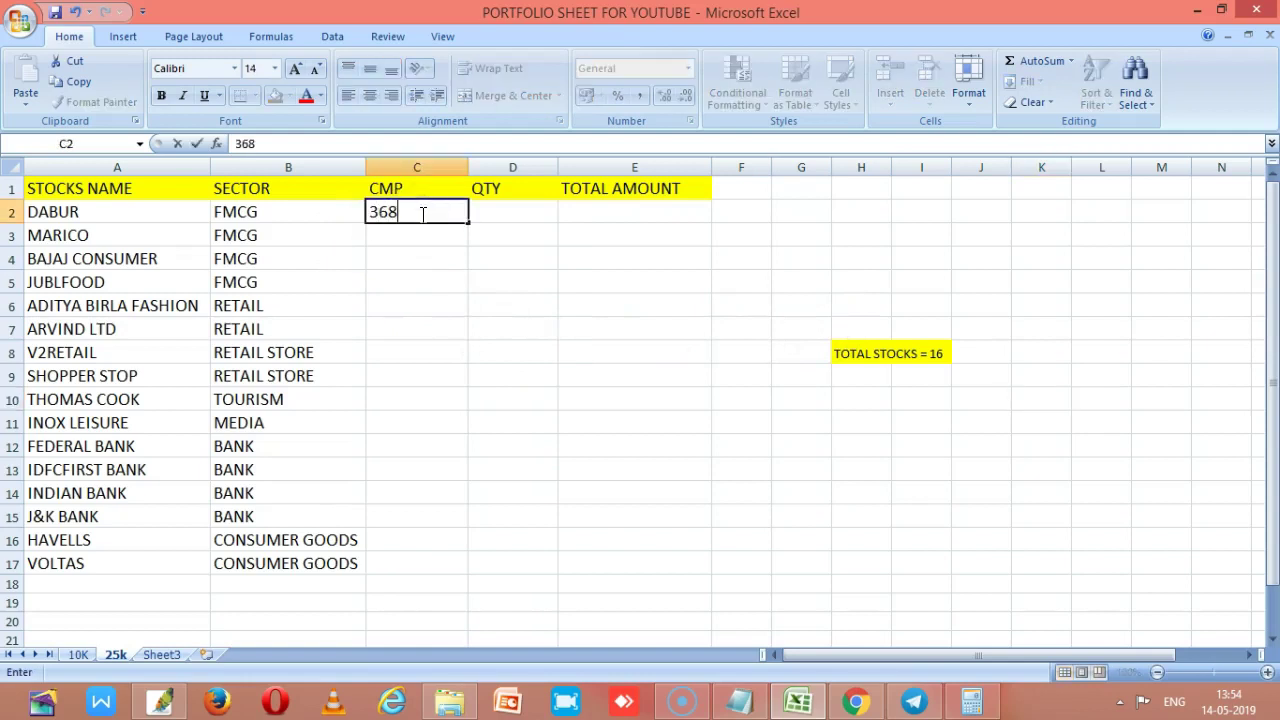
key(Tab)
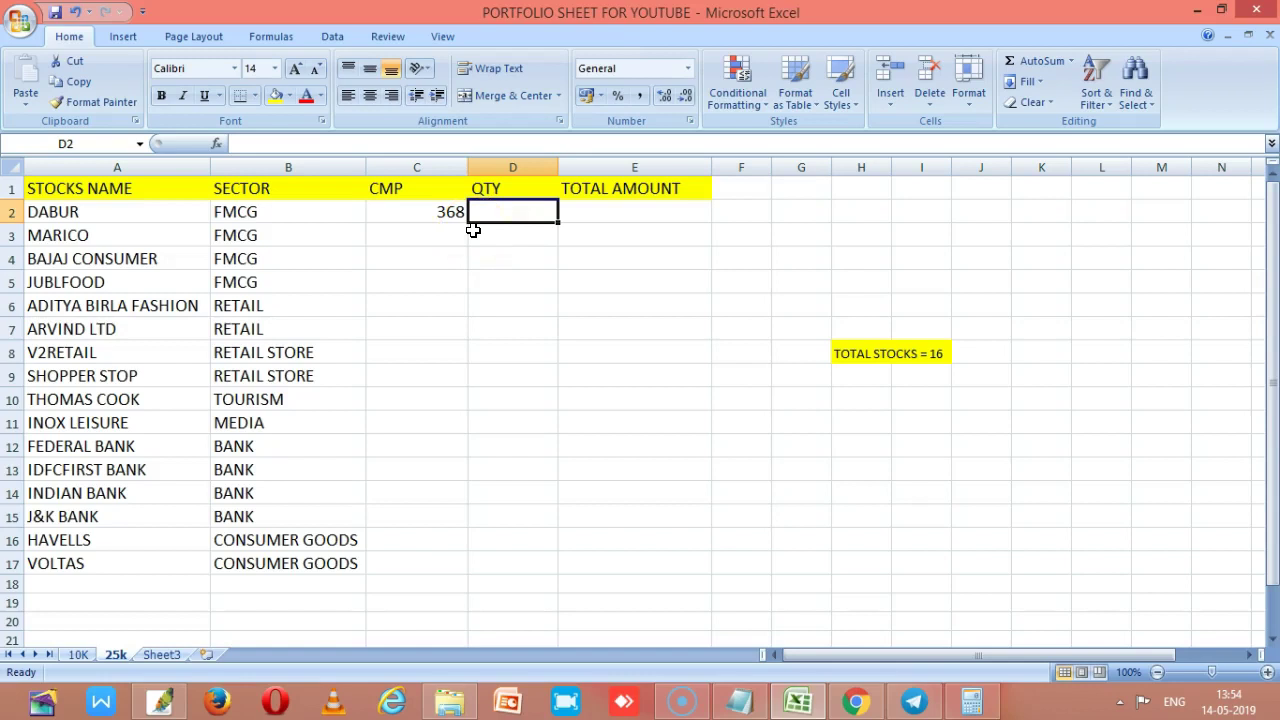
Open Calculator, move it clear of the table, and multiply DABUR's price by quantity as 368*5.
click(971, 703)
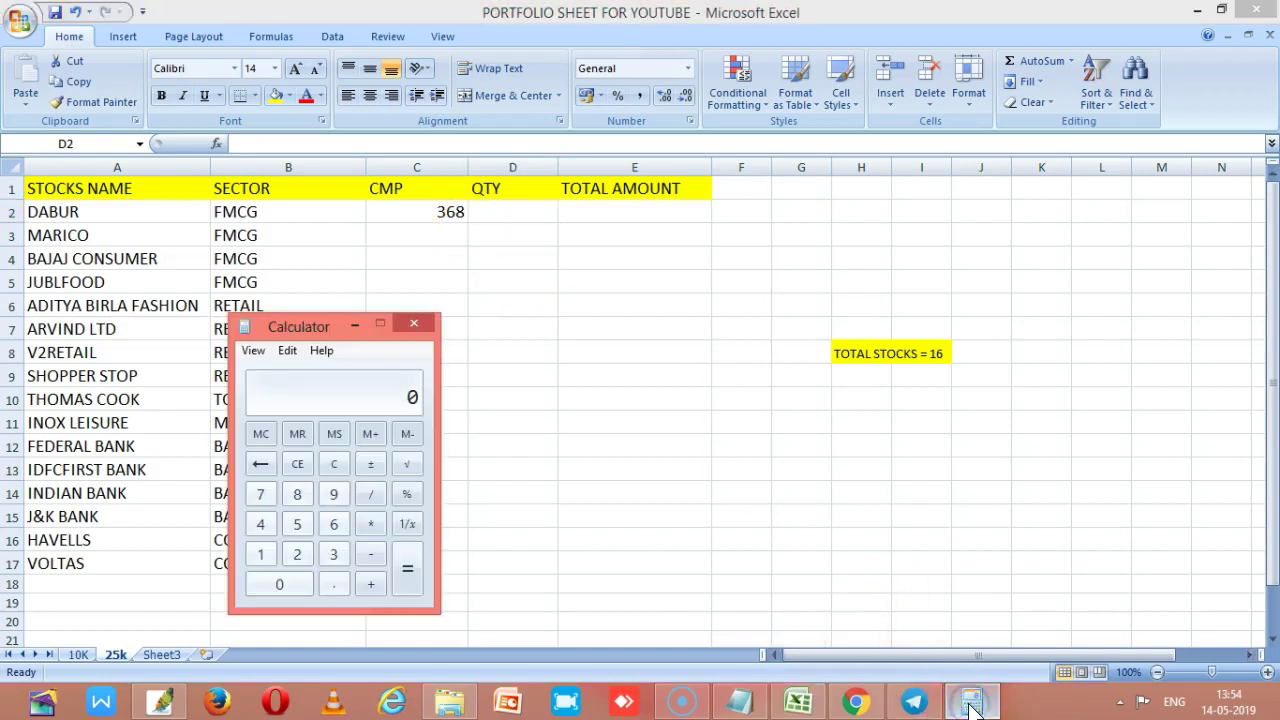
drag(306, 328, 1043, 200)
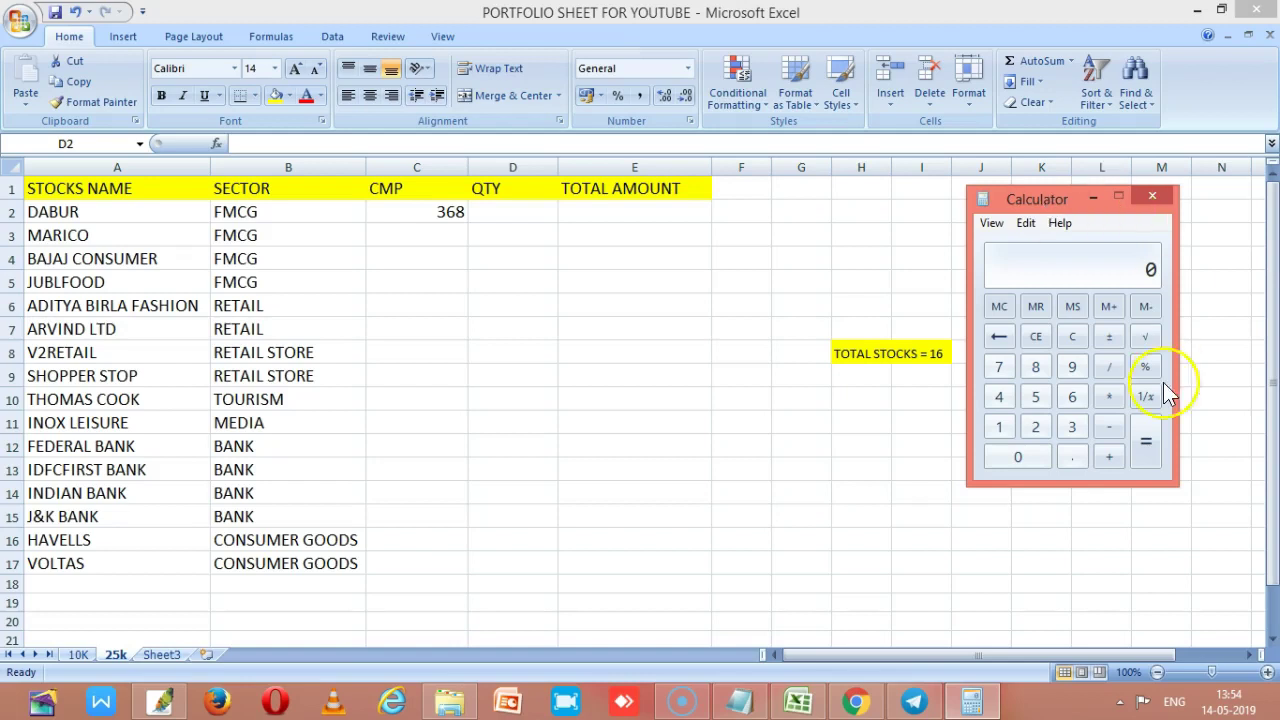
text(368*5)
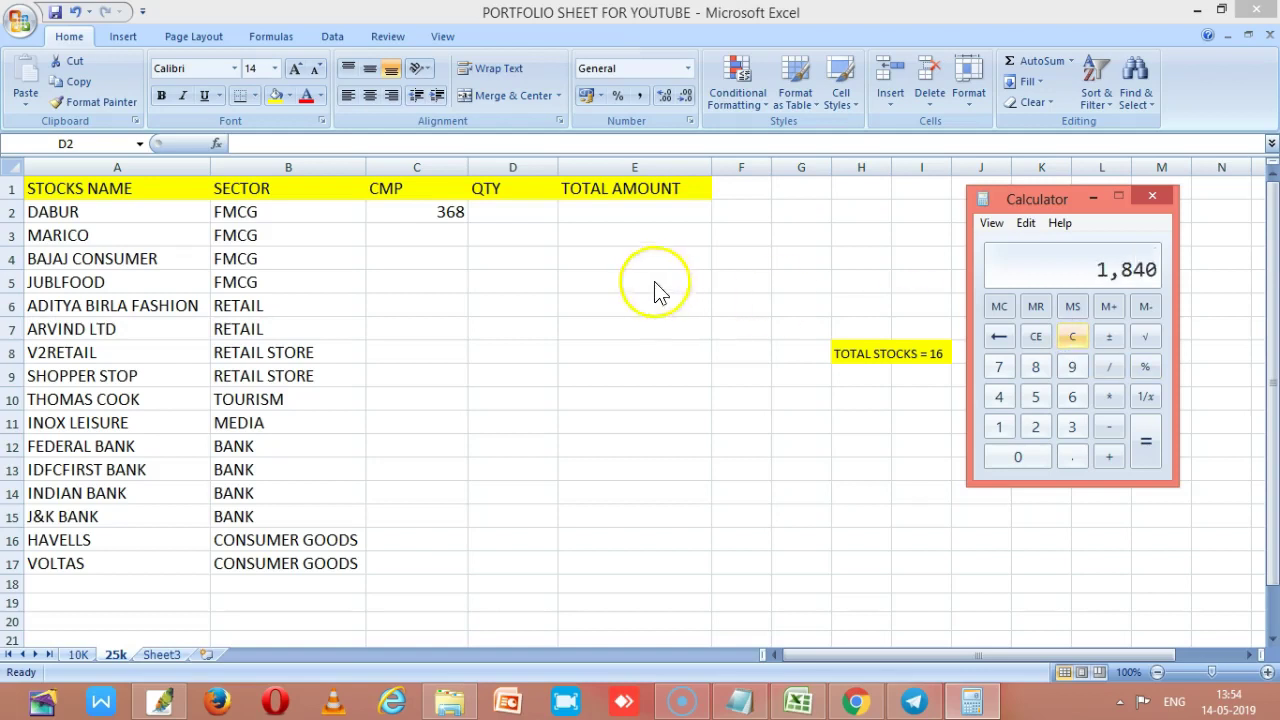
Enter 5 as DABUR's quantity in cell D2 and 1840 as its total amount in E2.
click(510, 206)
text(5)
key(Tab)
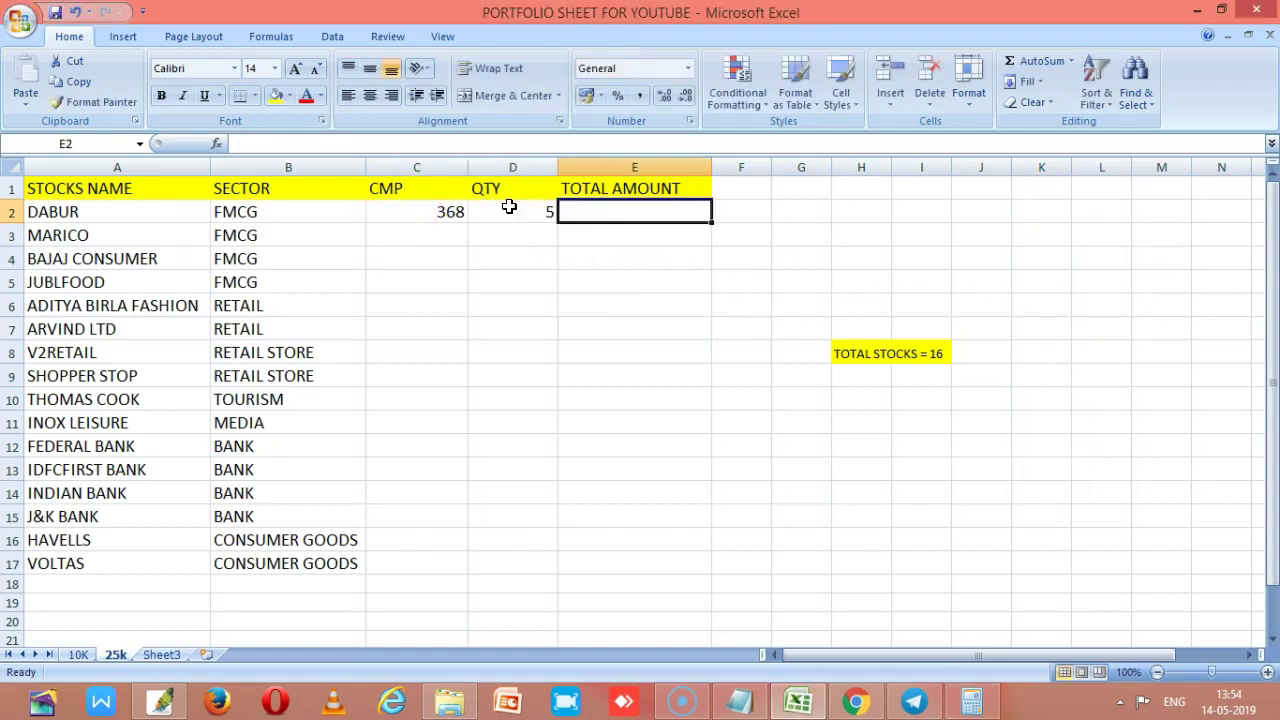
text(1840)
click(445, 242)
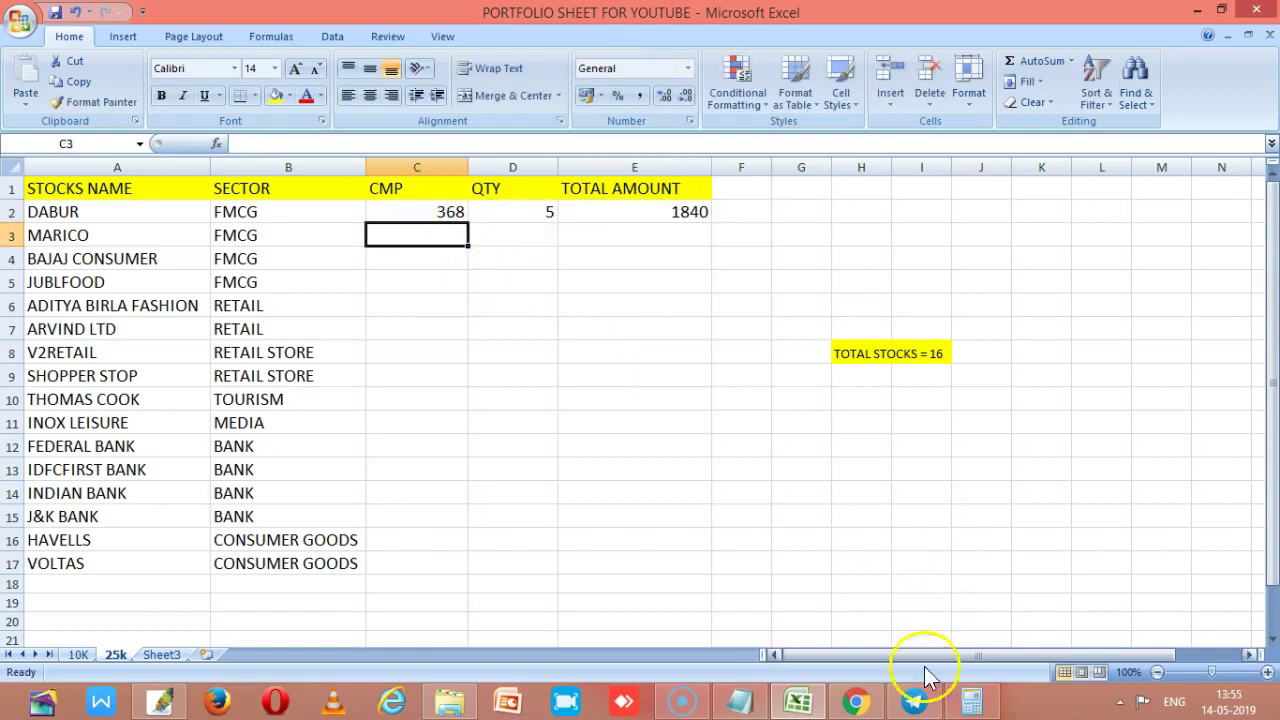
Switch to the Fyers page in Chrome and look up the current price of MARICO.
click(855, 702)
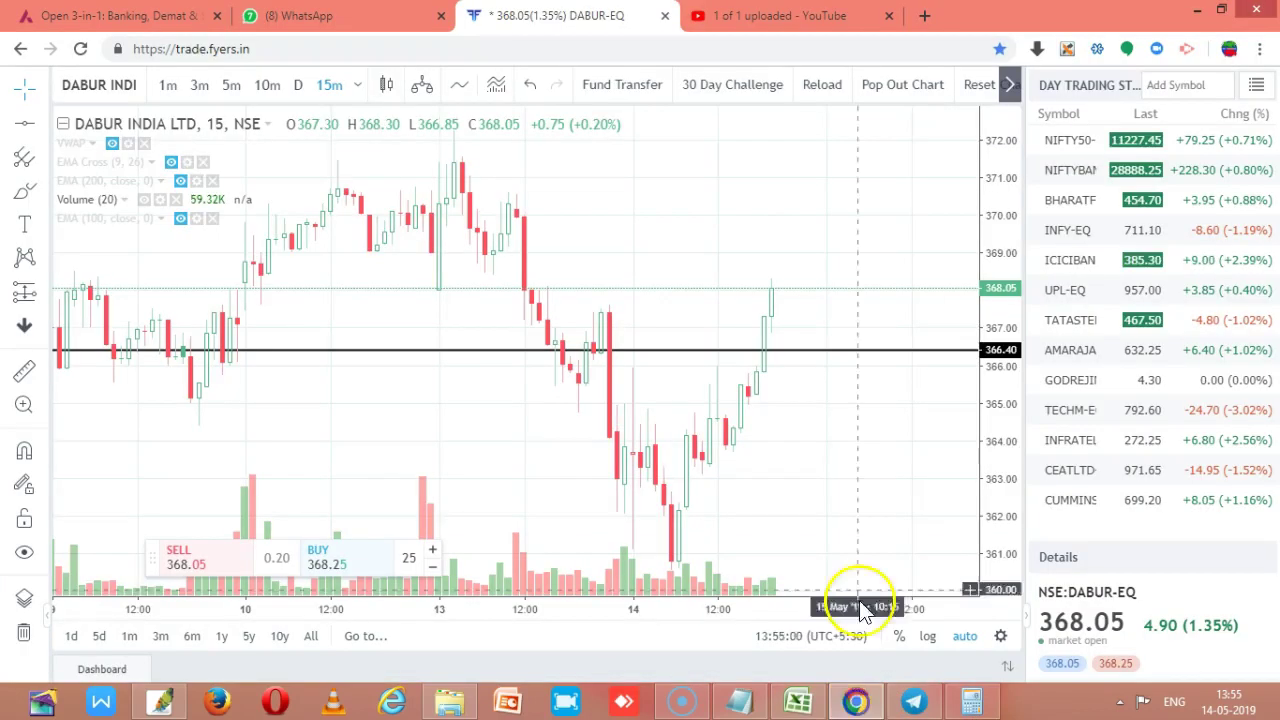
click(65, 86)
text(MARICO)
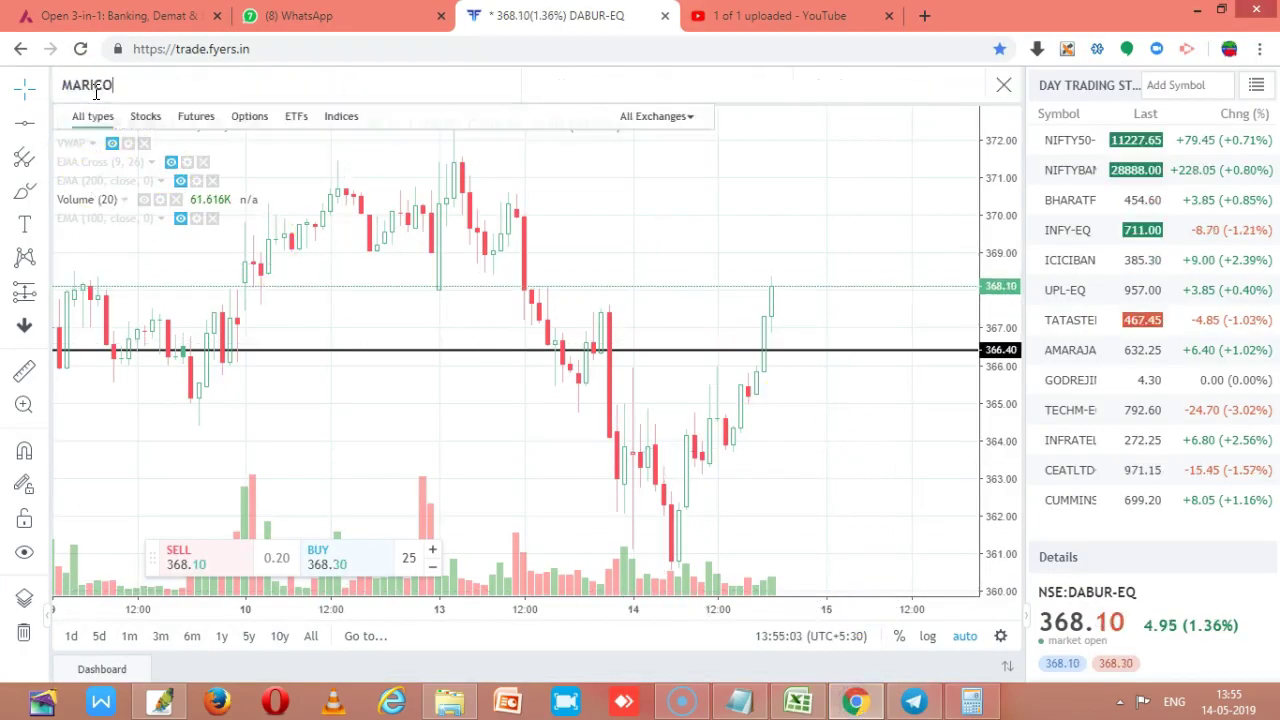
click(241, 150)
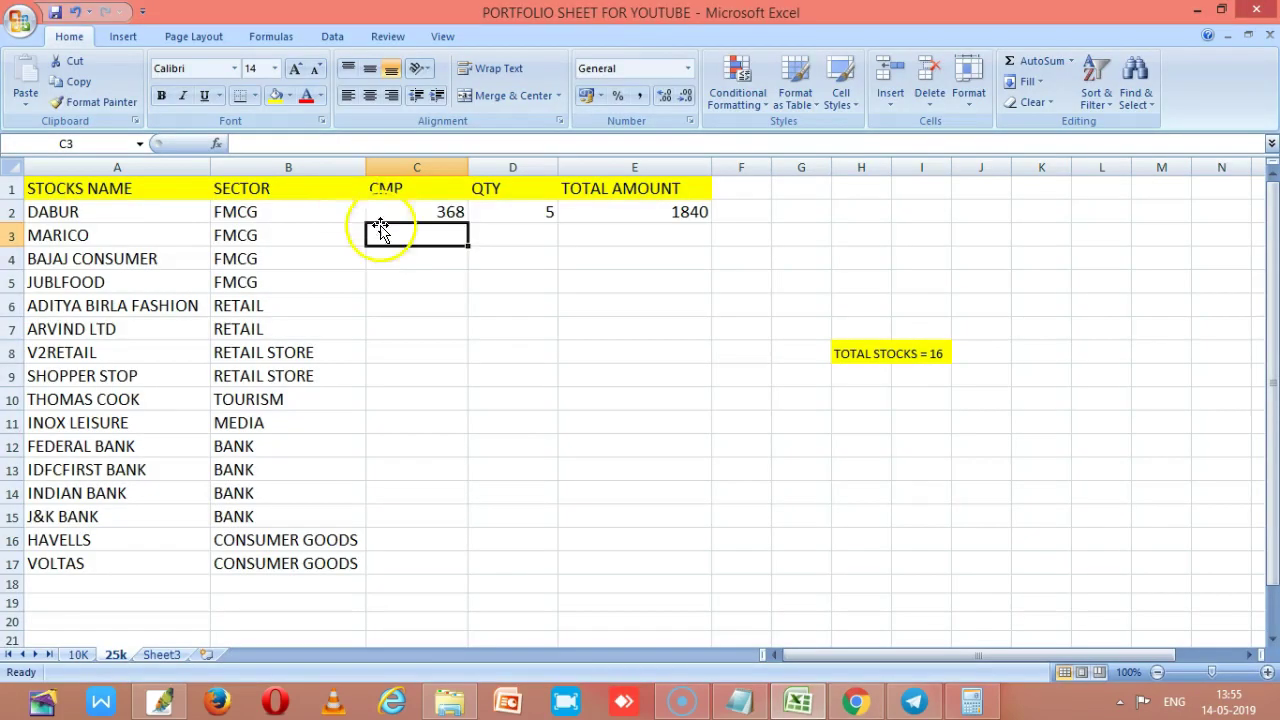
Enter 354 as MARICO's CMP in cell C3 and 1770 as its total amount in E3.
click(482, 240)
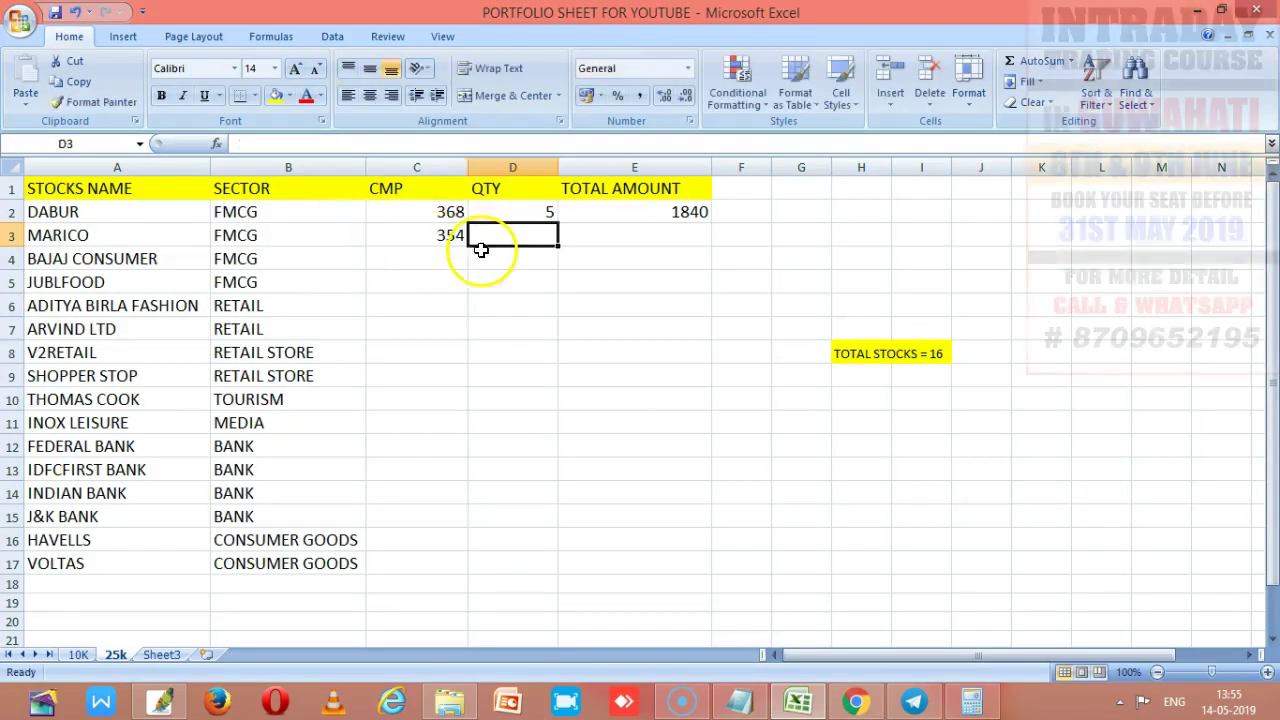
click(972, 701)
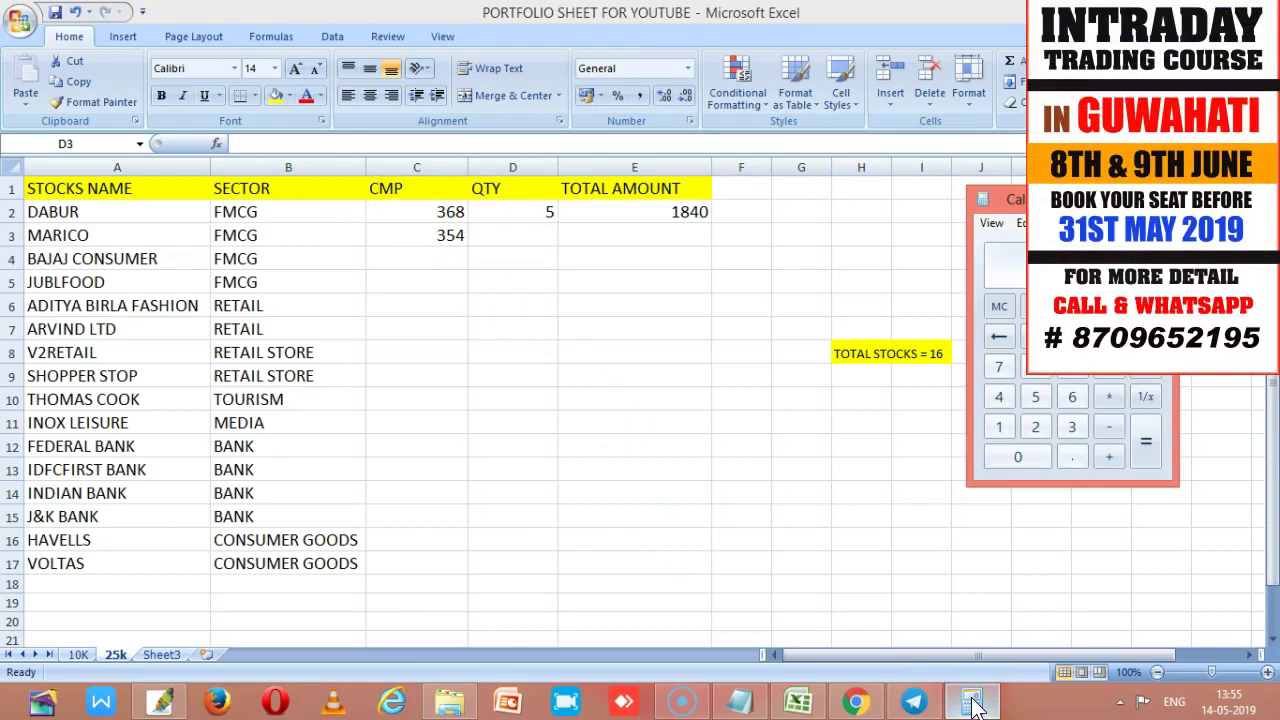
click(669, 240)
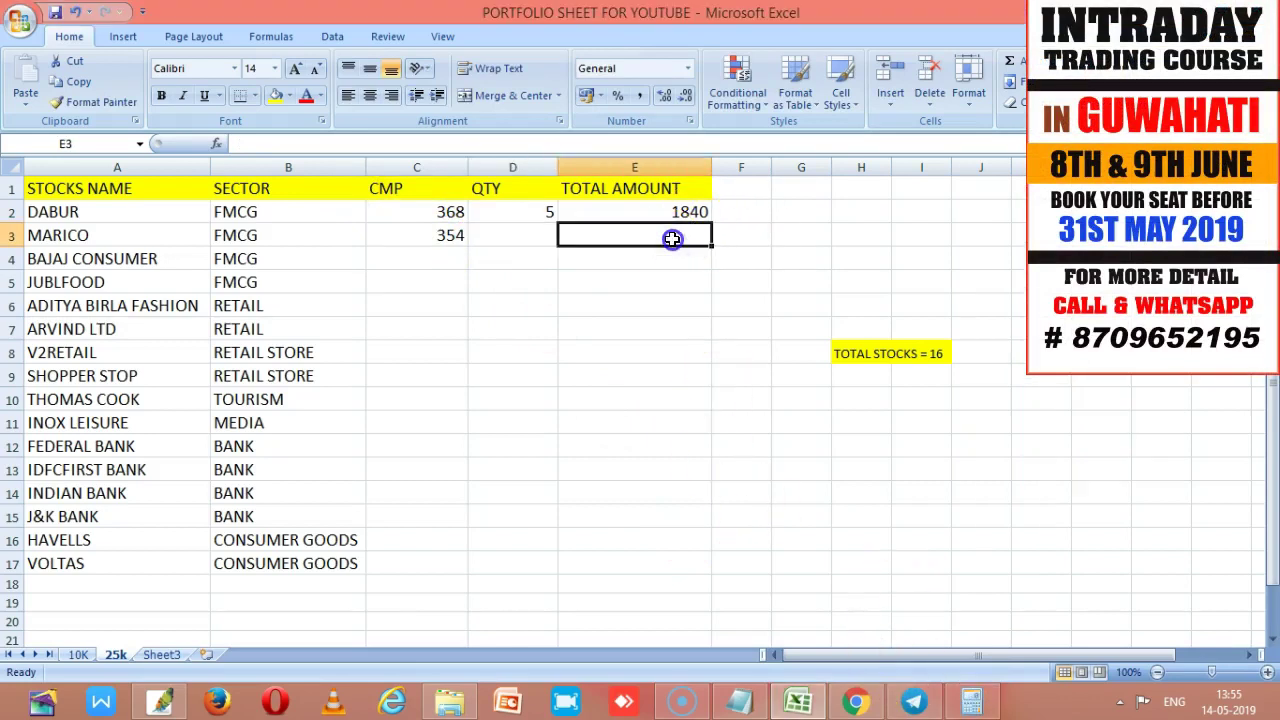
text(1770)
key(Tab)
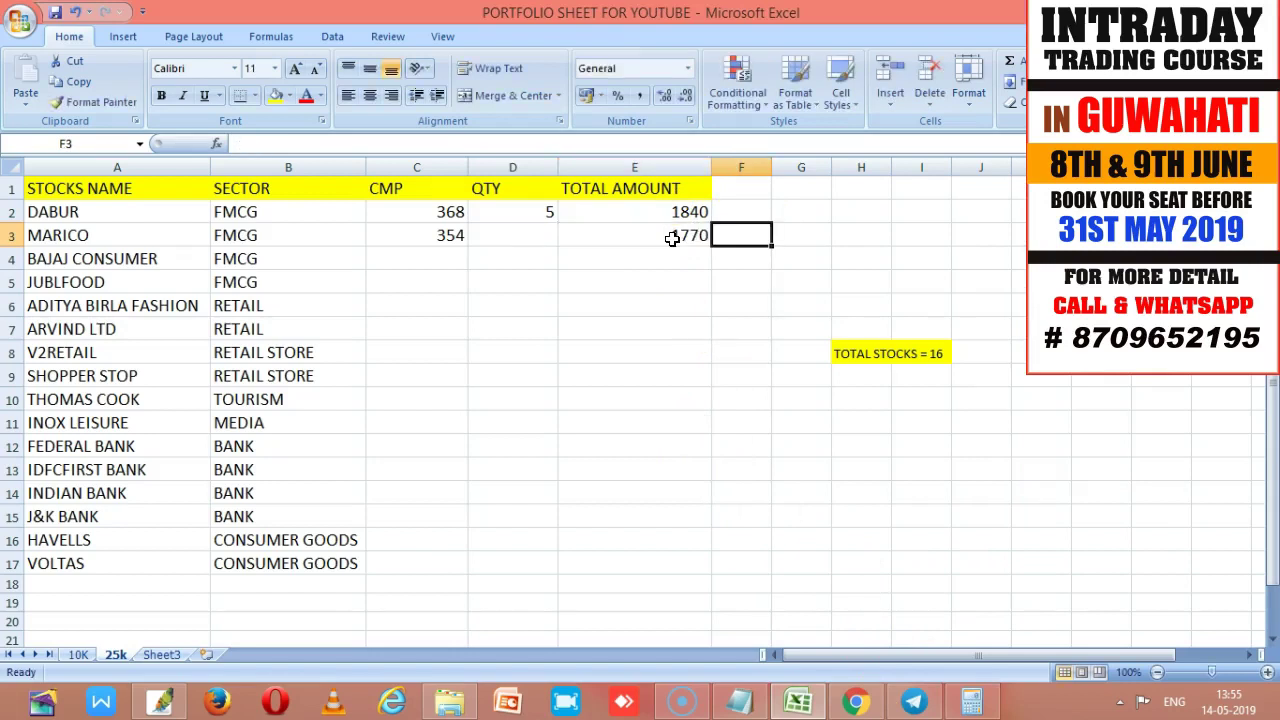
Enter the note TOTAL AMOUTN = 25000 in cell H6.
click(862, 306)
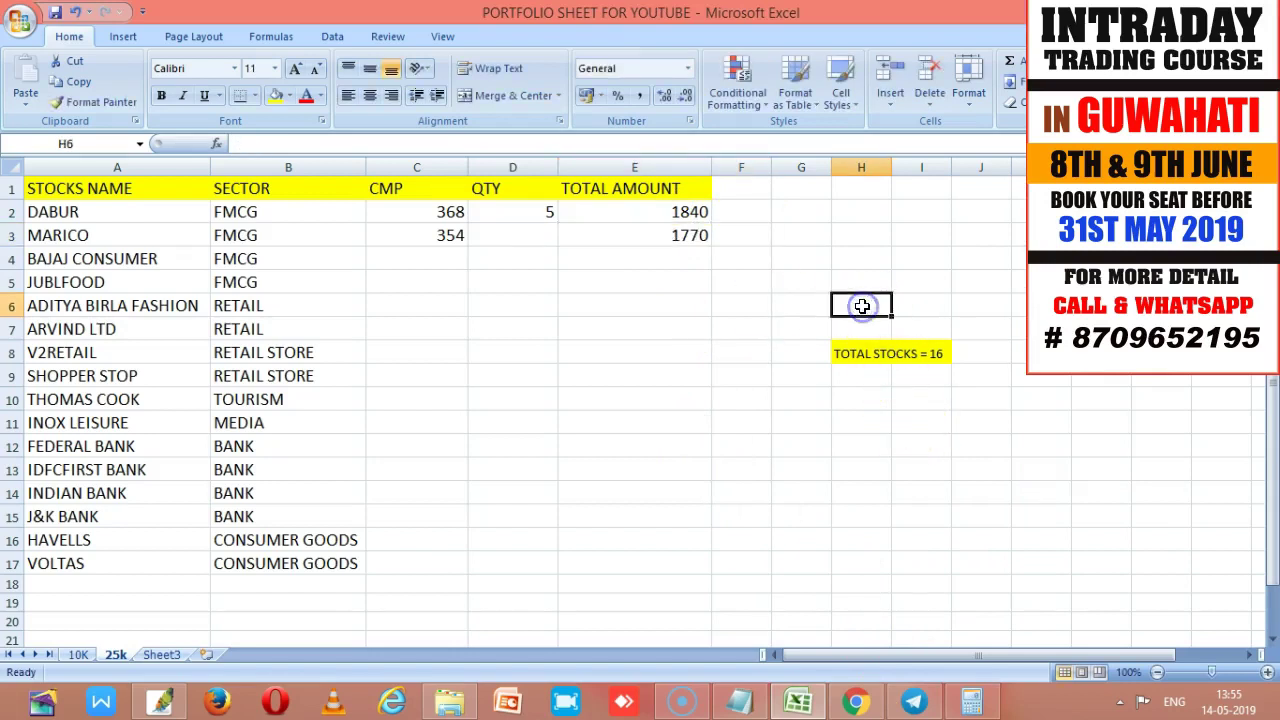
text(TOTAL AMOUTN = 25000)
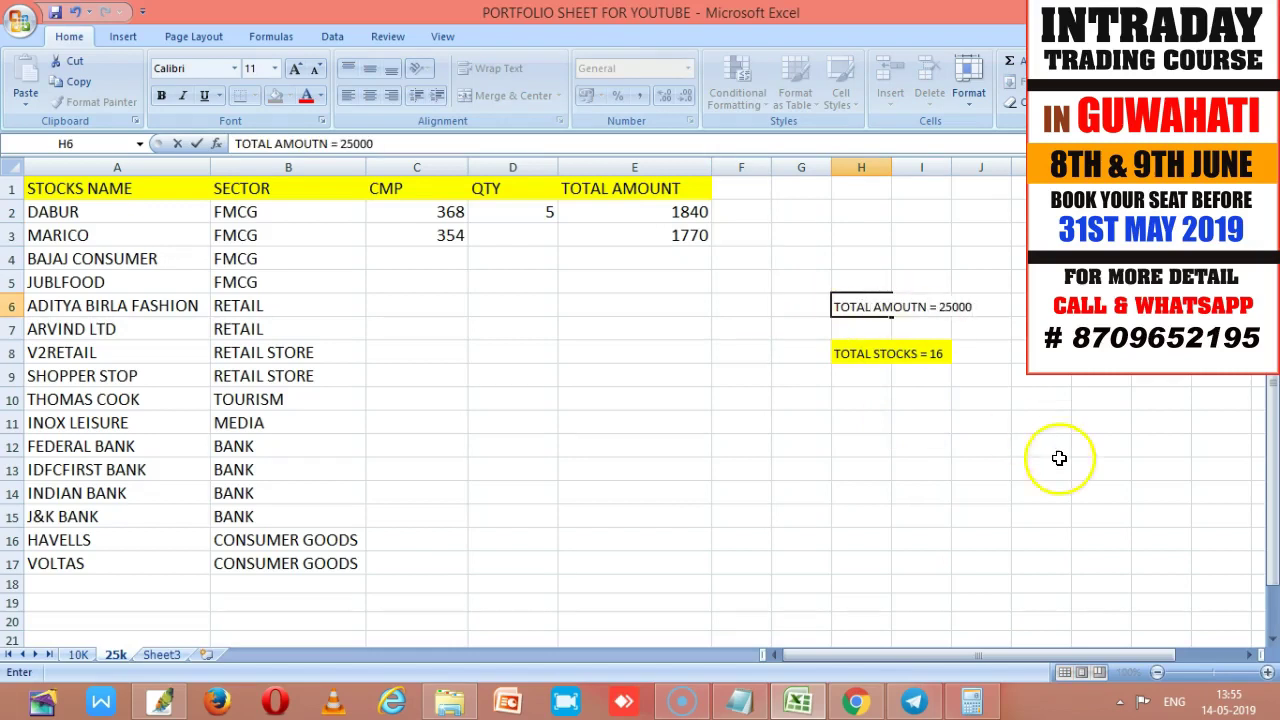
click(1059, 458)
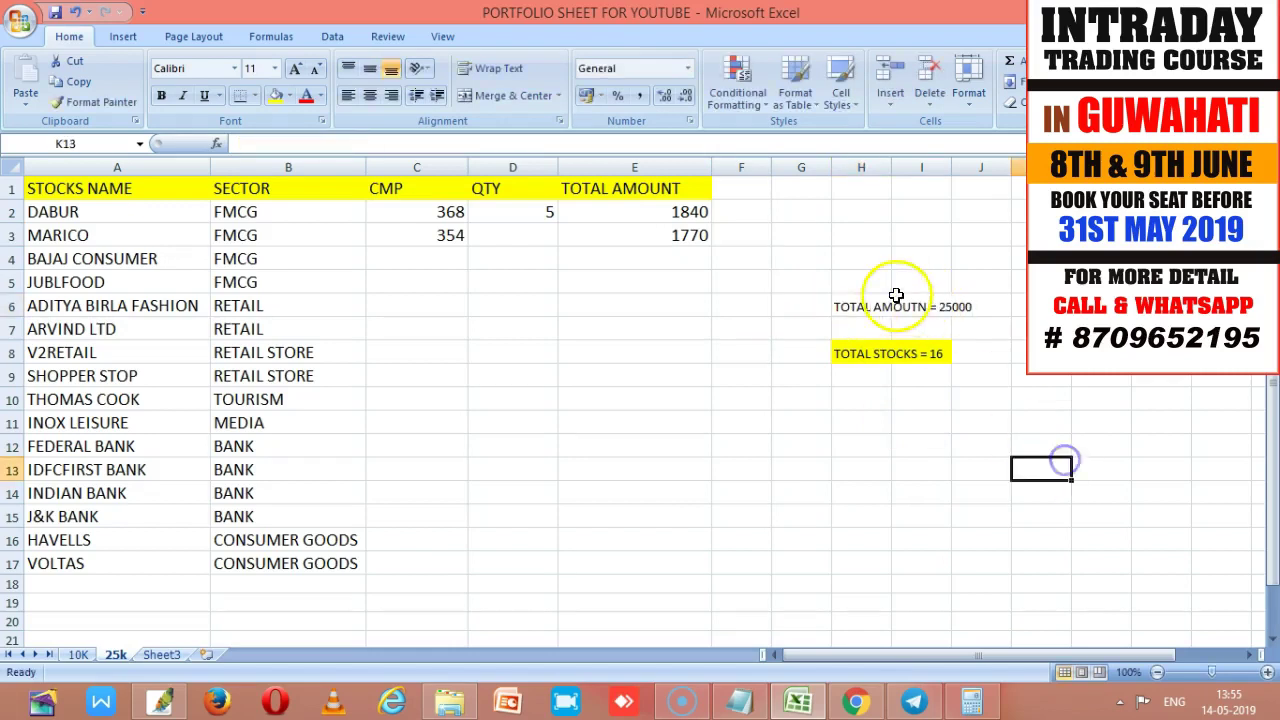
Fill cells H6:J6, holding the total amount note, with green.
drag(862, 306, 959, 306)
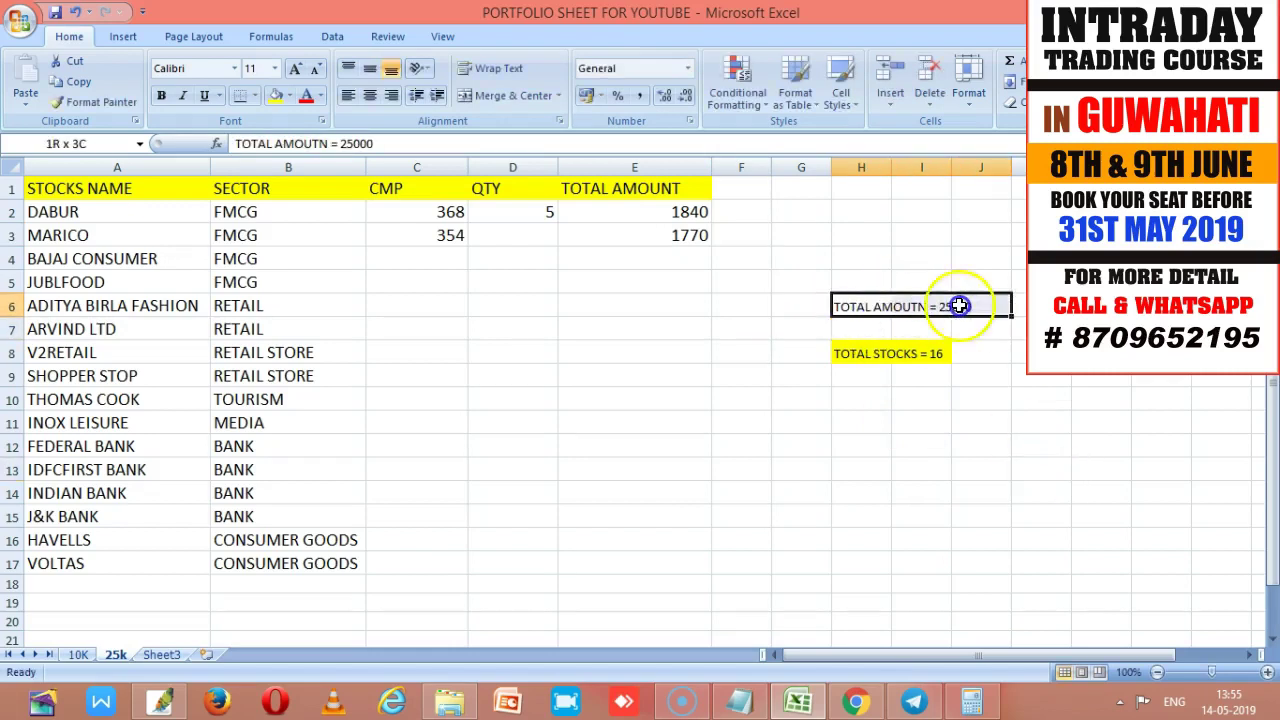
click(290, 105)
click(337, 238)
click(1117, 443)
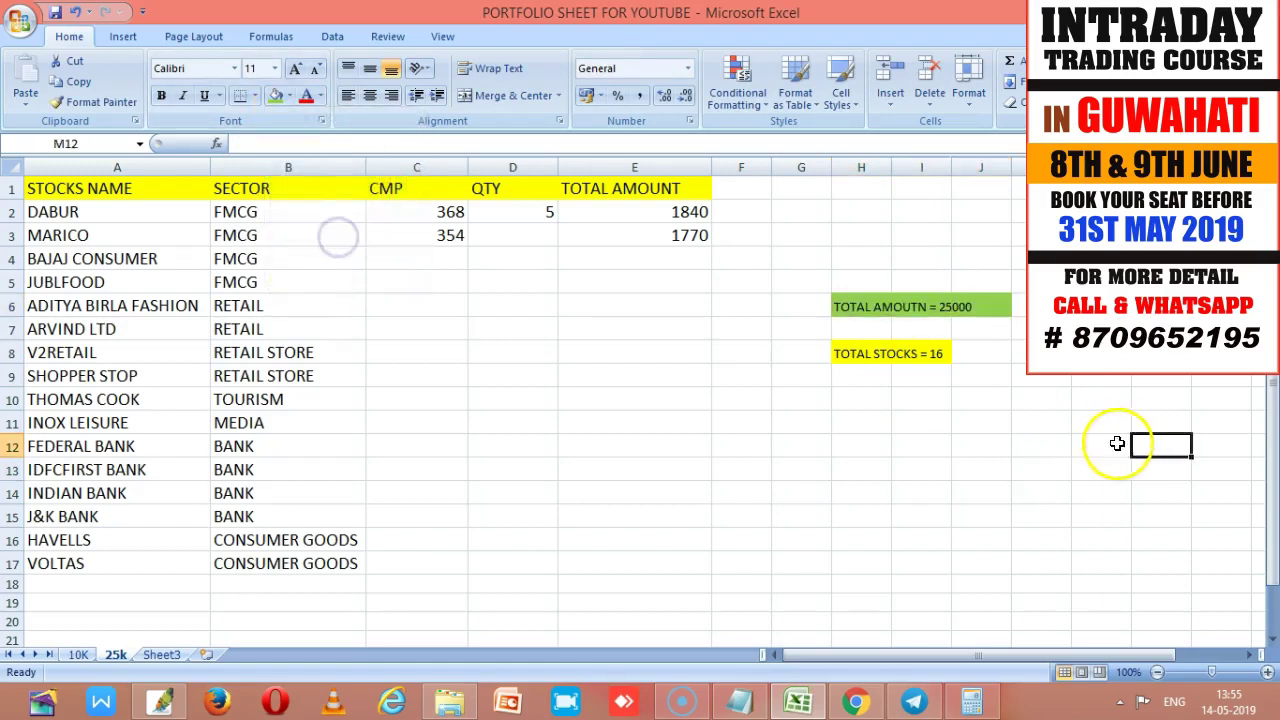
click(932, 358)
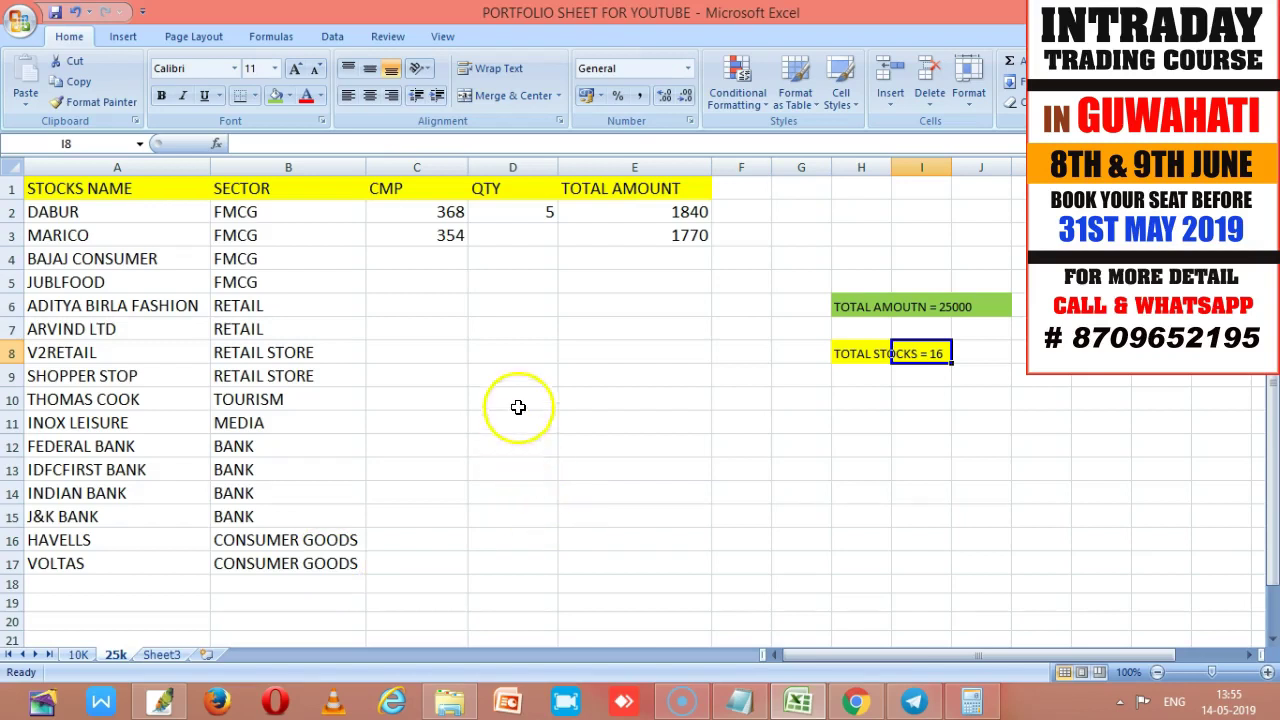
click(427, 260)
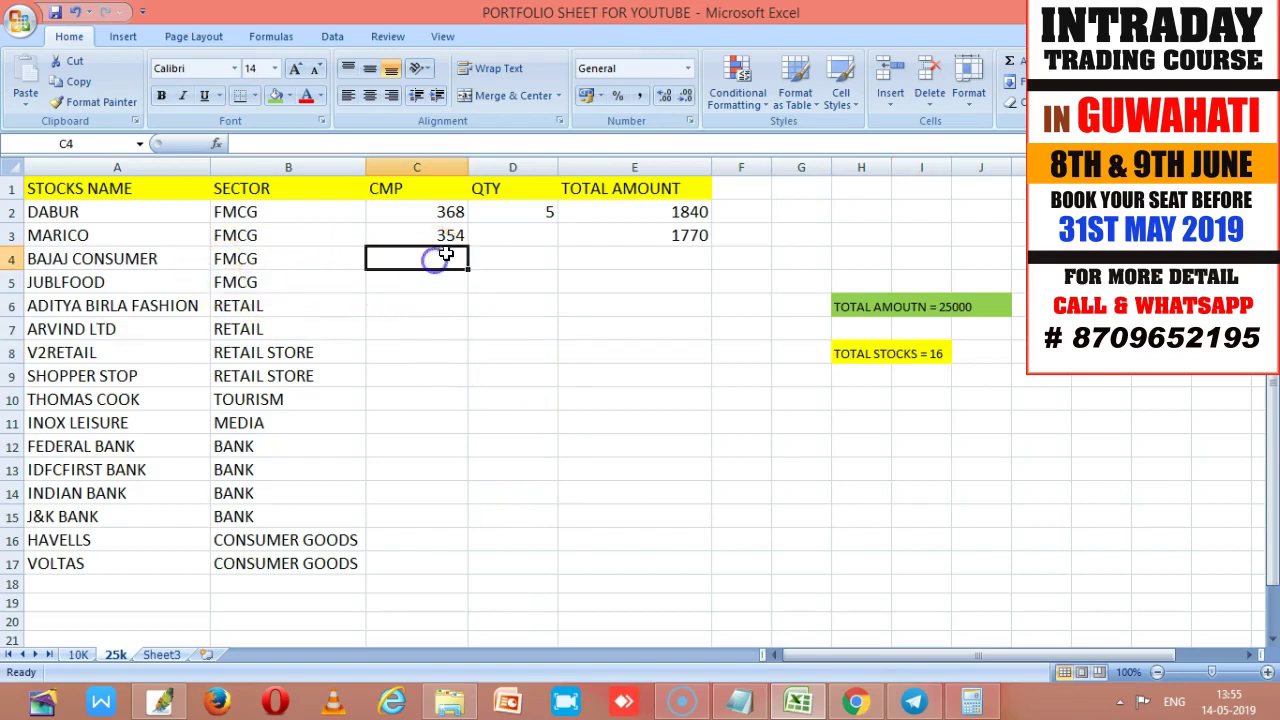
click(443, 212)
click(443, 237)
click(443, 257)
key(alt+Tab)
key(alt+Tab)
Enter 5 as MARICO's quantity in cell D3.
click(538, 235)
text(5)
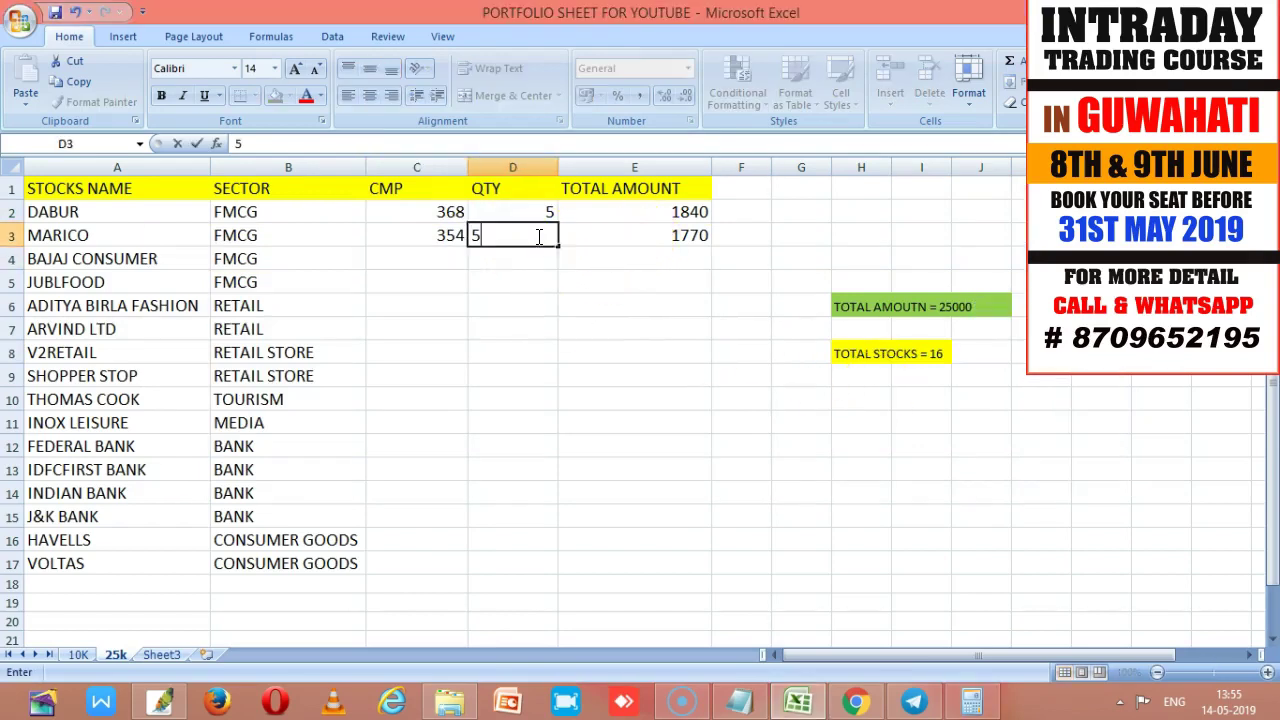
click(450, 258)
key(alt+Tab)
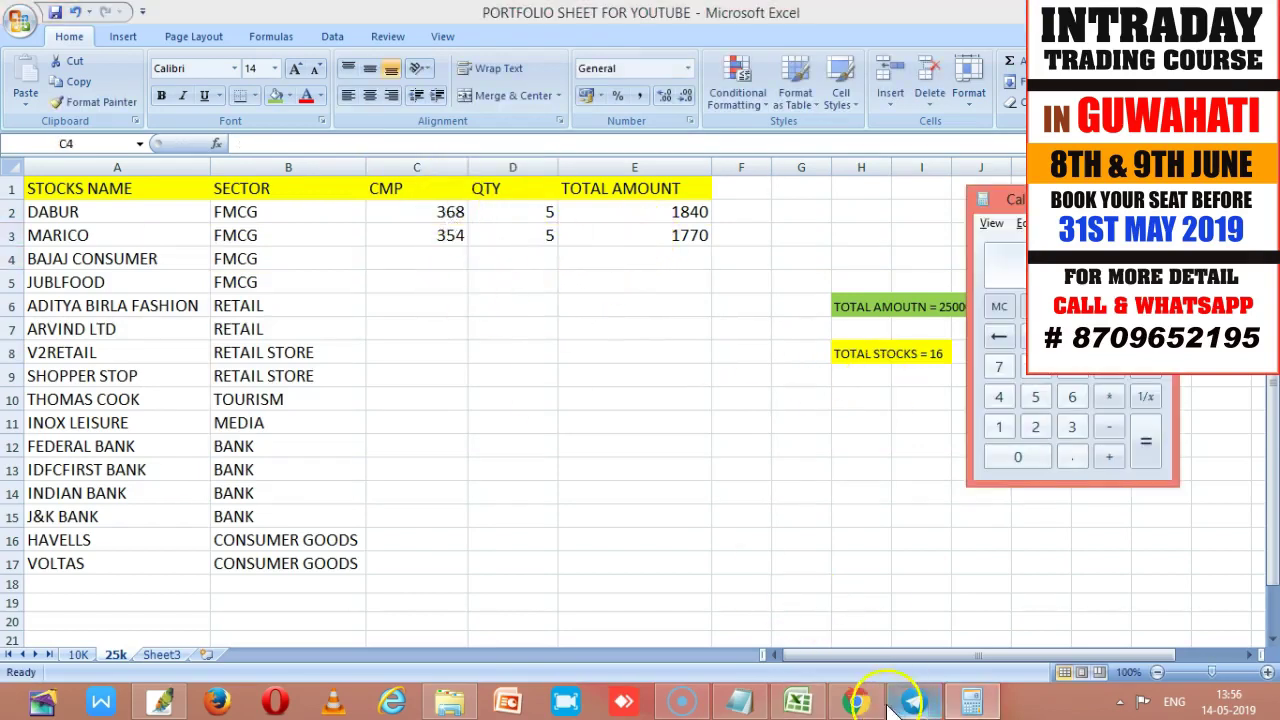
Switch to Chrome and look up BAJAJ CONSUMER CARE LTD on the trading site, showing its daily chart.
click(855, 701)
click(112, 88)
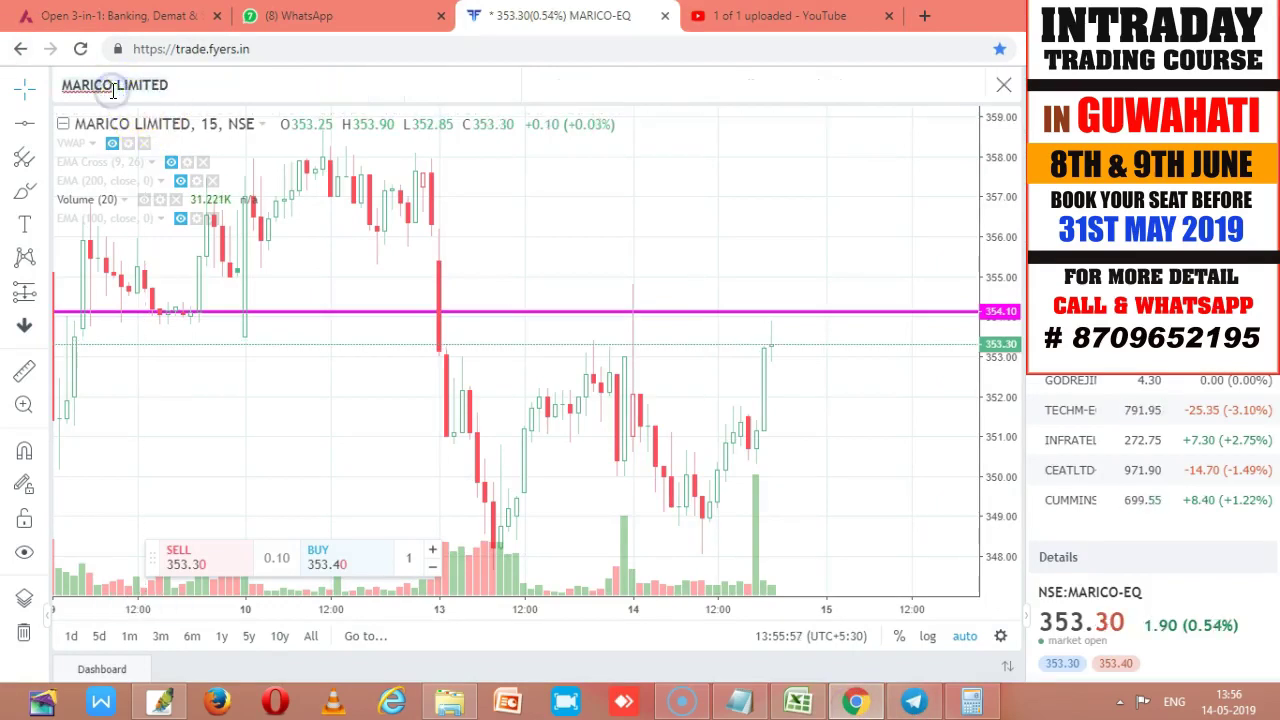
text(BAJAJ CON)
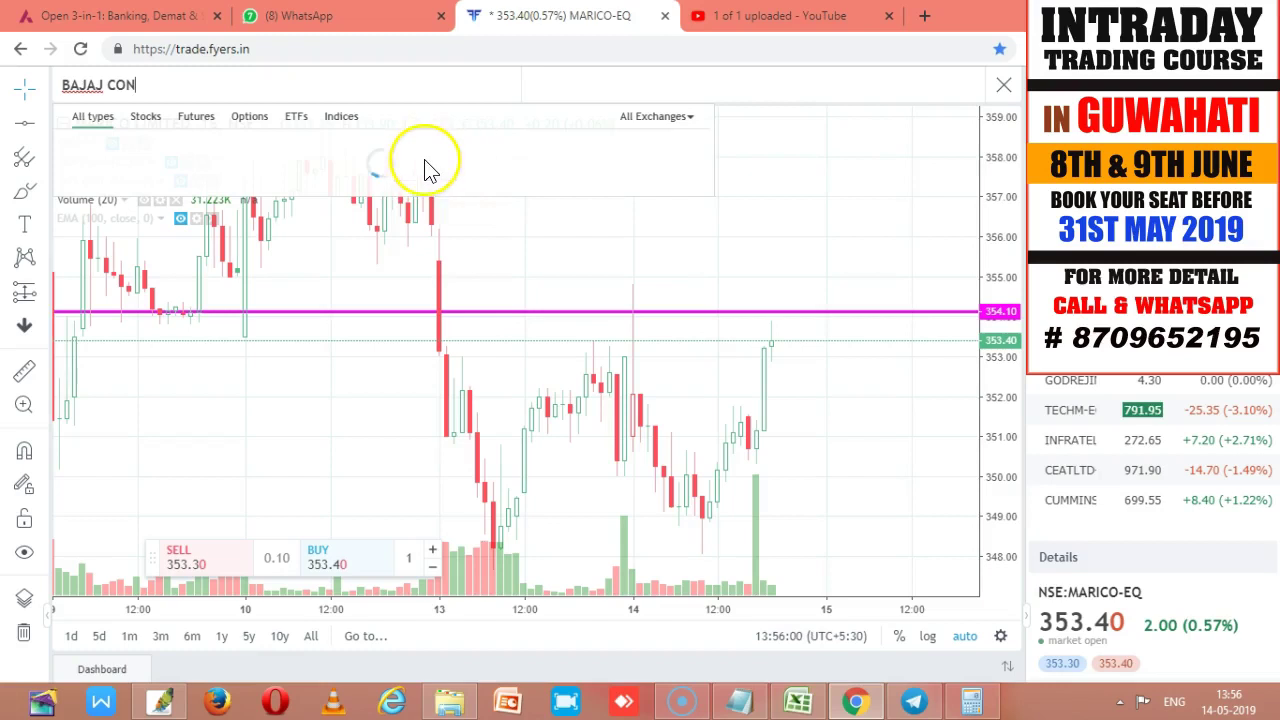
click(309, 148)
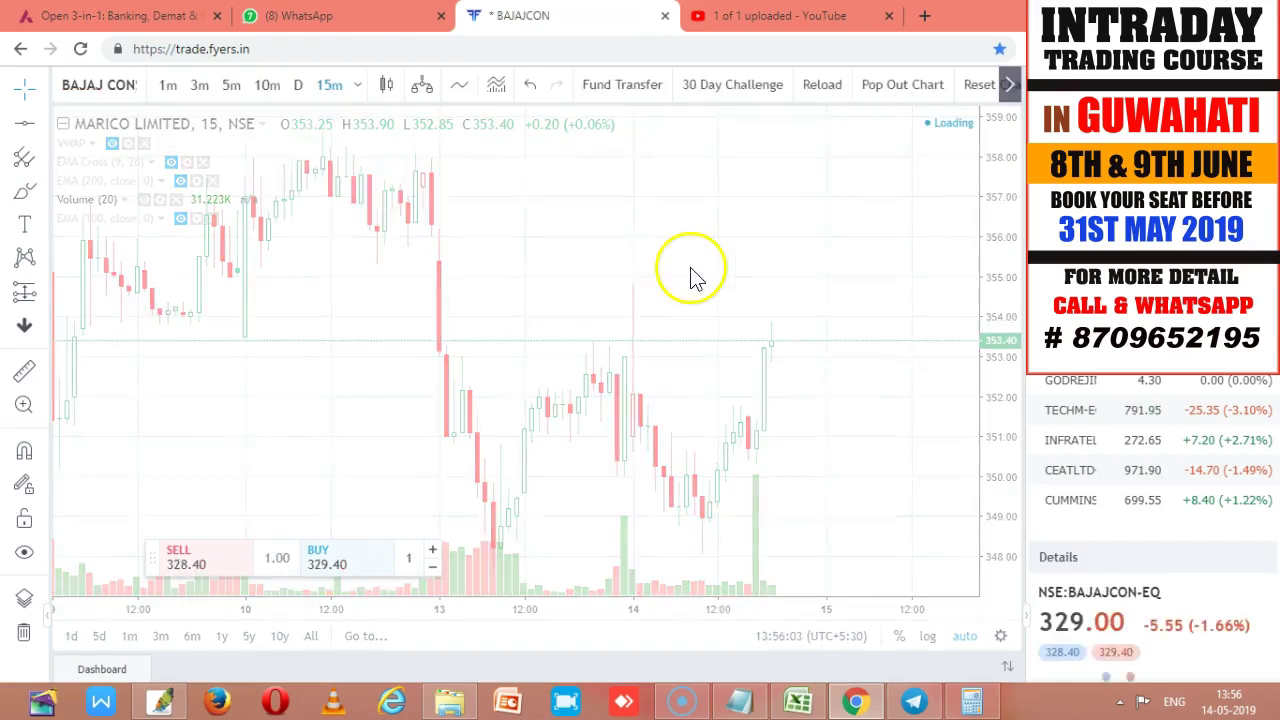
click(298, 84)
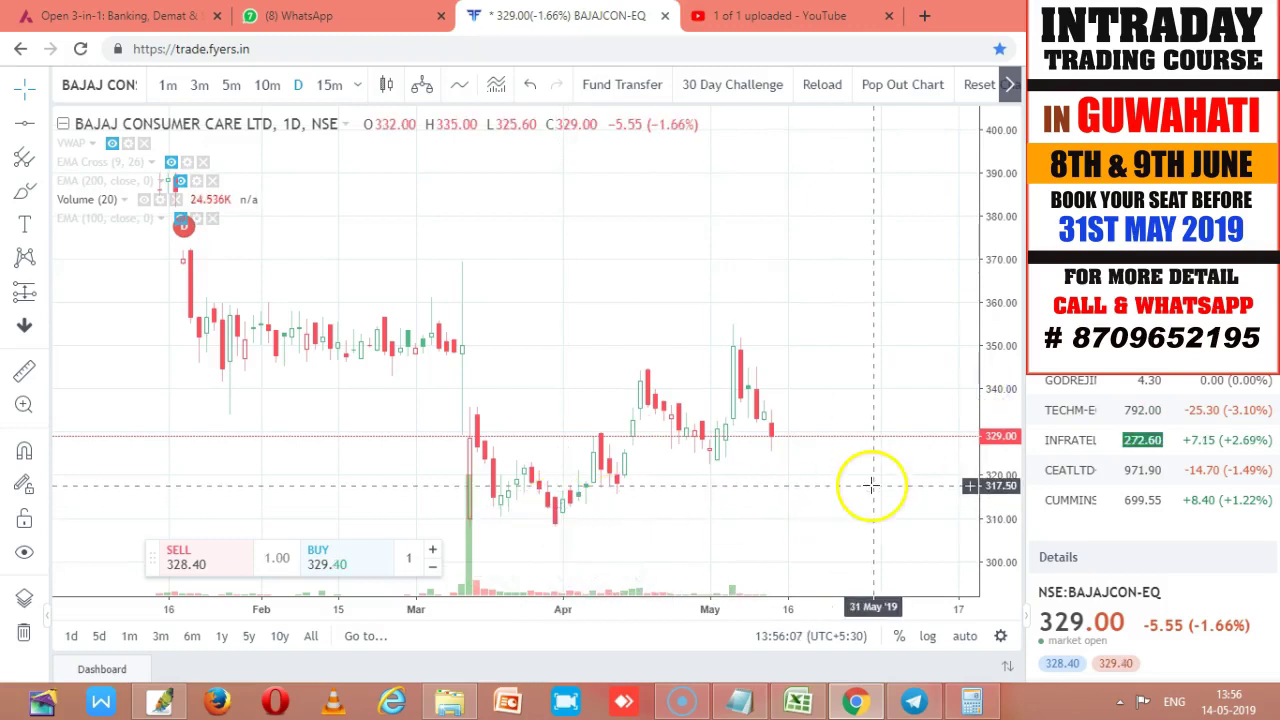
Switch back to Excel and enter 329 as BAJAJ CONSUMER's CMP in cell C4 and 5 as its quantity in D4.
key(alt+Tab)
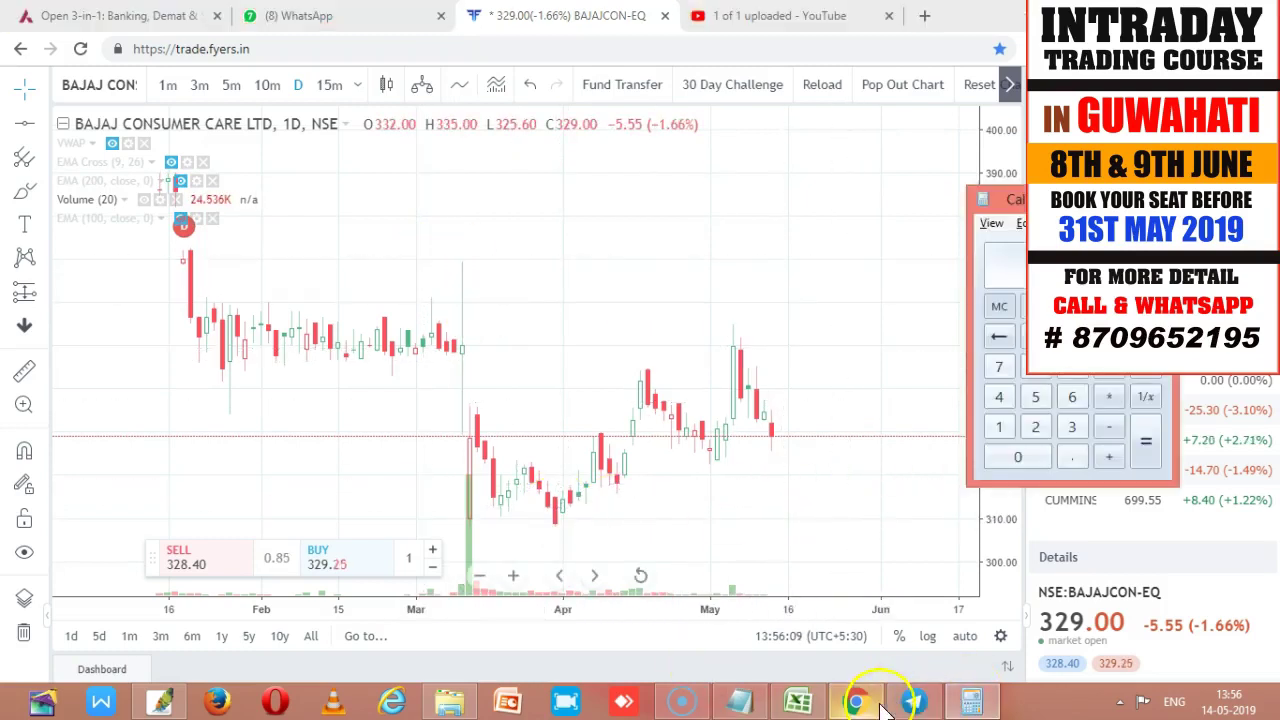
click(798, 702)
text(329)
key(Tab)
text(5)
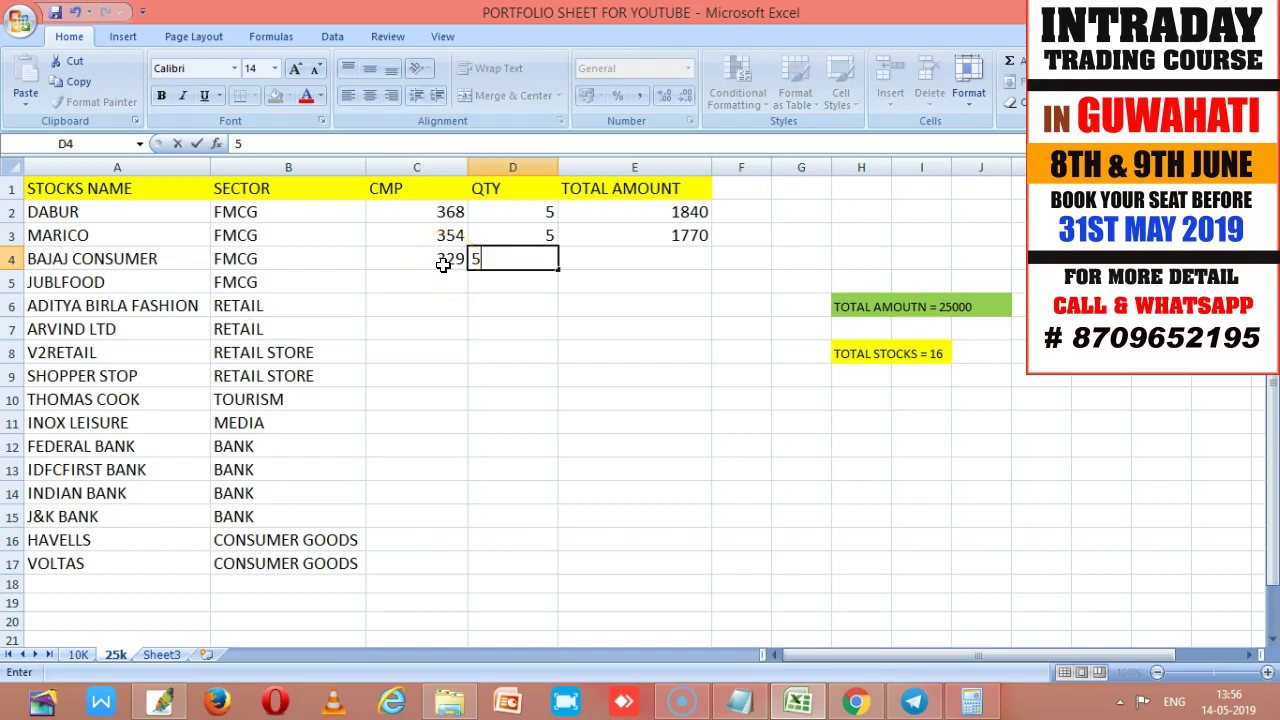
key(Tab)
Enter 1645 as BAJAJ CONSUMER's total amount in cell E4.
click(974, 703)
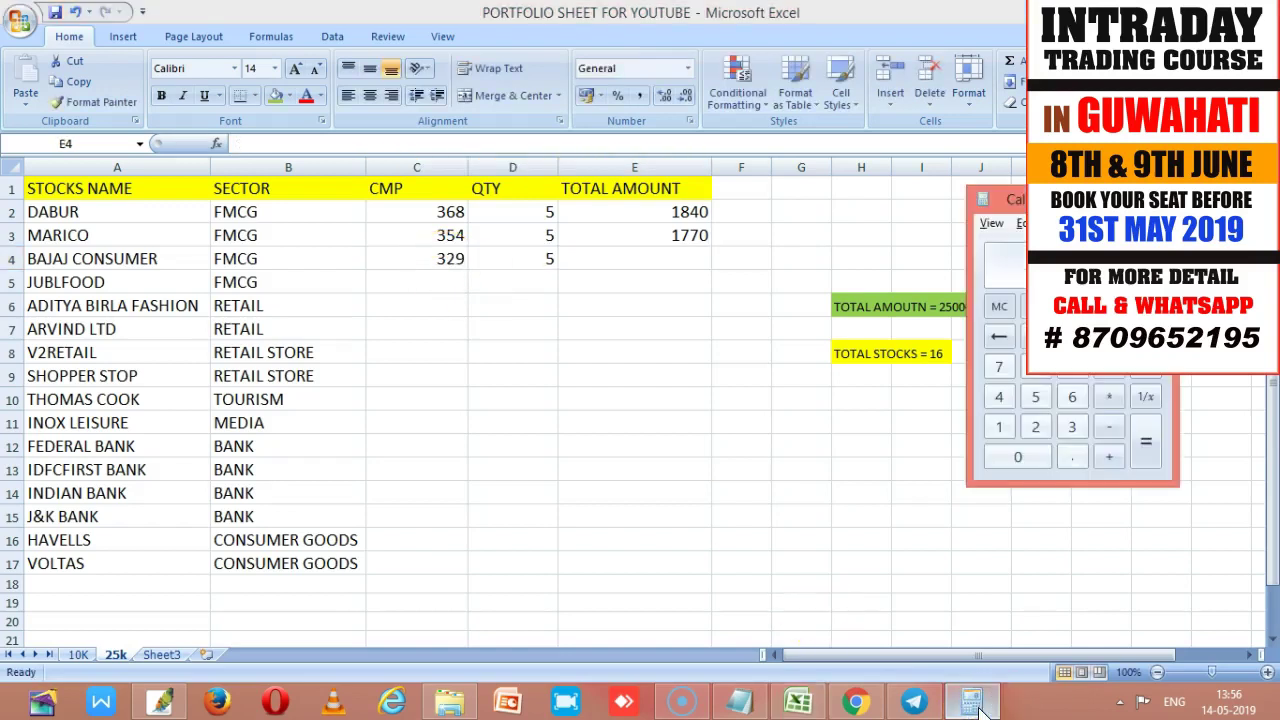
click(679, 249)
text(1645)
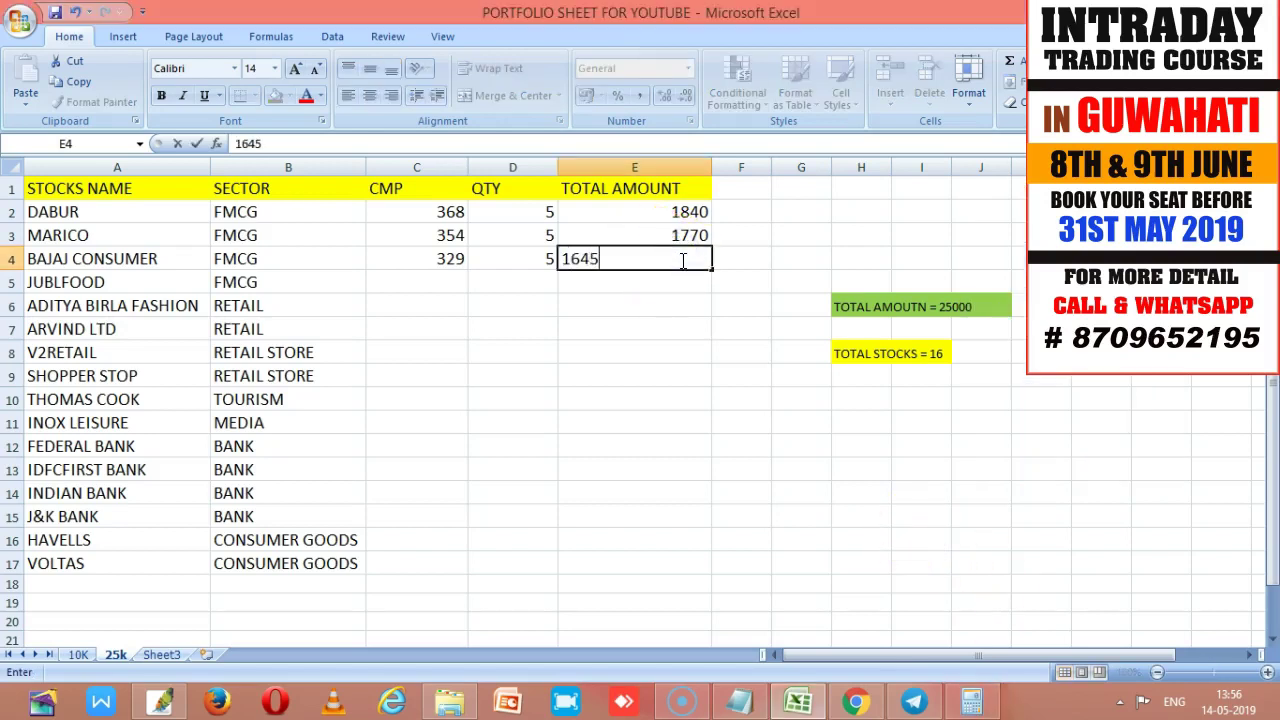
click(663, 322)
Enter 2 as JUBLFOOD's quantity in cell D5.
click(438, 288)
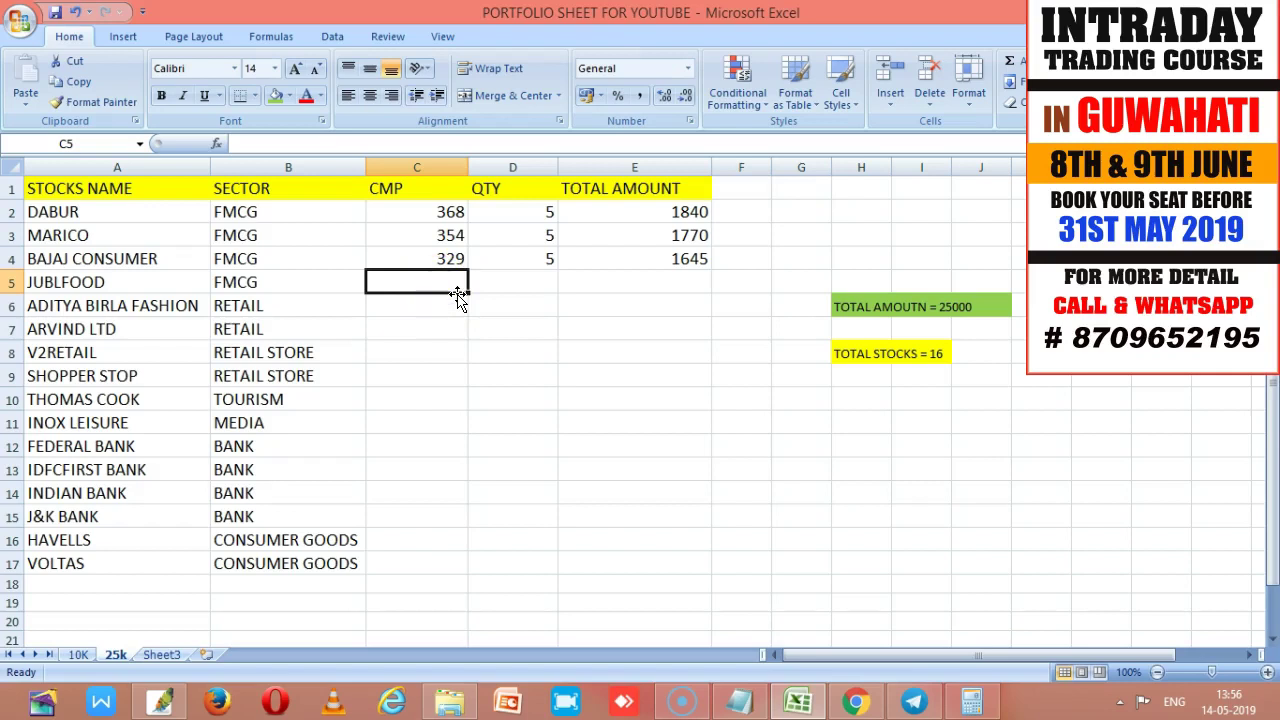
click(558, 287)
text(2)
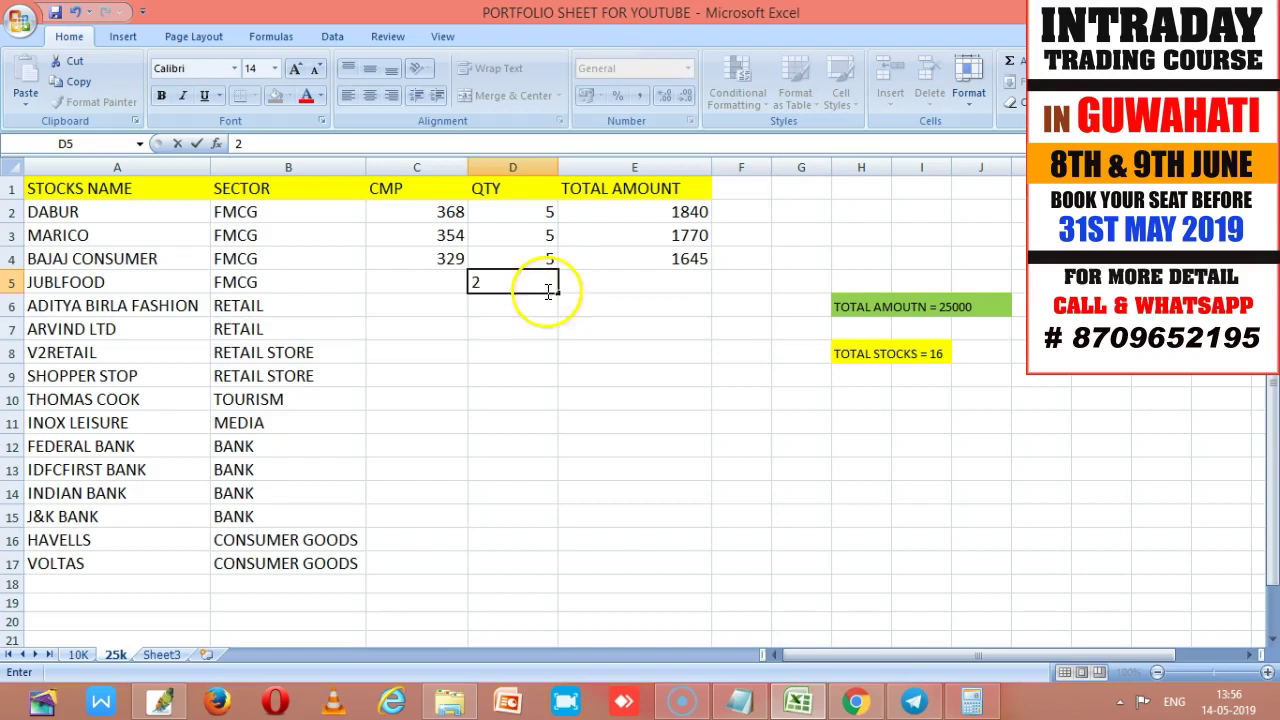
Select JUBLFOOD's CMP cell C5, then look up the JUBLFOOD stock chart on the trading site in Chrome.
click(420, 284)
click(855, 703)
click(113, 90)
text(JUBLFOOD)
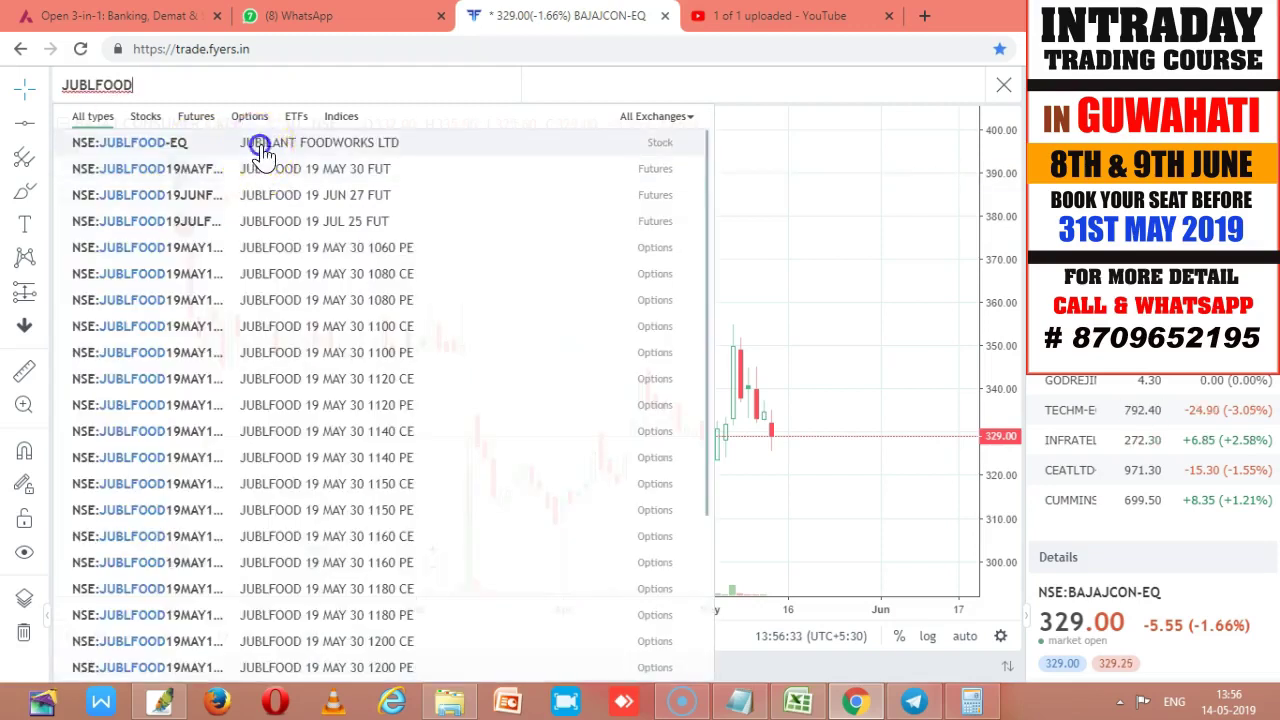
click(257, 145)
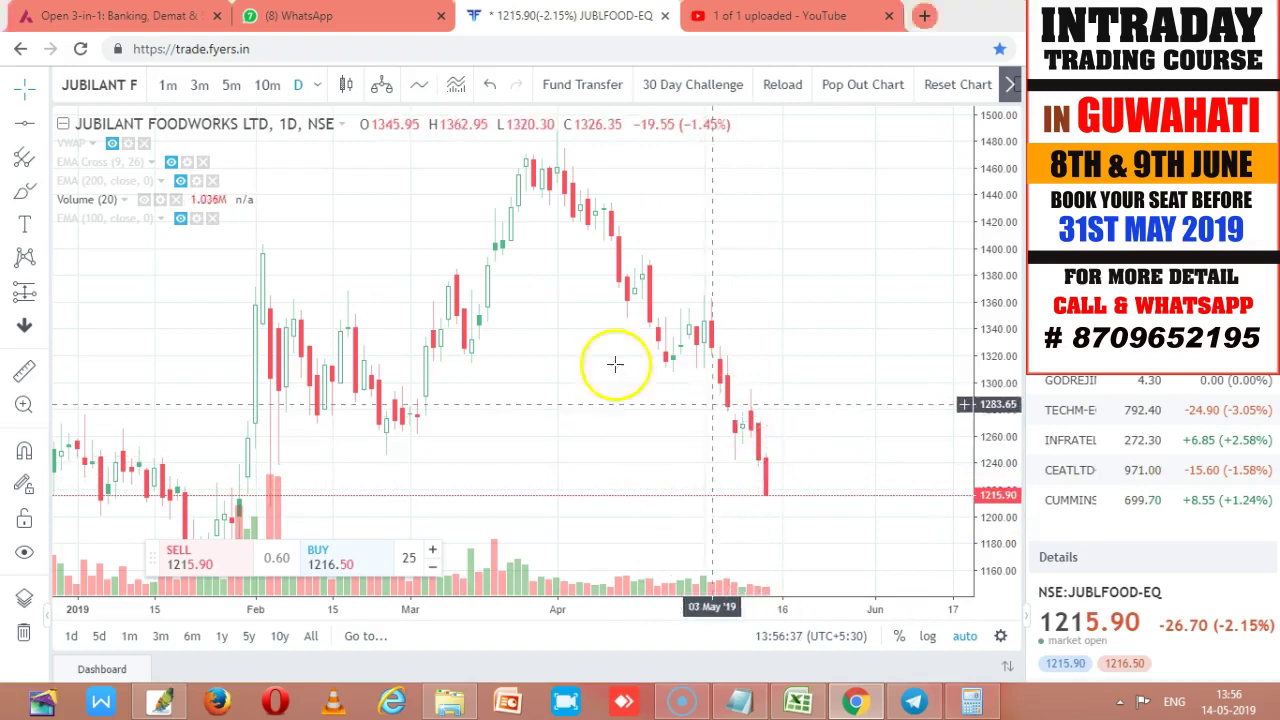
Back in Excel, enter 1216 as JUBLFOOD's CMP in cell C5 and 2432 as its total amount in E5.
key(alt+Tab)
text(12)
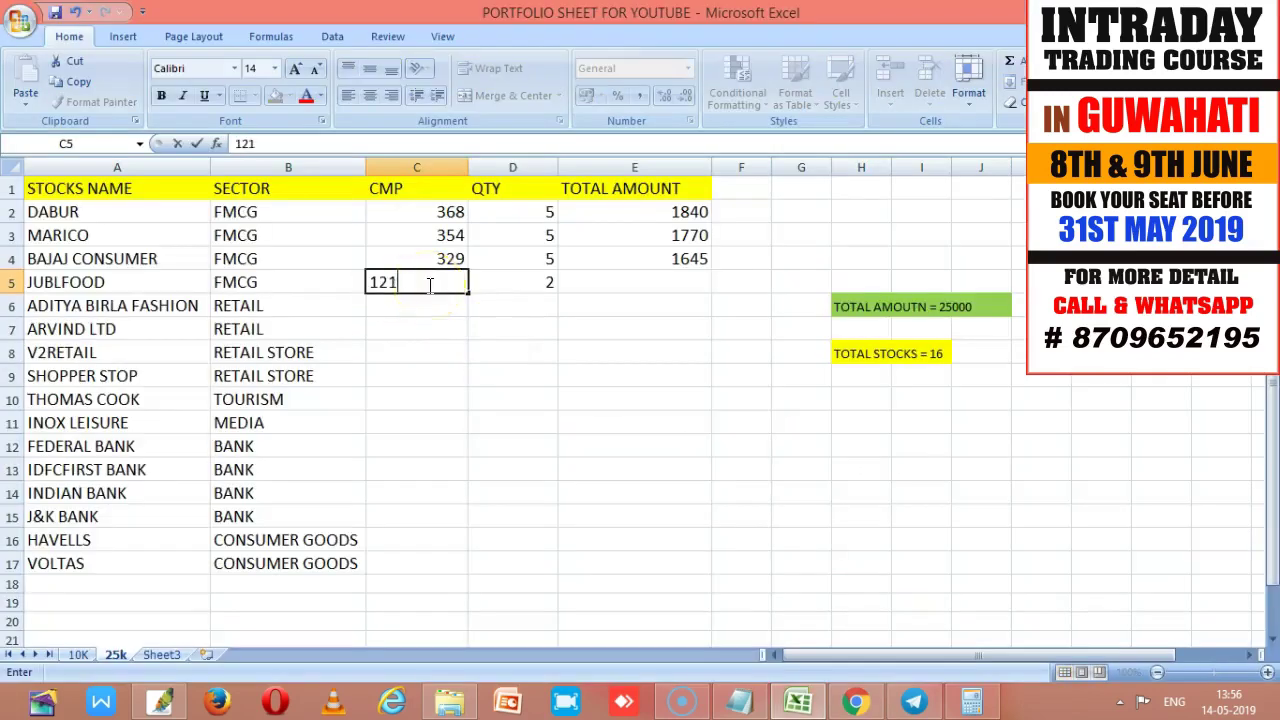
key(Tab)
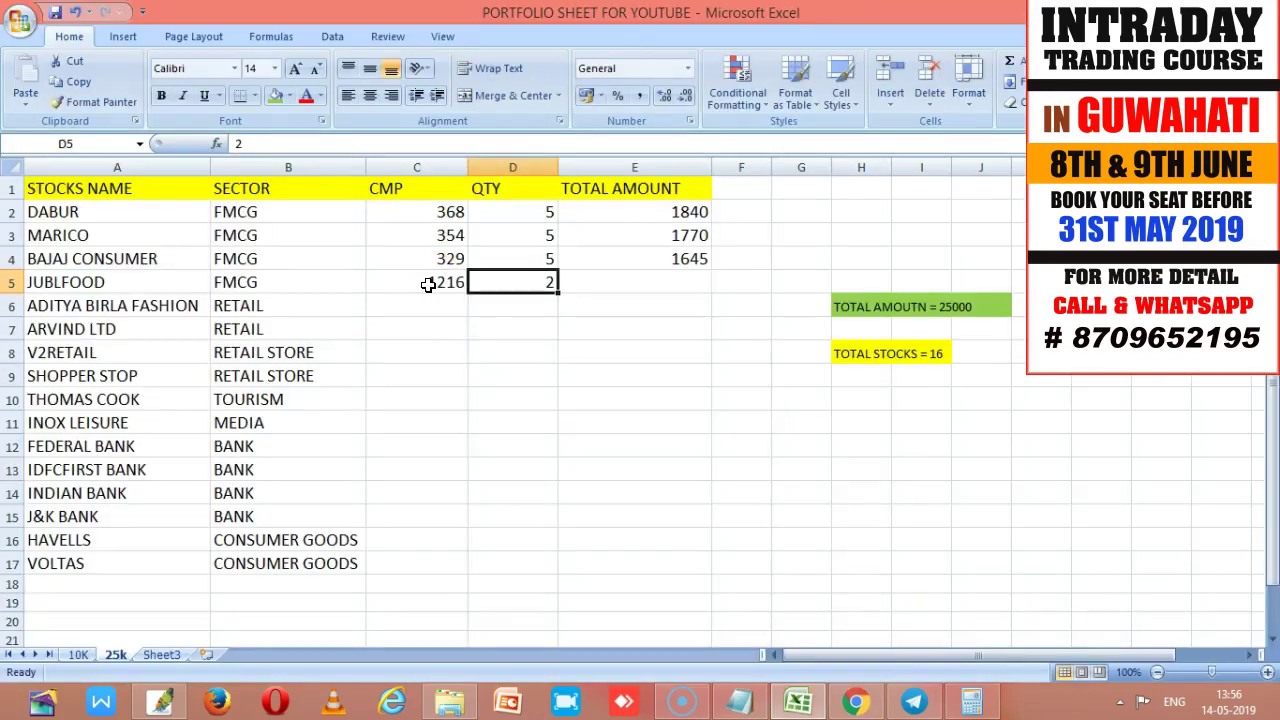
key(Tab)
text(3)
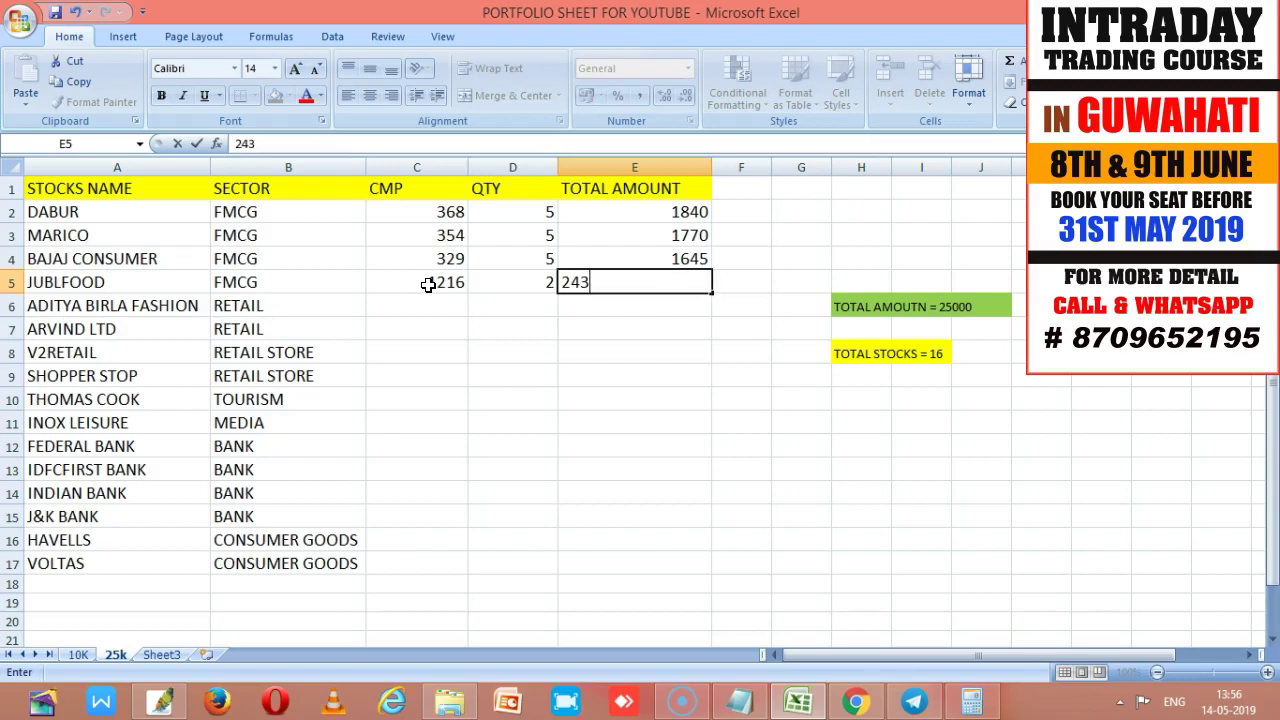
key(Tab)
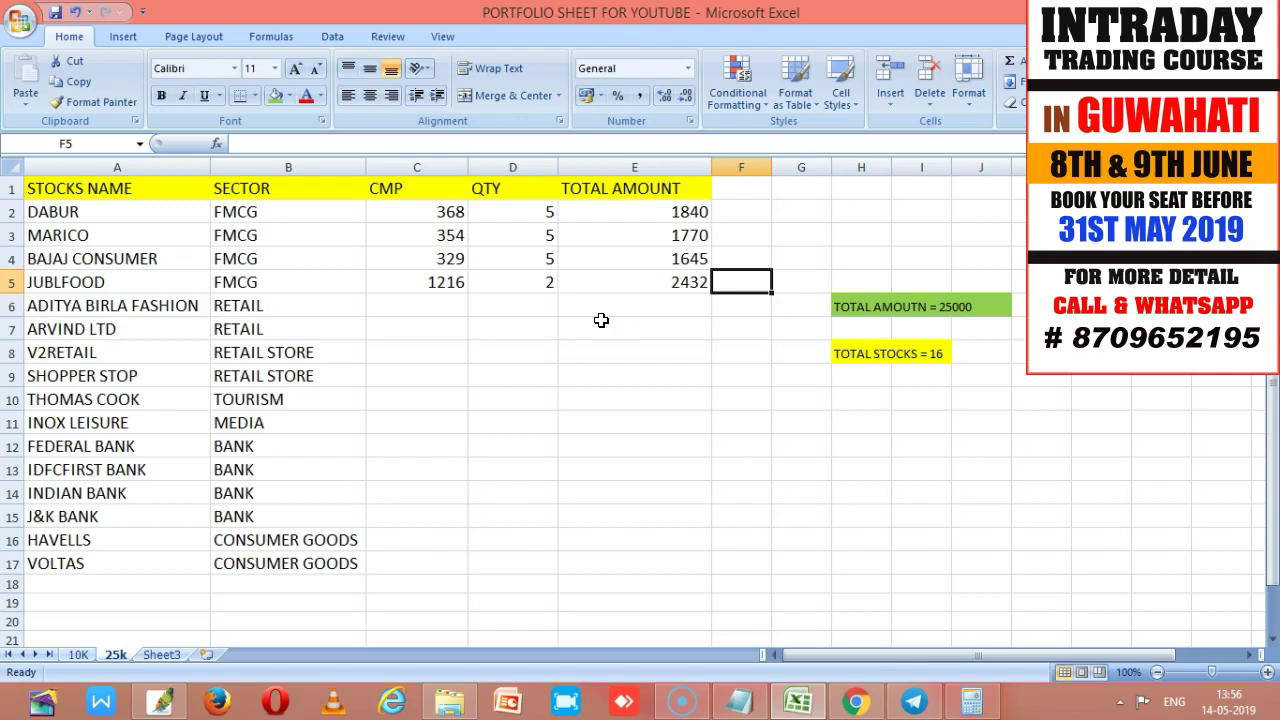
Select ADITYA BIRLA FASHION's CMP cell C6, then look up the ADITYA BIRLA FASHION & RT chart on the trading site in Chrome.
click(160, 306)
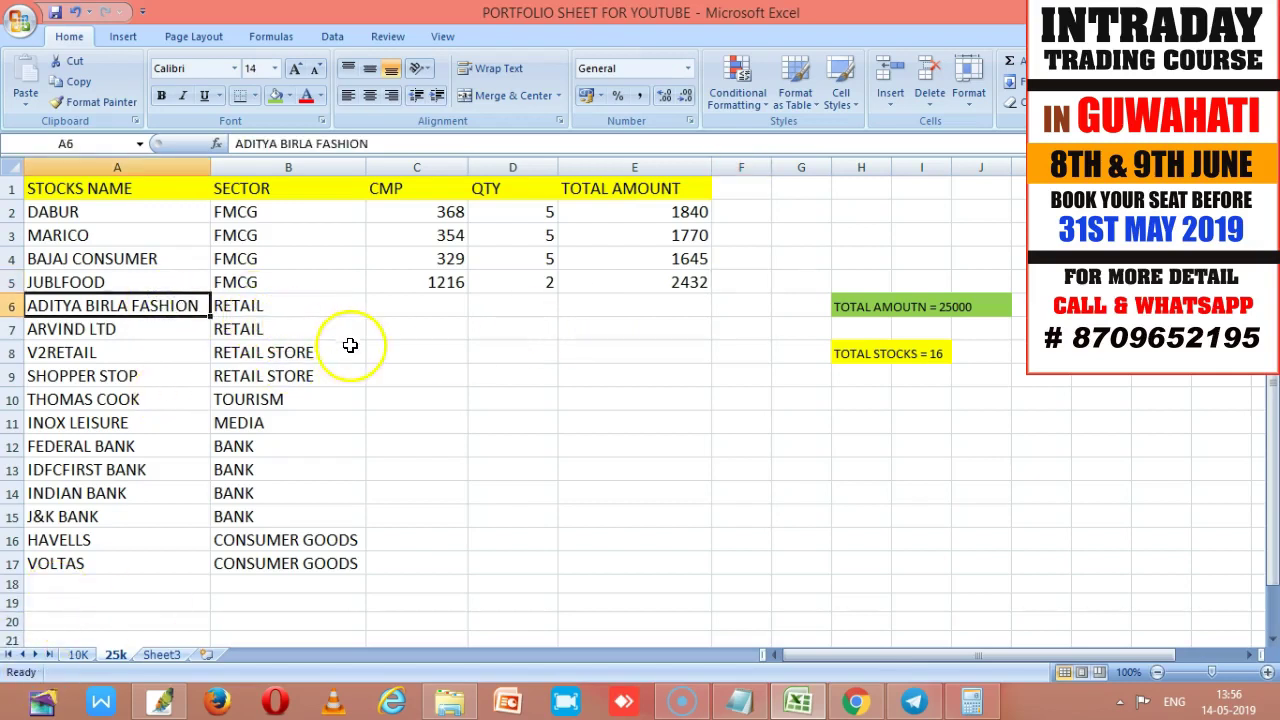
click(449, 307)
key(alt)
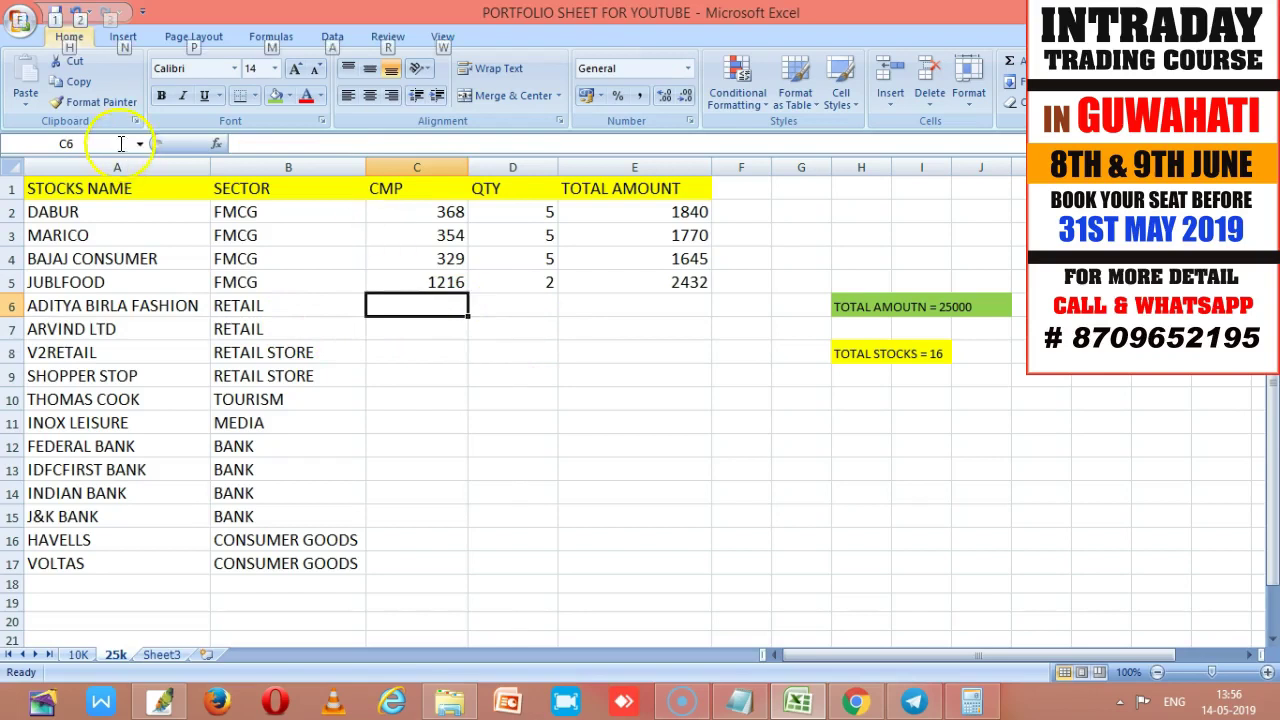
click(876, 700)
click(101, 86)
text(AD)
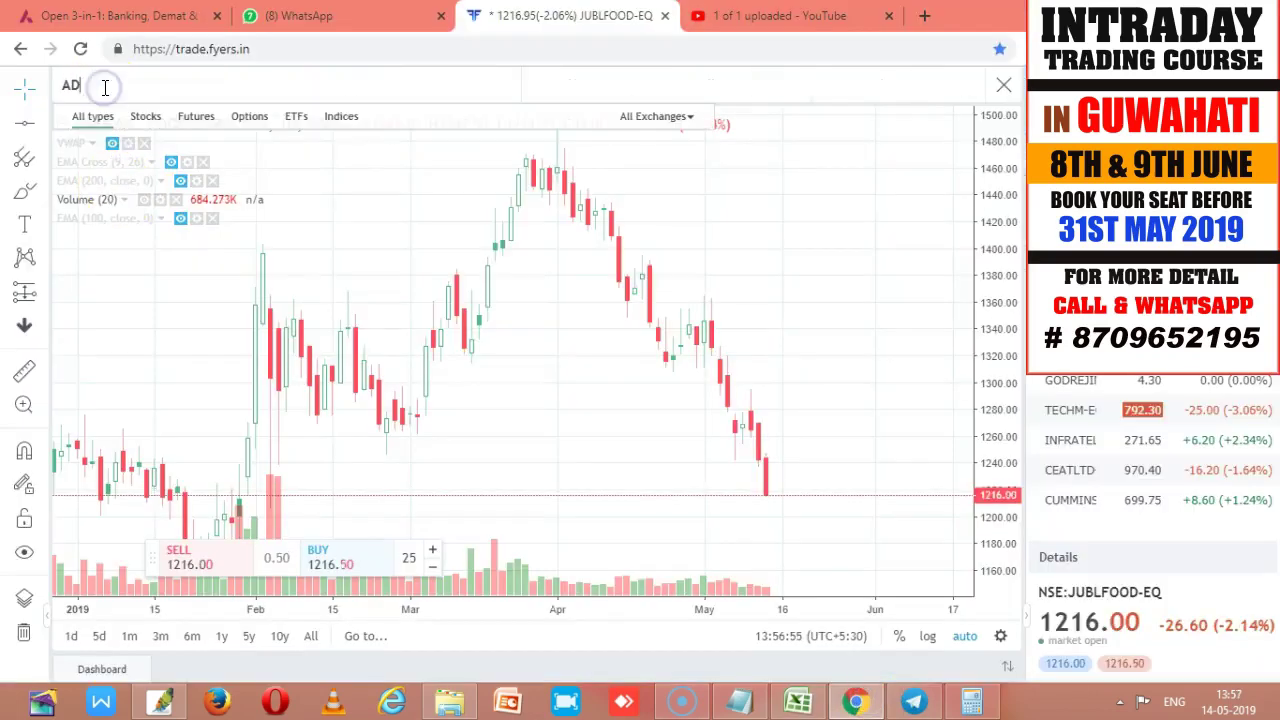
text(ITYA BIRLA)
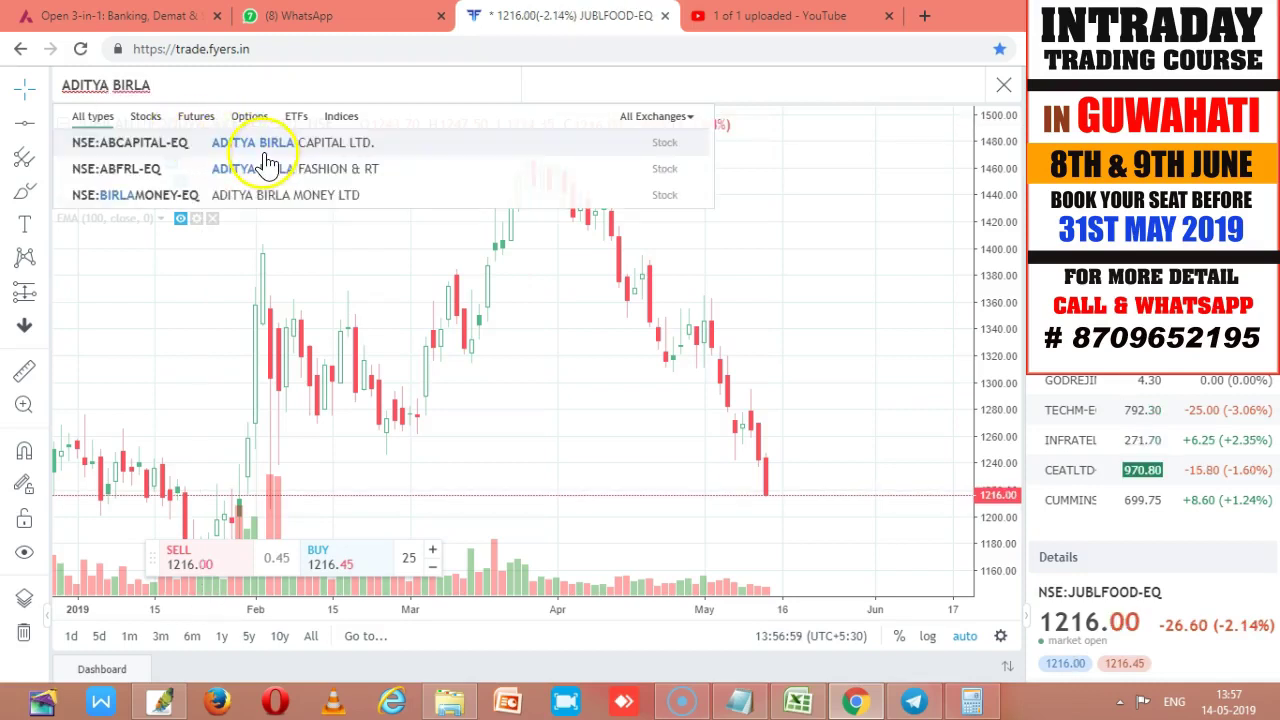
click(297, 168)
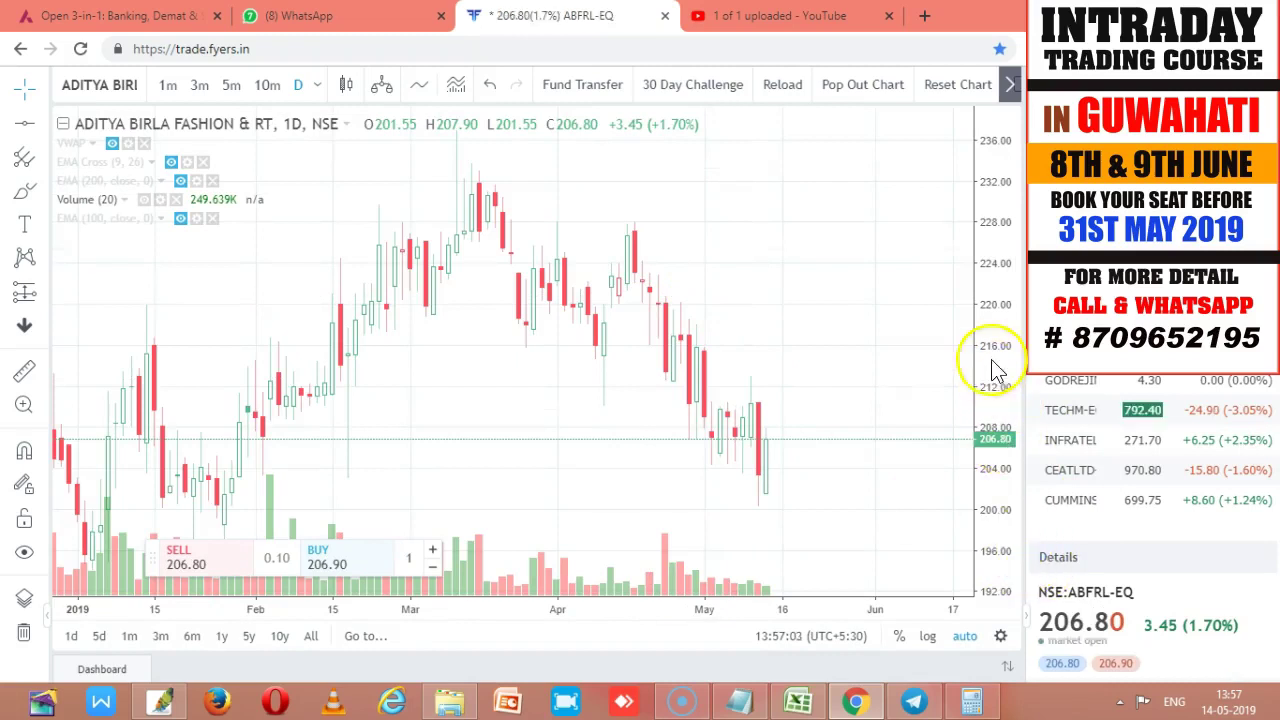
drag(1008, 351, 905, 288)
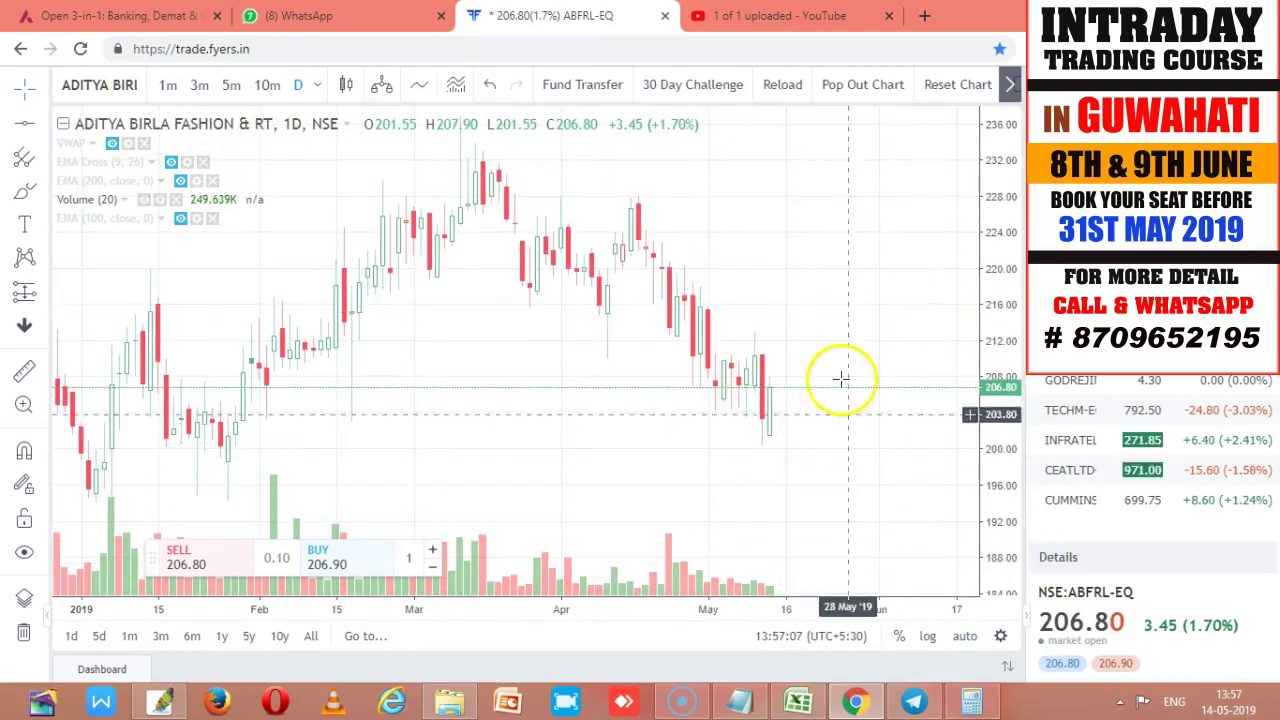
Back in Excel, fill ADITYA BIRLA FASHION's row 6 with CMP 206, quantity 10 and total amount 2060.
click(971, 700)
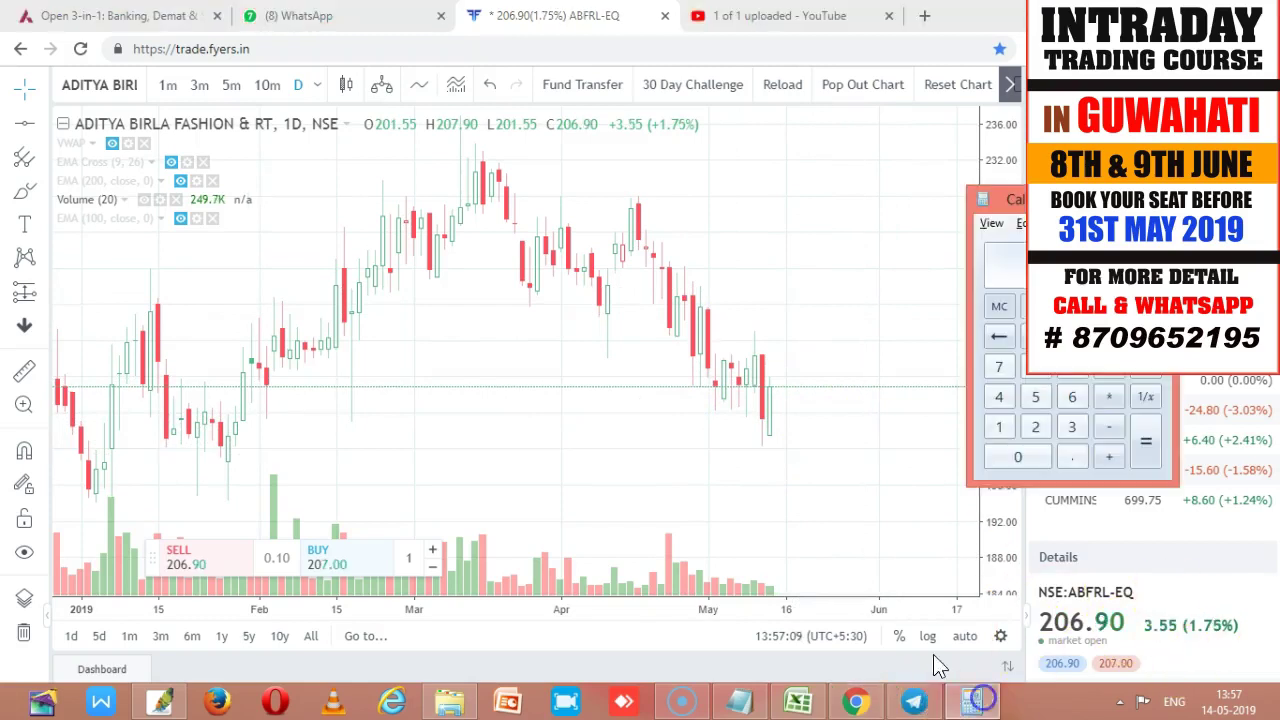
click(798, 702)
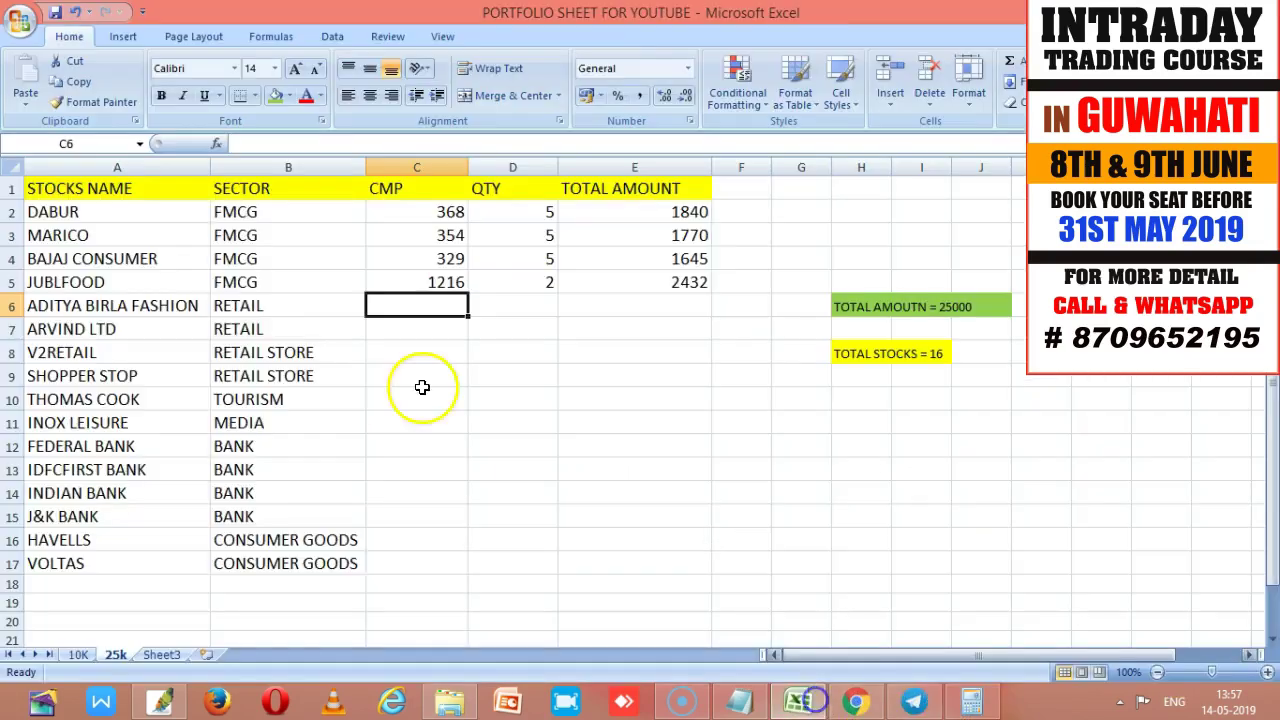
text(206)
key(Tab)
text(10)
key(Tab)
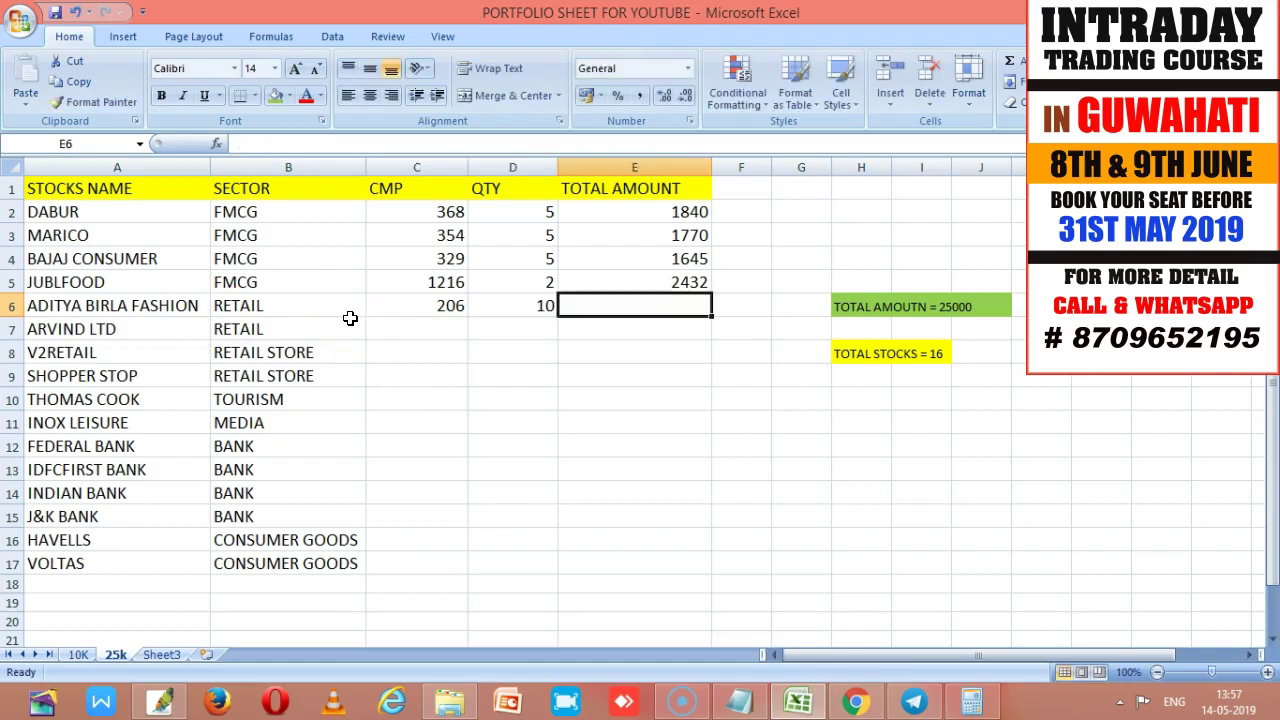
text(2060)
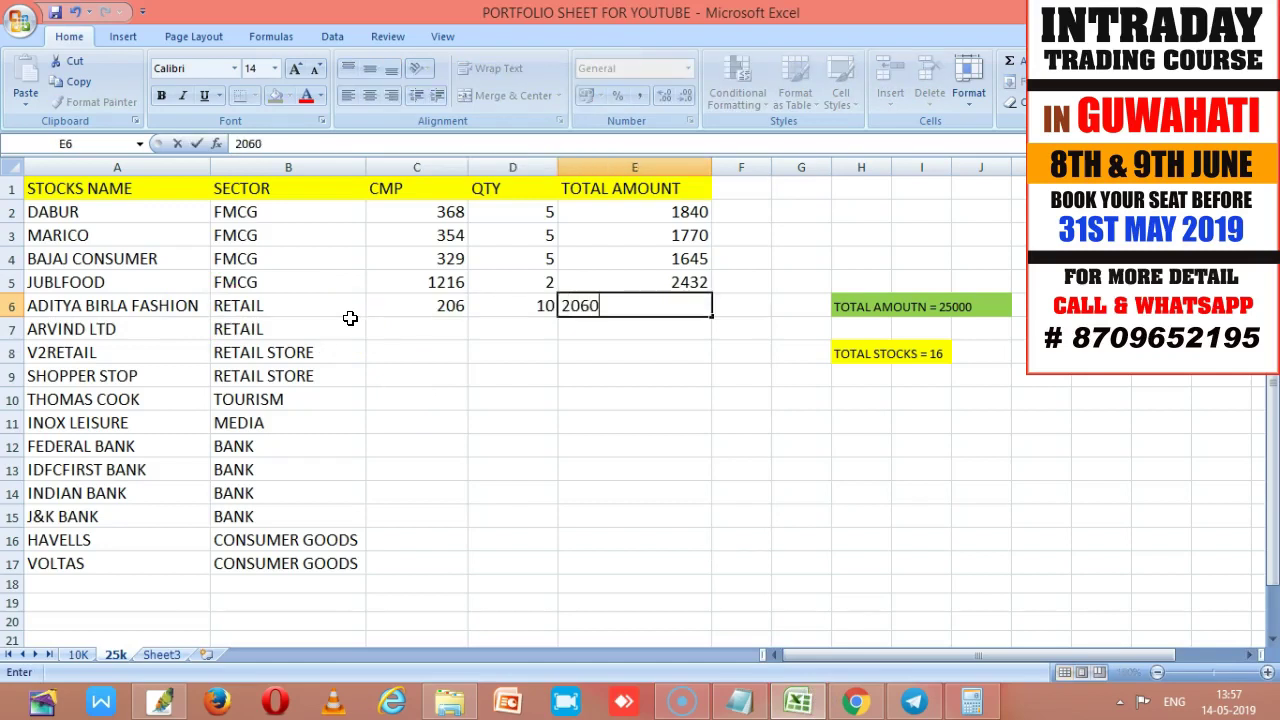
key(Tab)
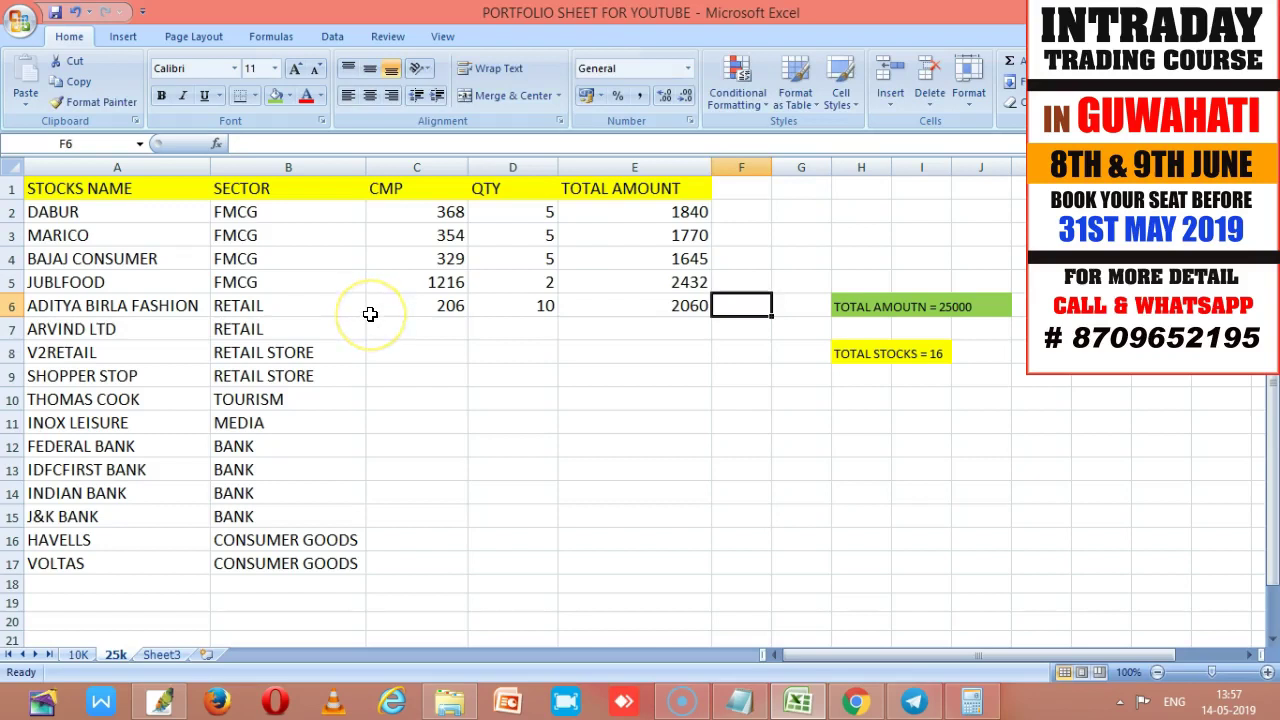
Select ARVIND LTD's CMP cell C7 and switch to the trading site in Chrome.
click(149, 334)
click(417, 335)
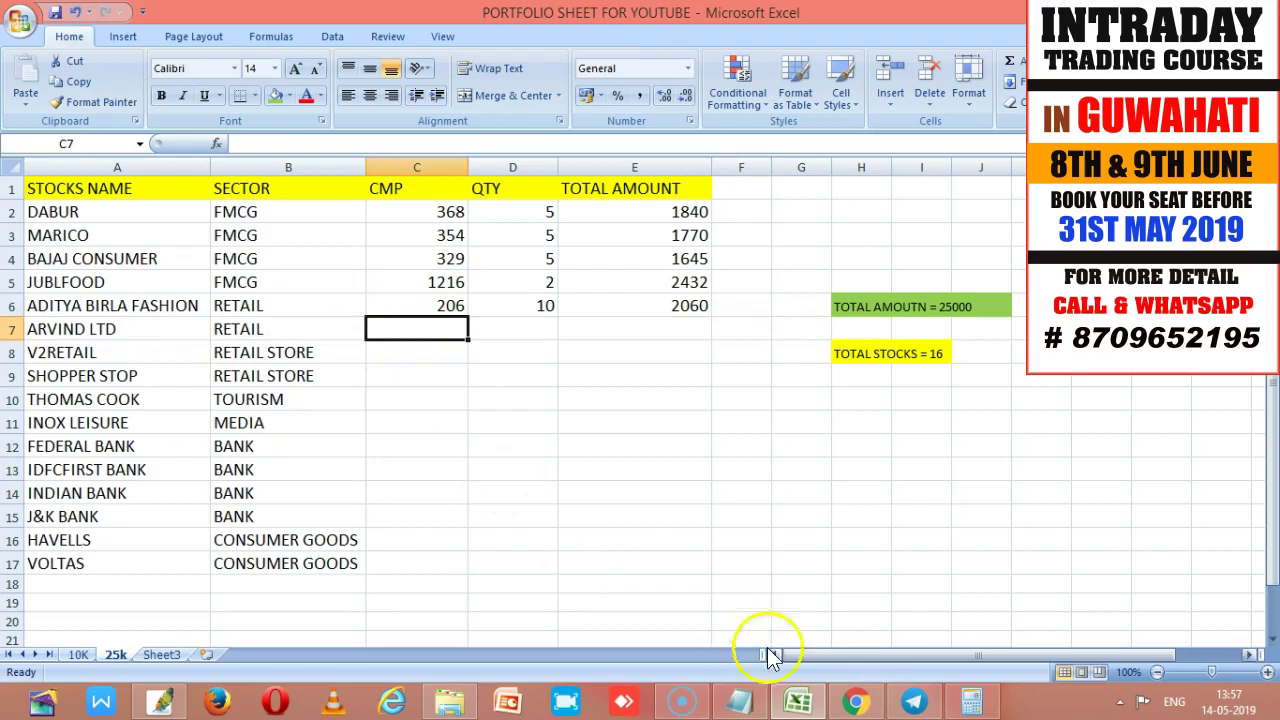
click(858, 702)
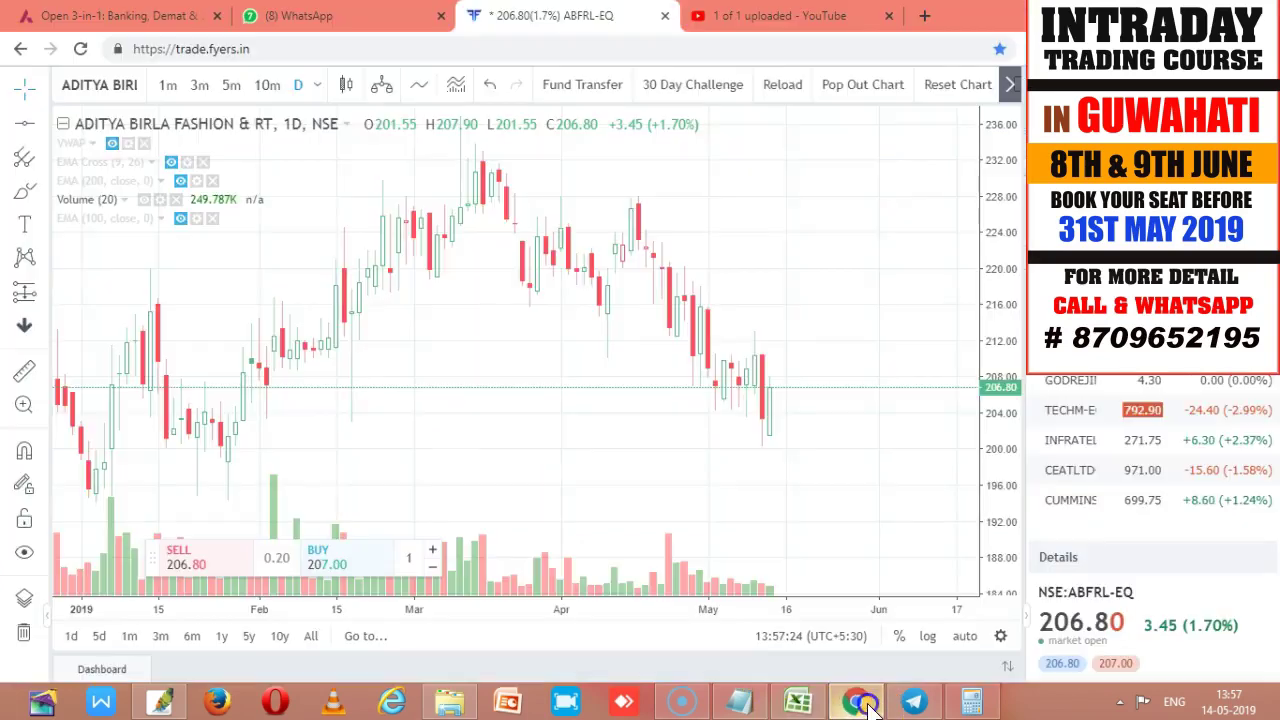
click(89, 80)
text(ARVIND)
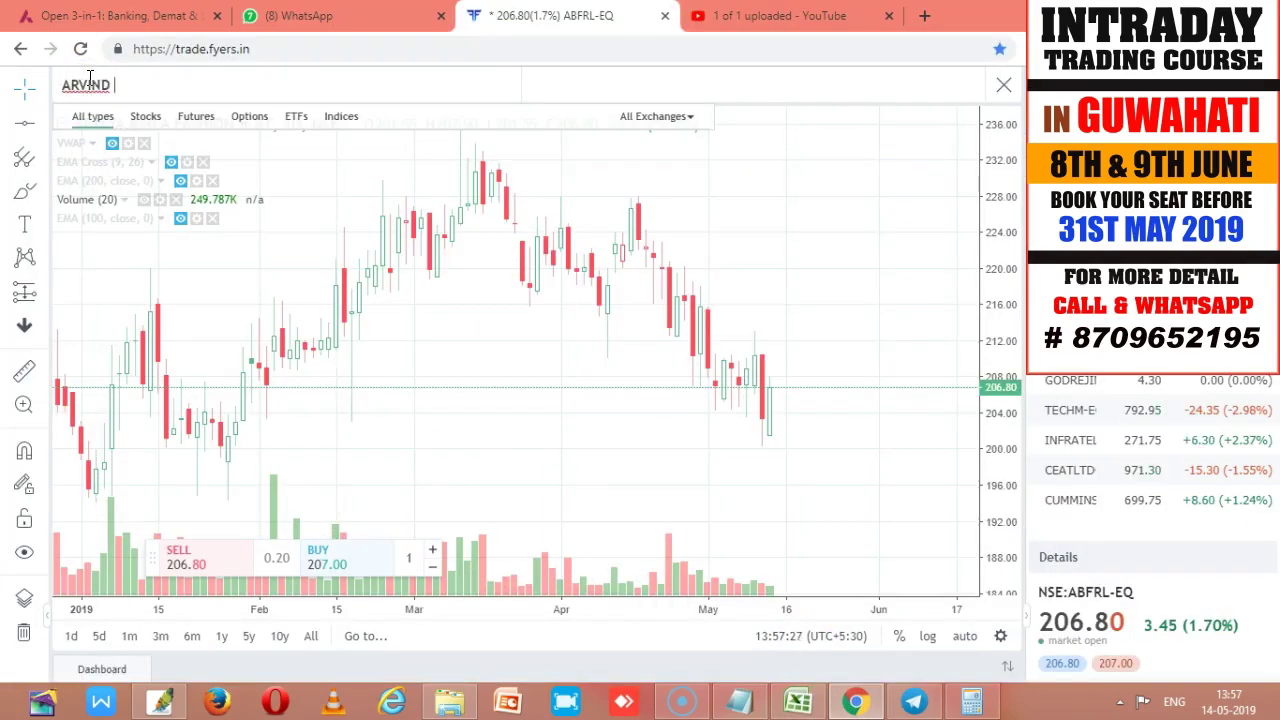
text( LT)
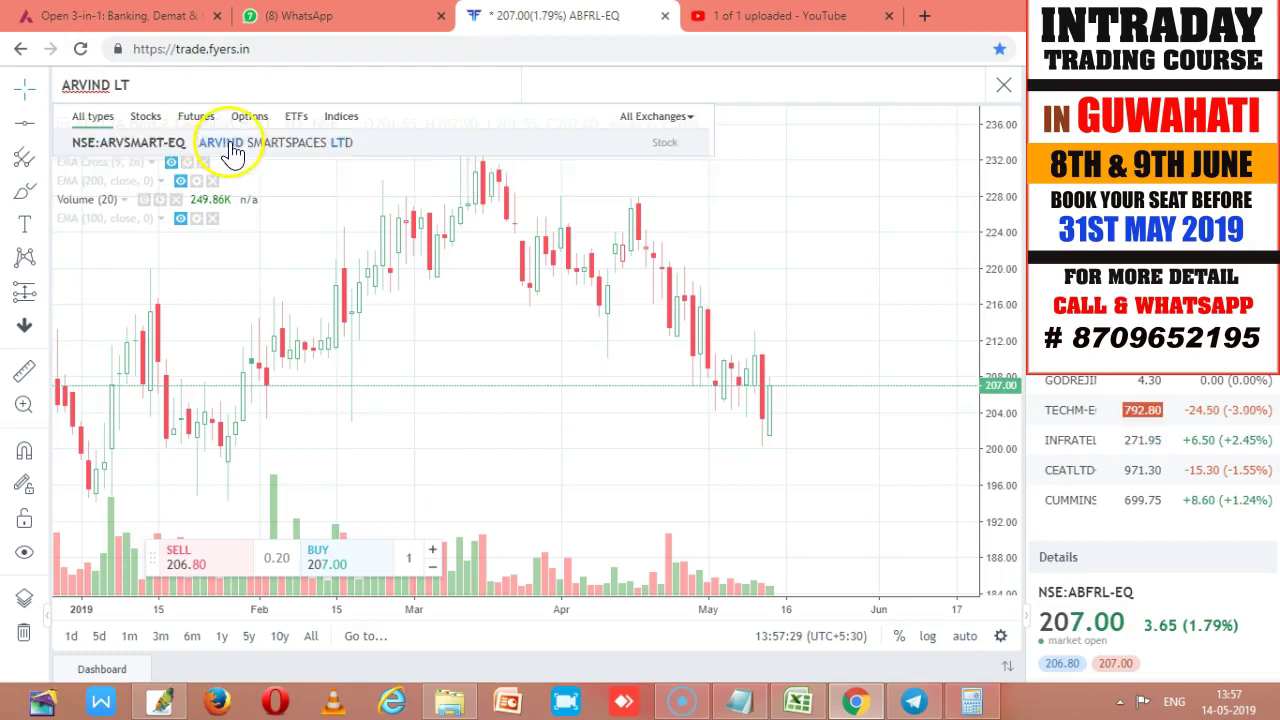
key(Return)
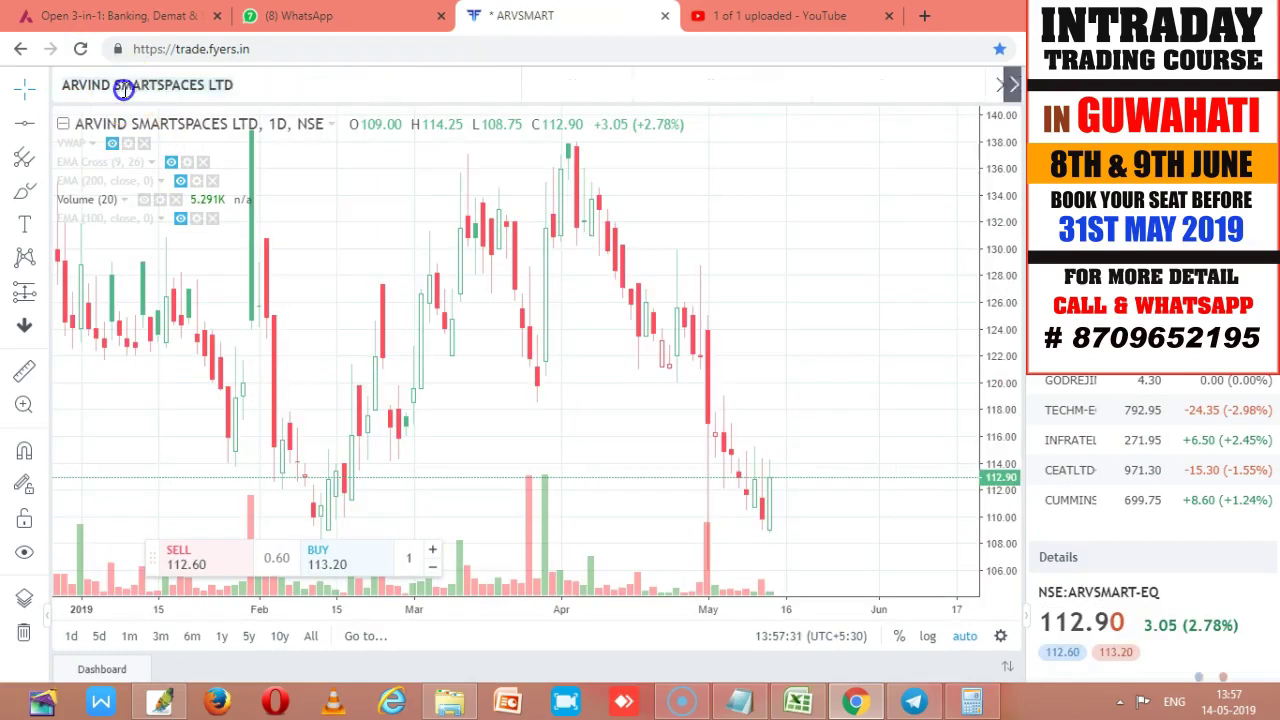
Search the trading site for ARVIND and open the ARVIND LIMITED stock chart to read its current price.
click(123, 84)
text(ARVIND)
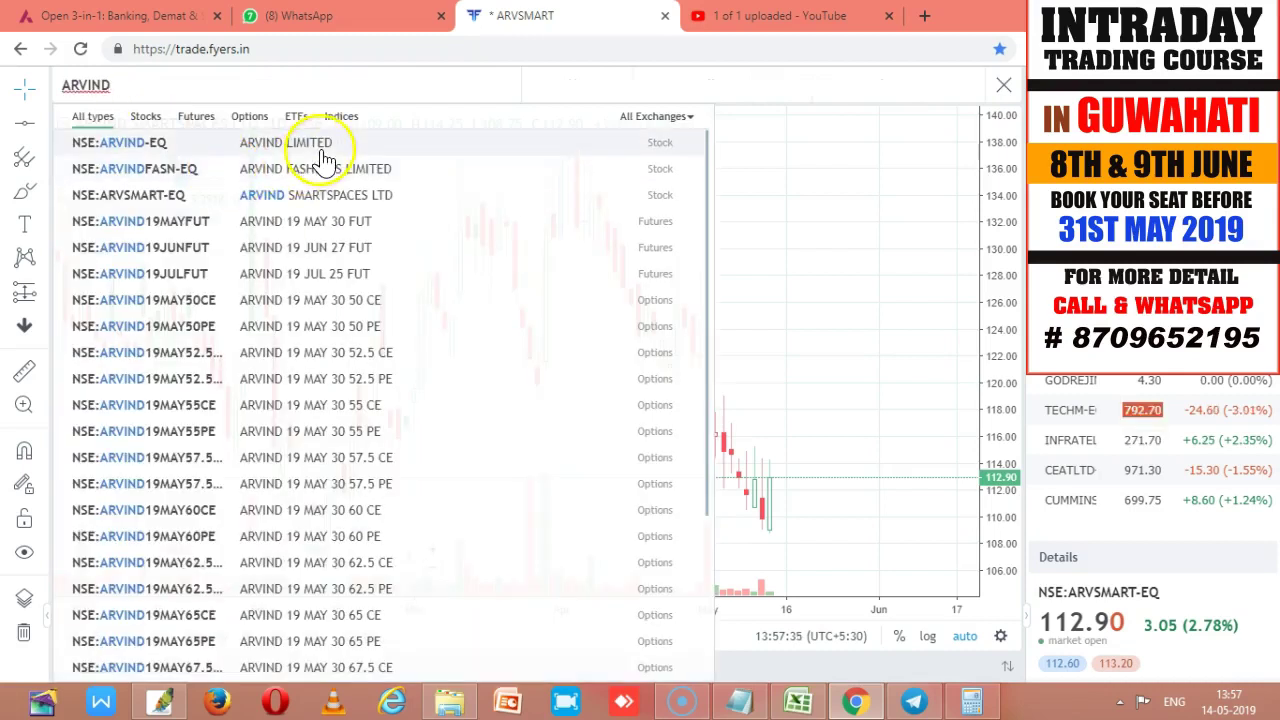
click(380, 152)
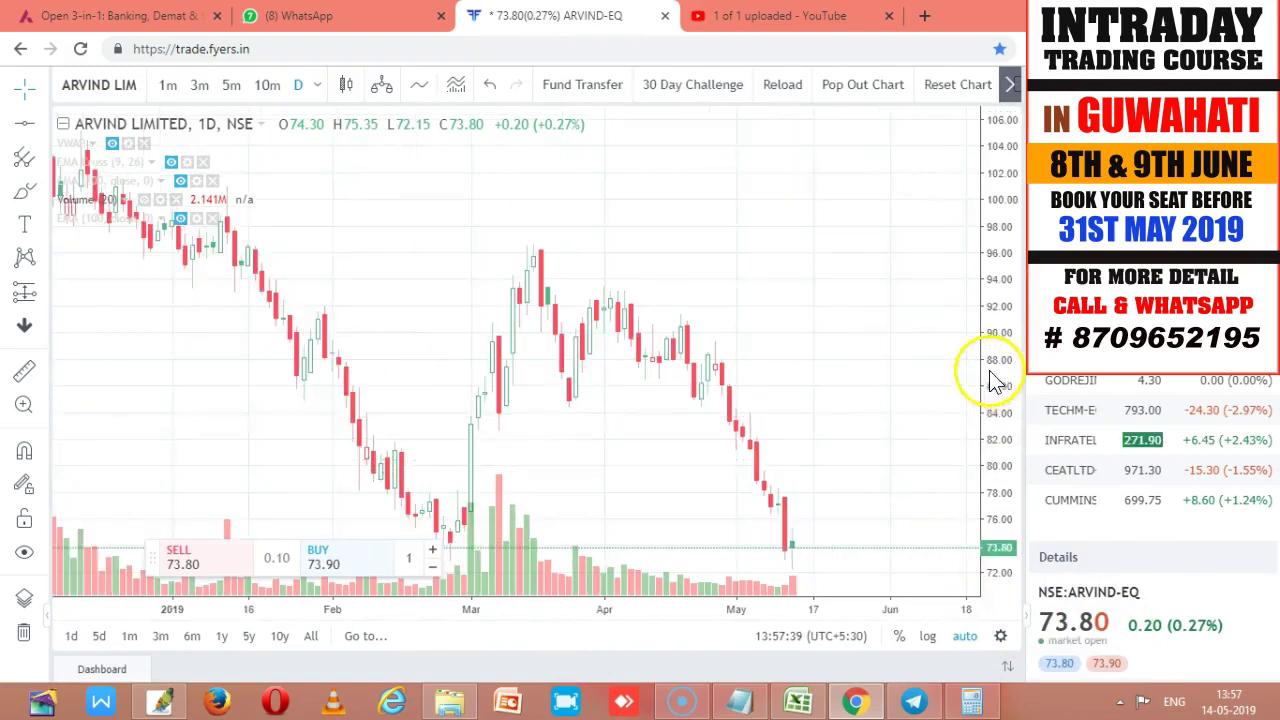
drag(986, 371, 986, 451)
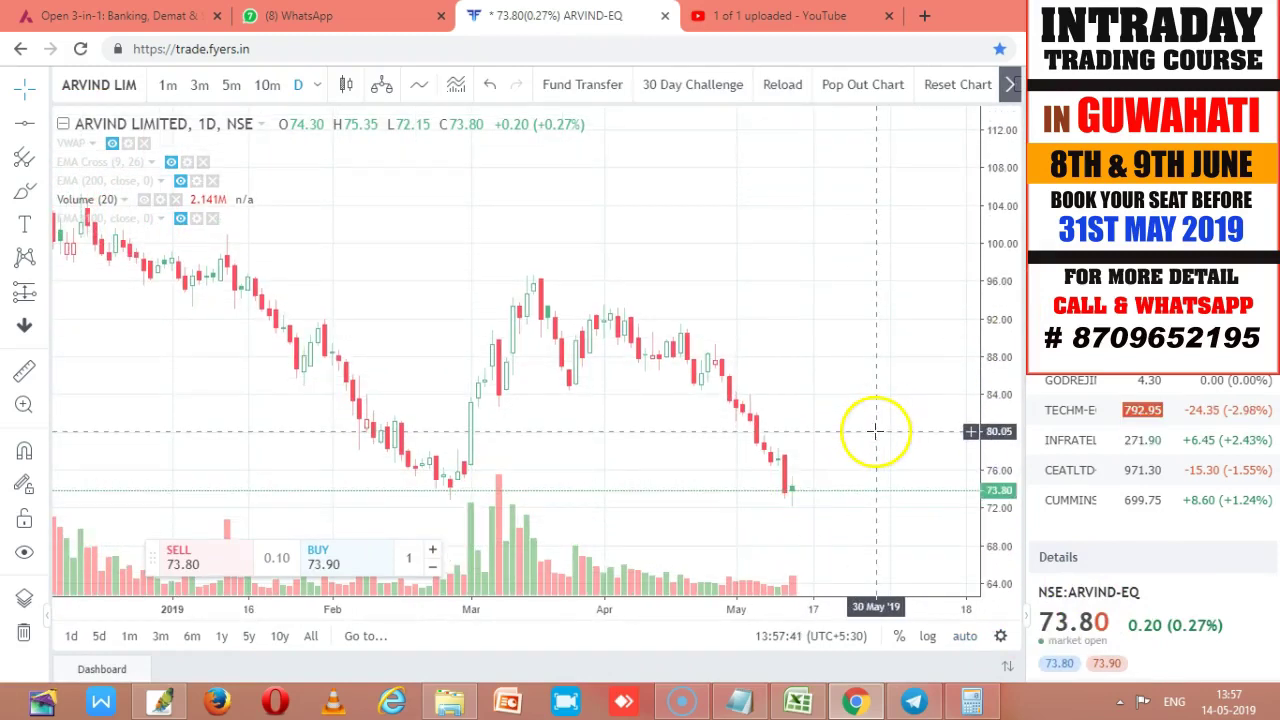
Back in Excel, fill ARVIND LTD's row 7 with CMP 74, quantity 20 and total amount 1480.
click(971, 702)
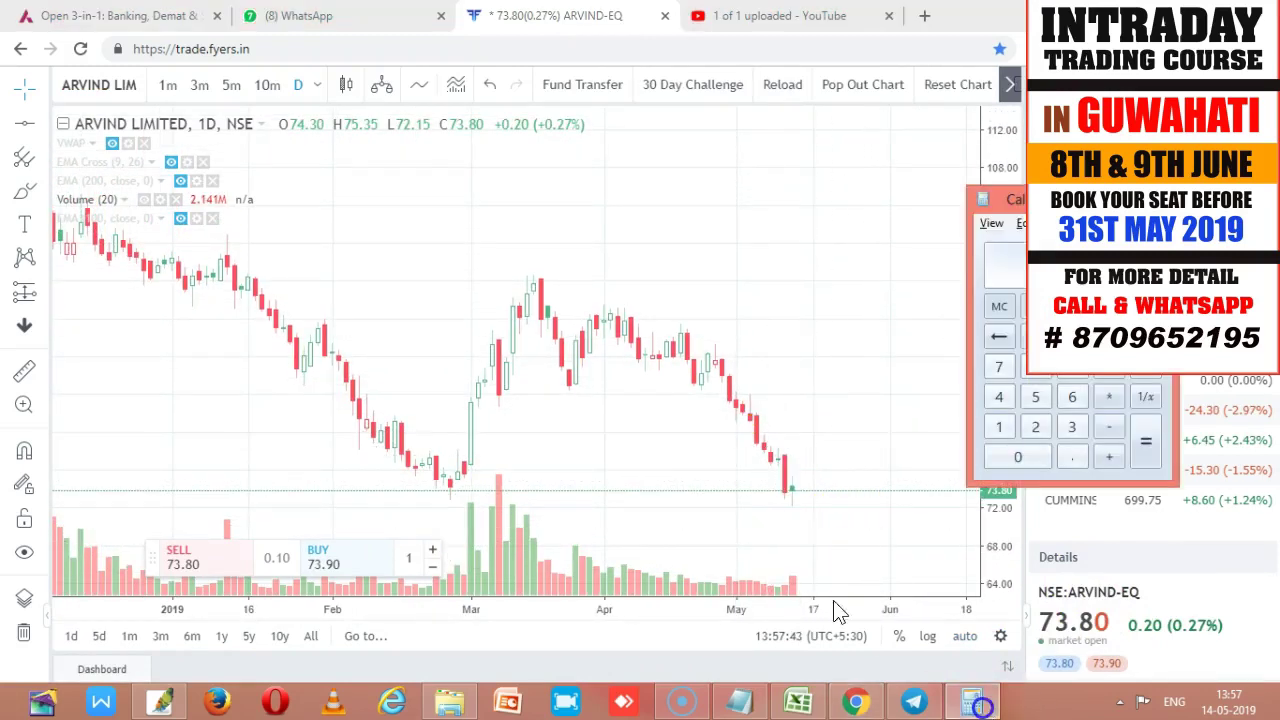
click(853, 703)
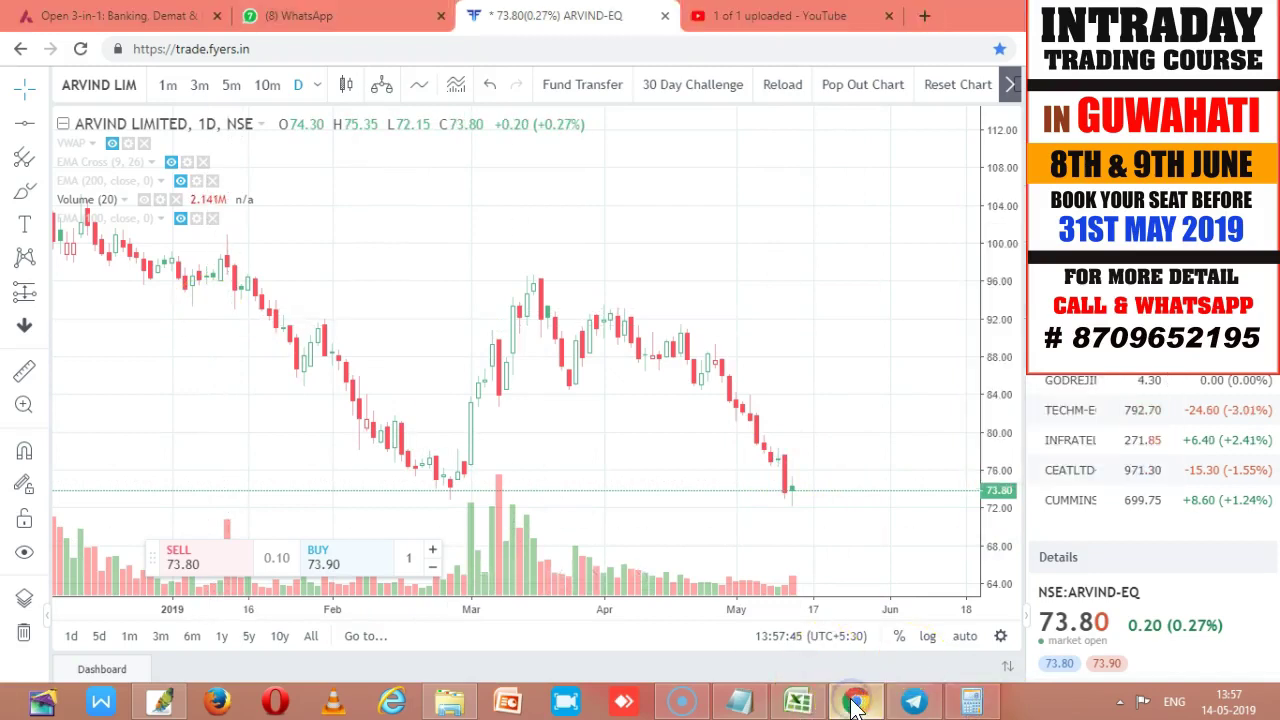
click(797, 703)
text(74)
key(Tab)
text(20)
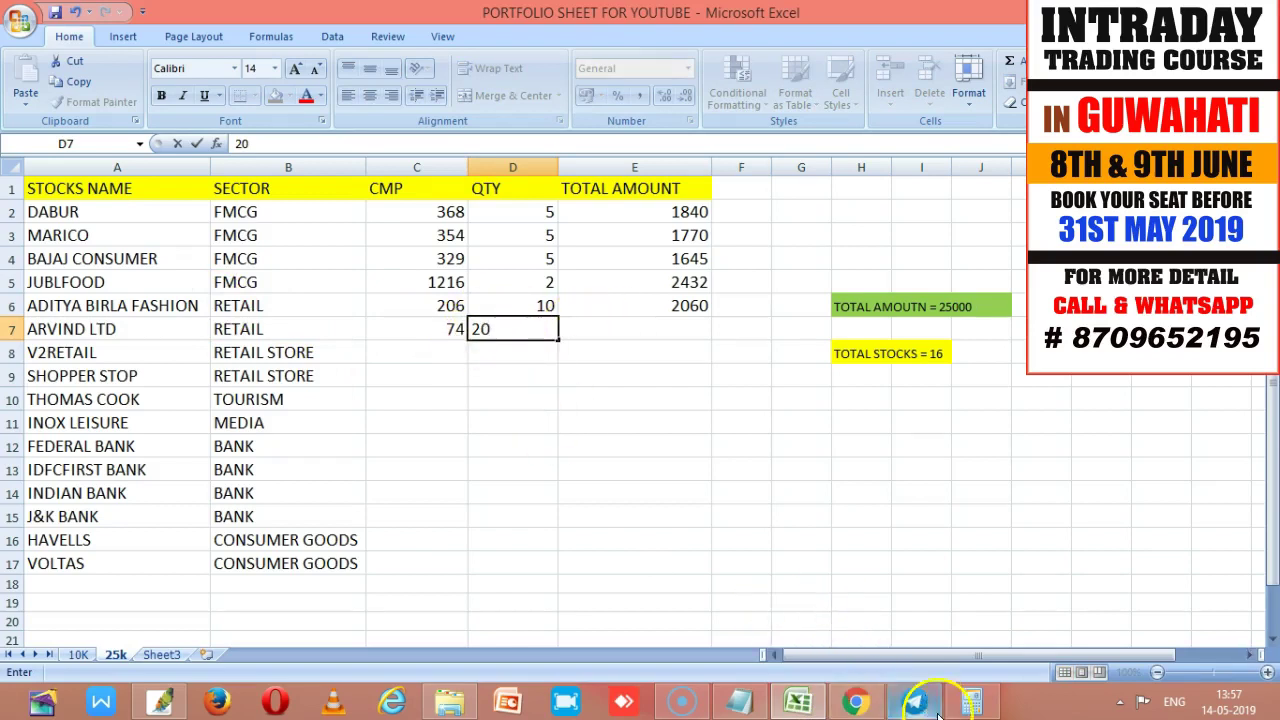
click(978, 703)
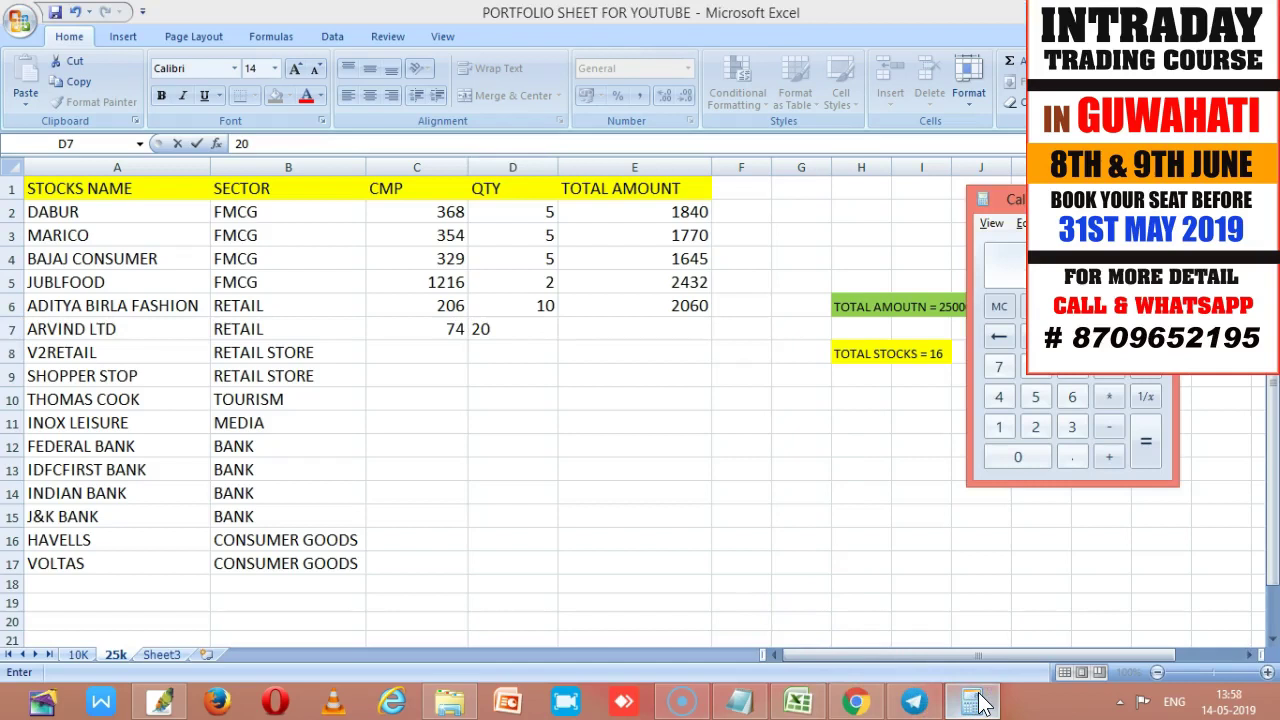
click(666, 326)
click(670, 327)
text(1480)
key(Tab)
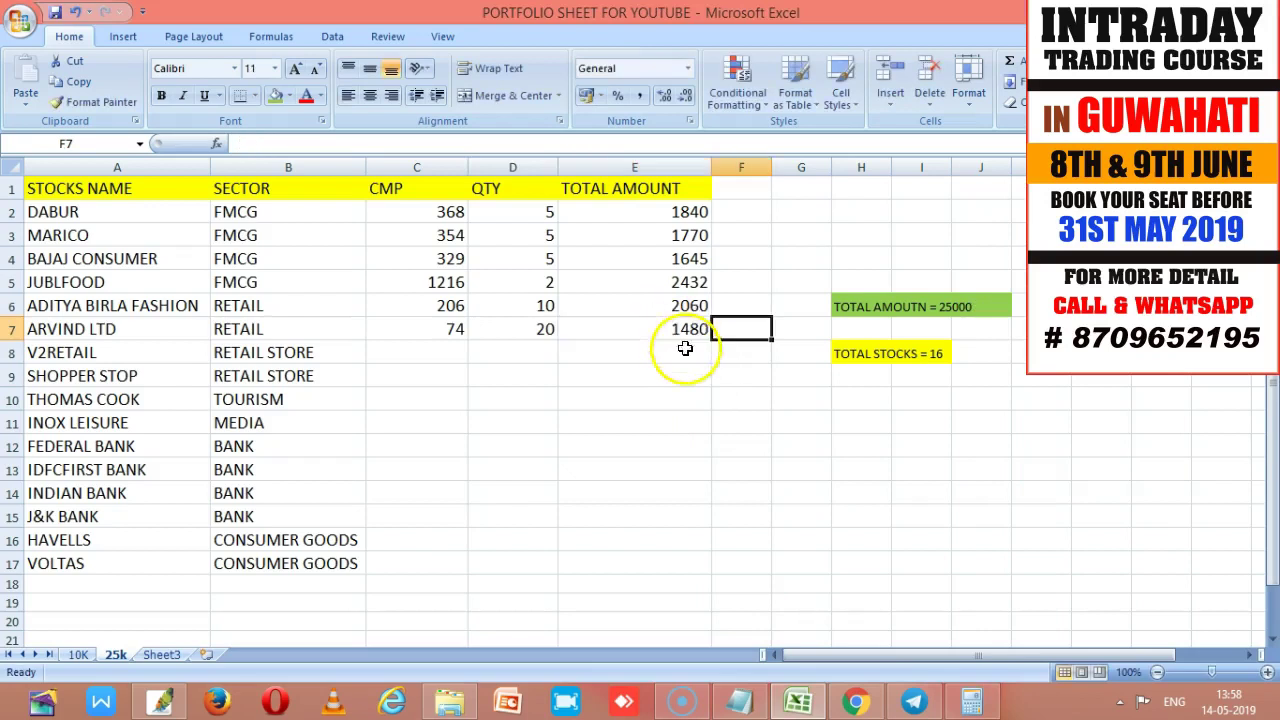
click(692, 210)
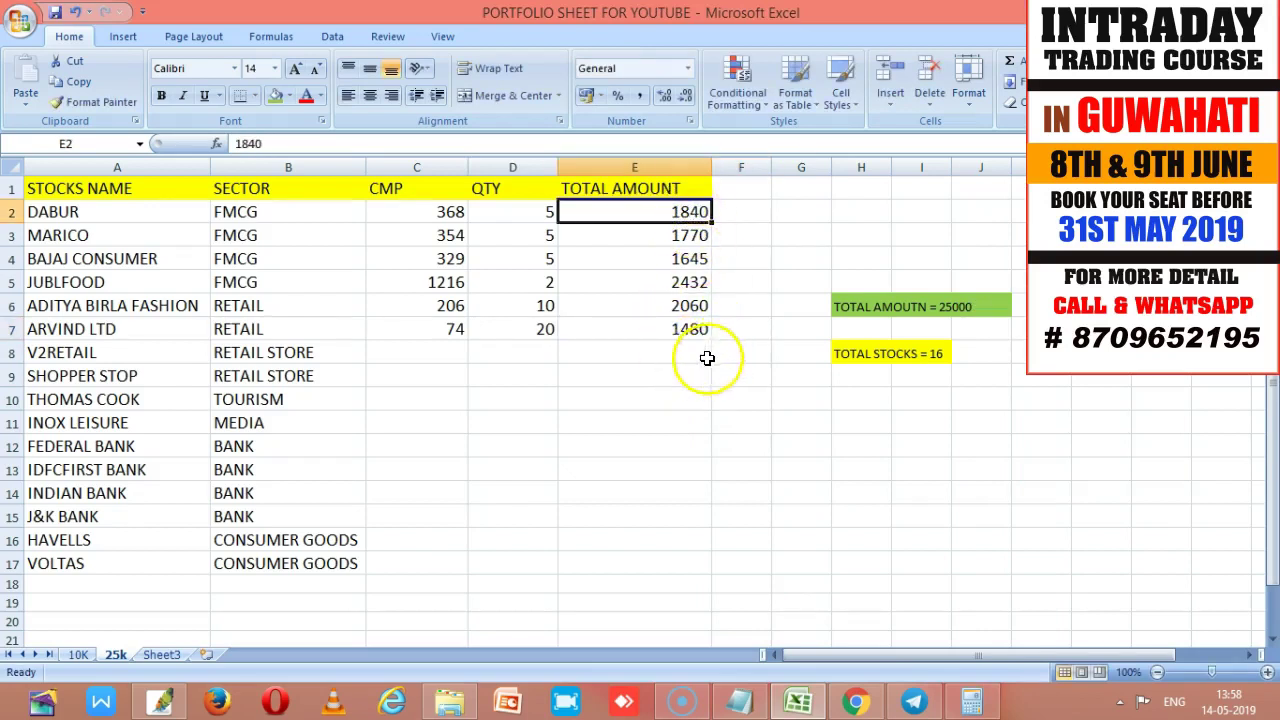
Select V2RETAIL's CMP cell C8, then look up the V2 RETAIL LIMITED chart on the trading site in Chrome.
click(454, 355)
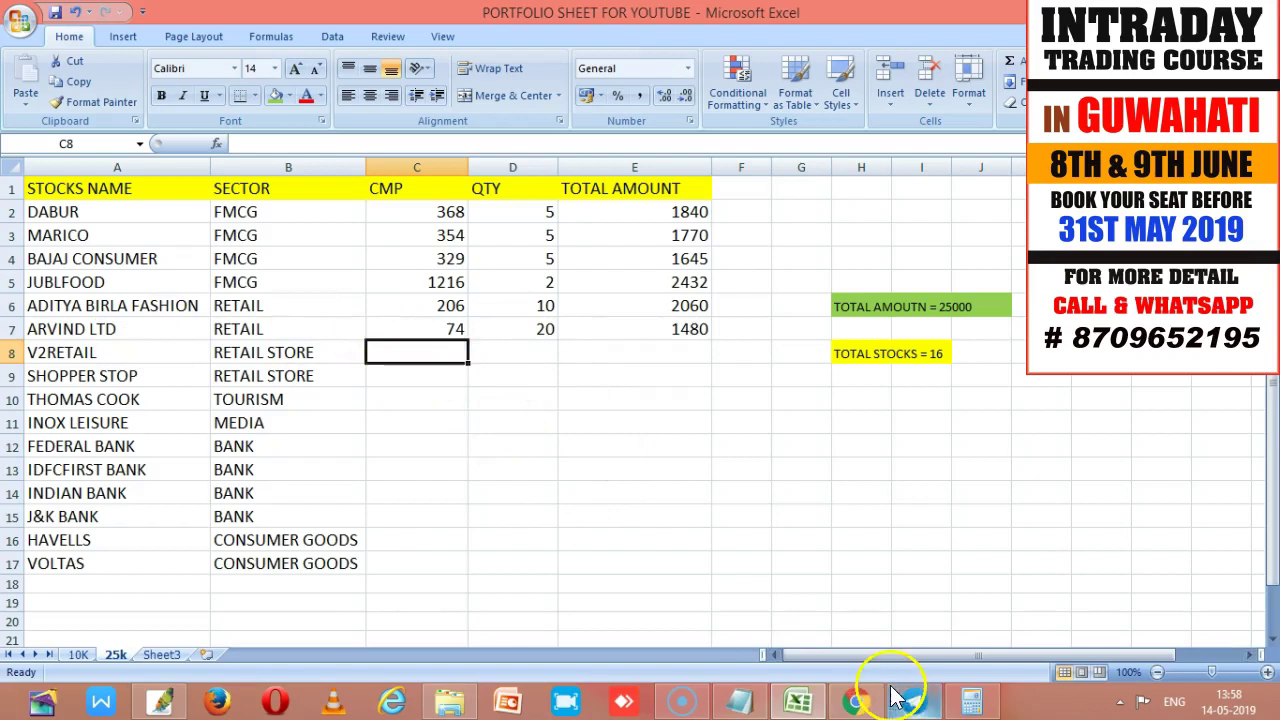
click(853, 703)
click(112, 86)
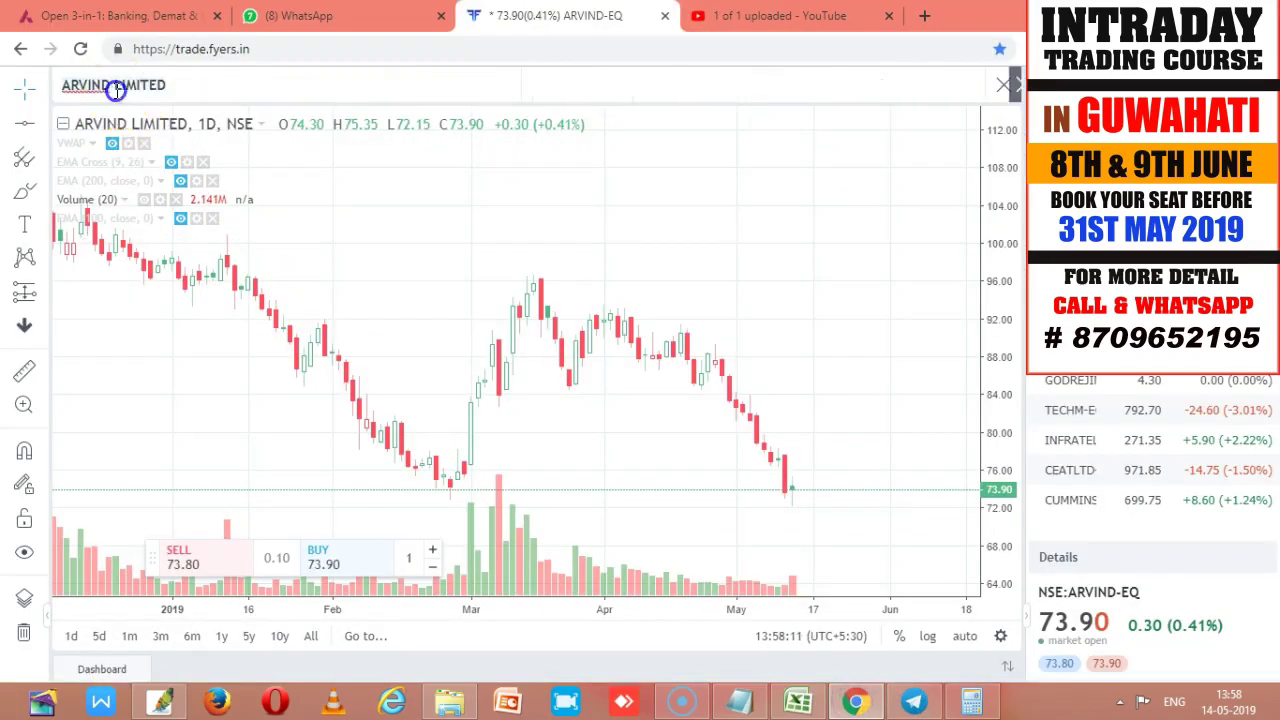
text(V)
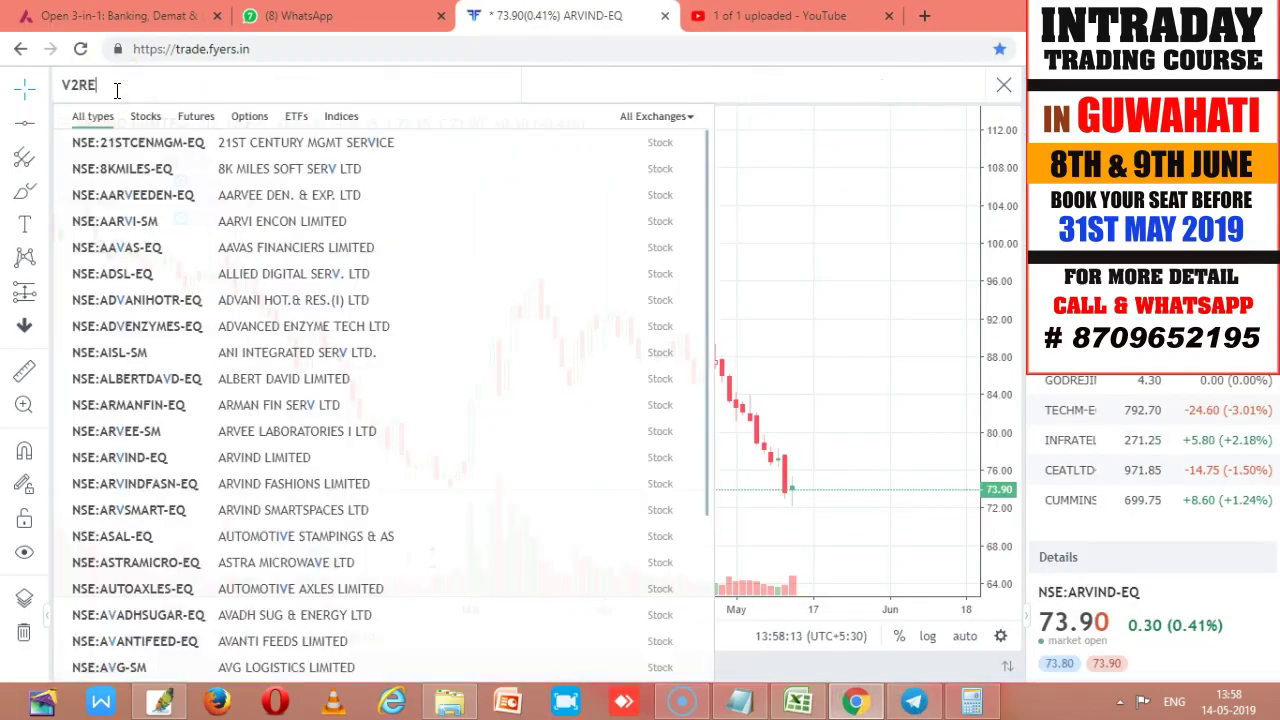
text(2 RET)
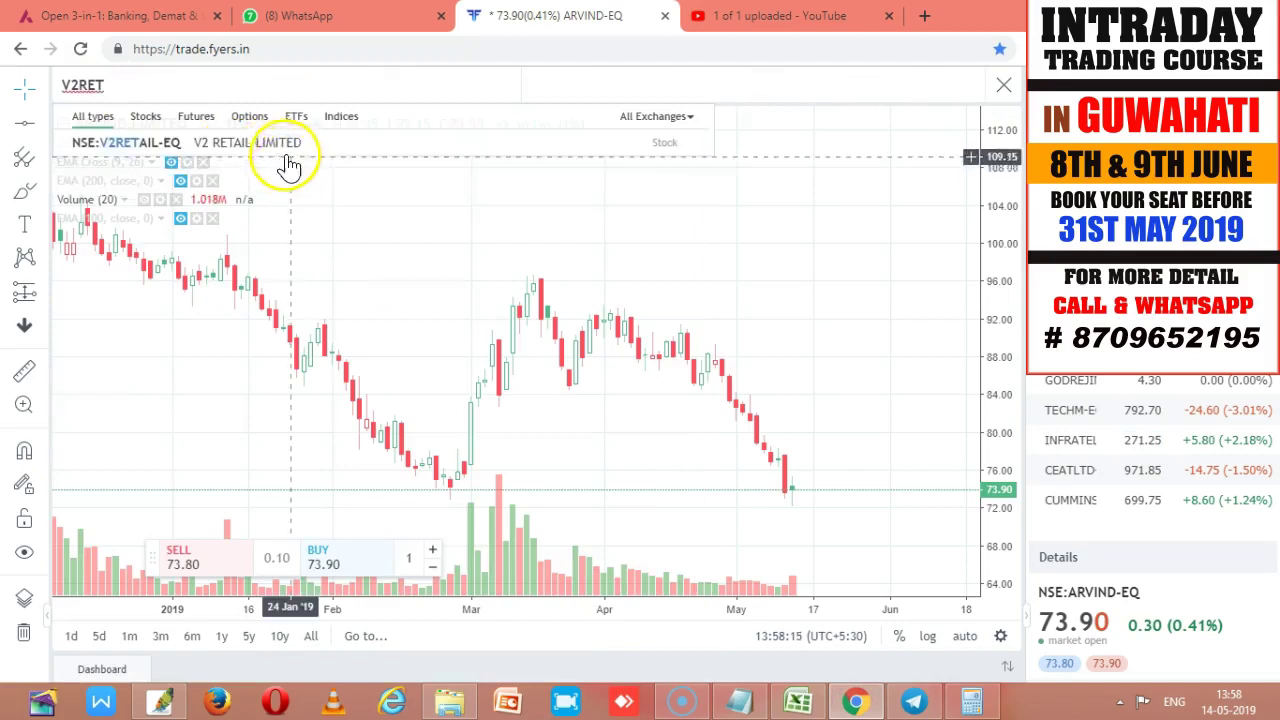
click(277, 143)
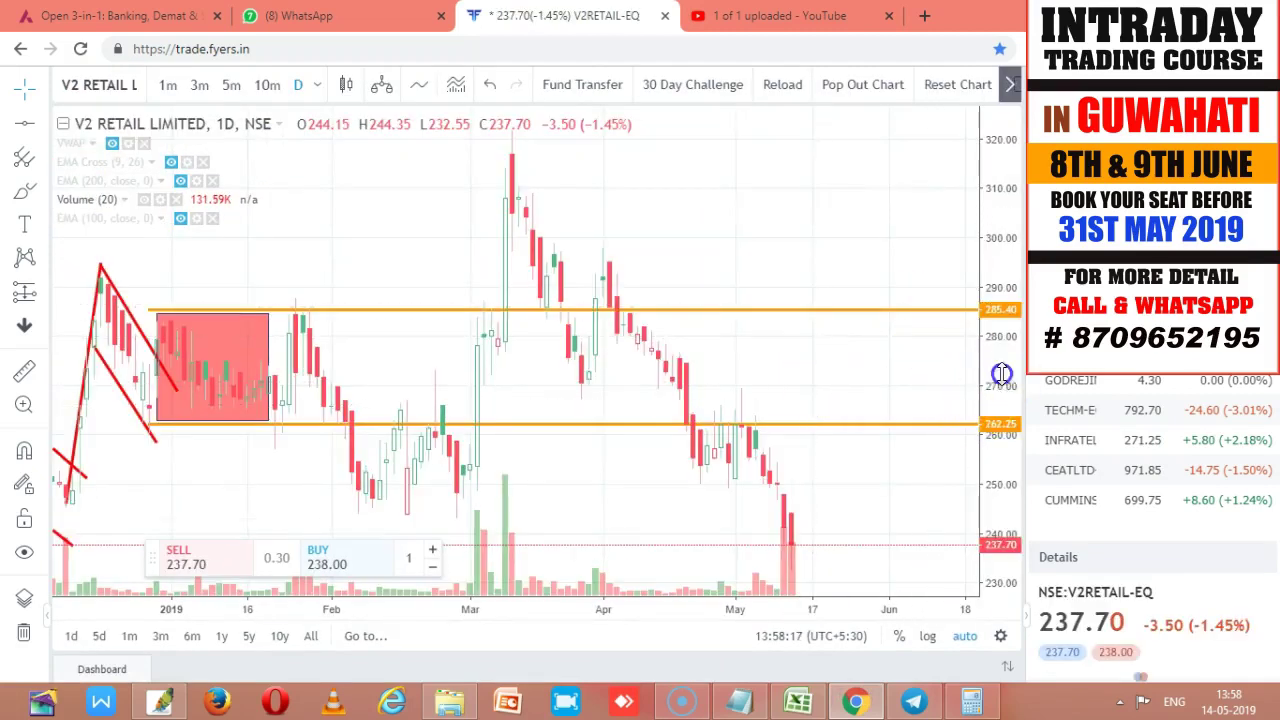
drag(997, 450, 980, 470)
drag(871, 343, 851, 334)
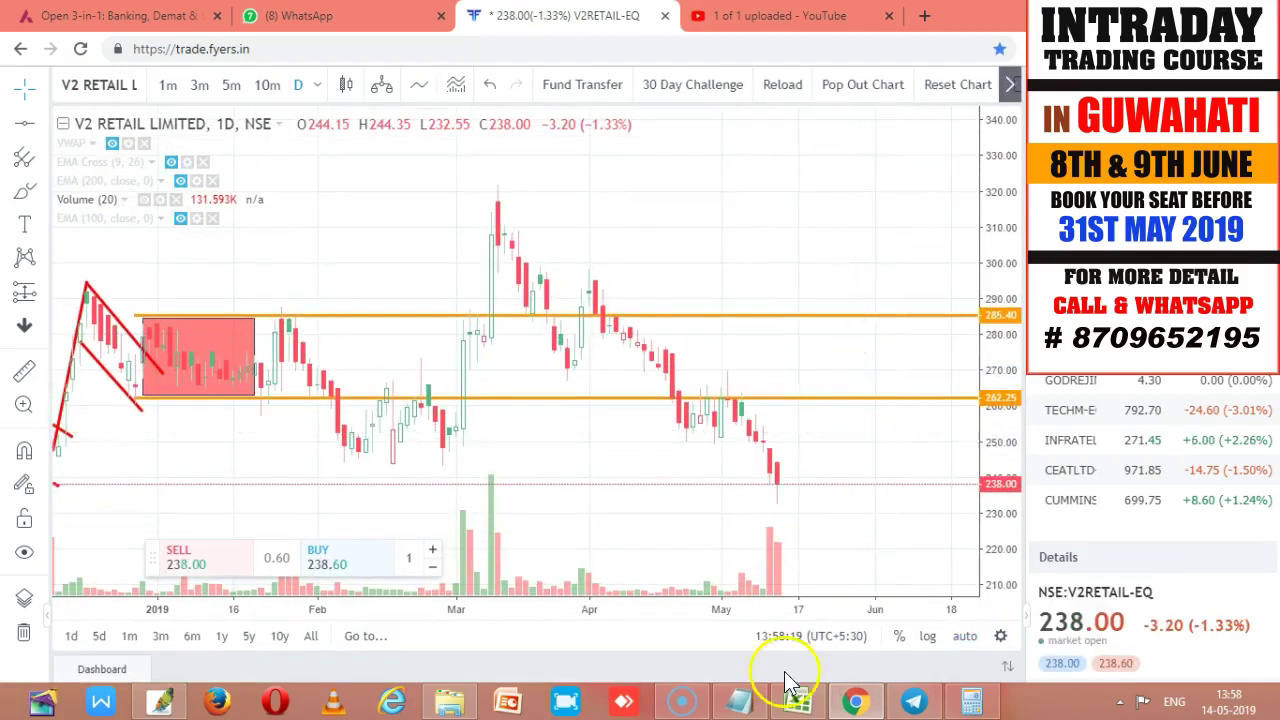
Back in Excel, fill V2RETAIL's row 8 with CMP 238, quantity 3 and total amount 714.
click(800, 700)
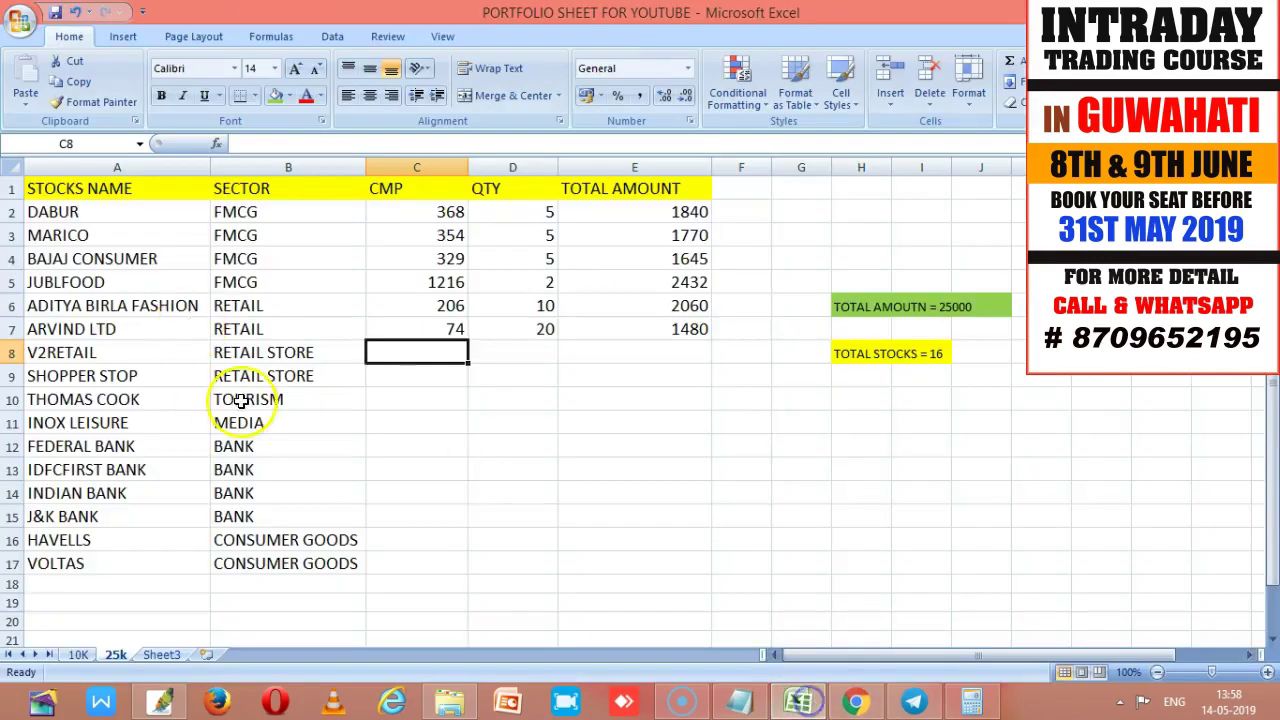
text(238)
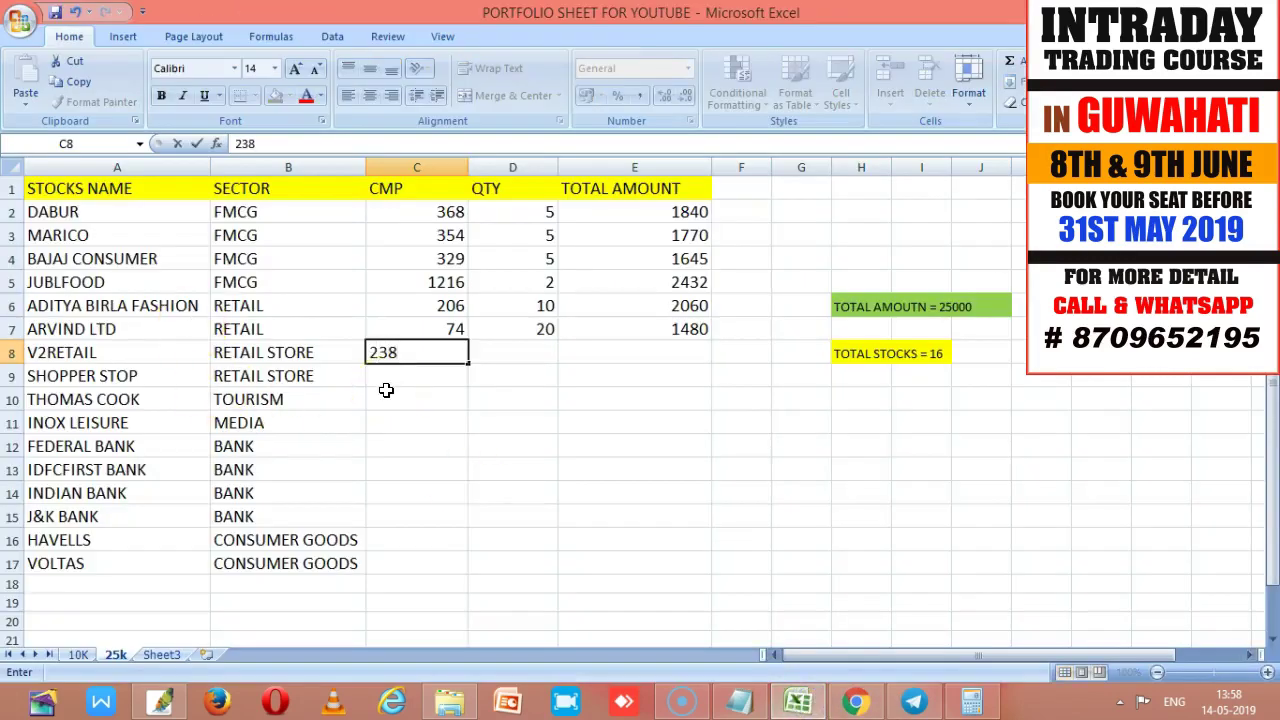
key(Tab)
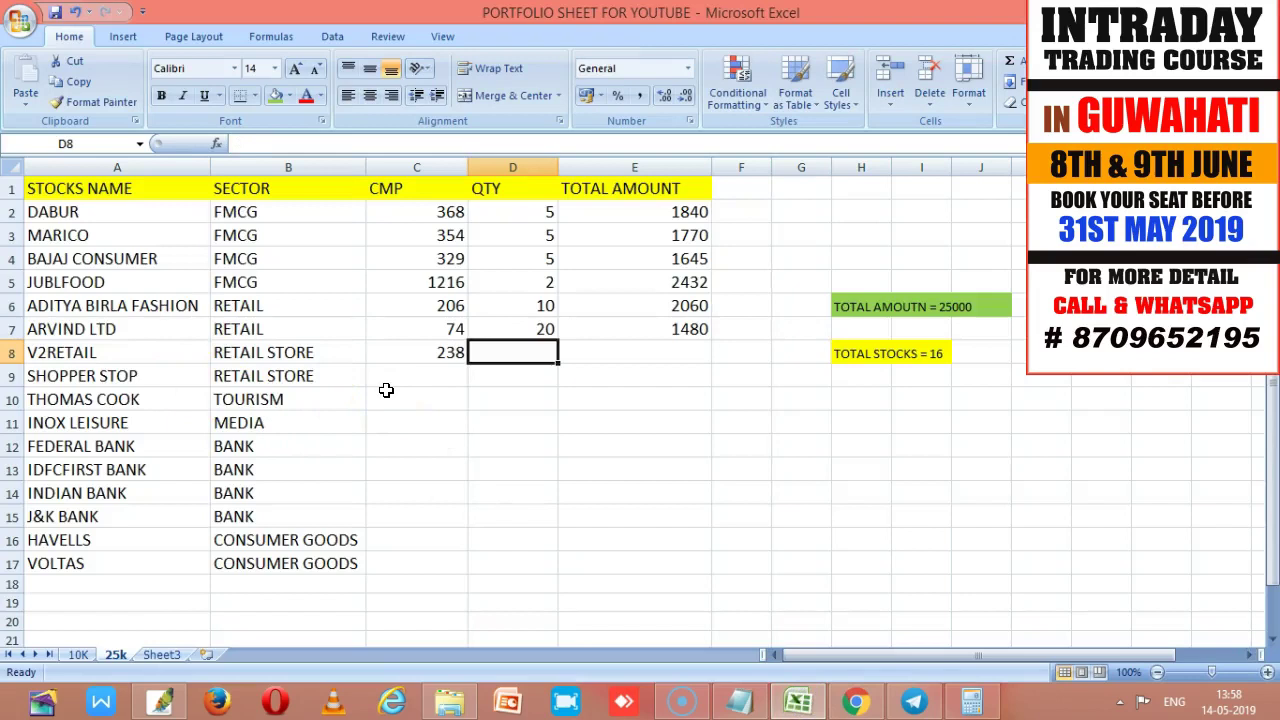
text(3)
key(Tab)
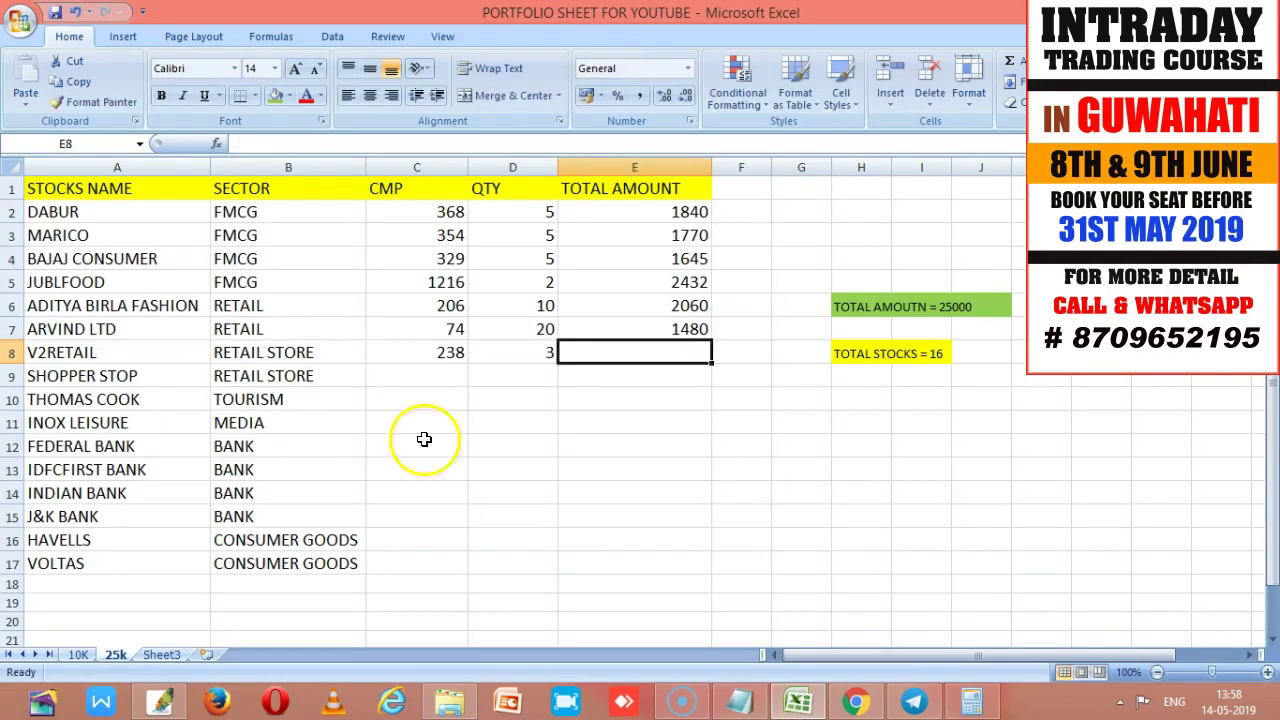
click(972, 700)
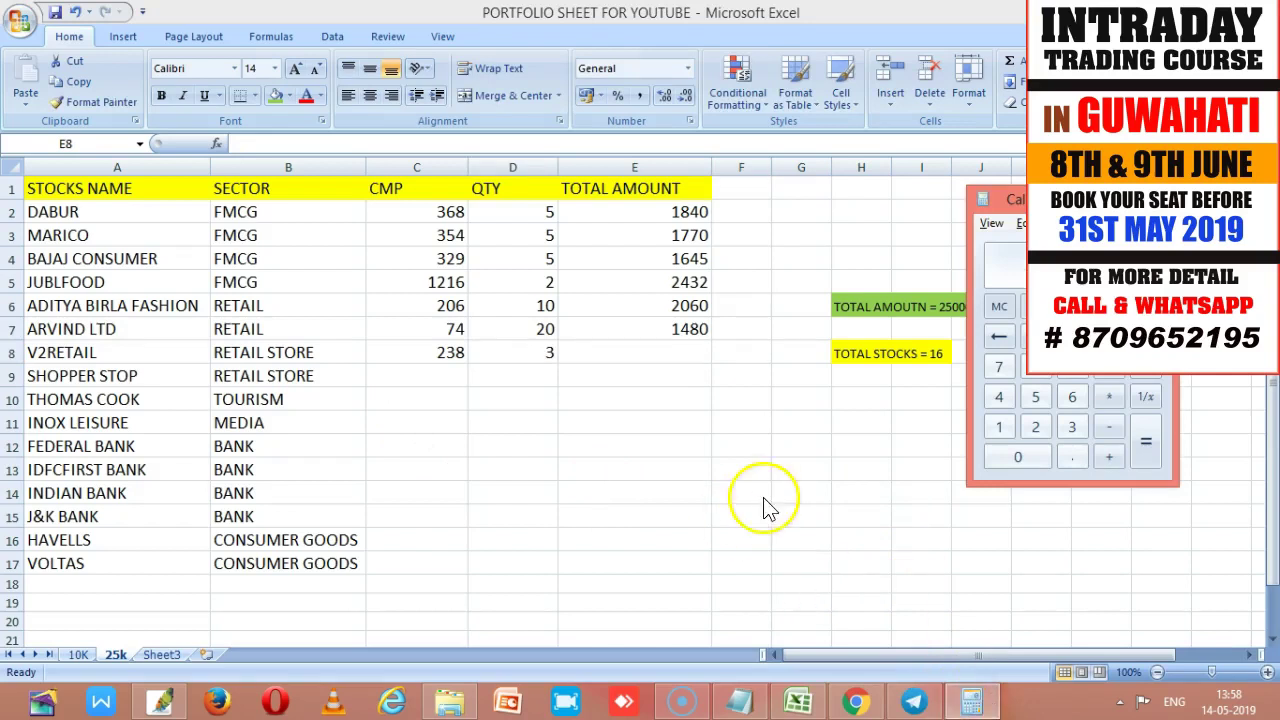
click(677, 350)
text(714)
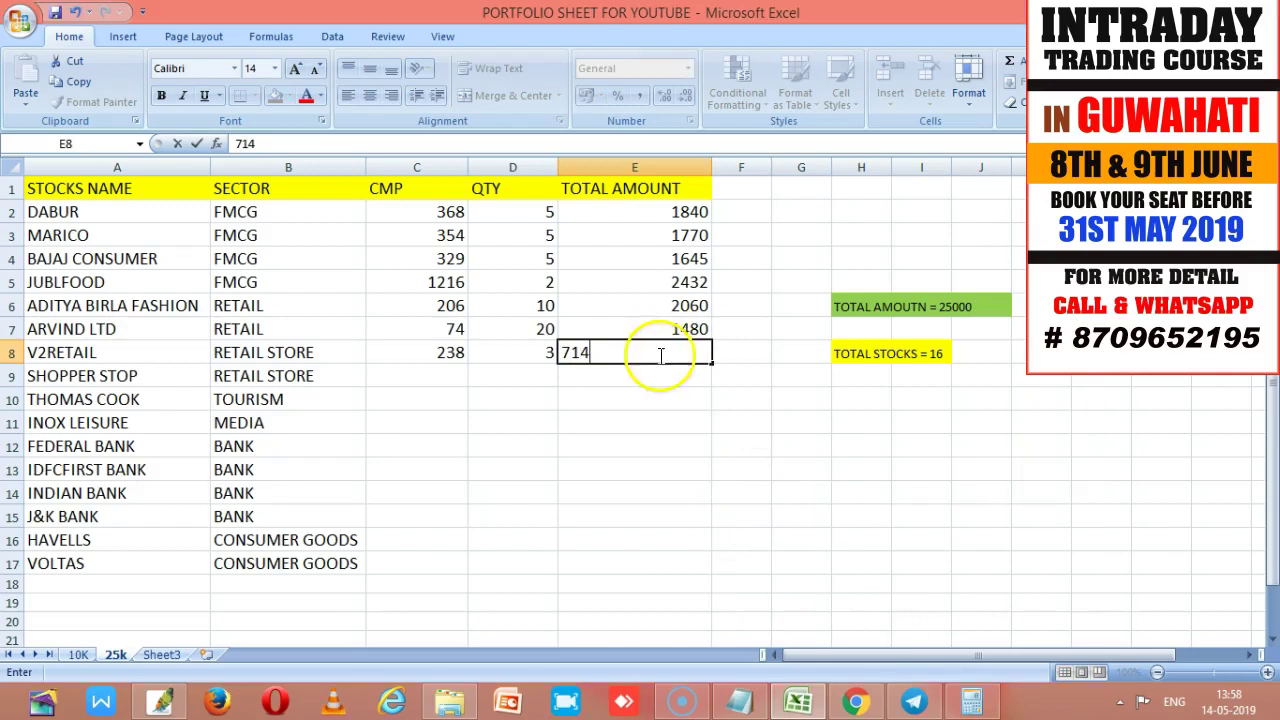
click(414, 377)
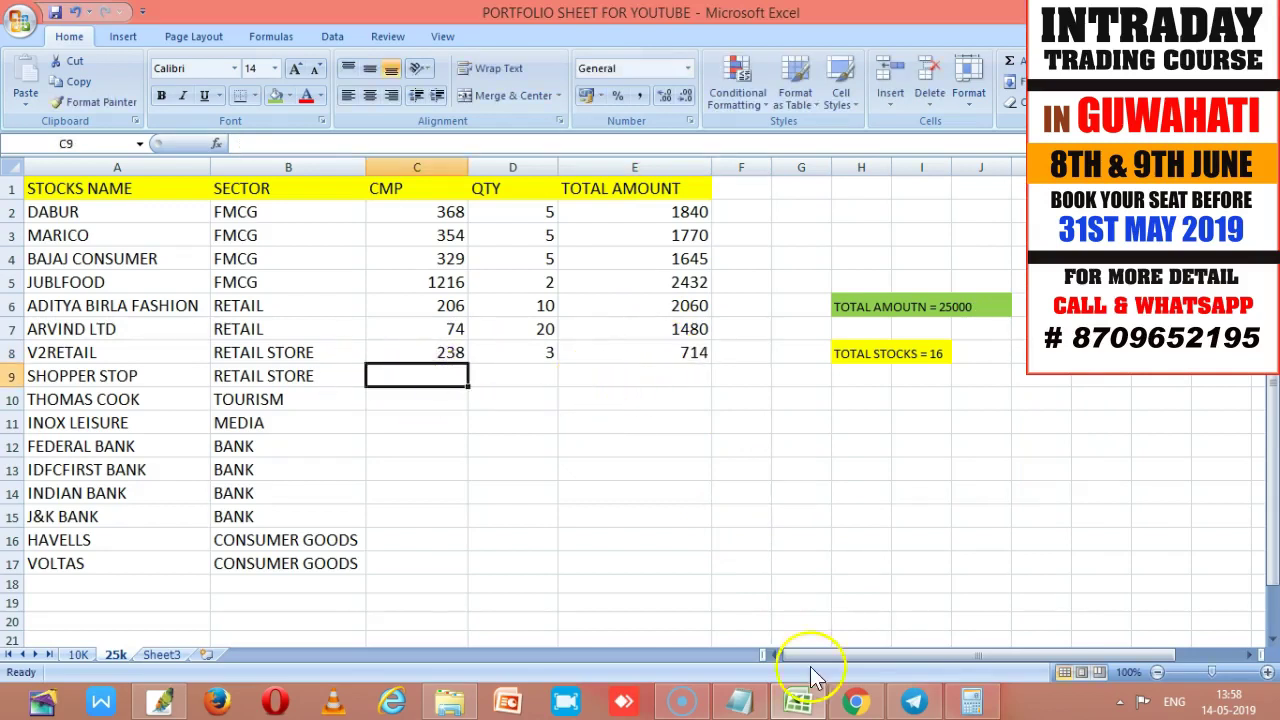
Change V2RETAIL's quantity to 2 and its total amount to 1190.
click(500, 356)
text(2)
key(Tab)
click(970, 703)
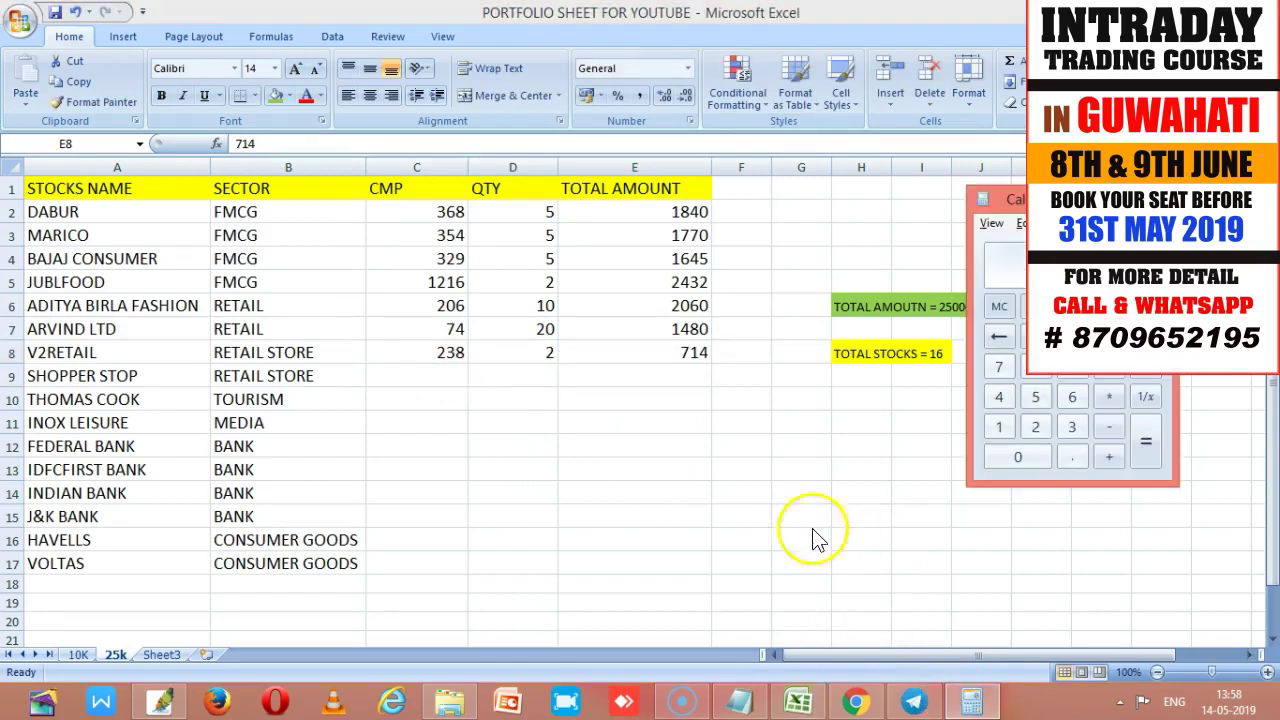
click(694, 348)
text(1190)
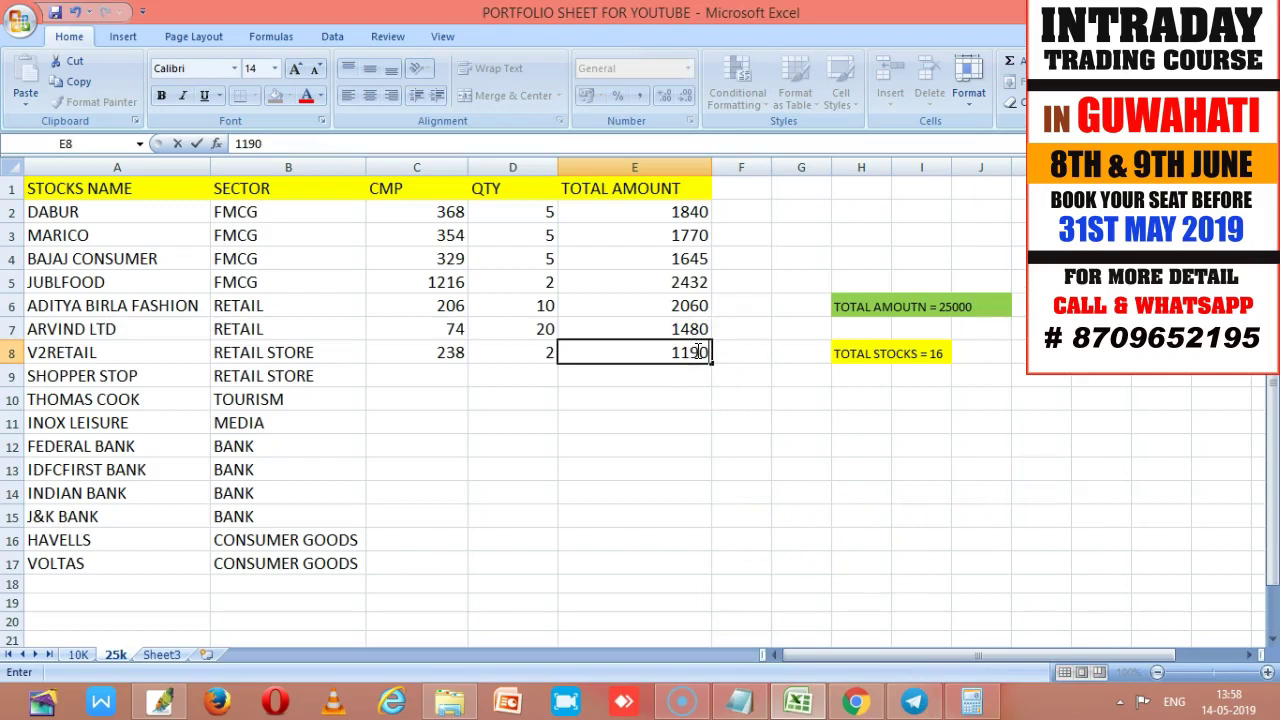
Select SHOPPER STOP's CMP cell C9, then look up the SHOPPERS STOP LIMITED chart on the trading site in Chrome.
click(455, 374)
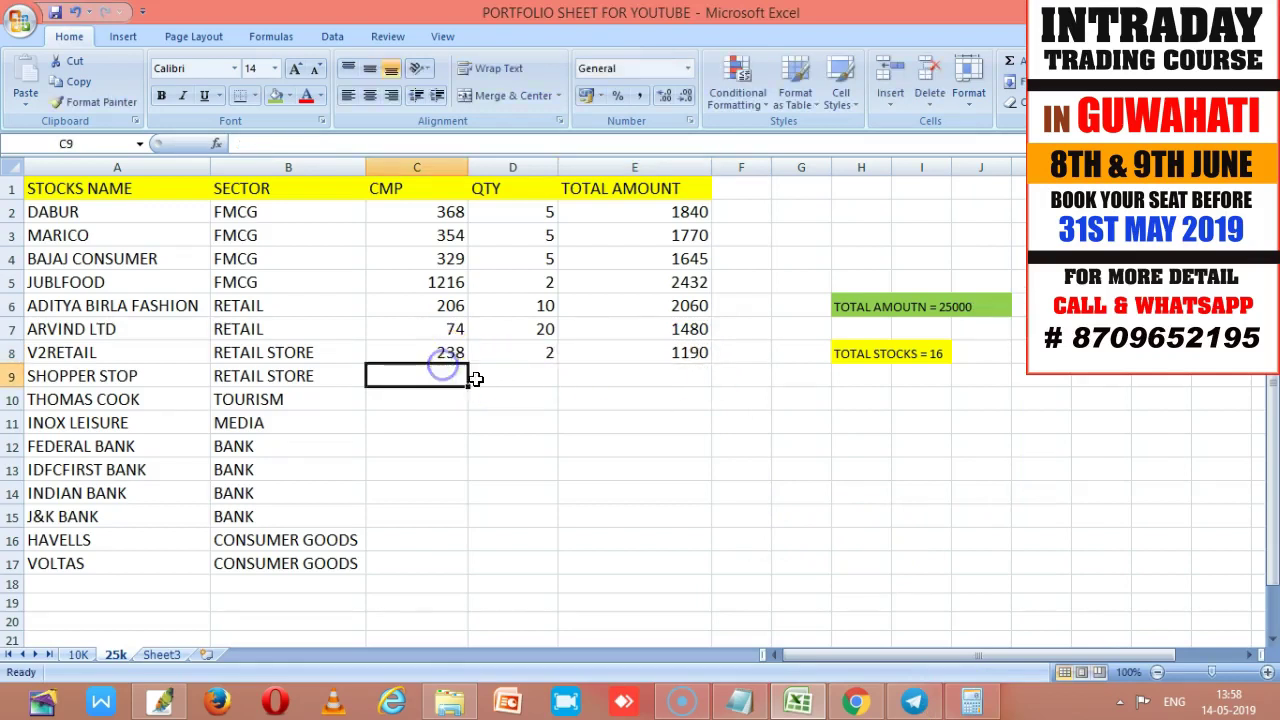
click(858, 703)
click(109, 88)
text(S)
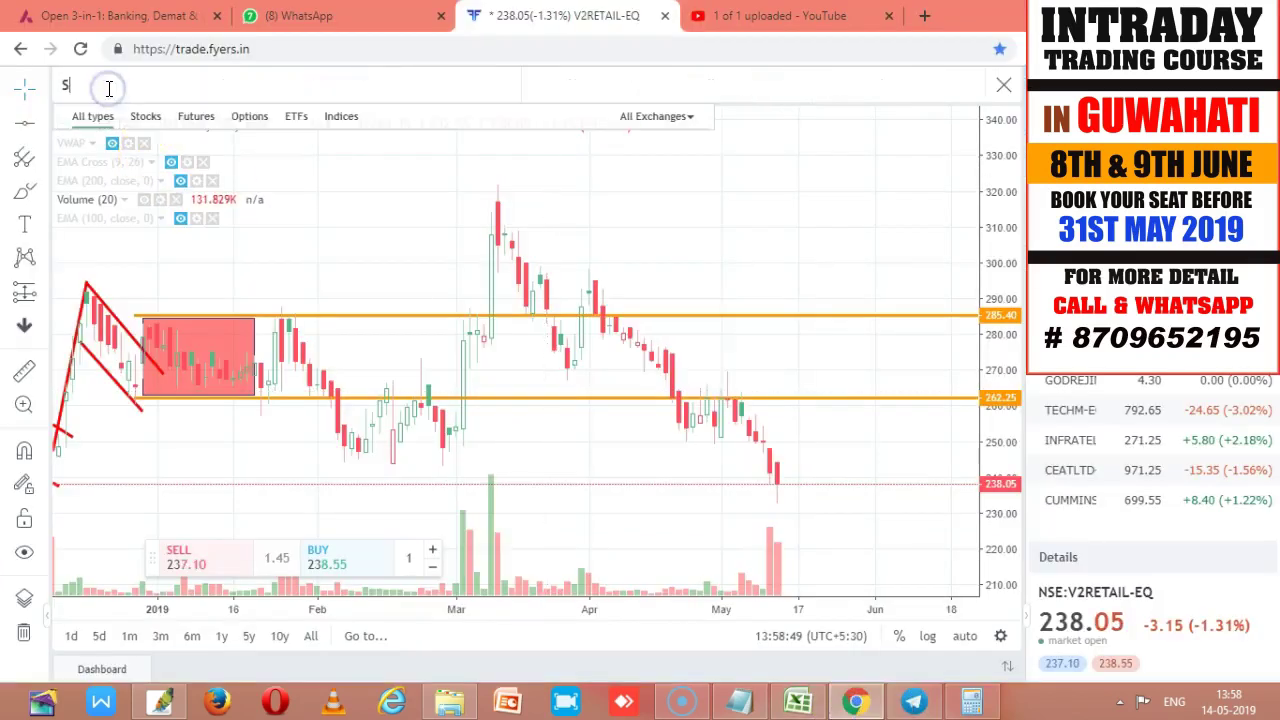
text(HOO)
key(BackSpace)
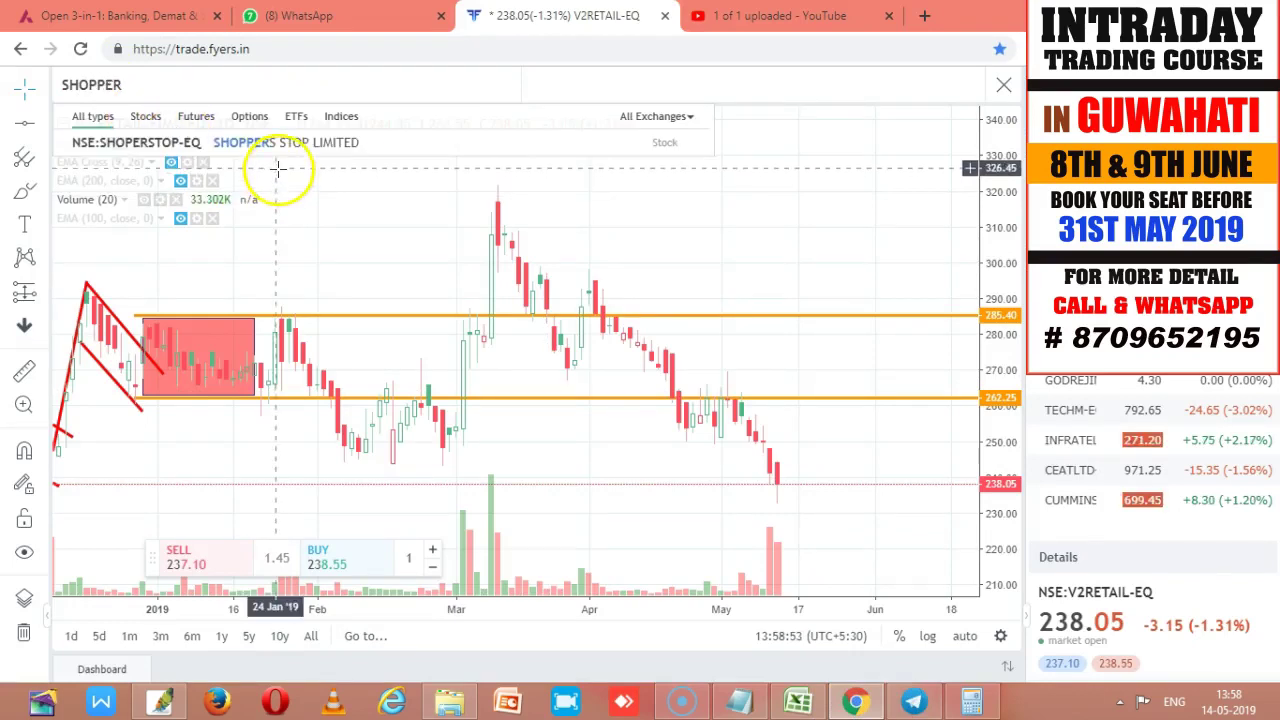
click(280, 143)
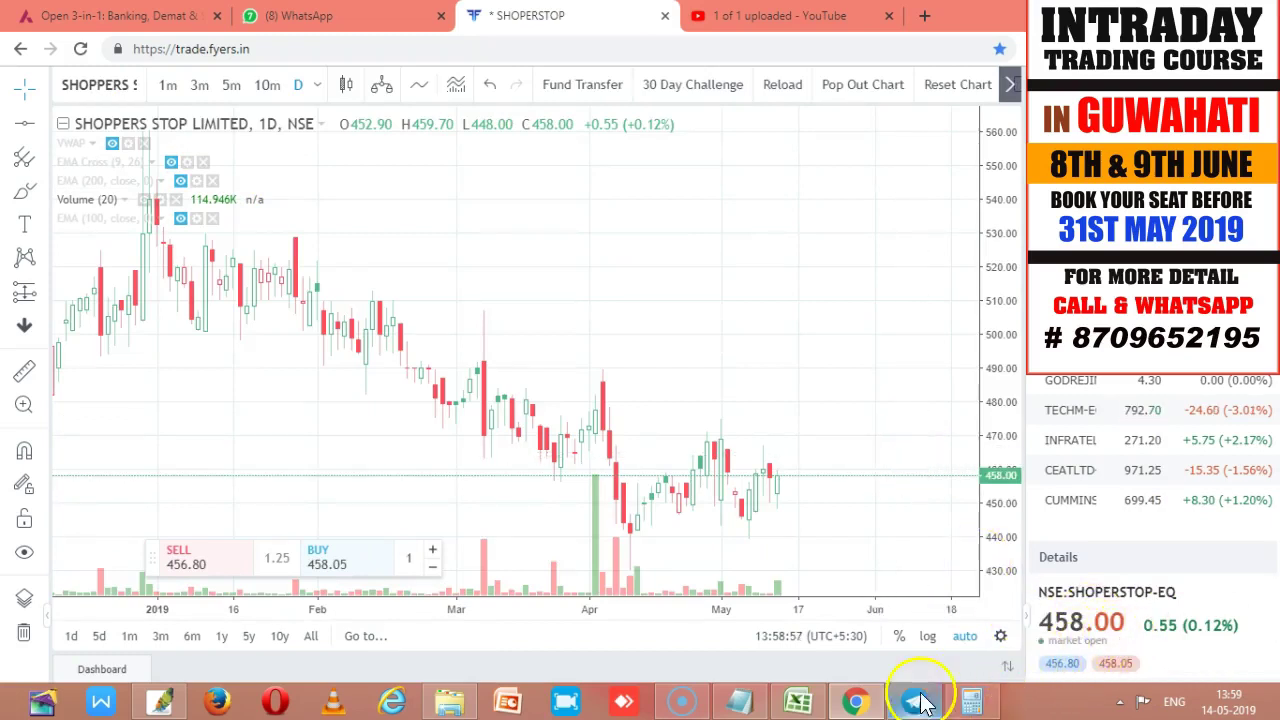
Back in Excel, fill SHOPPER STOP's row 9 with CMP 458, quantity 3 and total amount 1374.
click(799, 703)
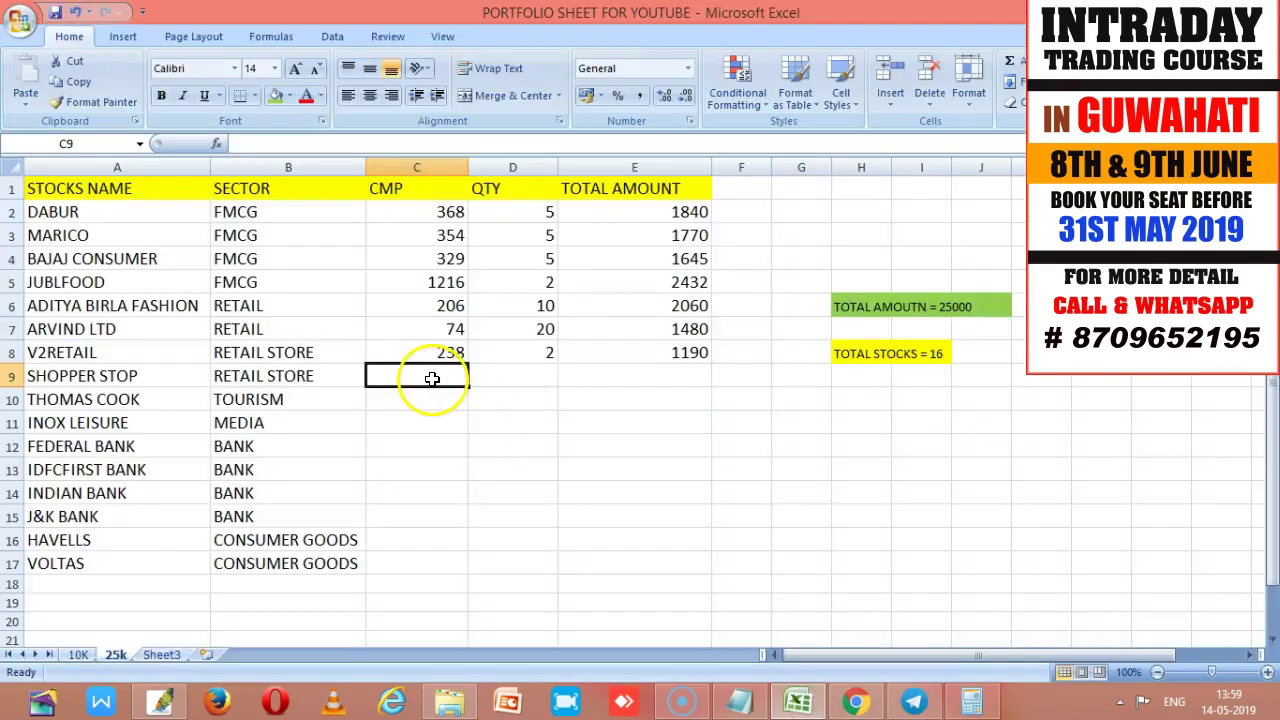
text(458)
key(Tab)
text(3)
key(Tab)
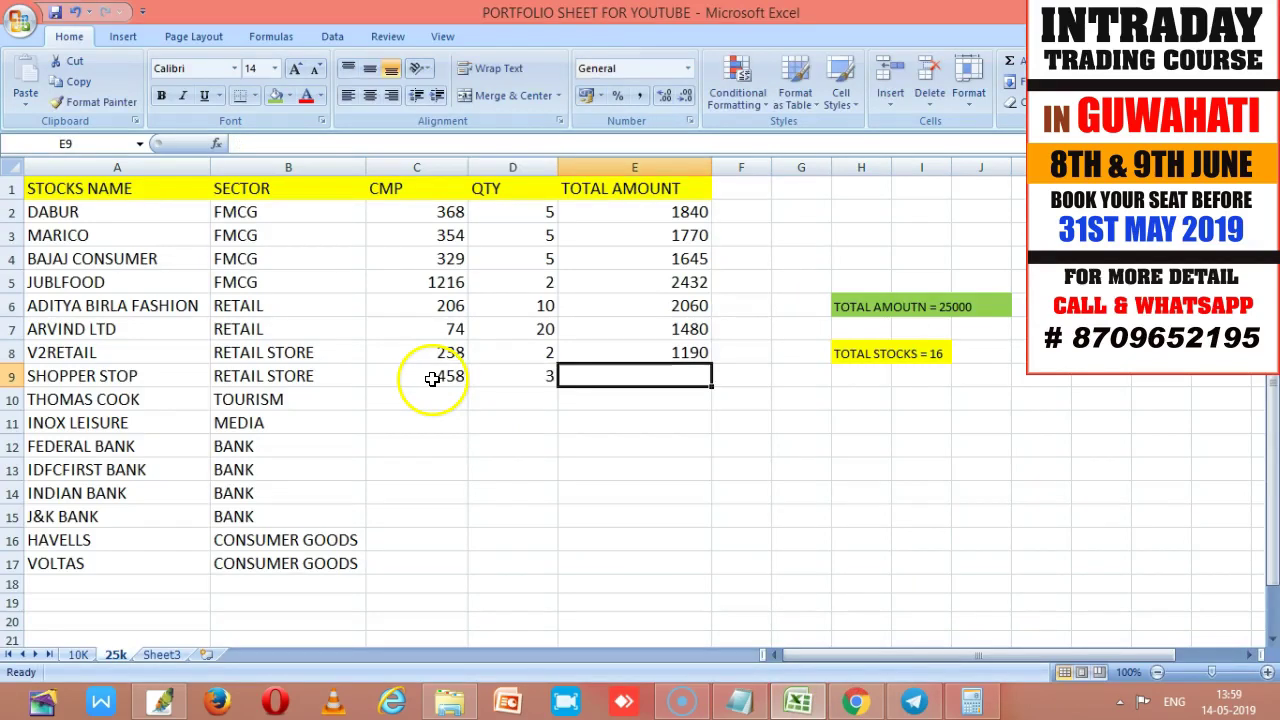
click(972, 703)
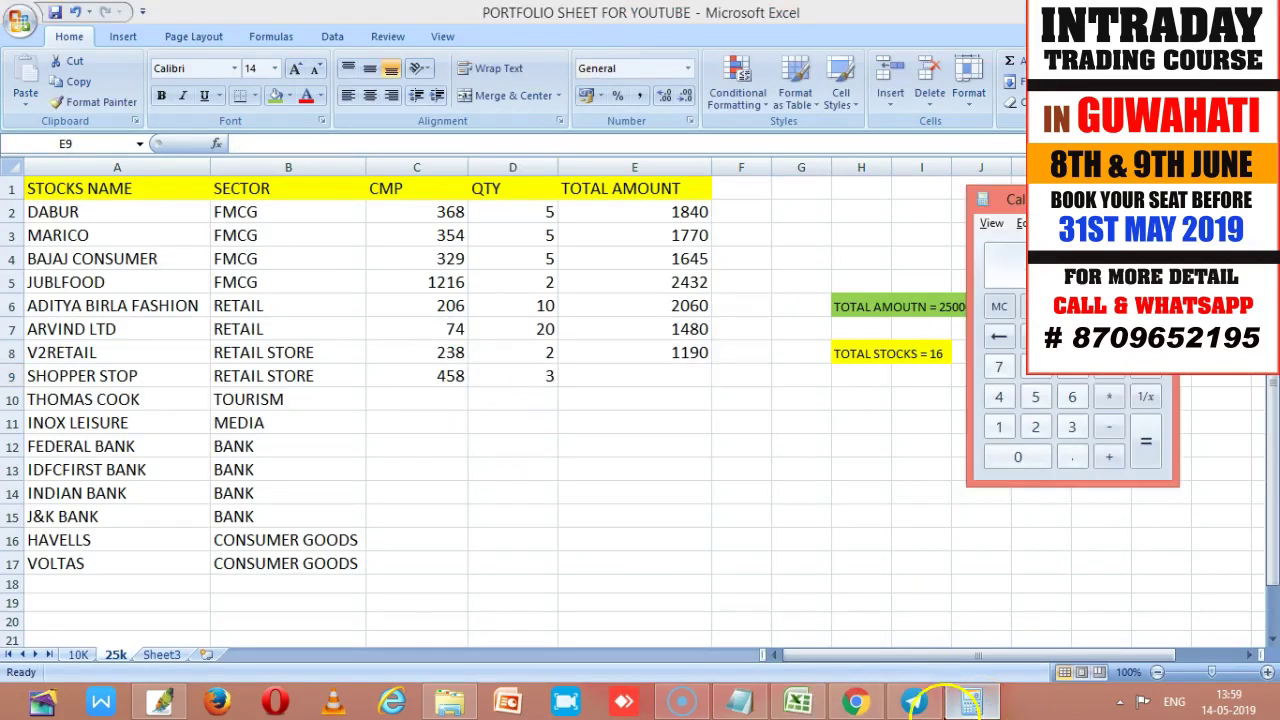
click(693, 376)
text(1374)
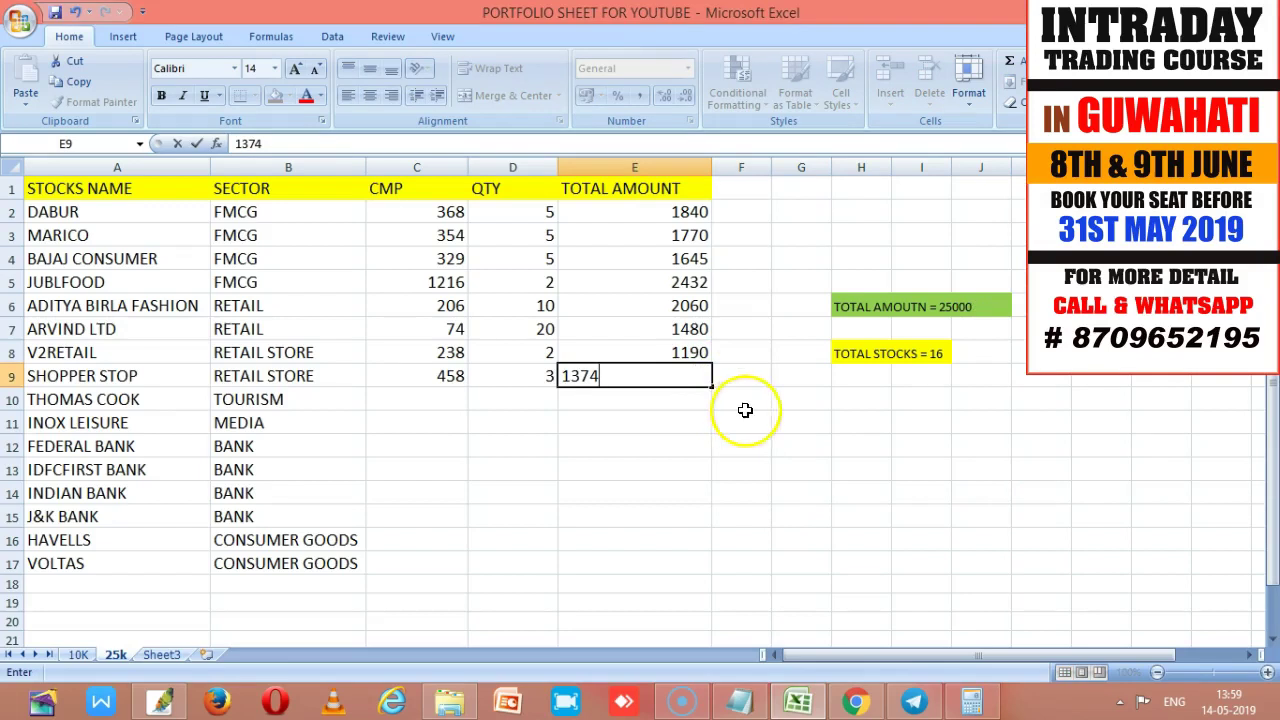
click(694, 414)
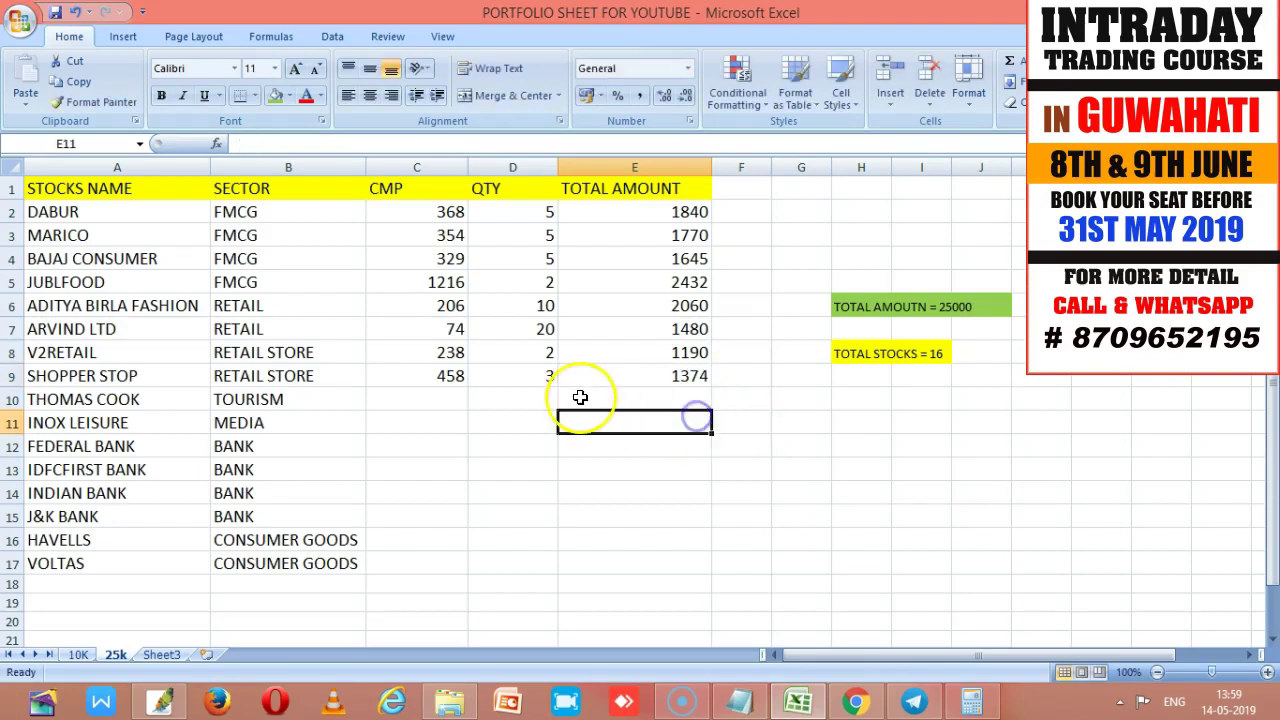
Select THOMAS COOK's CMP cell C10, look up the THOMAS COOK (INDIA) LTD chart on the trading site in Chrome, and return to Excel.
double_click(152, 399)
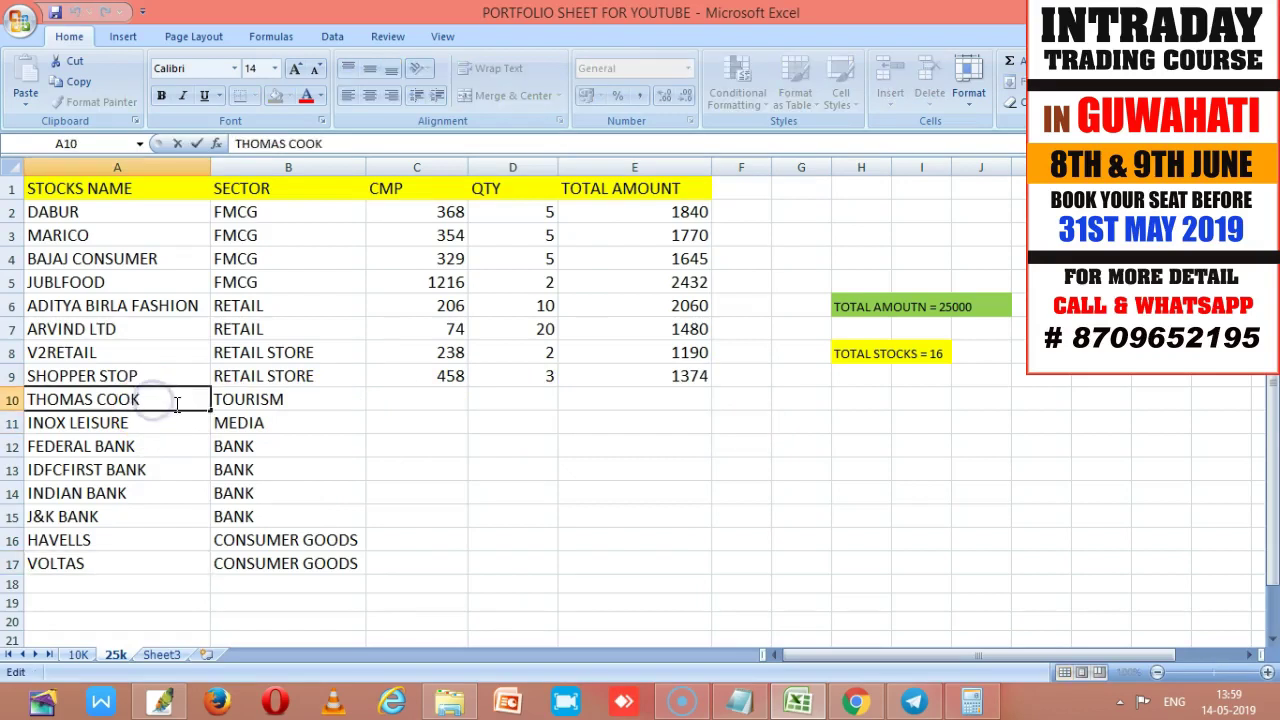
click(531, 449)
click(445, 396)
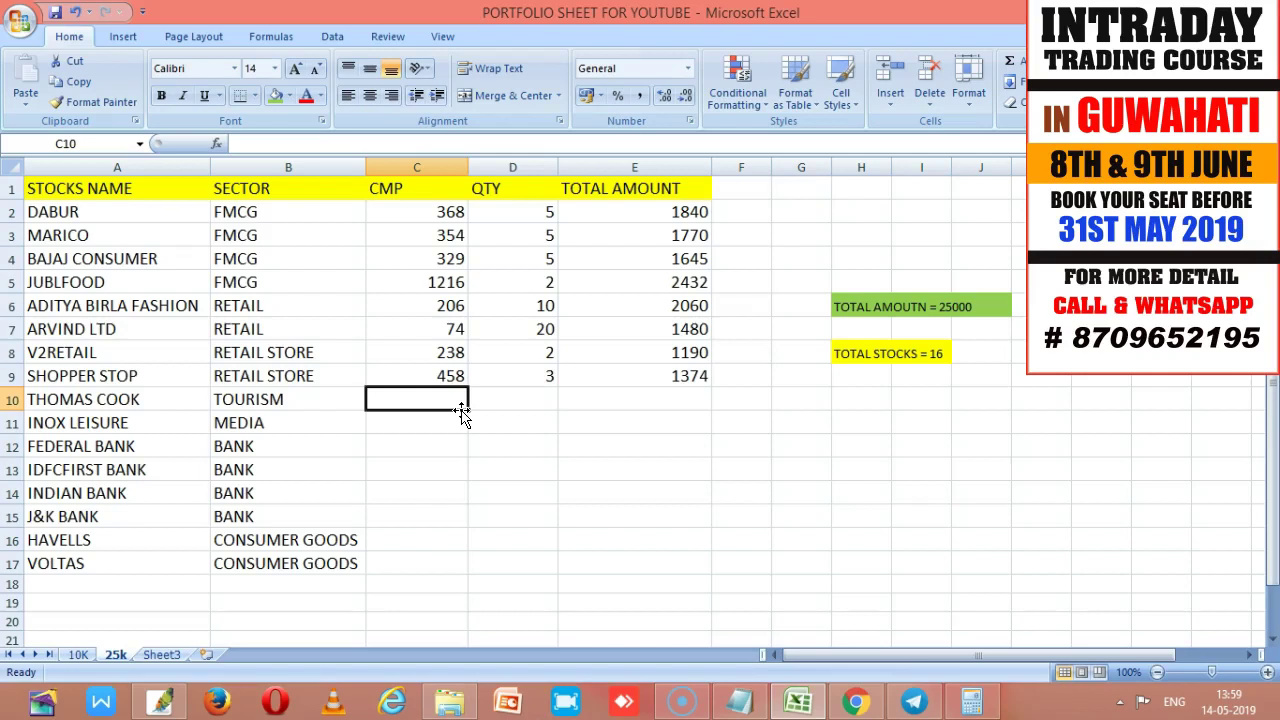
click(852, 698)
click(98, 88)
text(THOMAS)
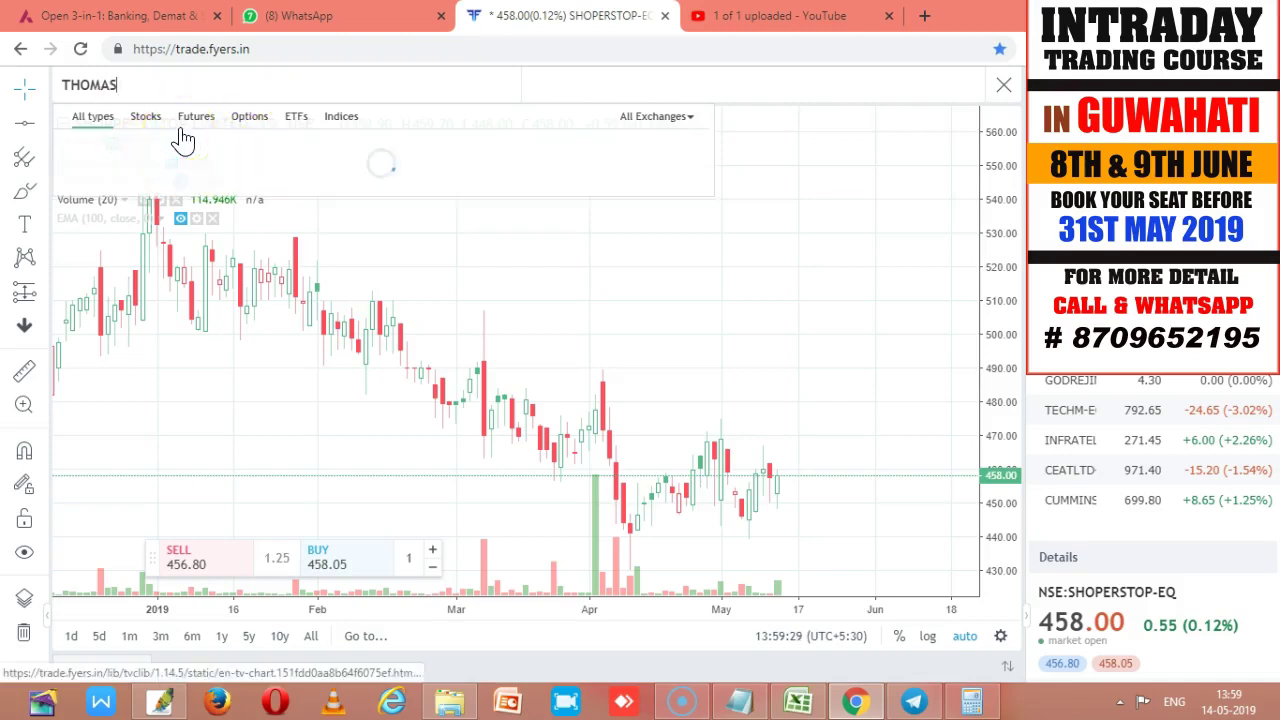
click(284, 146)
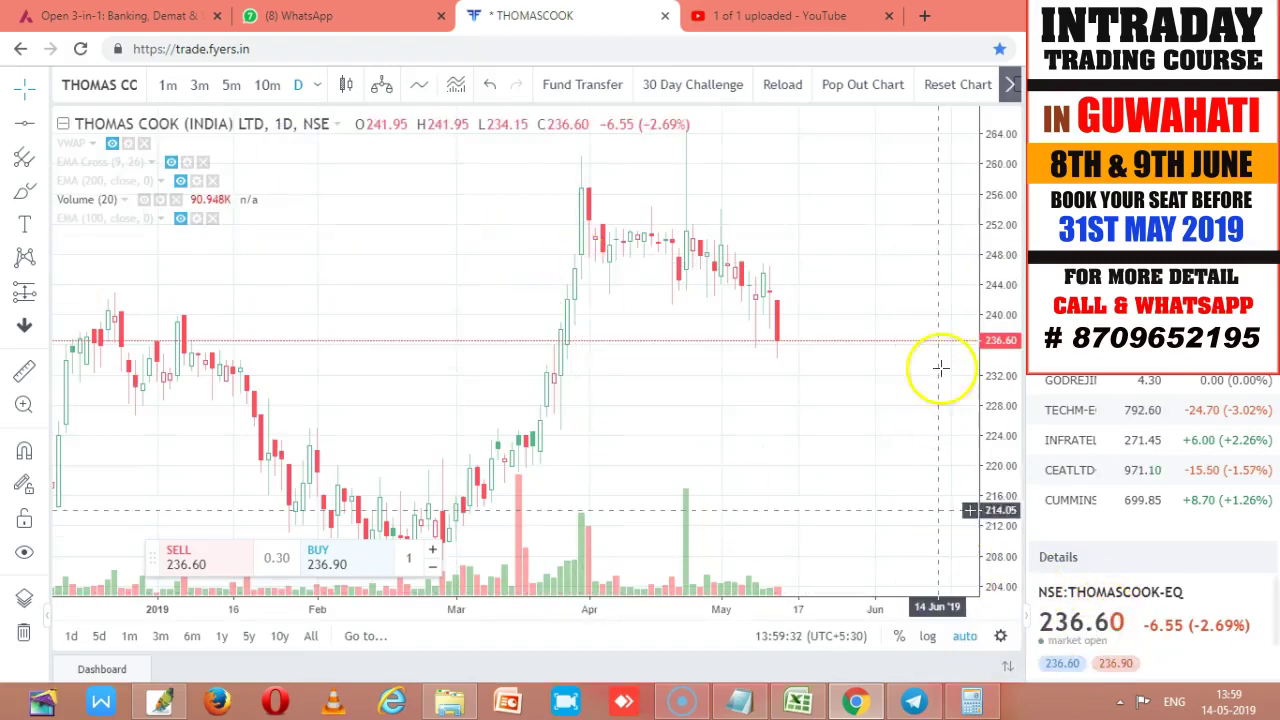
key(alt+Tab)
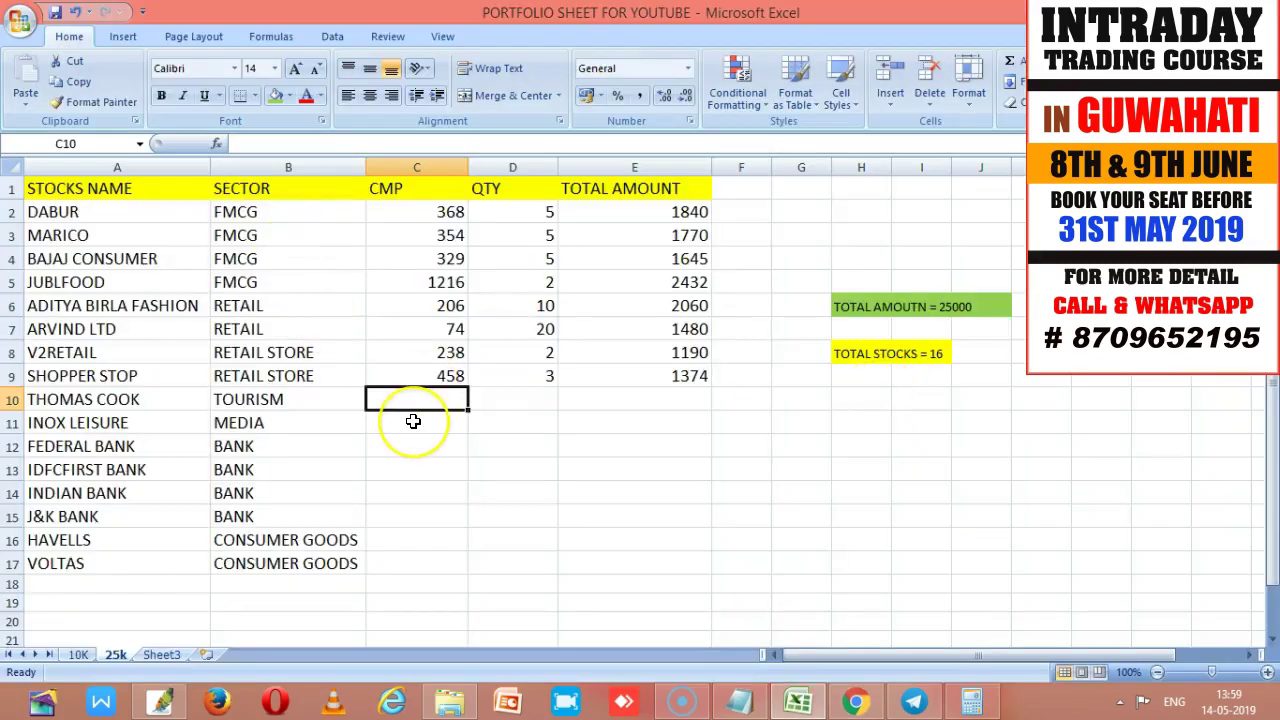
Fill THOMAS COOK's row 10 with CMP 237, quantity 5 and total amount 1185, using the calculator for the total.
text(2)
key(Tab)
text(5)
key(Tab)
click(985, 703)
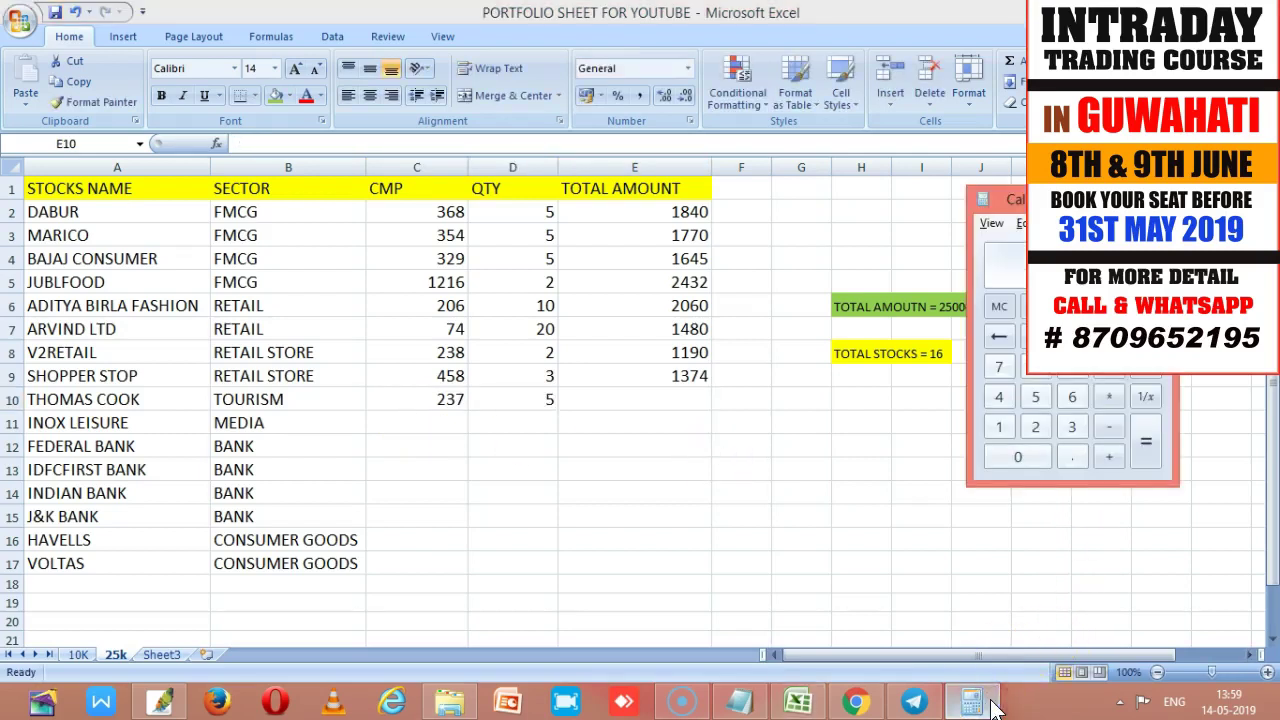
click(676, 392)
text(118)
key(Tab)
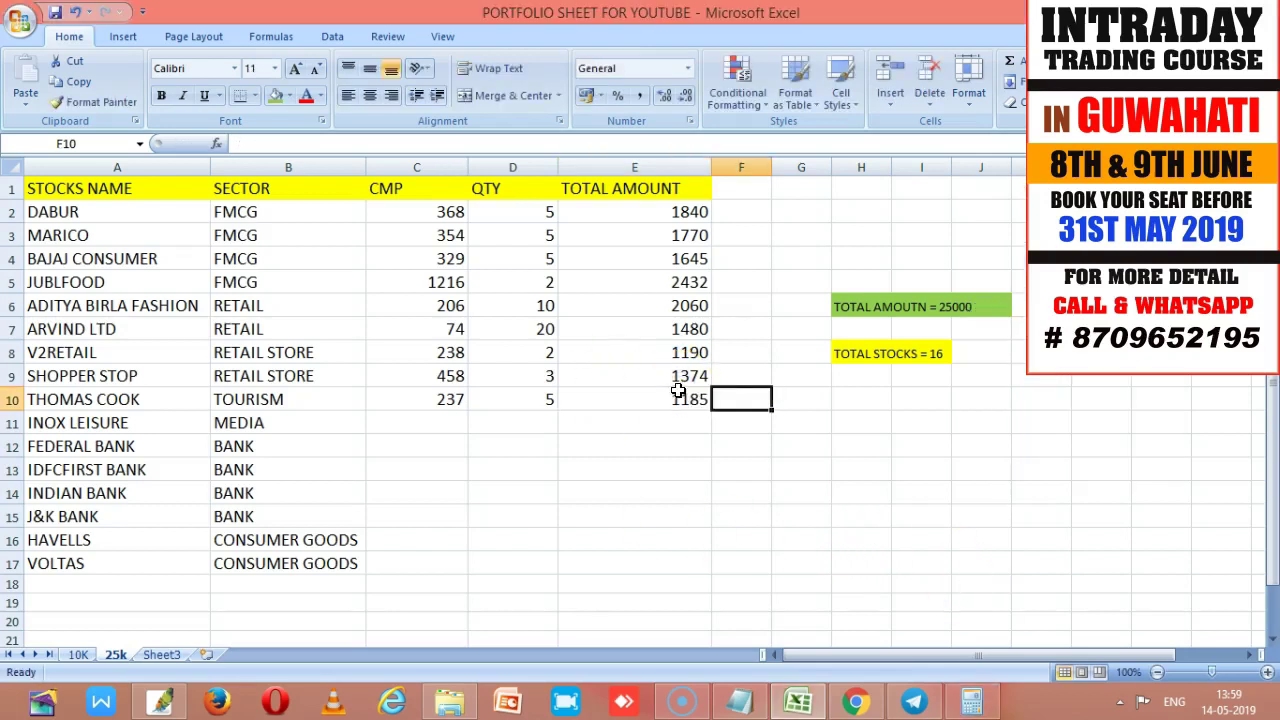
Select INOX LEISURE's CMP cell C11, then look up the INOX LEISURE LIMITED chart on the trading site in Chrome.
click(88, 425)
click(270, 424)
click(160, 424)
click(255, 424)
click(441, 432)
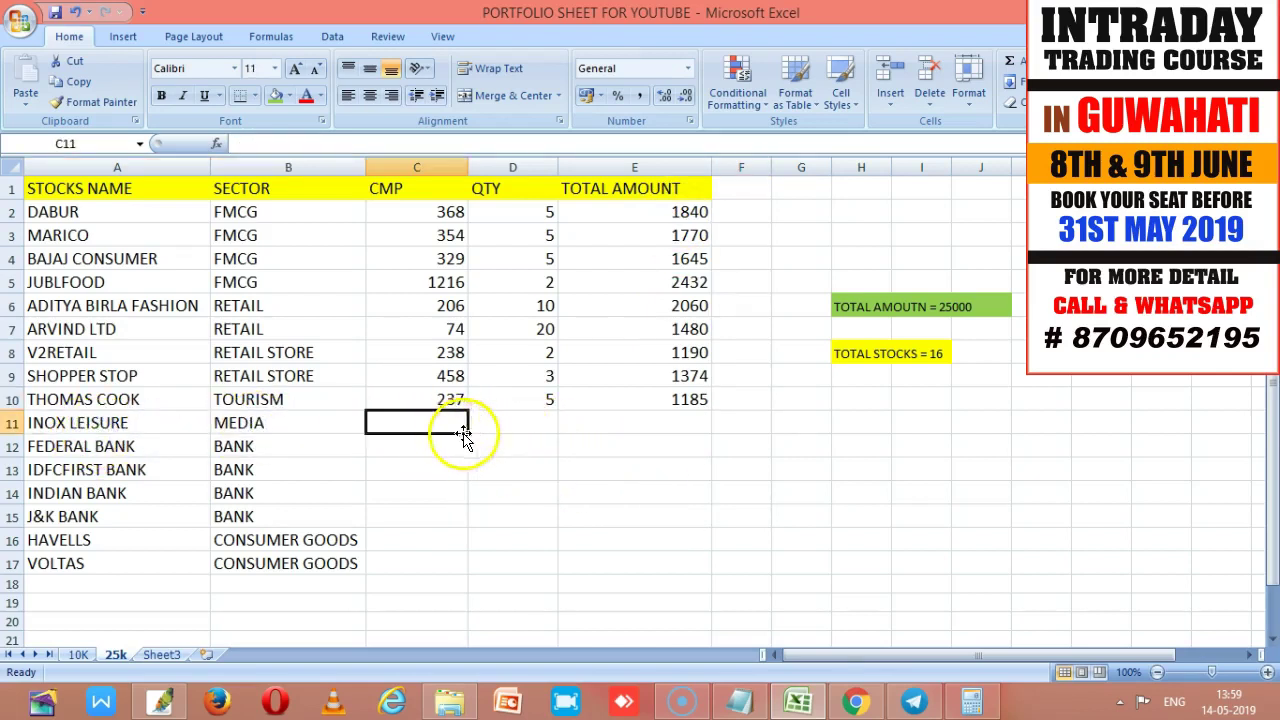
click(856, 702)
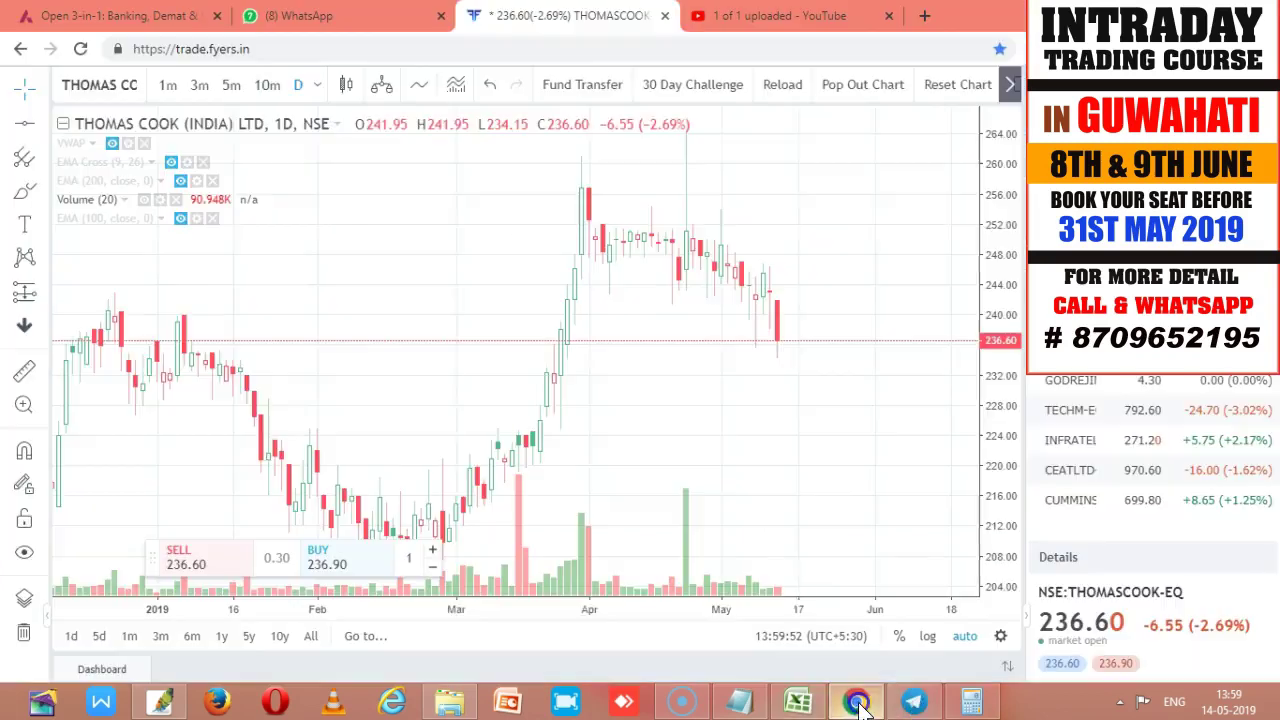
click(84, 80)
text(IN)
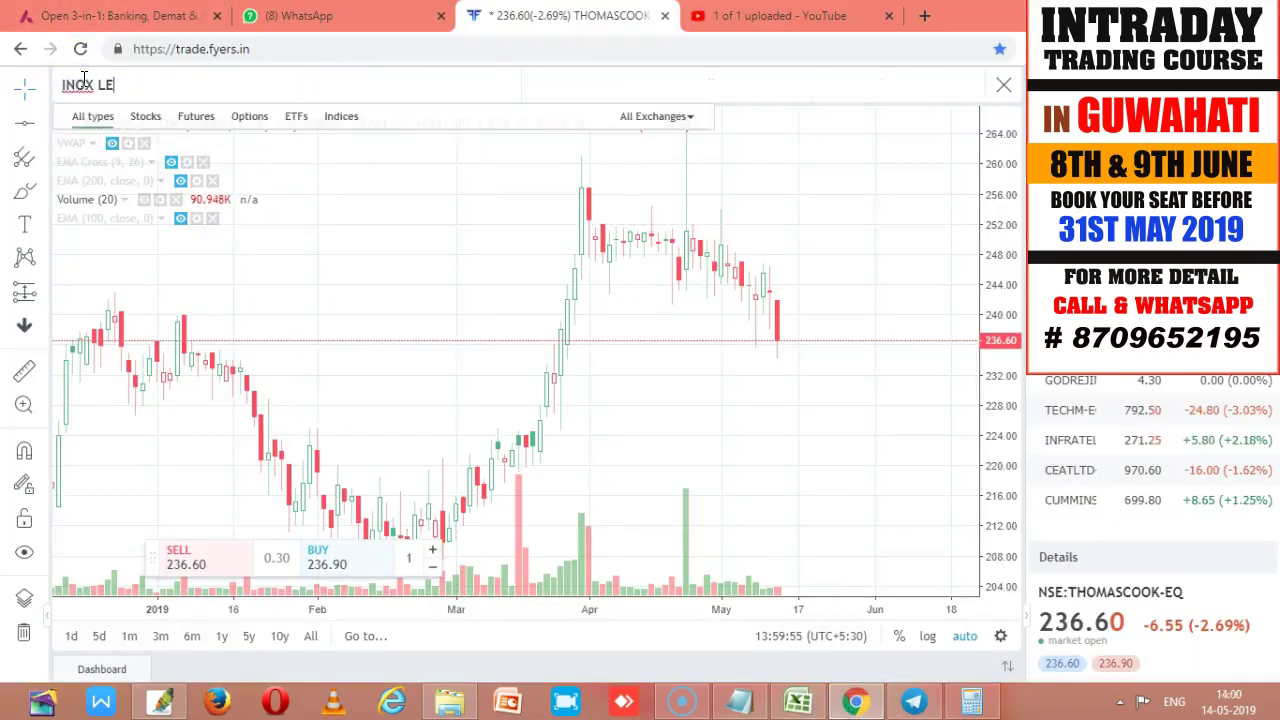
text(OX LE)
click(260, 142)
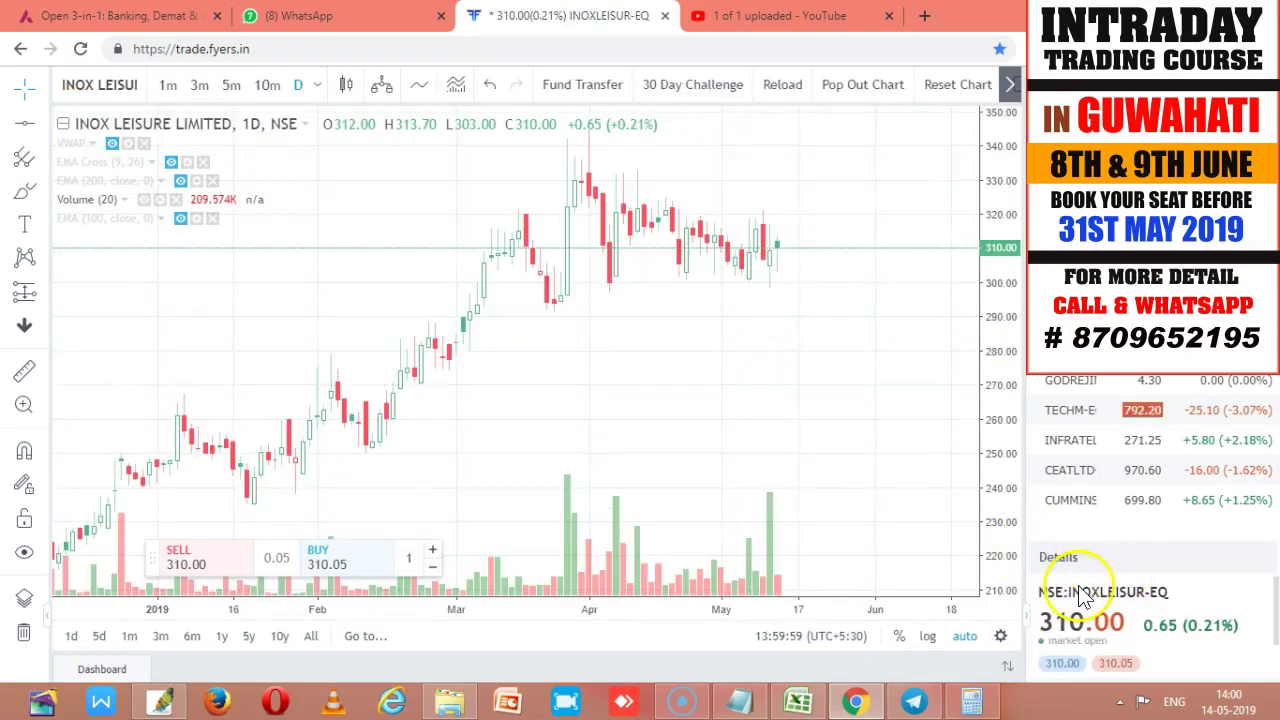
Back in Excel, fill INOX LEISURE's row 11 with CMP 310, quantity 4 and total amount 1240.
click(798, 701)
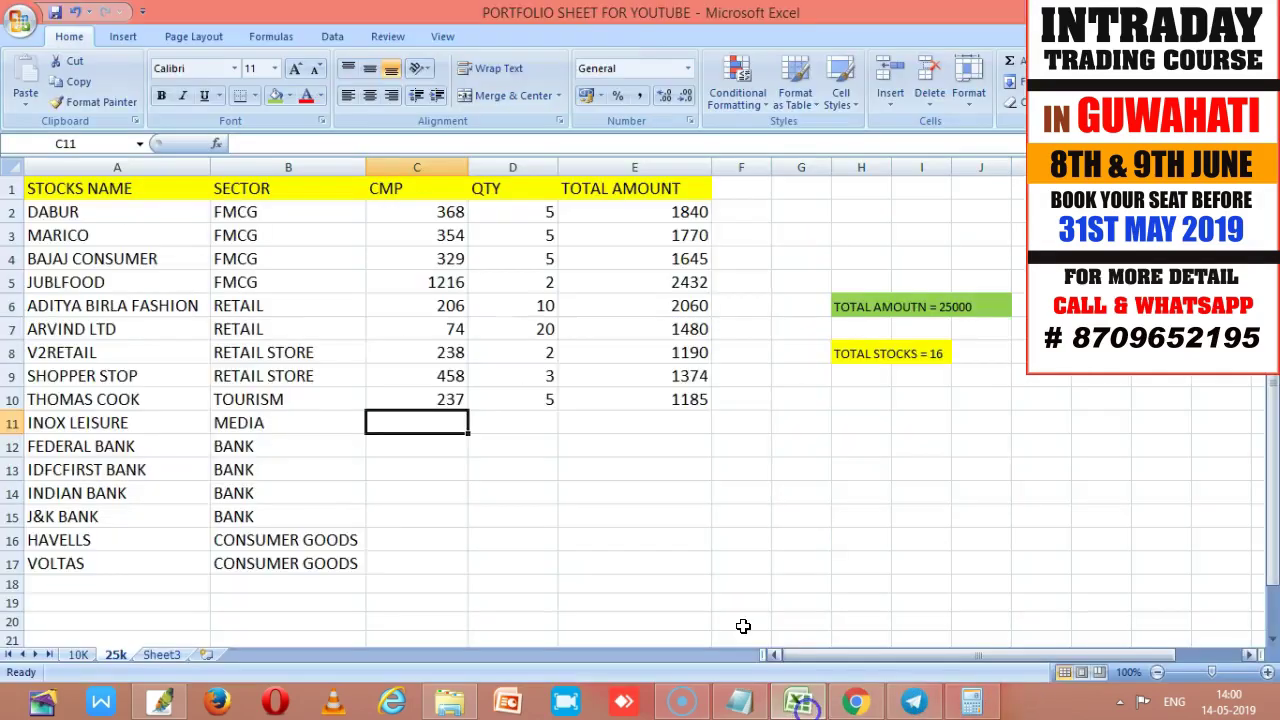
click(415, 419)
text(310)
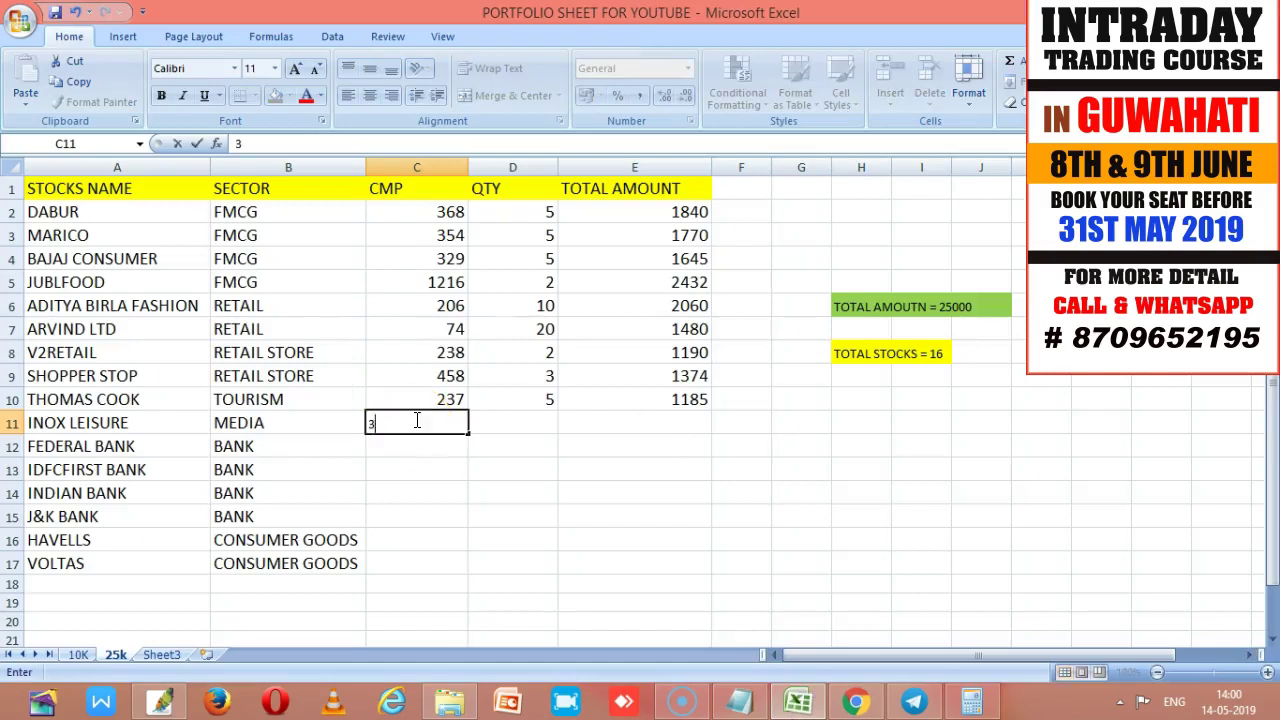
key(Tab)
text(4)
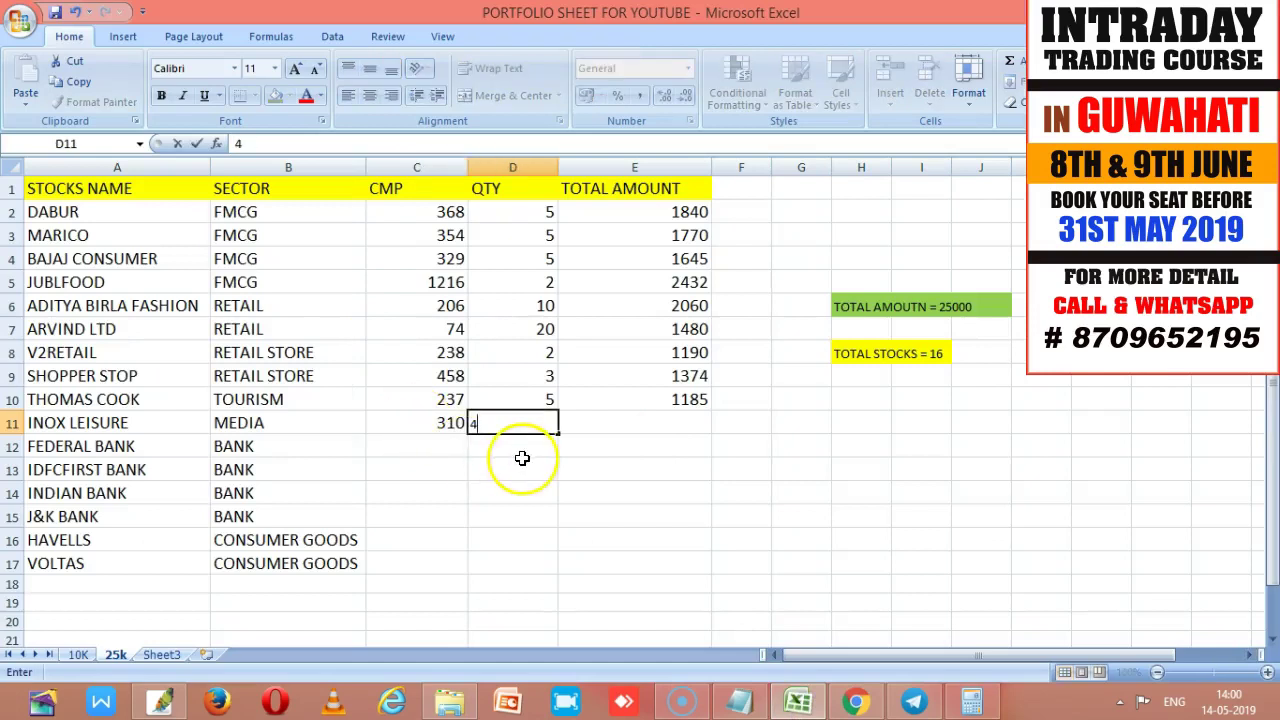
click(679, 422)
text(1240)
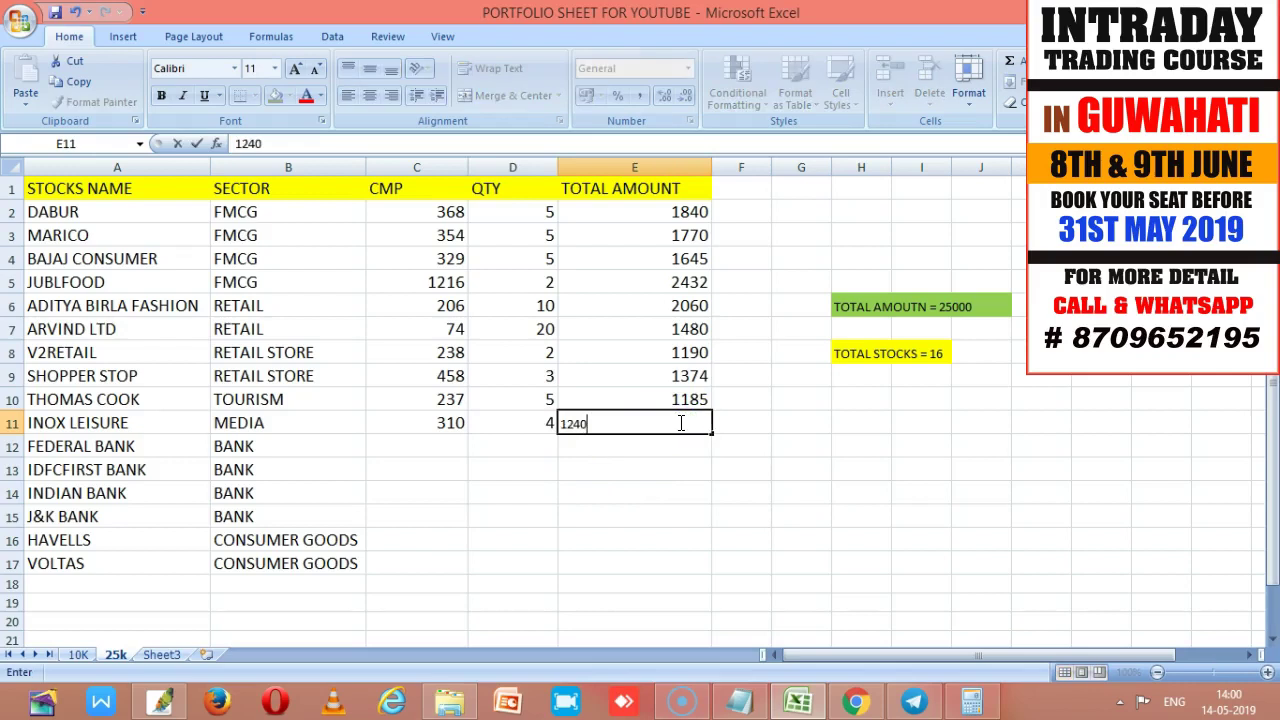
key(Tab)
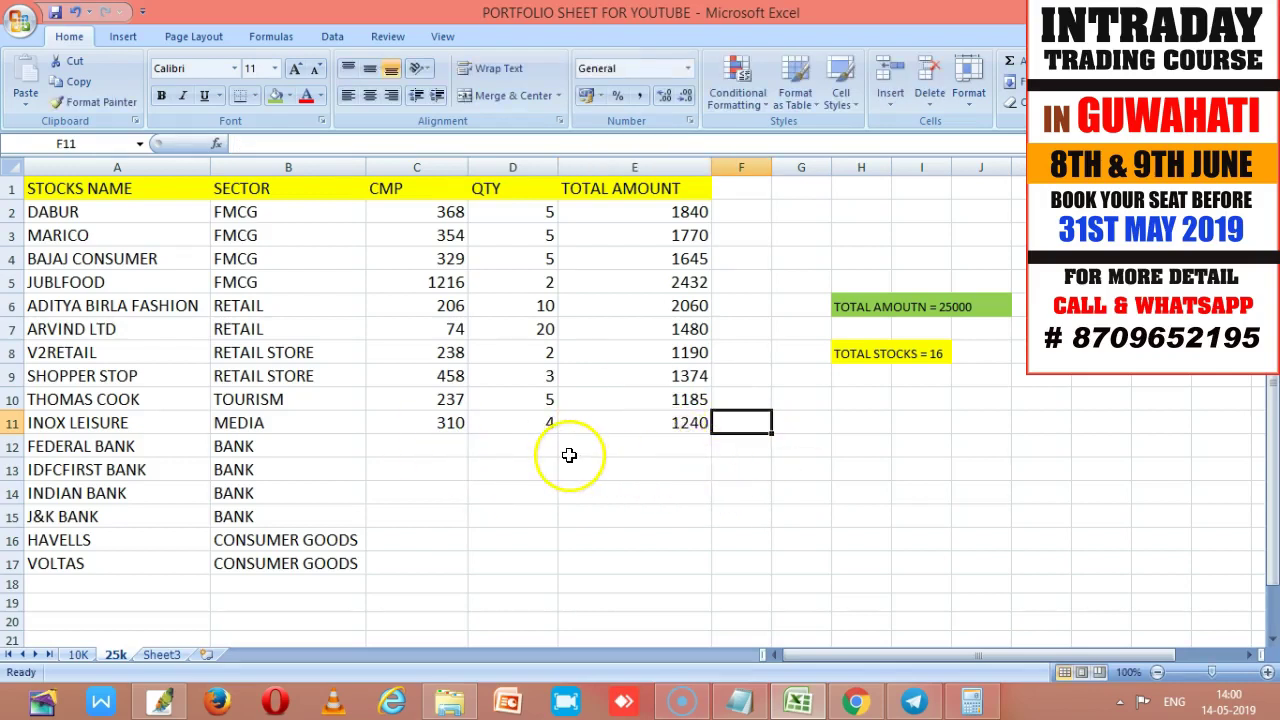
Review the four bank stocks, select FEDERAL BANK's CMP cell C12, and look up the FEDERAL BANK LTD chart on the trading site in Chrome.
click(125, 450)
click(162, 468)
click(155, 497)
click(131, 519)
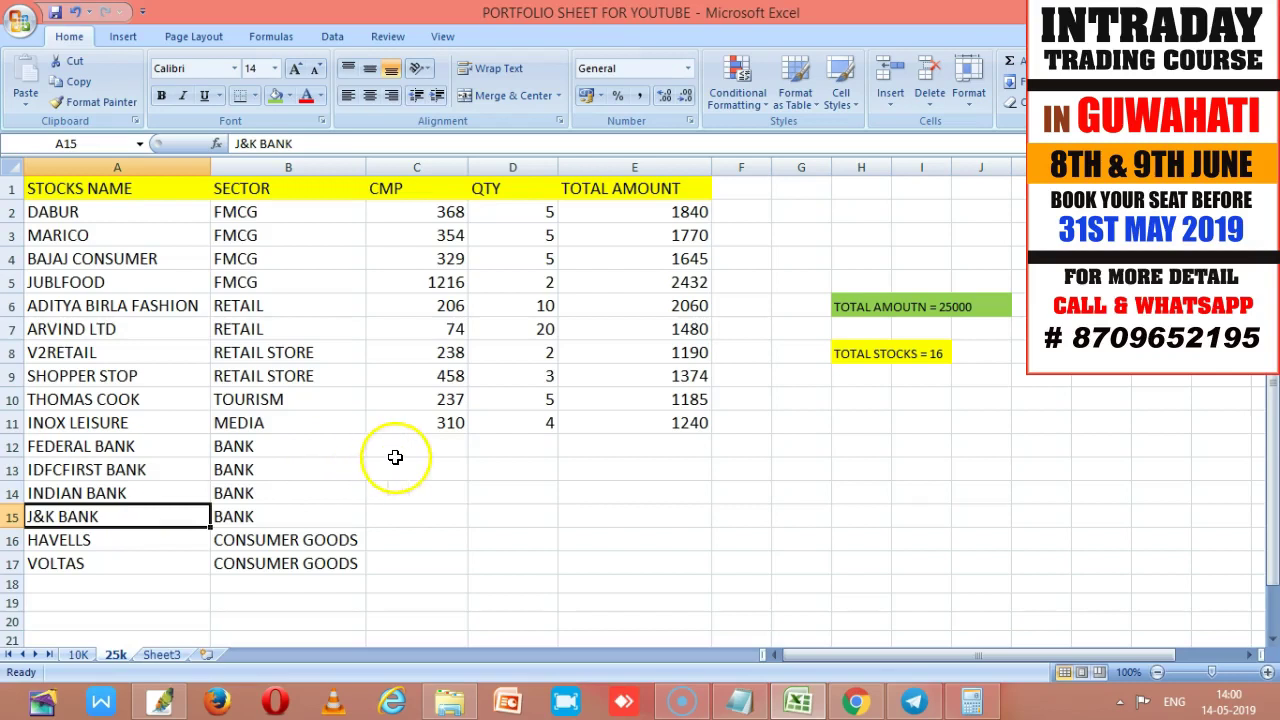
click(450, 445)
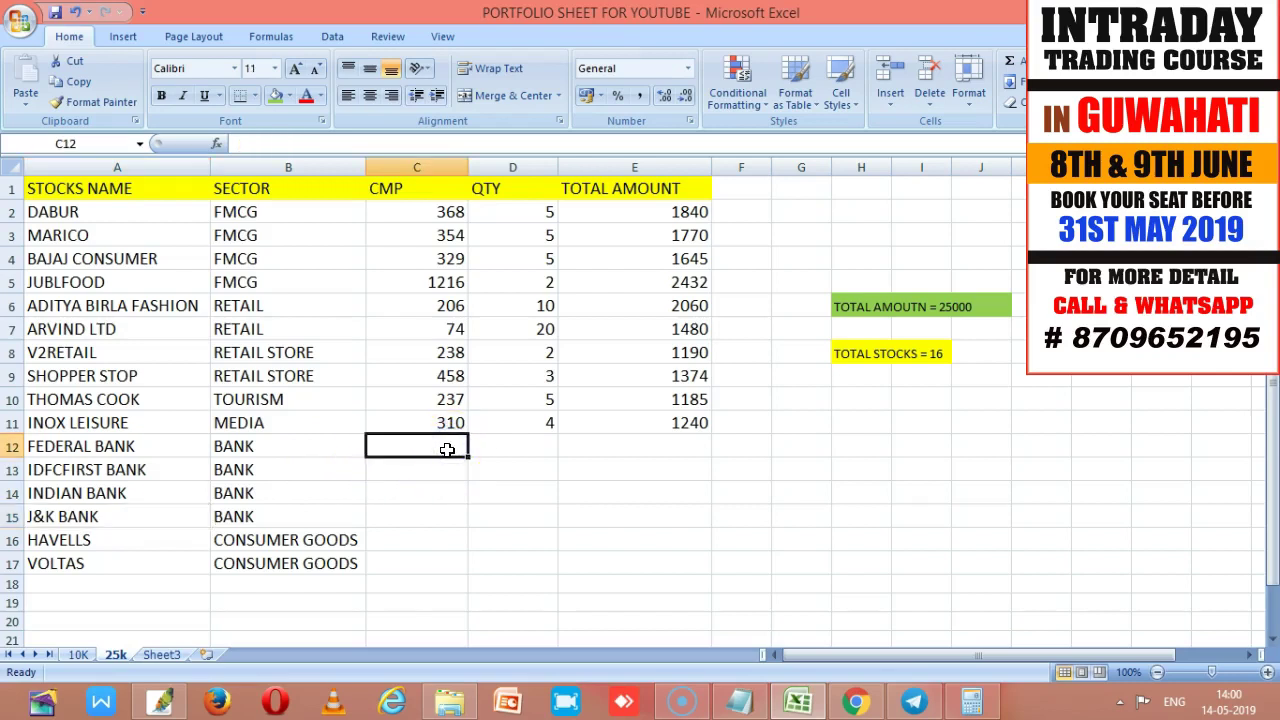
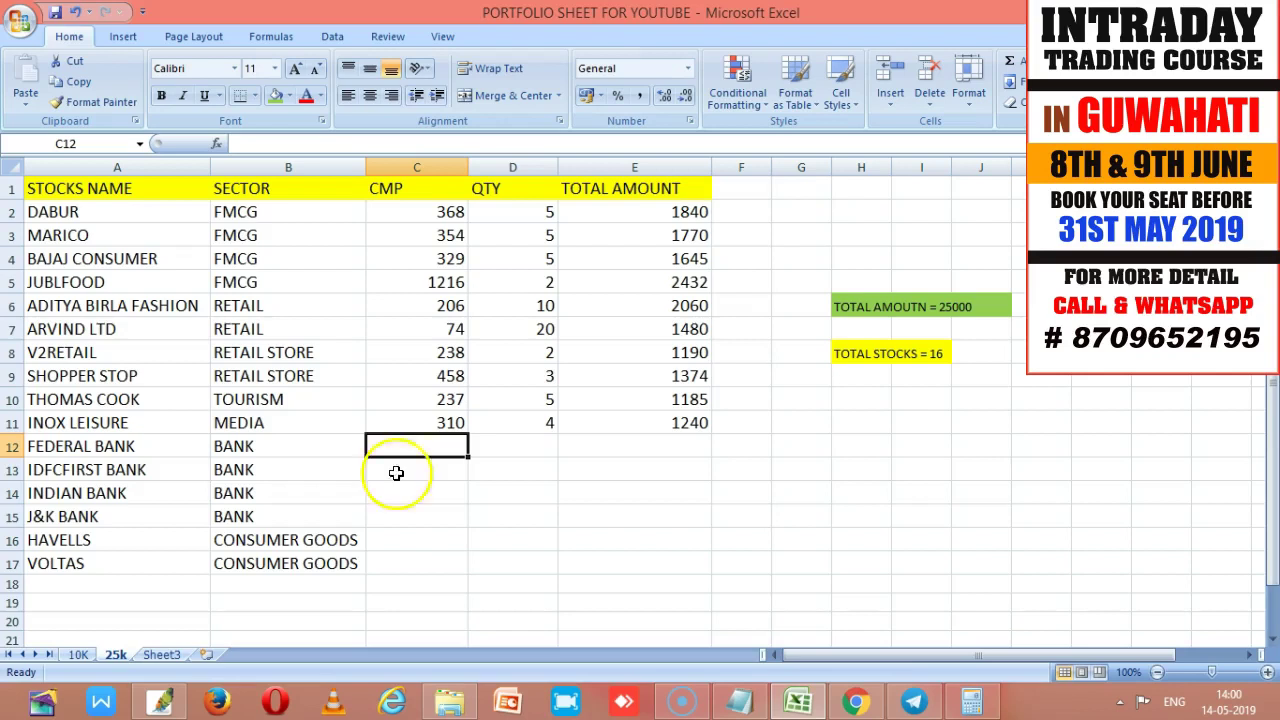
click(856, 700)
click(99, 80)
text(FEDER)
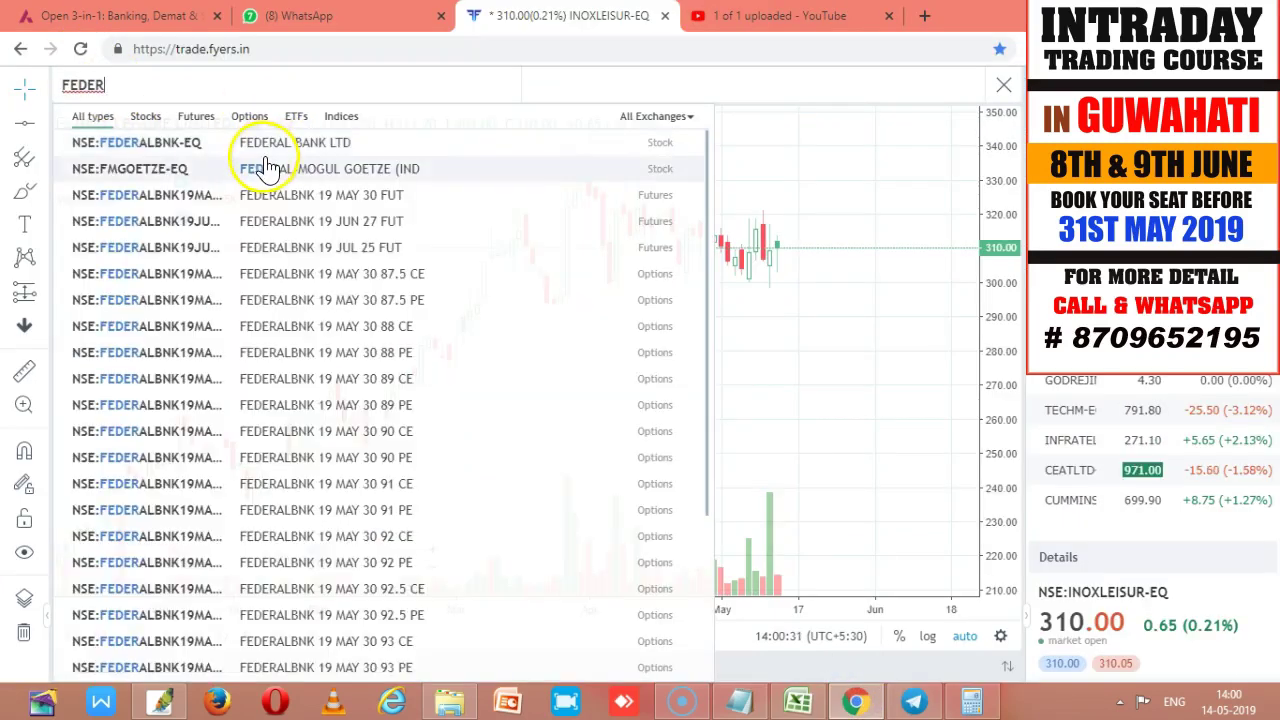
click(275, 143)
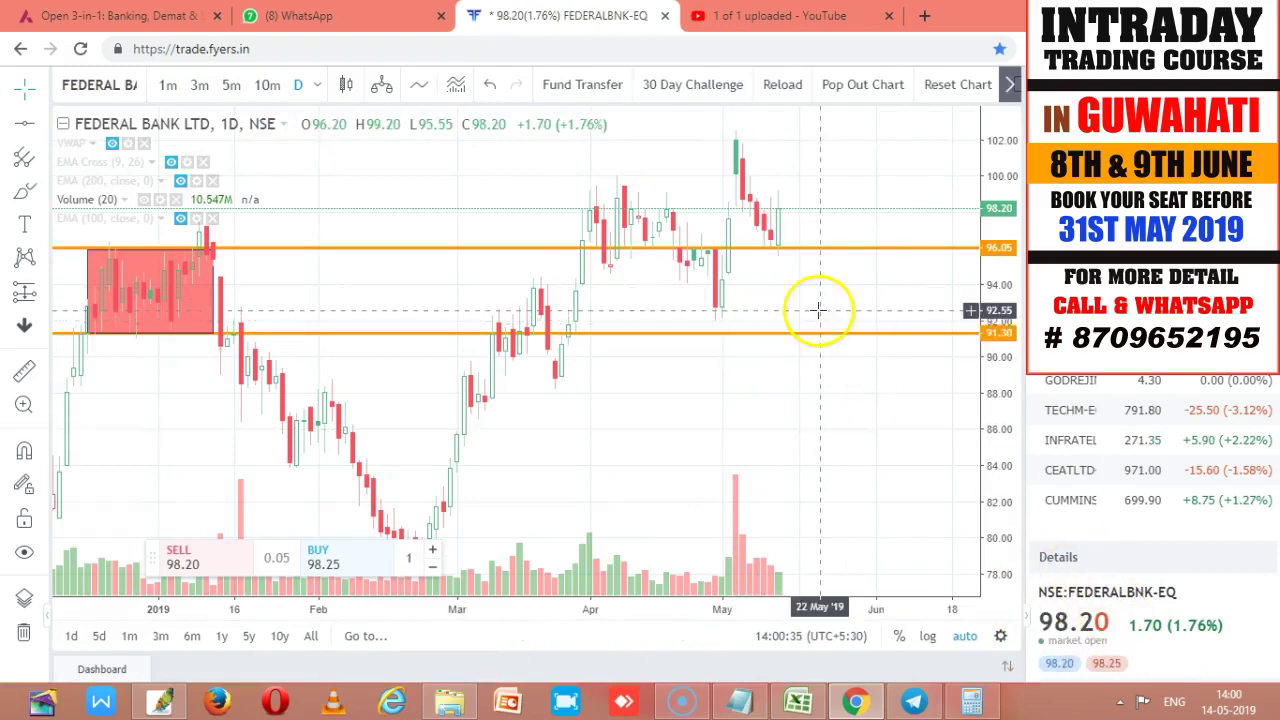
Back in Excel, fill FEDERAL BANK's row 12 with CMP 100, quantity 15 and total amount 1500.
key(alt+Tab)
text(10)
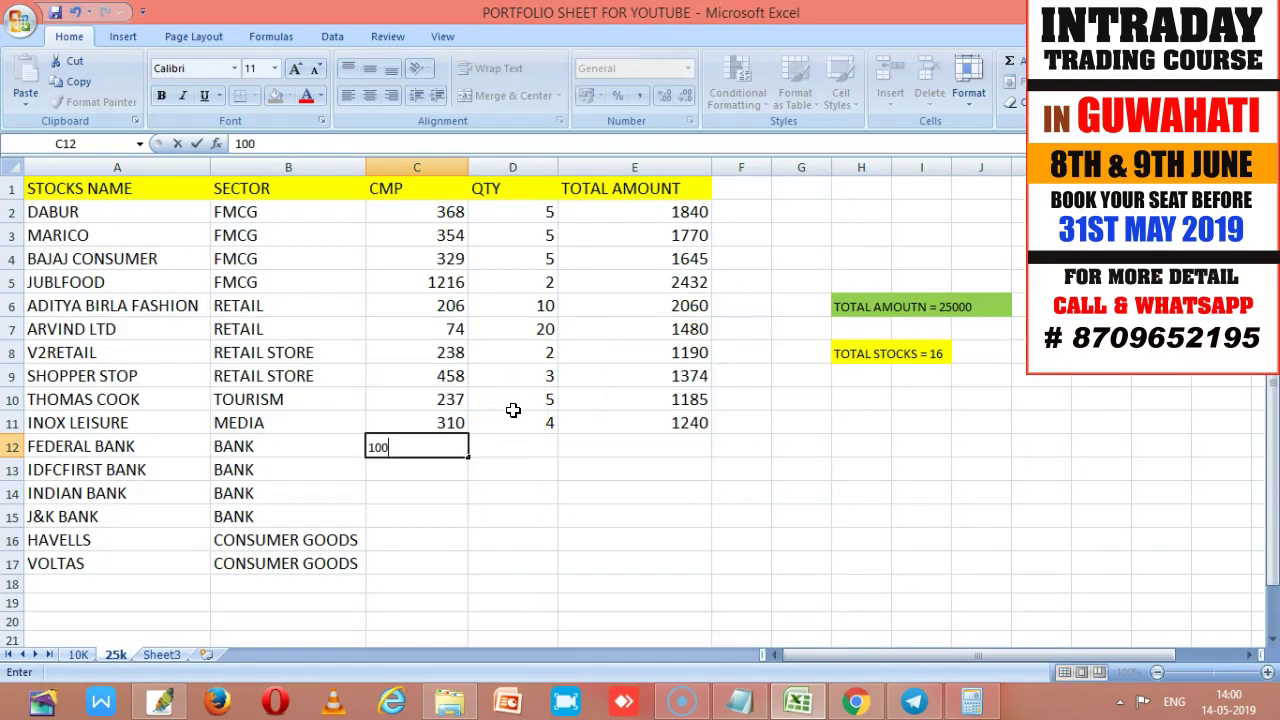
key(Tab)
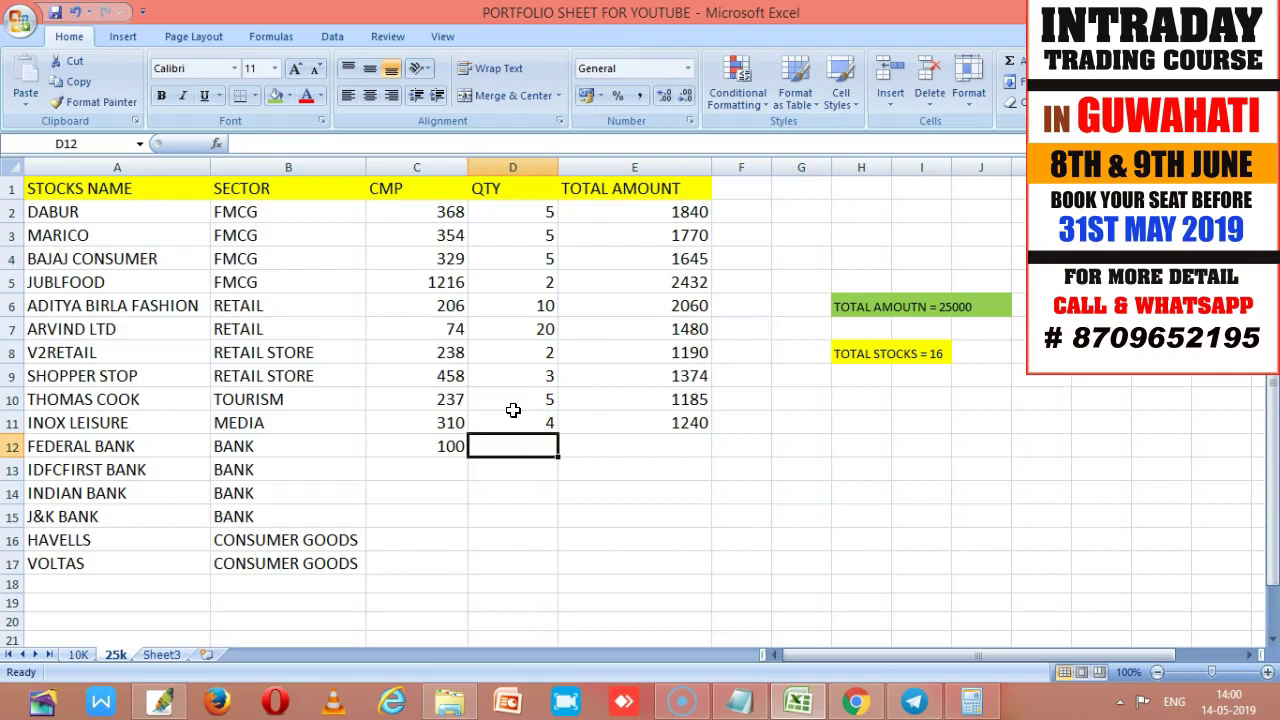
text(15)
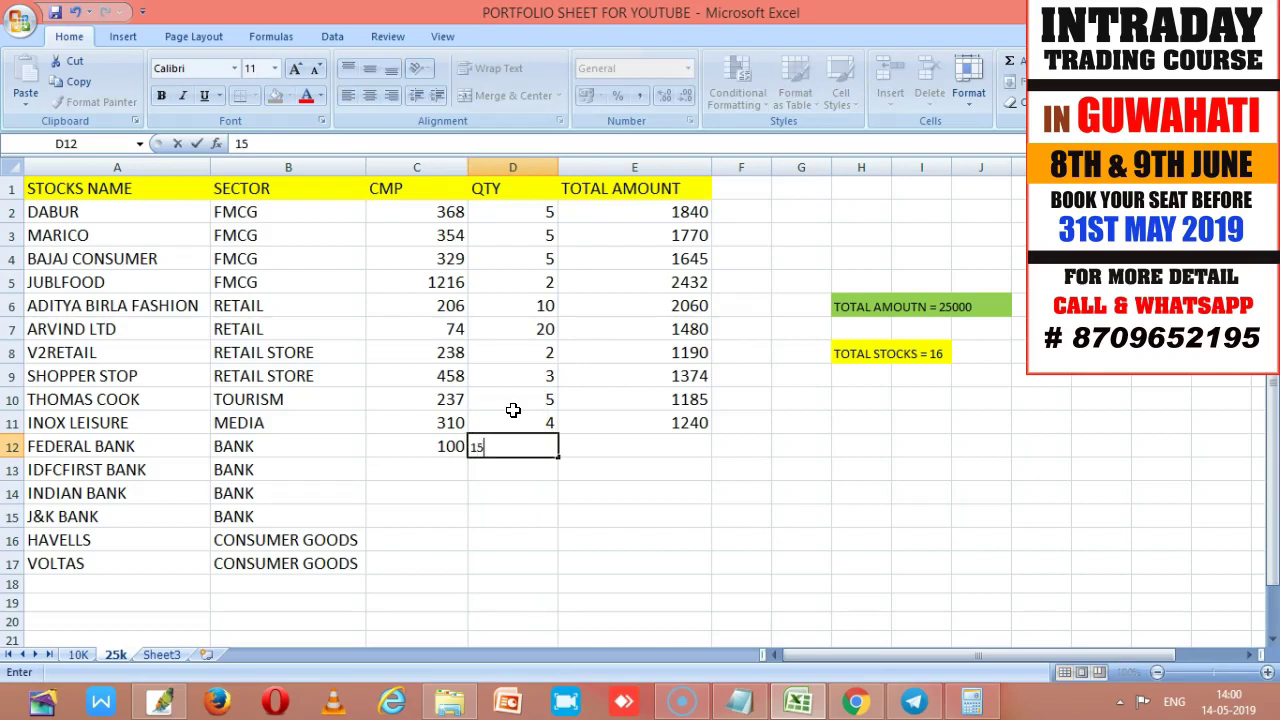
key(Tab)
text(15)
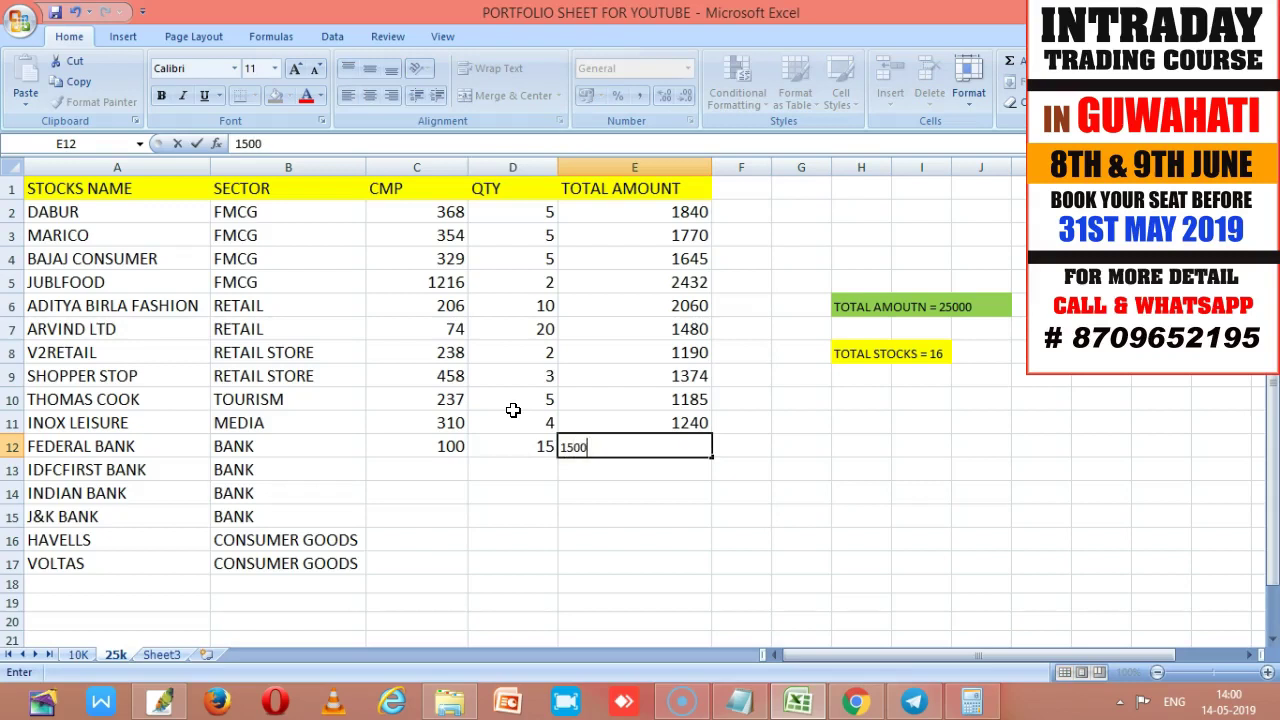
key(Tab)
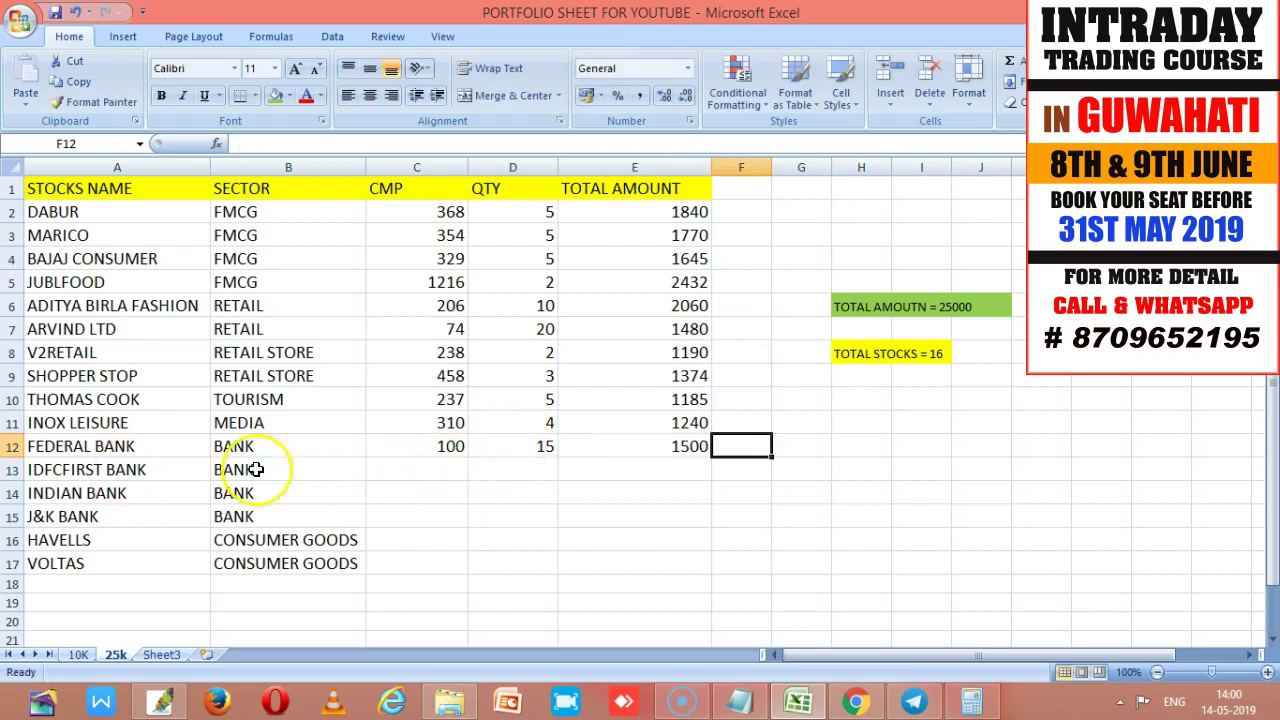
Select IDFCFIRST BANK's CMP cell C13, then look up the IDFC FIRST BANK LIMITED chart on the trading site in Chrome.
click(463, 469)
key(alt+Tab)
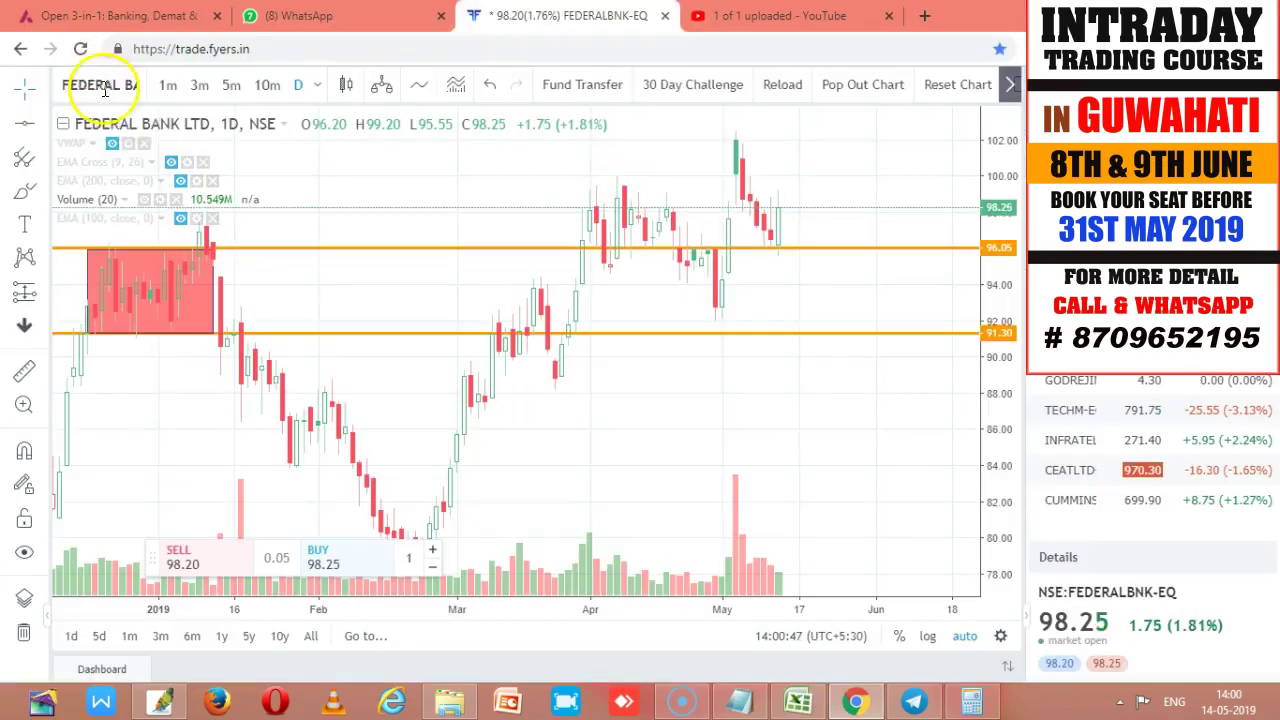
click(113, 92)
text(IDFC)
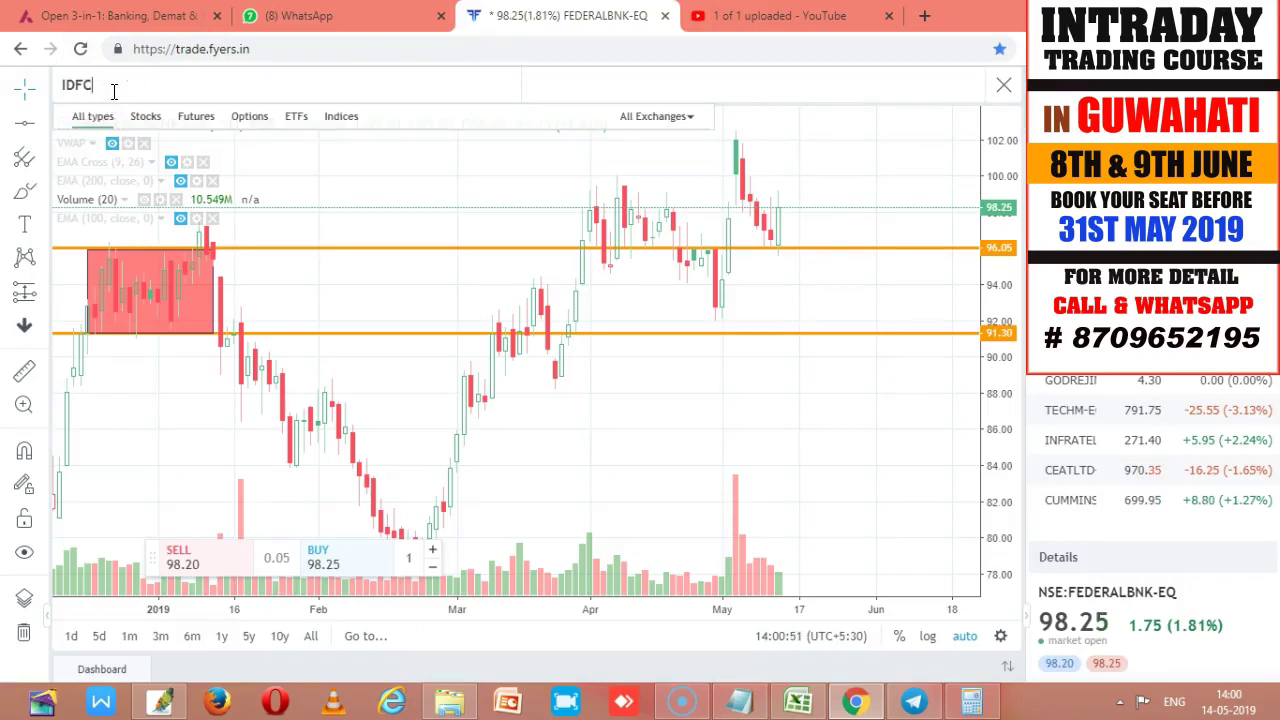
text( FI)
click(320, 142)
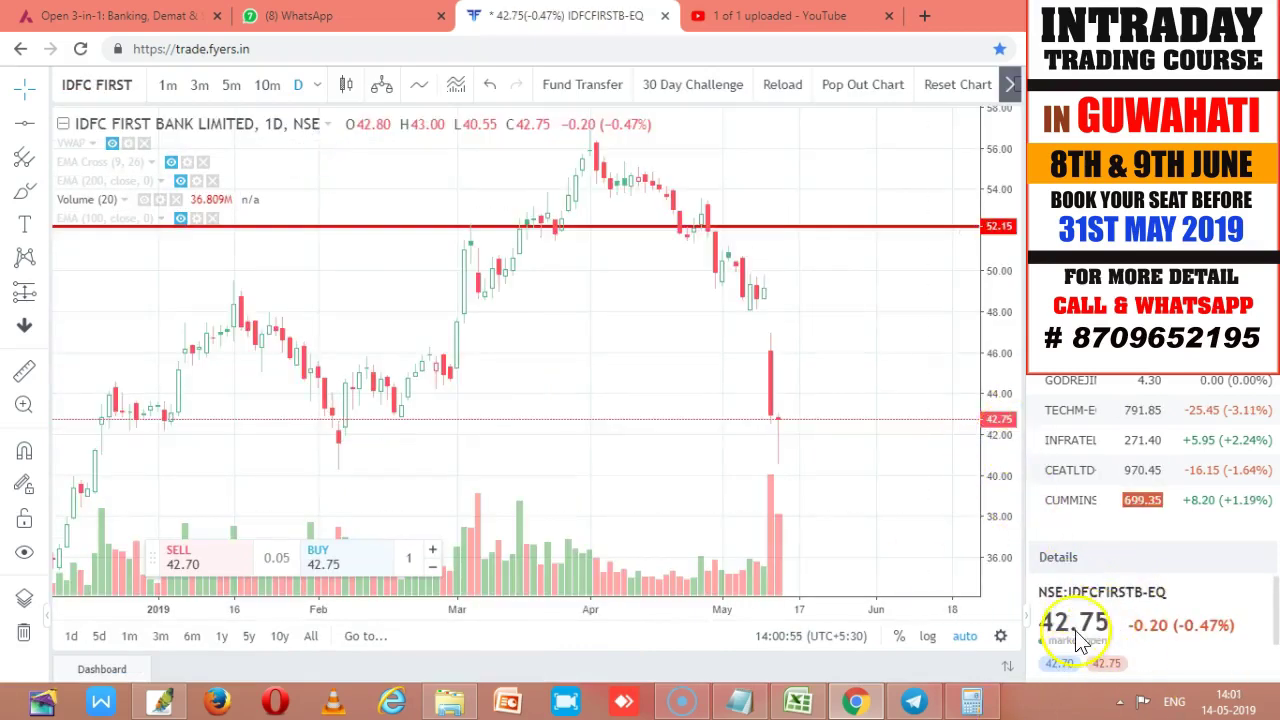
Back in Excel, fill IDFCFIRST BANK's row 13 with CMP 43, quantity 30 and total amount 1290, using the calculator for the total.
key(alt+Tab)
text(43)
key(Tab)
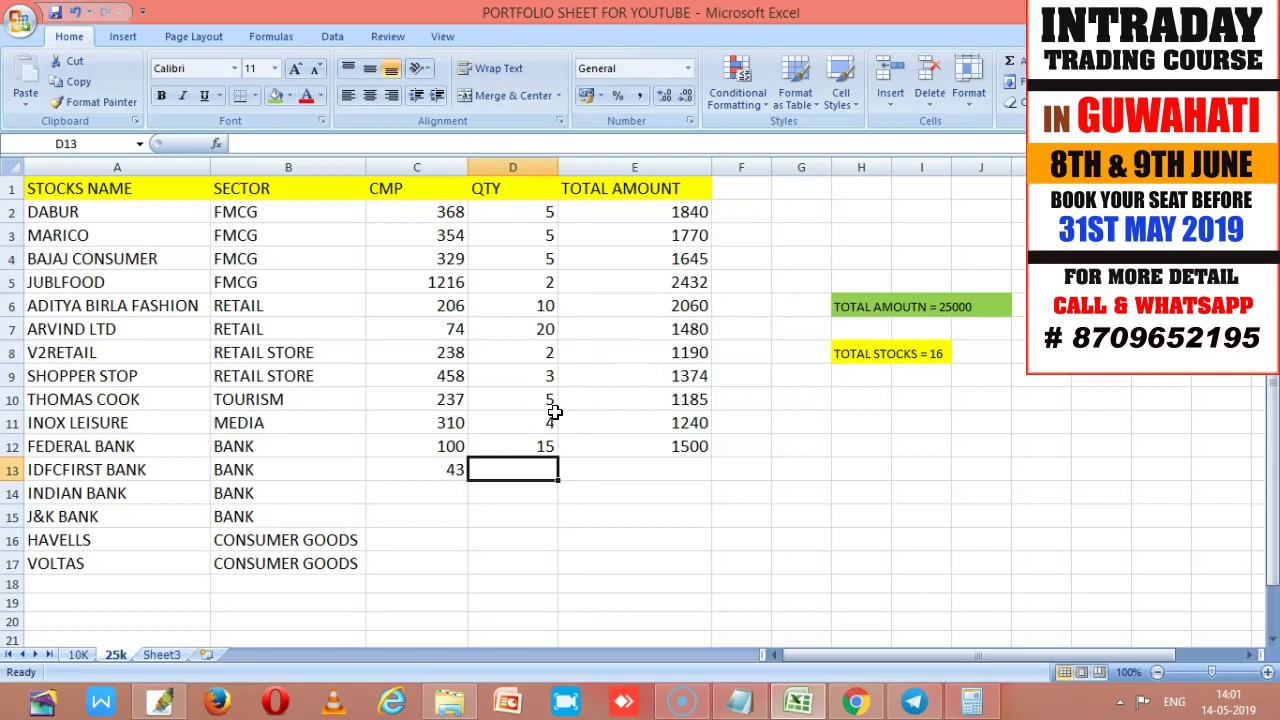
text(30)
key(Tab)
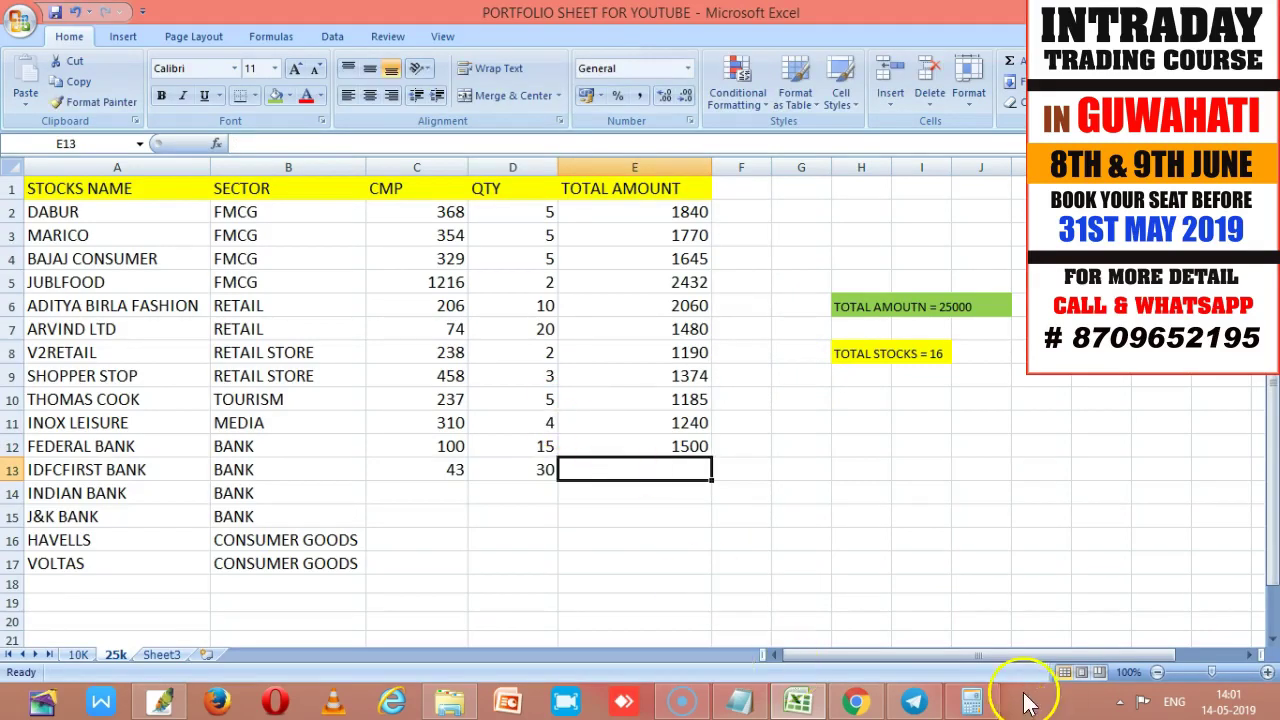
click(980, 704)
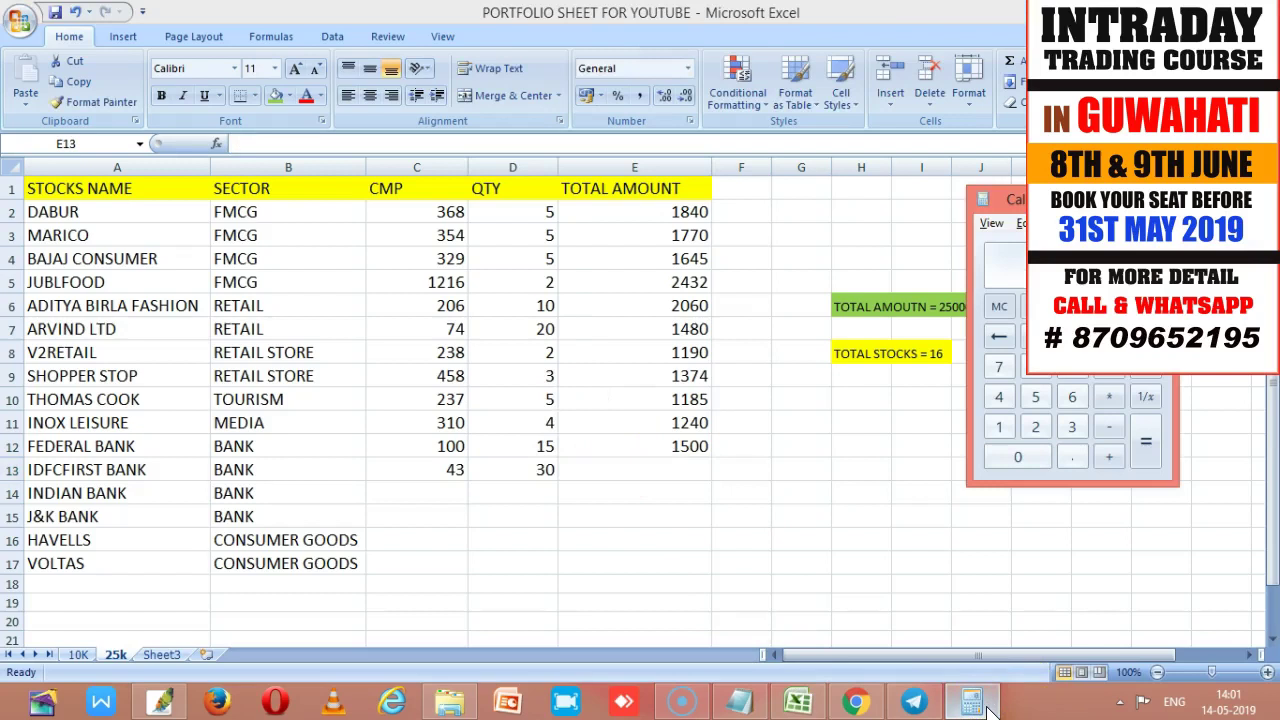
click(685, 470)
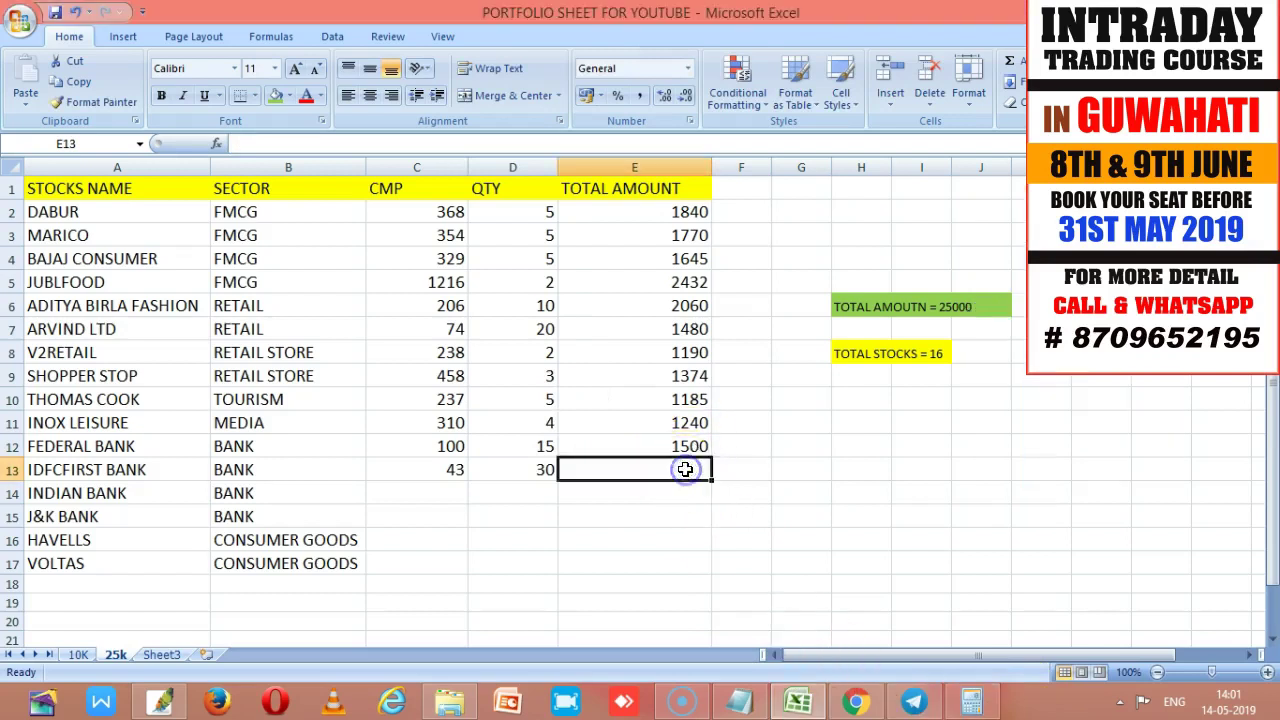
text(1)
key(Tab)
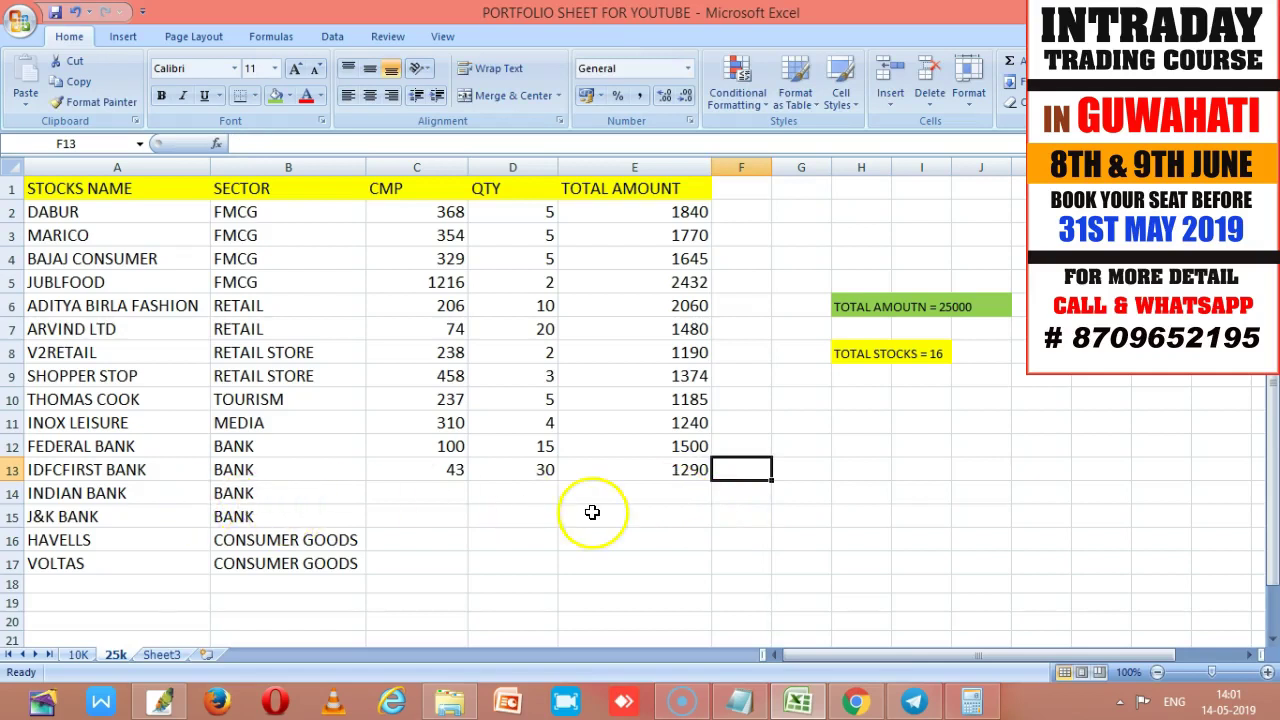
Select INDIAN BANK's CMP cell C14, then look up the INDIAN BANK chart on the trading site in Chrome.
click(452, 500)
key(alt+Tab)
key(alt+Tab)
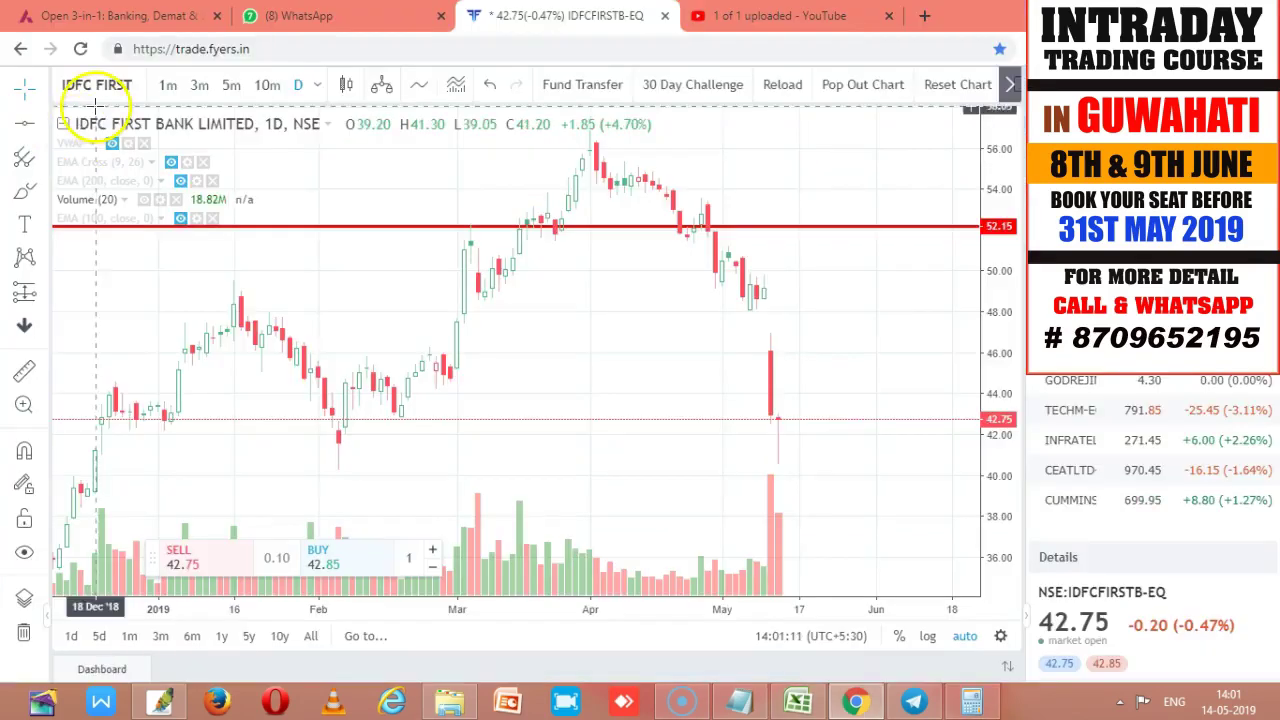
click(88, 82)
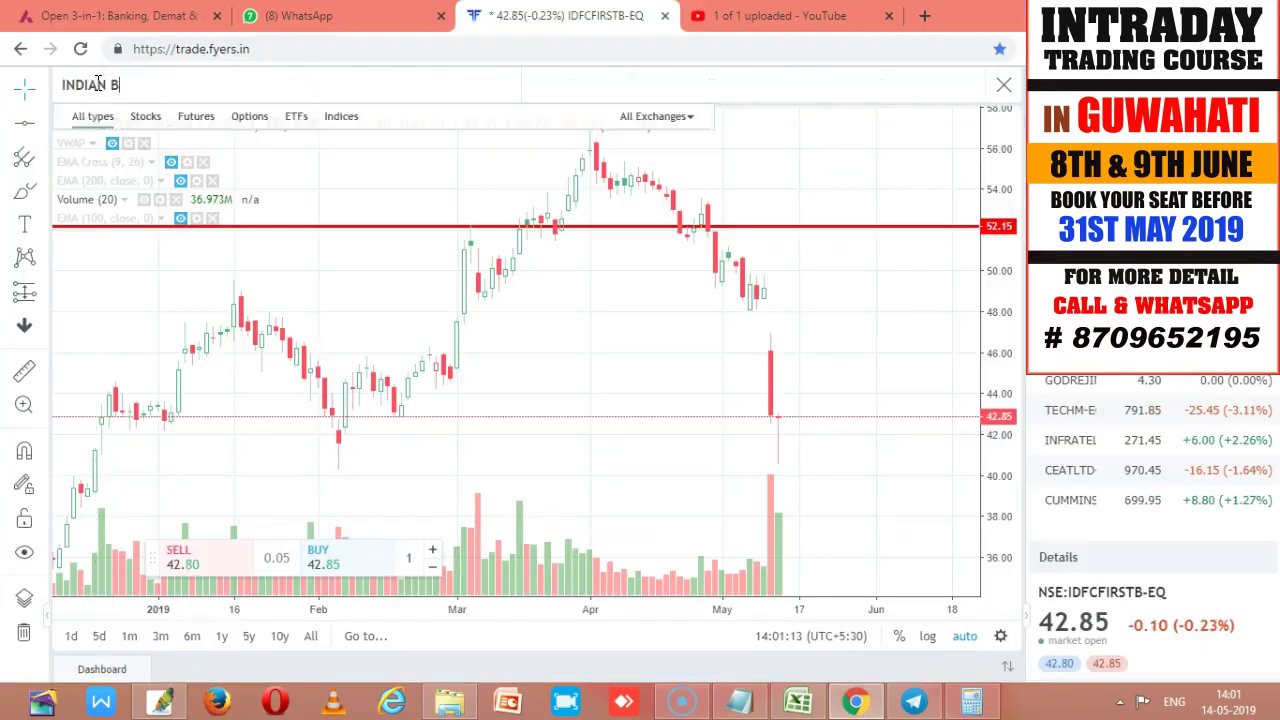
click(277, 145)
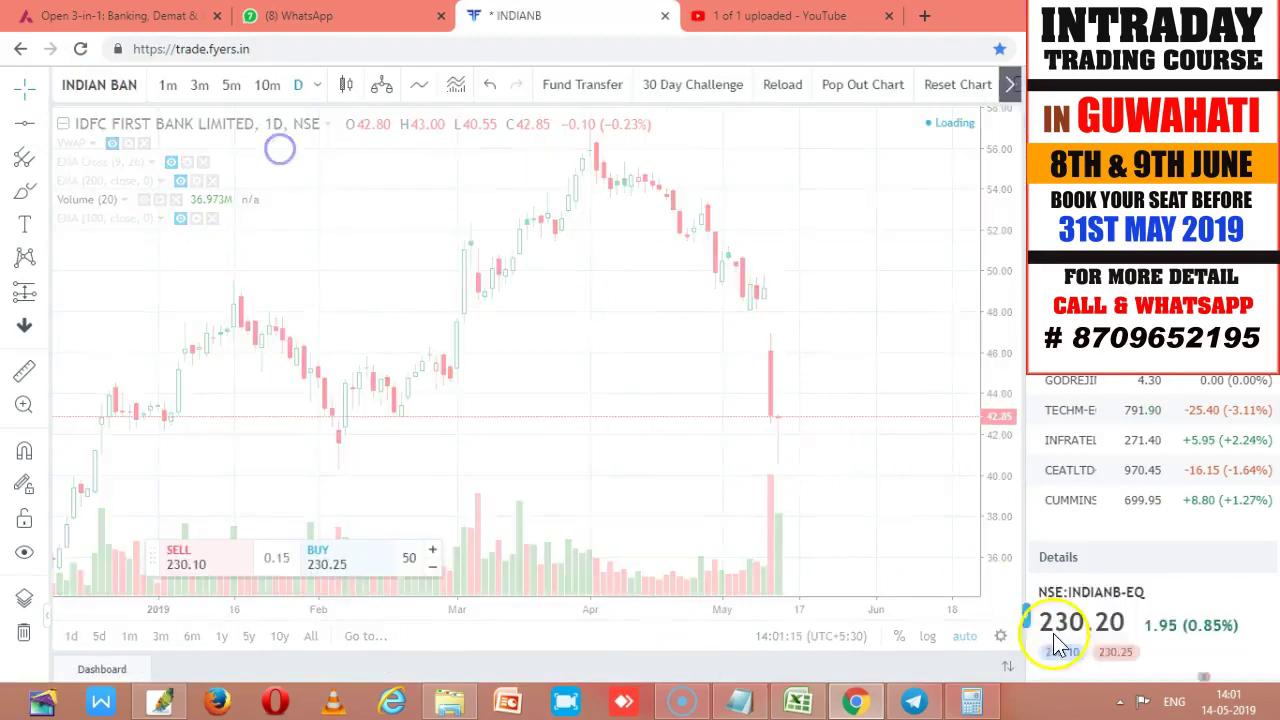
Back in Excel, fill INDIAN BANK's row 14 with CMP 231, quantity 5 and total amount 1155, using the calculator for the total.
key(alt+Tab)
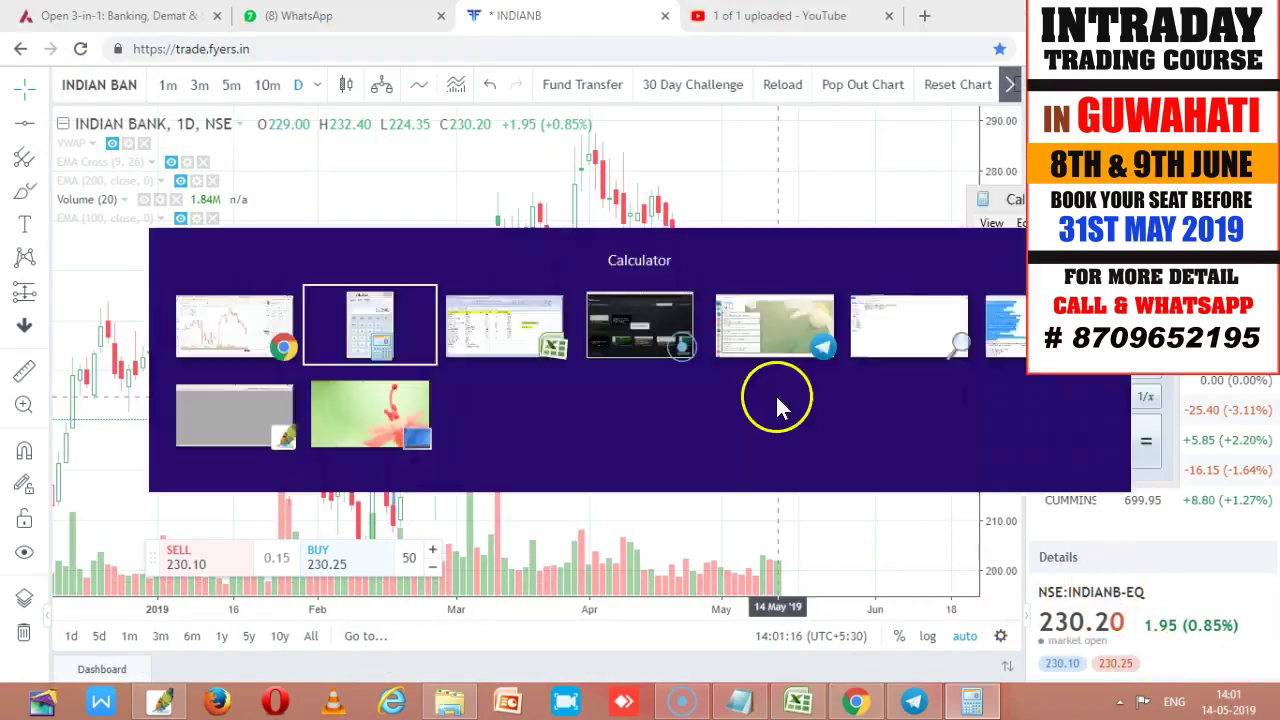
key(alt+Tab)
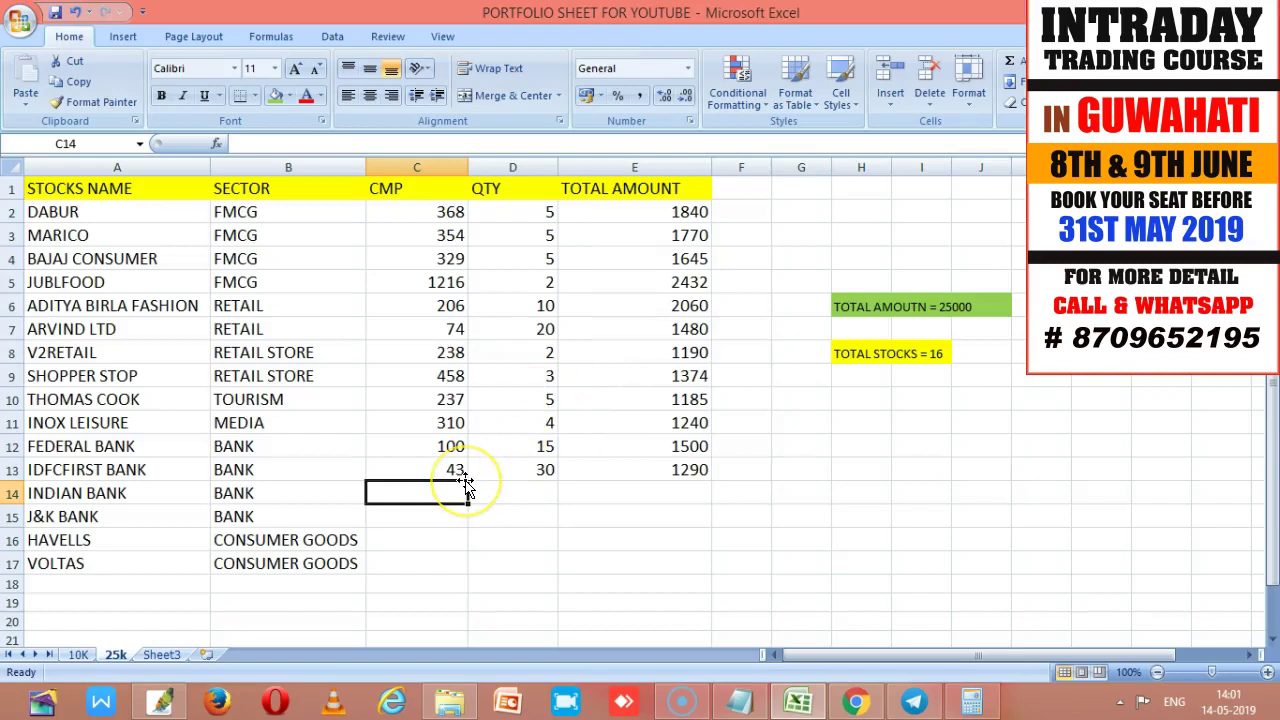
text(231)
key(Tab)
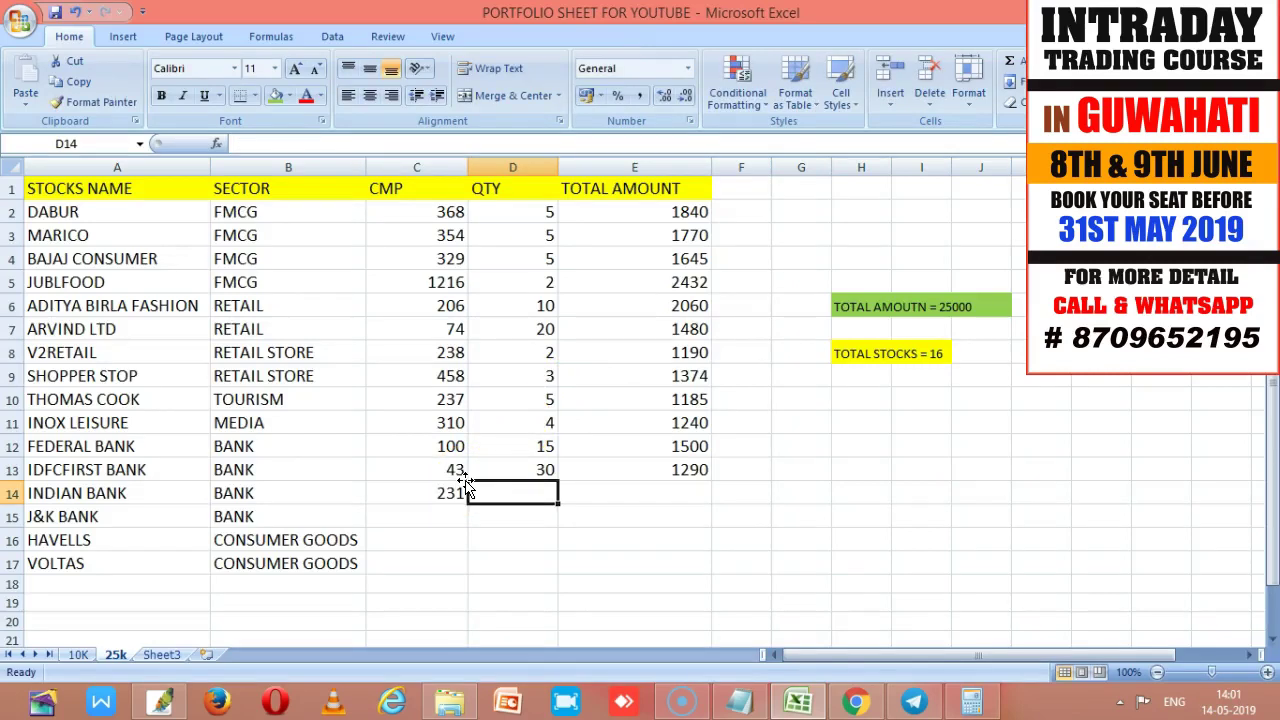
text(5)
key(Tab)
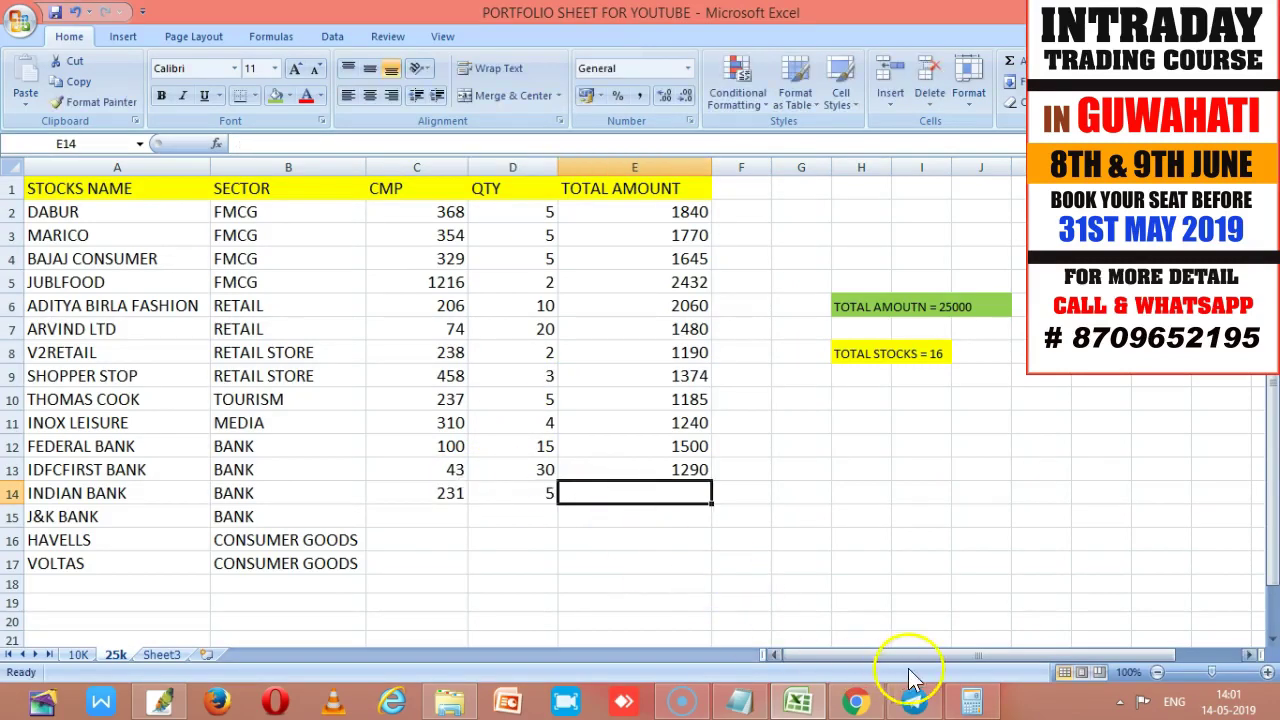
click(975, 703)
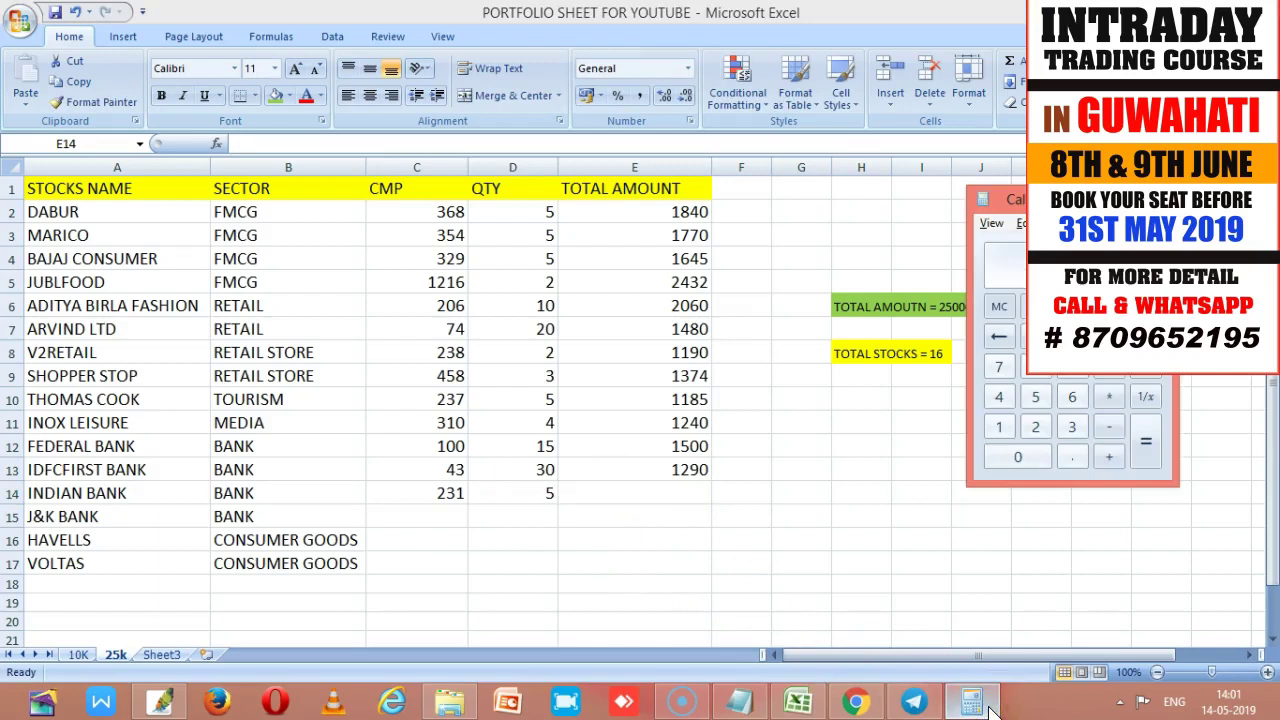
click(677, 485)
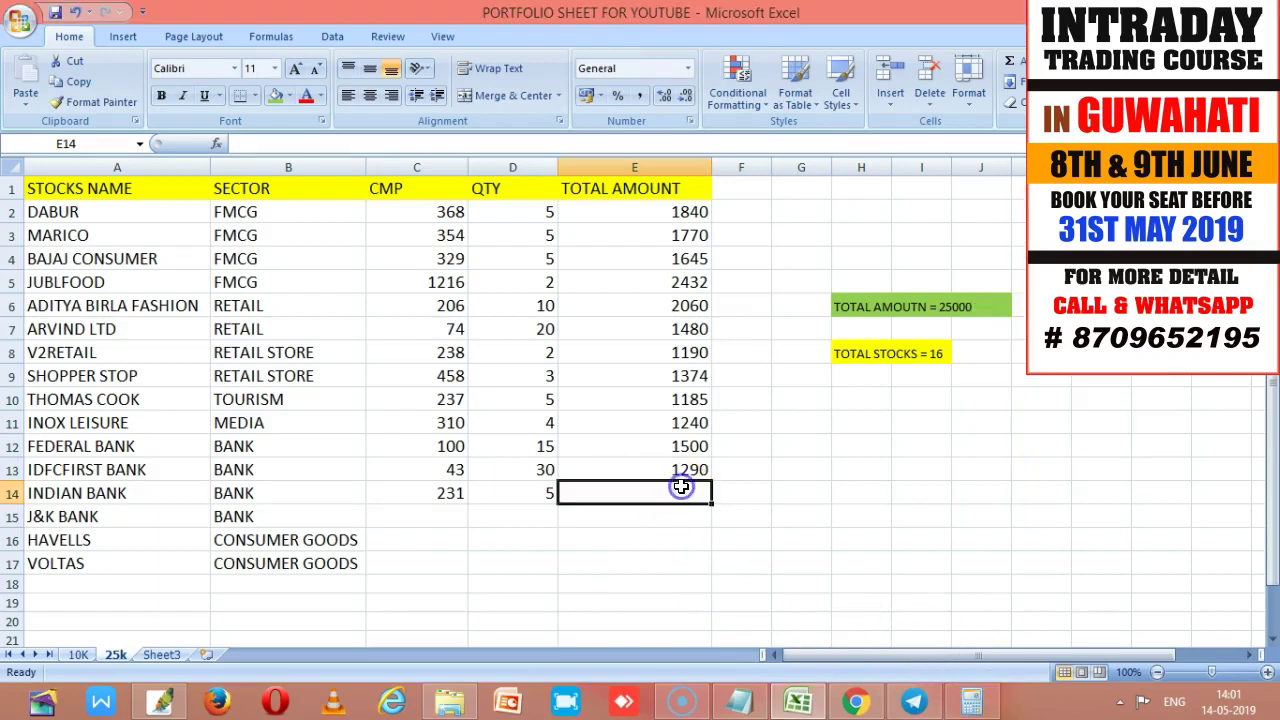
text(1)
key(Tab)
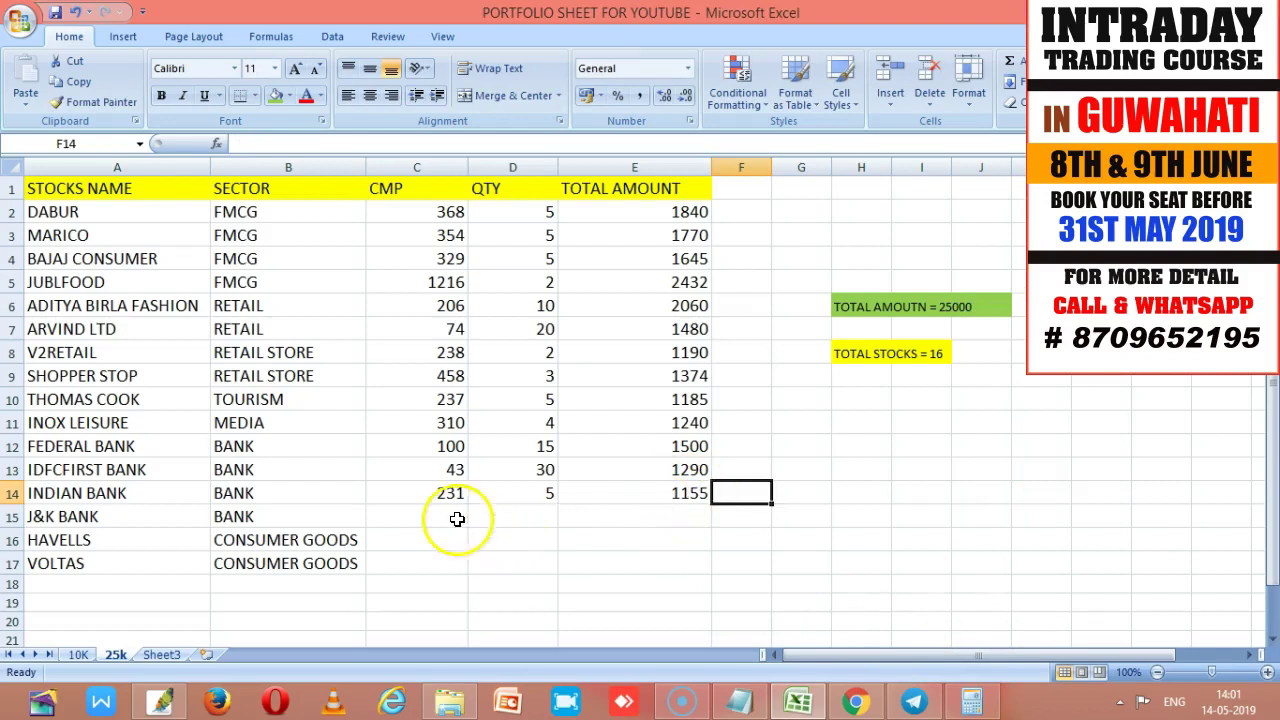
Select J&K BANK's CMP cell C15, then look up the J & K BANK LTD. chart on the trading site in Chrome.
click(450, 515)
click(857, 700)
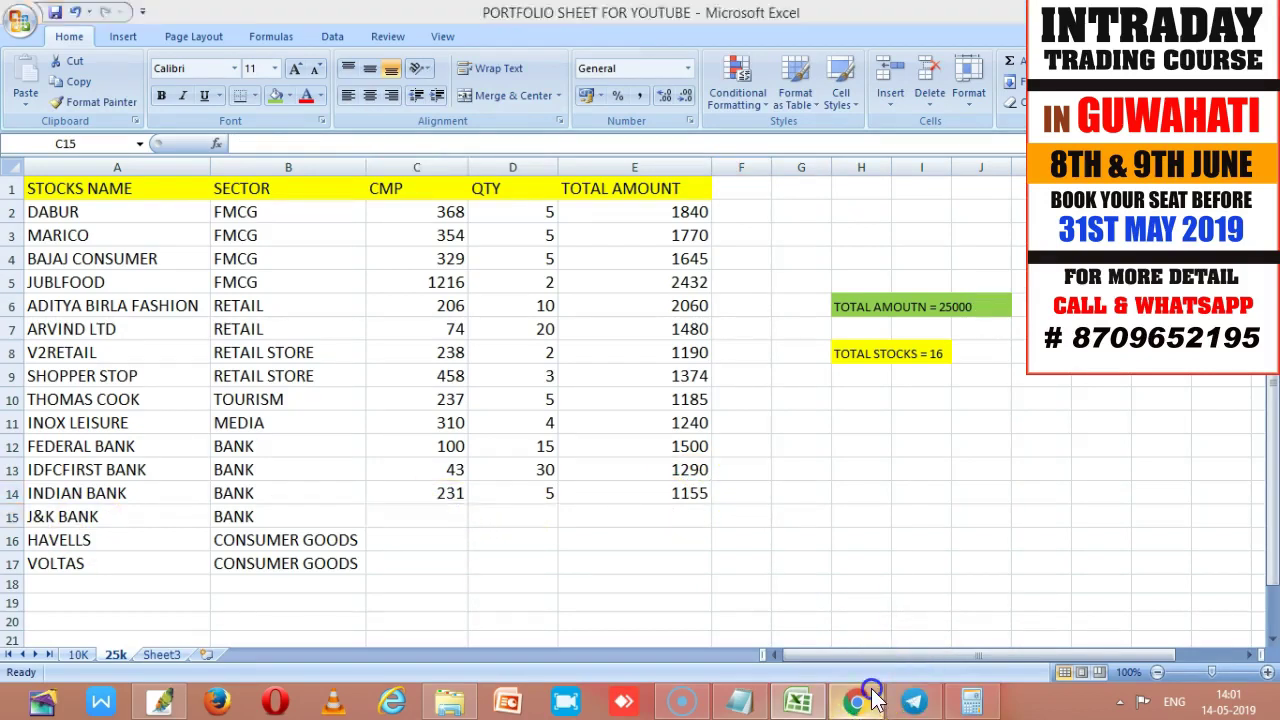
click(103, 88)
text(J)
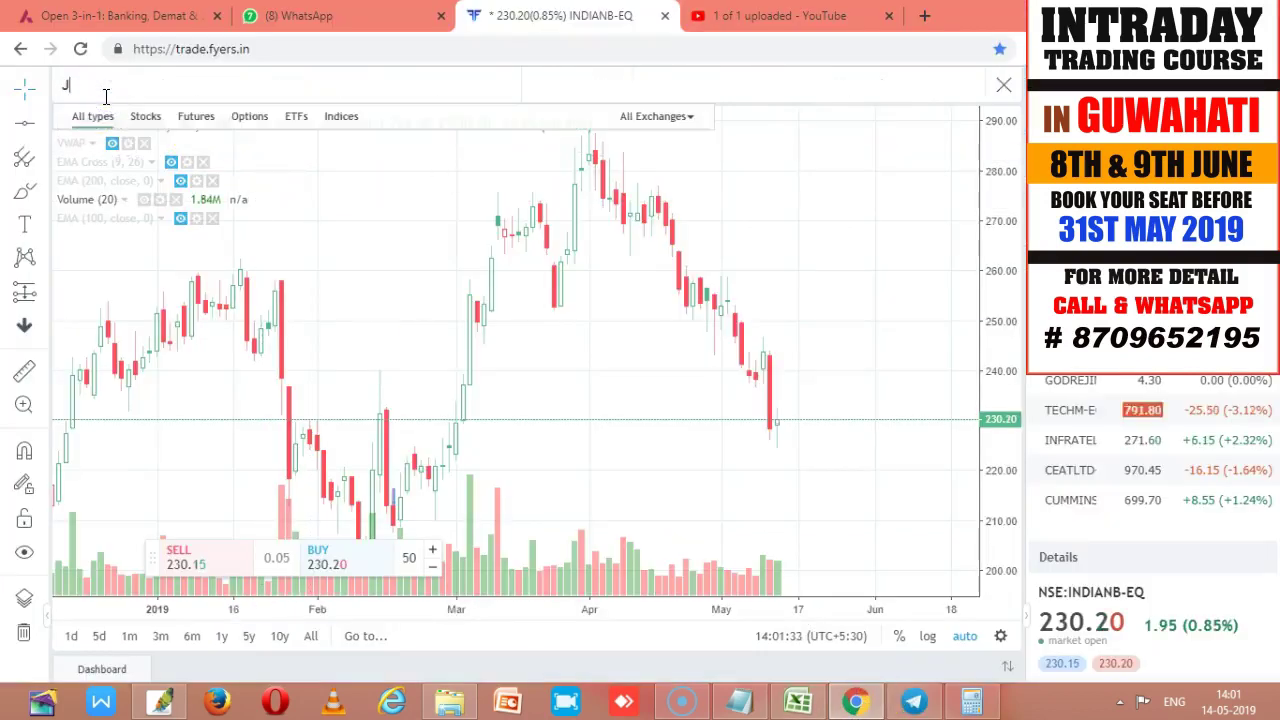
click(200, 145)
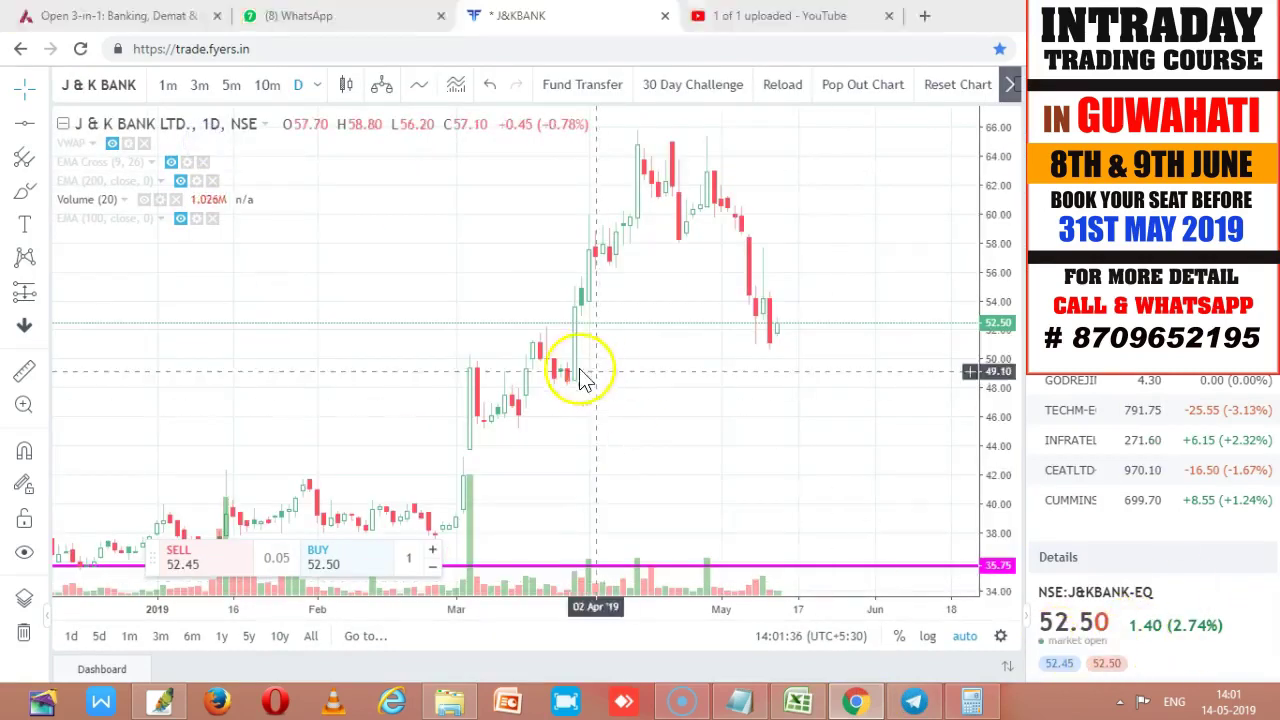
Back in Excel, fill J&K BANK's row 15 with CMP 53, quantity 20 and total amount 1060, using the calculator for the total.
key(alt+Tab)
text(5)
key(Tab)
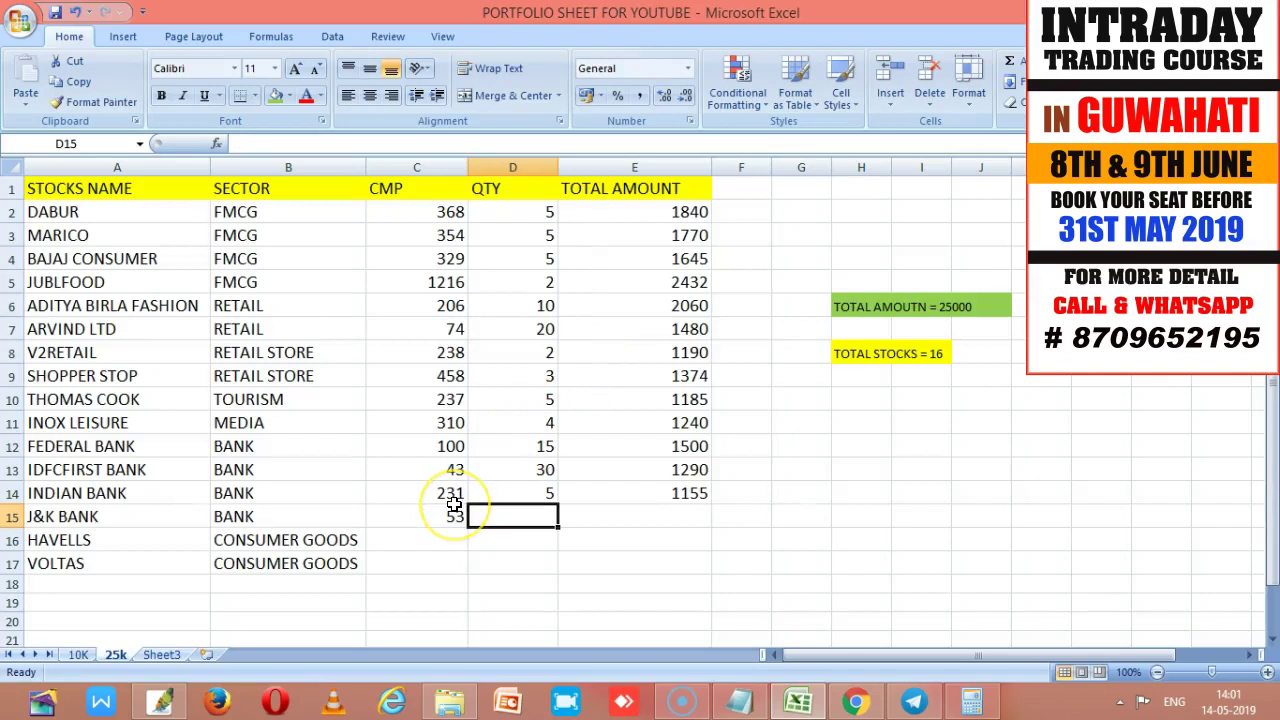
text(20)
key(Tab)
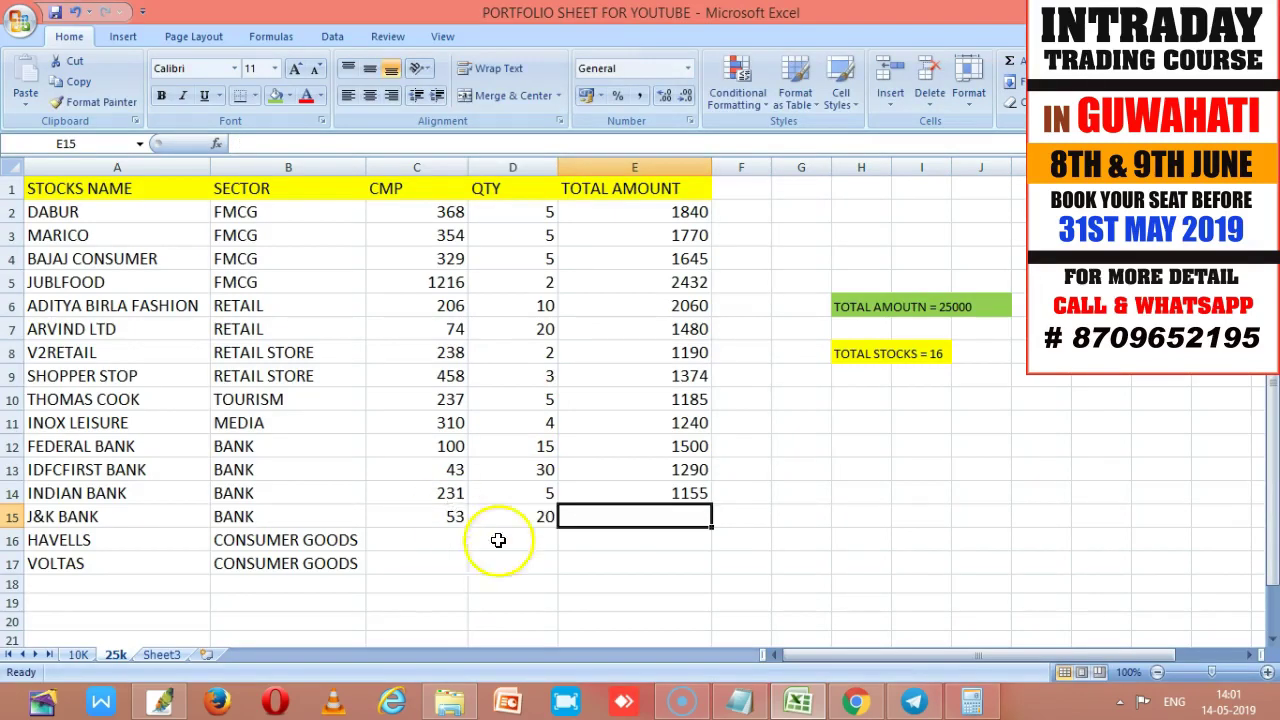
click(978, 700)
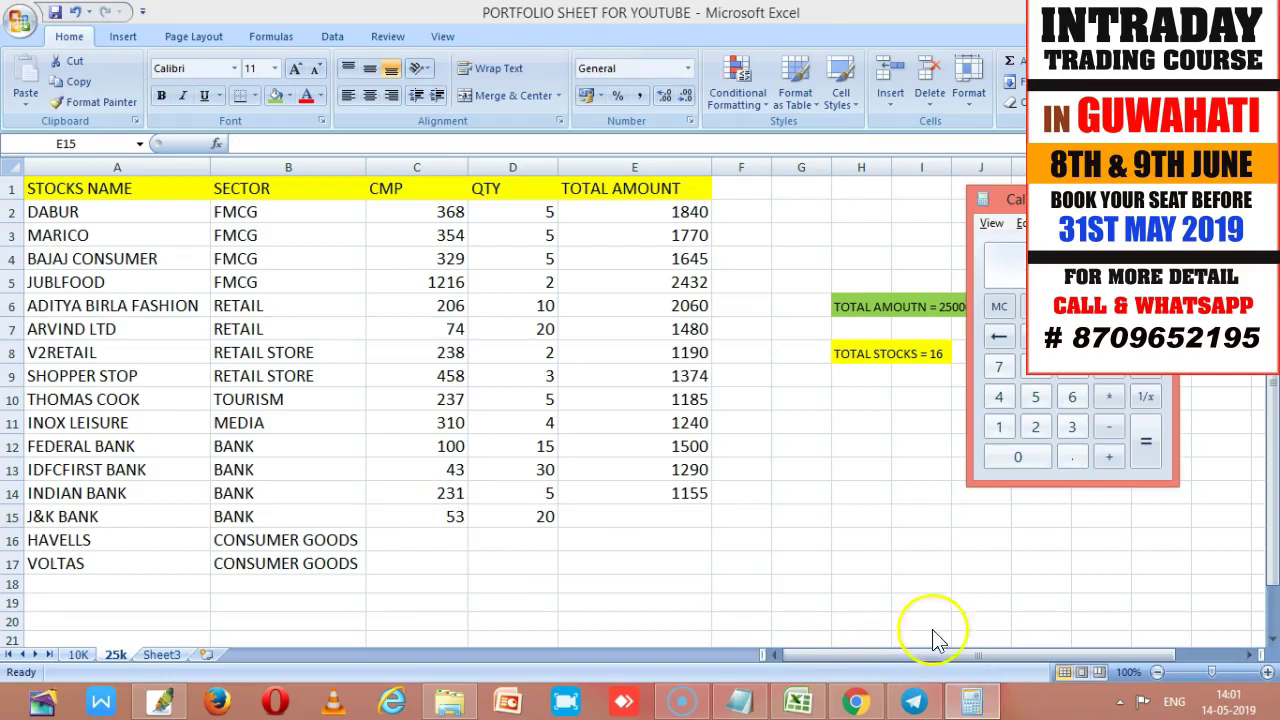
click(667, 516)
text(1060)
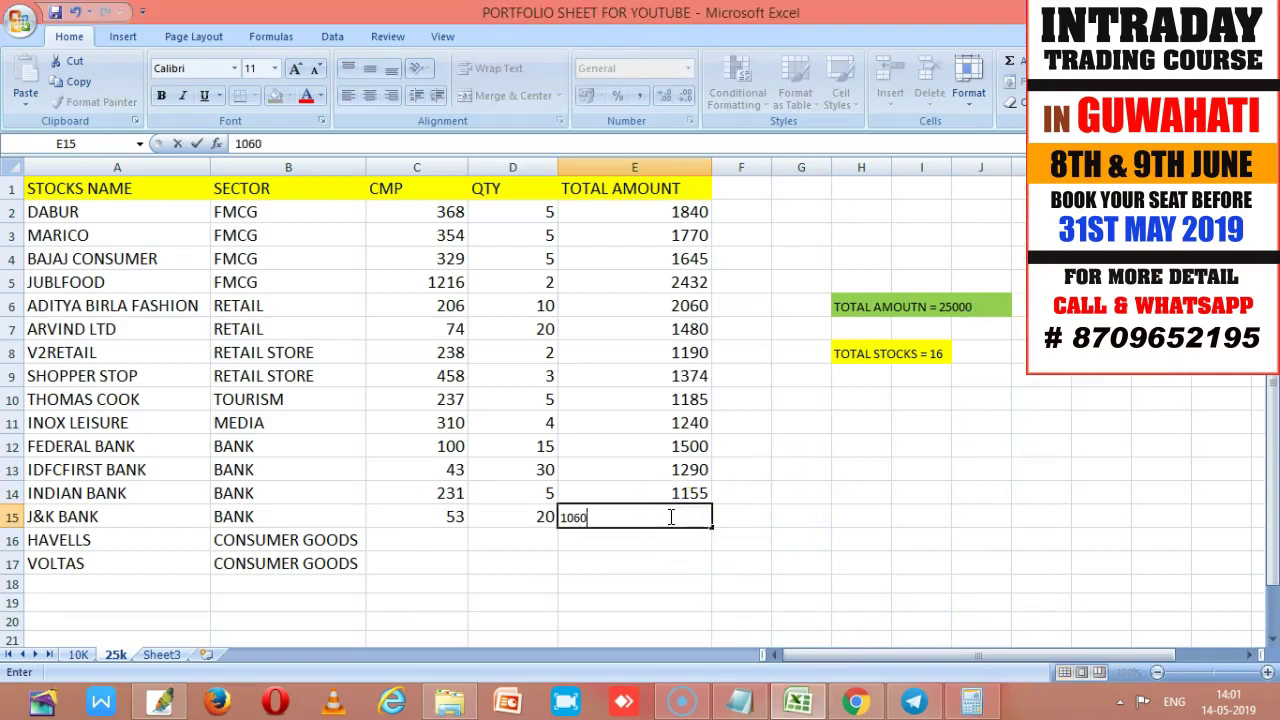
key(Tab)
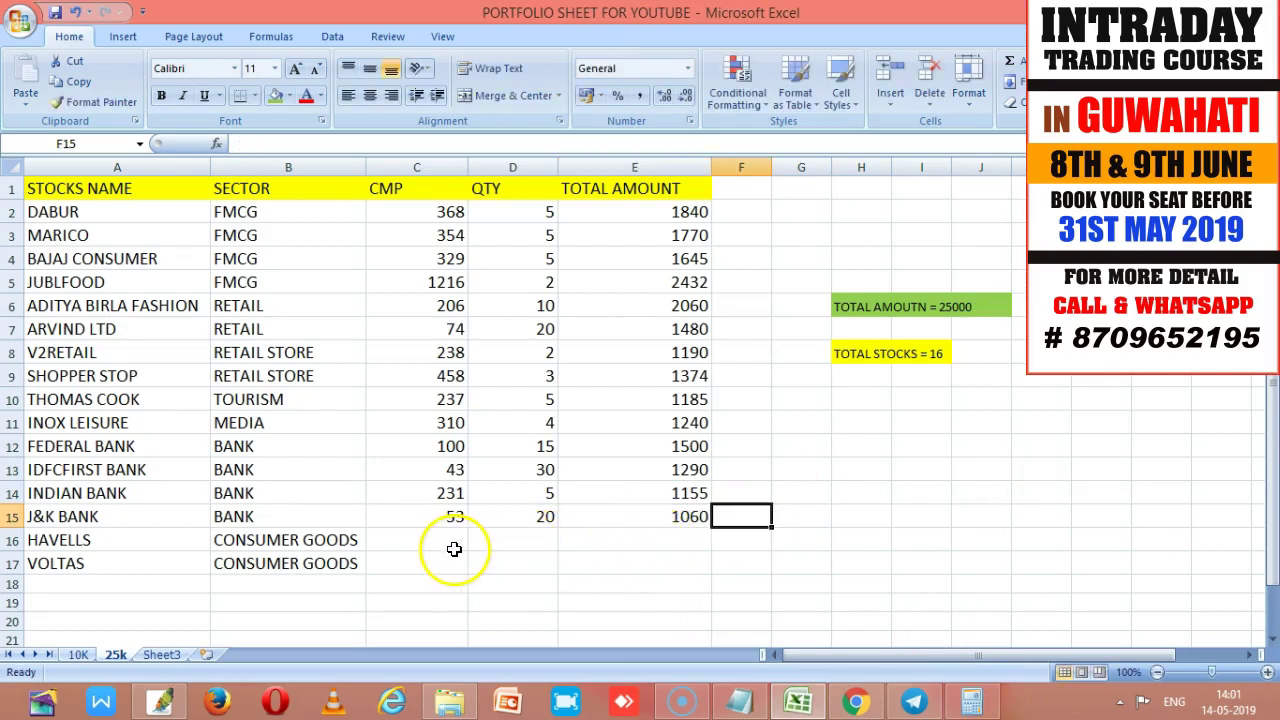
Switch to Chrome and look up the HAVELLS INDIA LIMITED stock chart on the trading site, dismissing the chat notification.
key(alt+Tab)
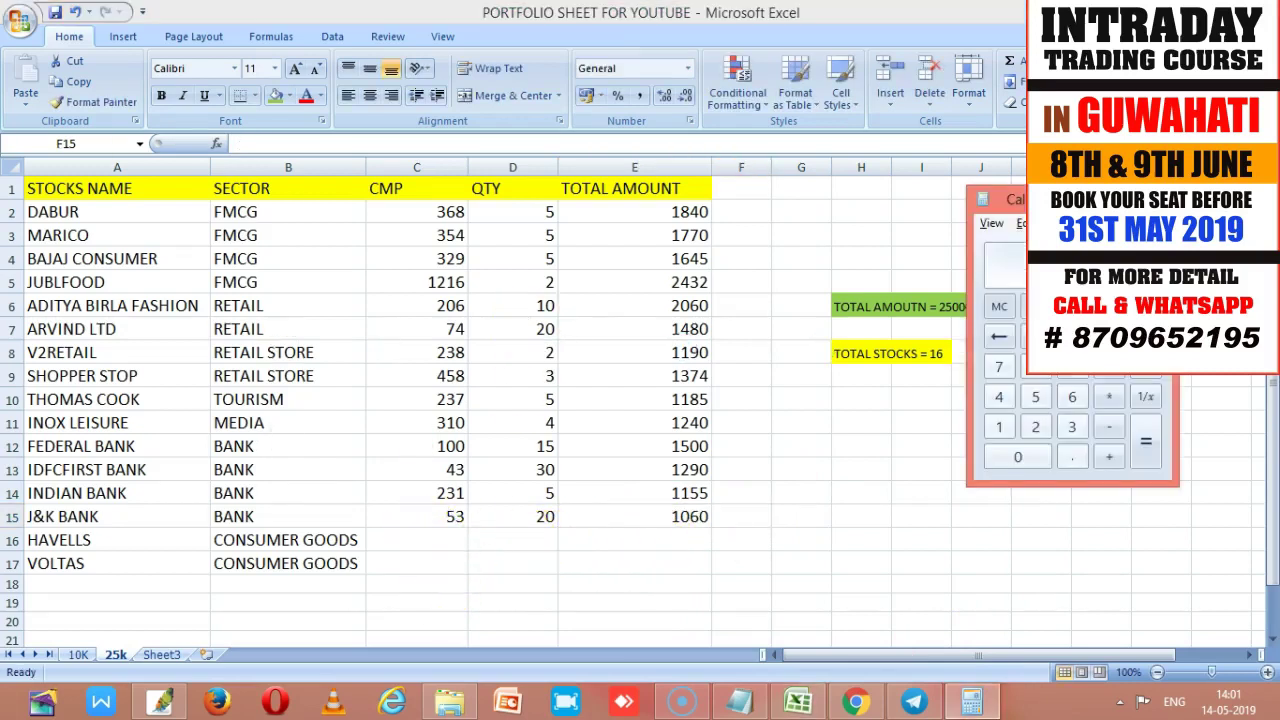
key(alt+Tab)
key(alt+Tab)
click(90, 84)
text(HAVEL)
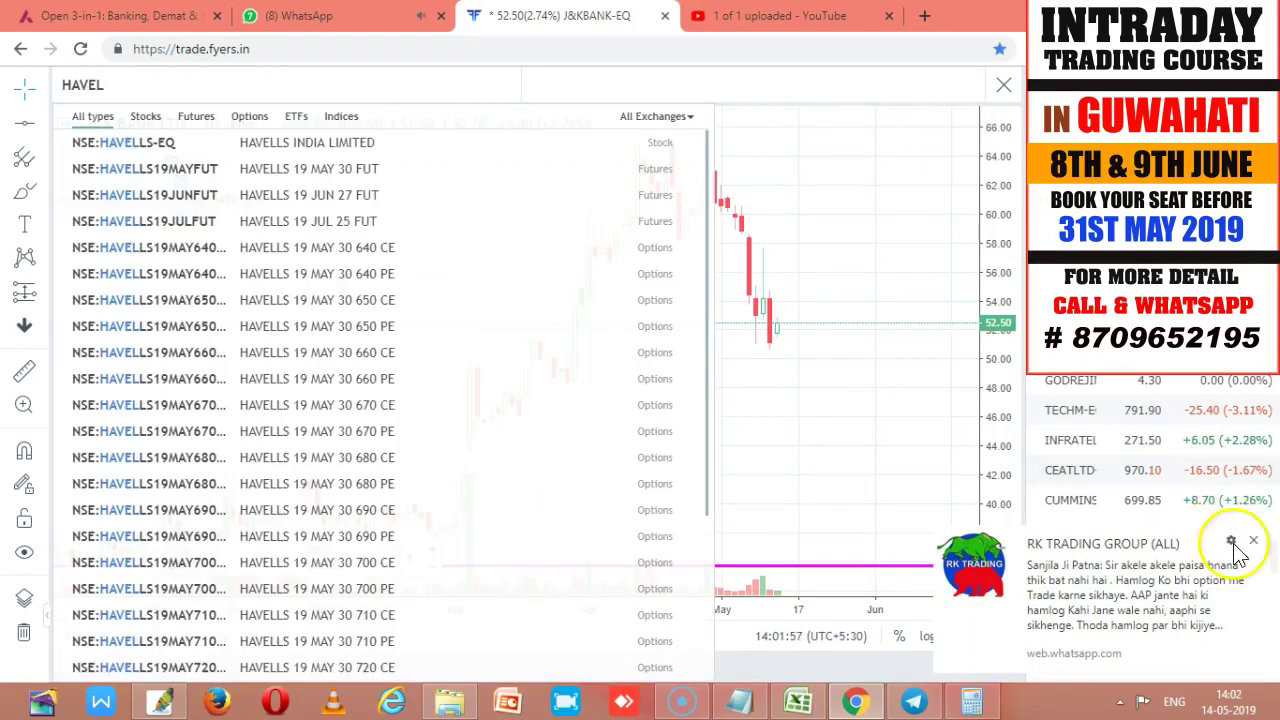
click(1260, 545)
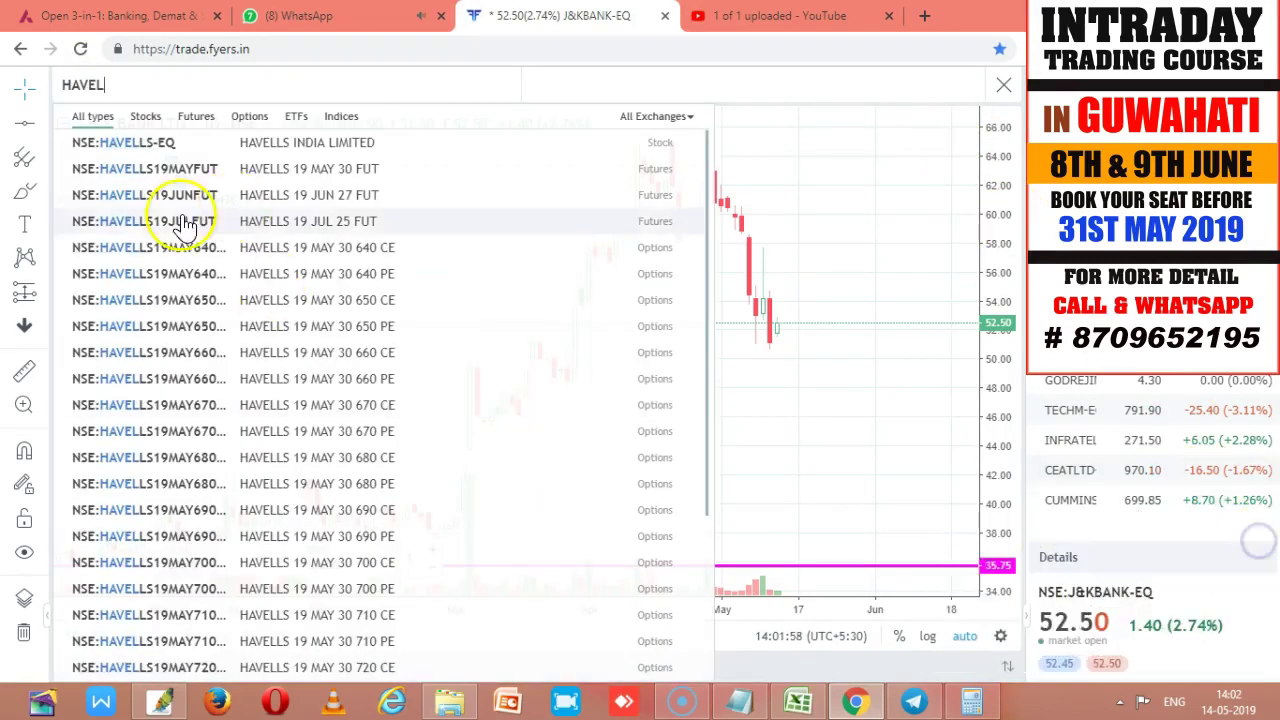
click(250, 145)
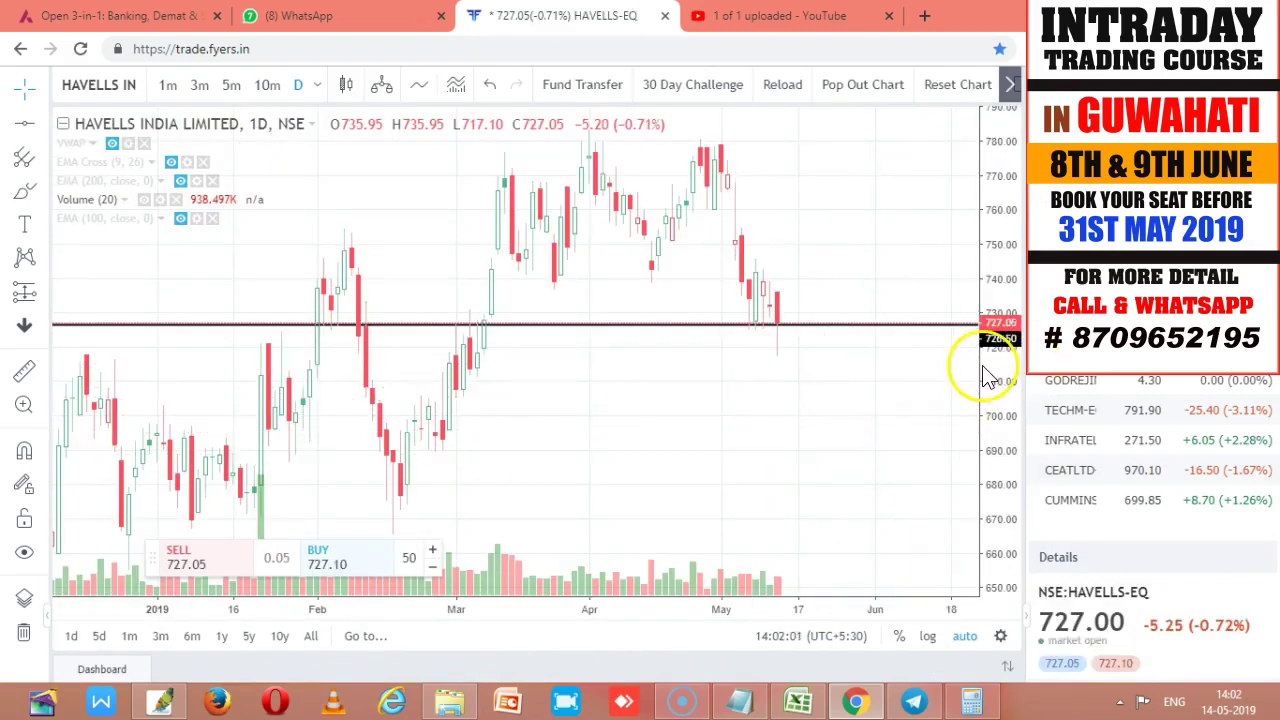
Back in Excel, fill HAVELLS's row 16 with CMP 728, quantity 2 and total amount 1456.
key(alt+Tab)
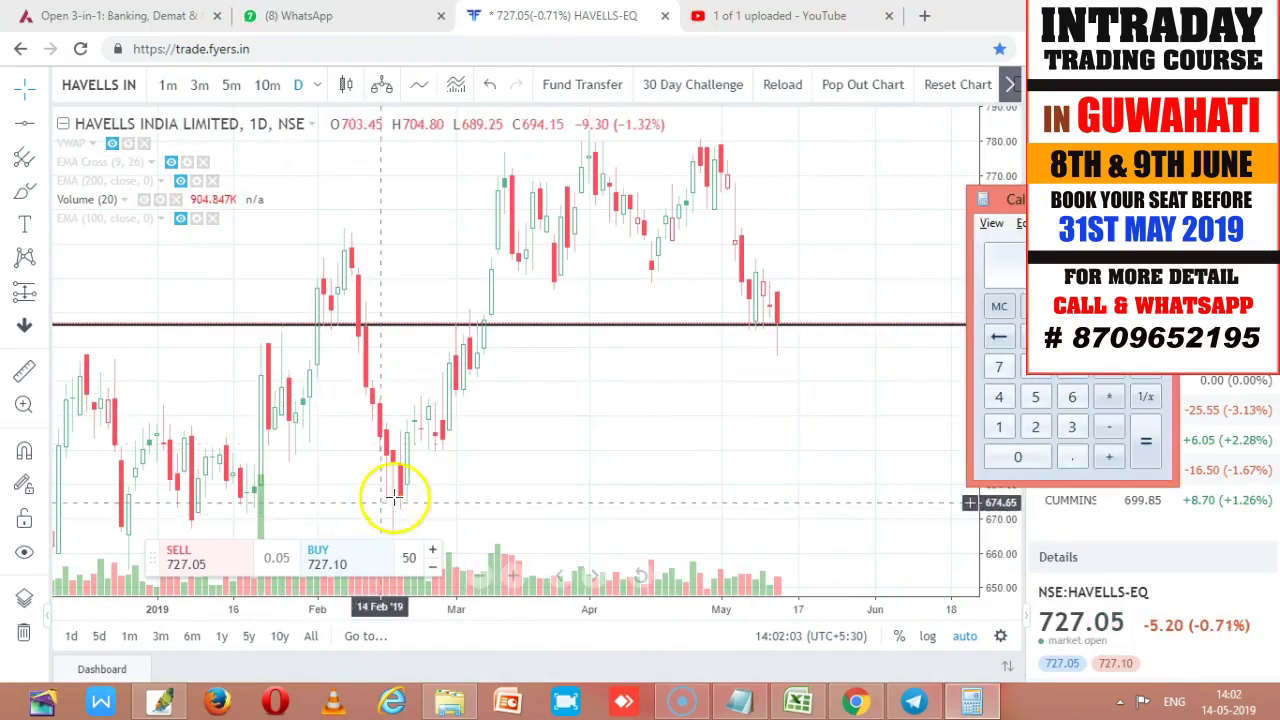
key(alt+Tab)
click(450, 540)
text(728)
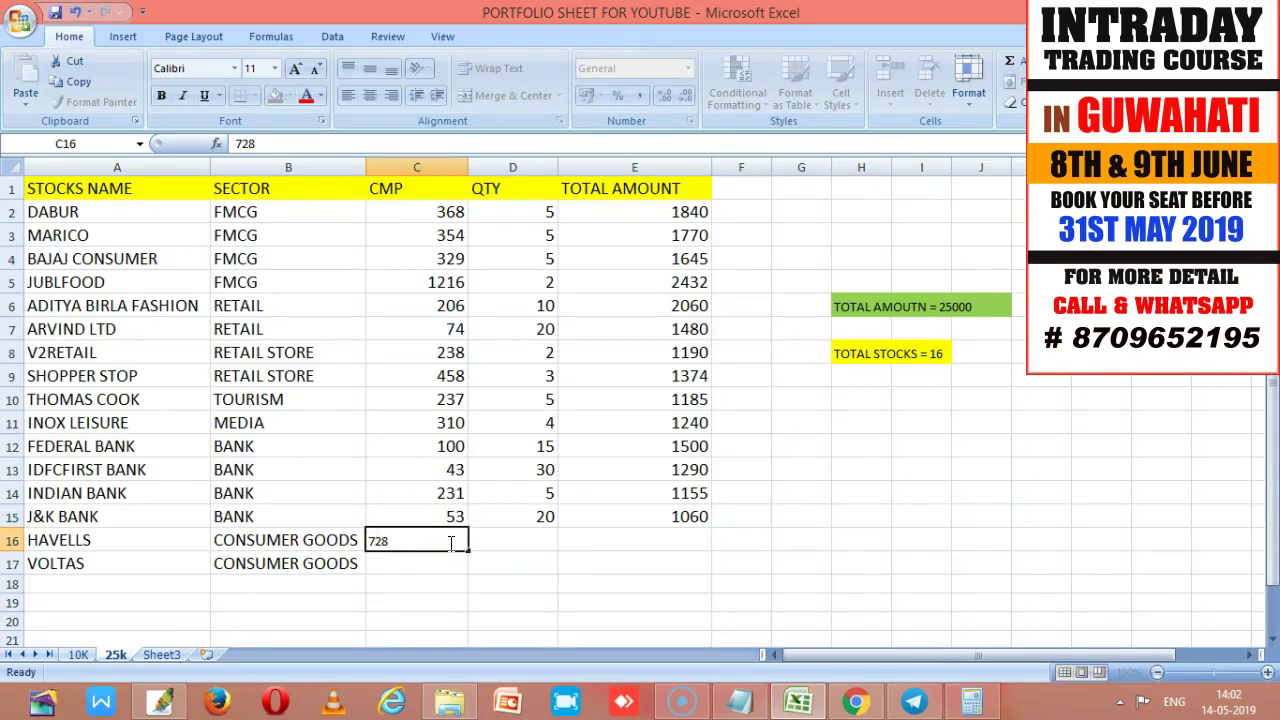
key(Tab)
text(2)
key(Tab)
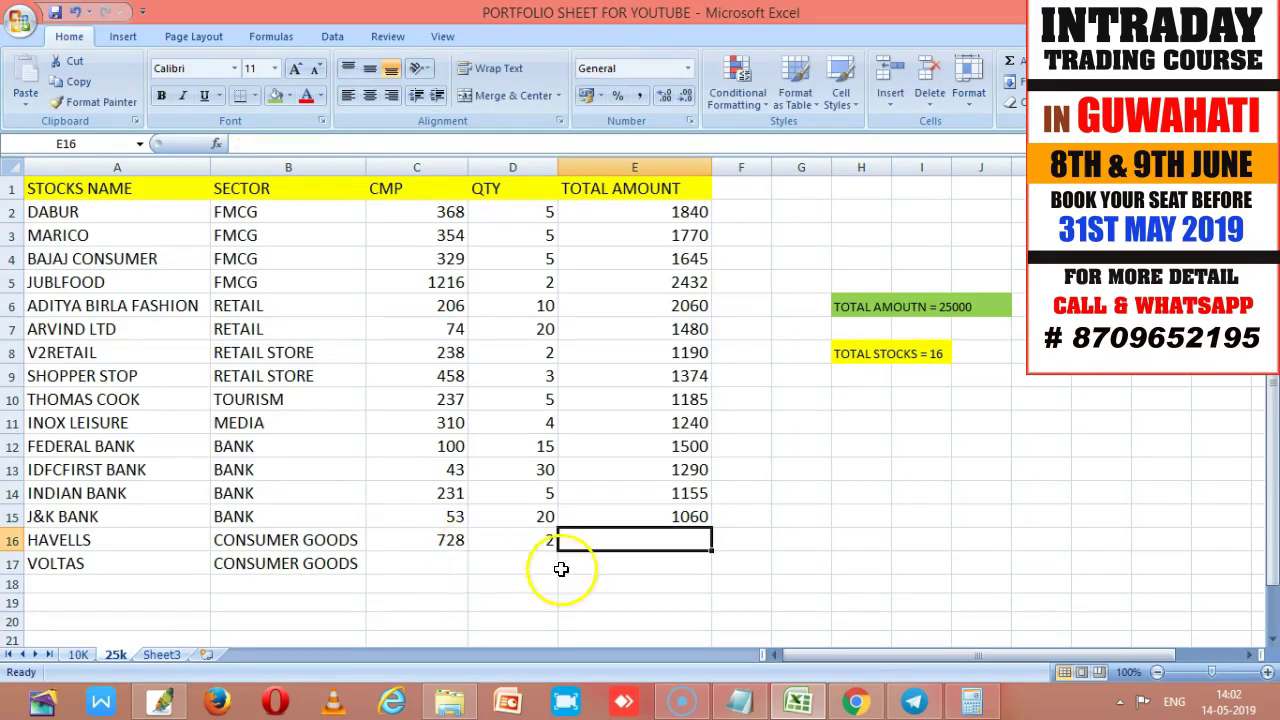
text(14)
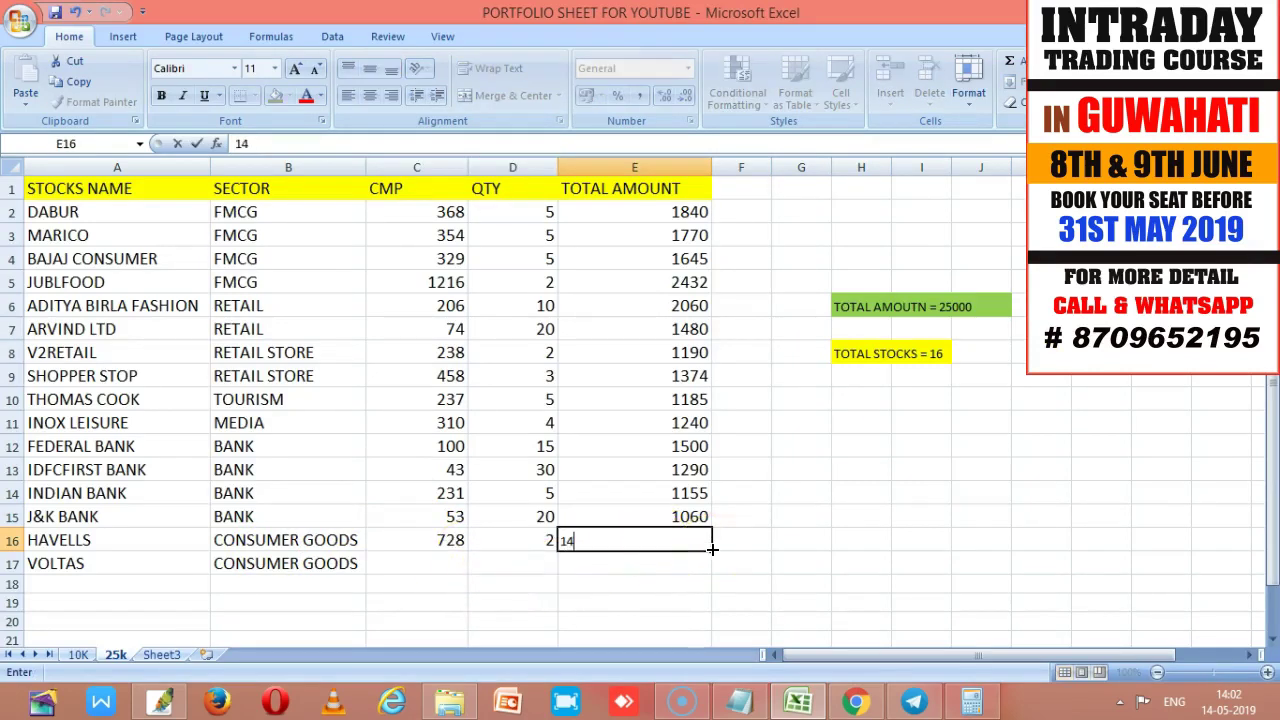
text(56)
key(Tab)
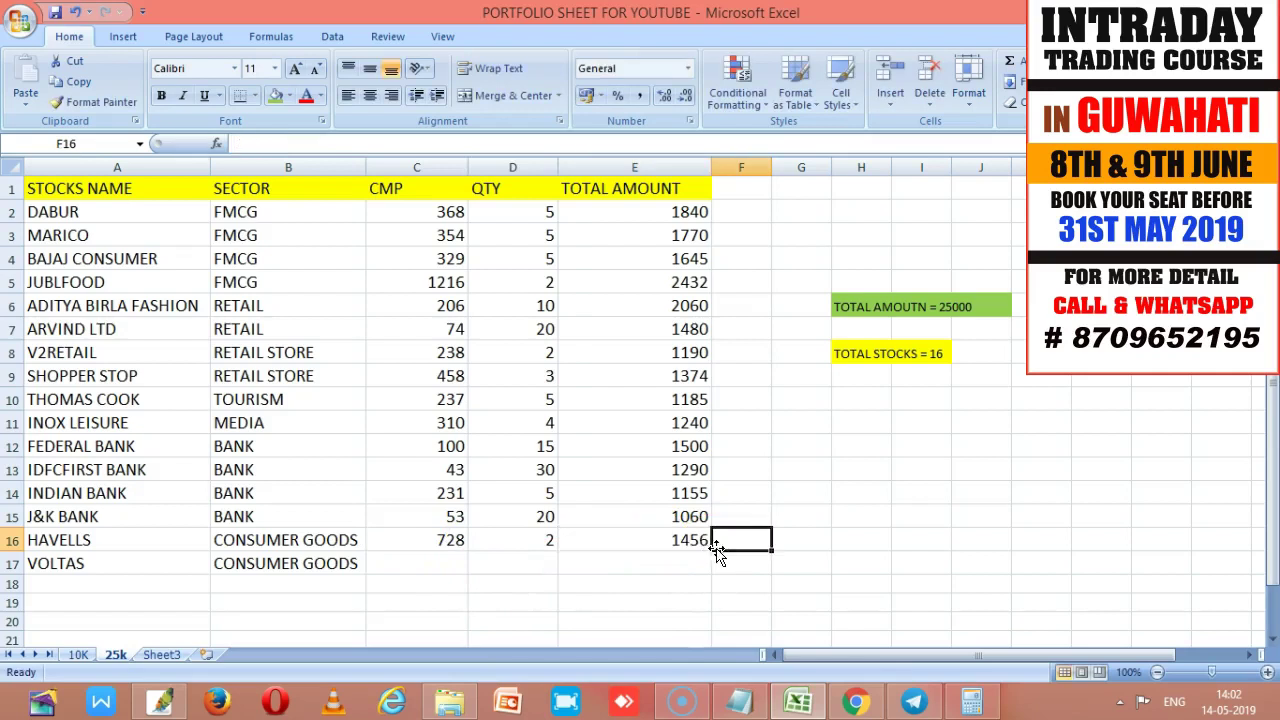
Select VOLTAS's CMP cell C17, then look up the VOLTAS LTD chart on the trading site in Chrome.
click(446, 563)
key(alt+Tab)
key(alt+Tab)
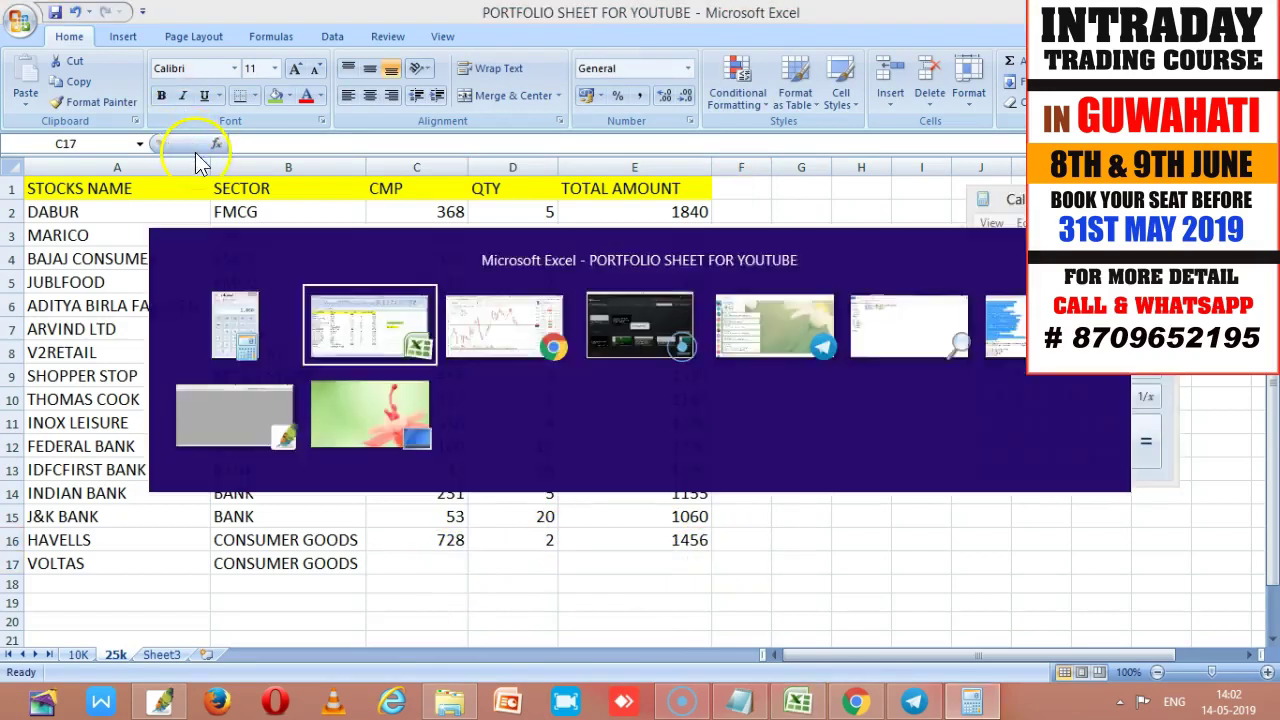
click(120, 87)
text(VOLTAS)
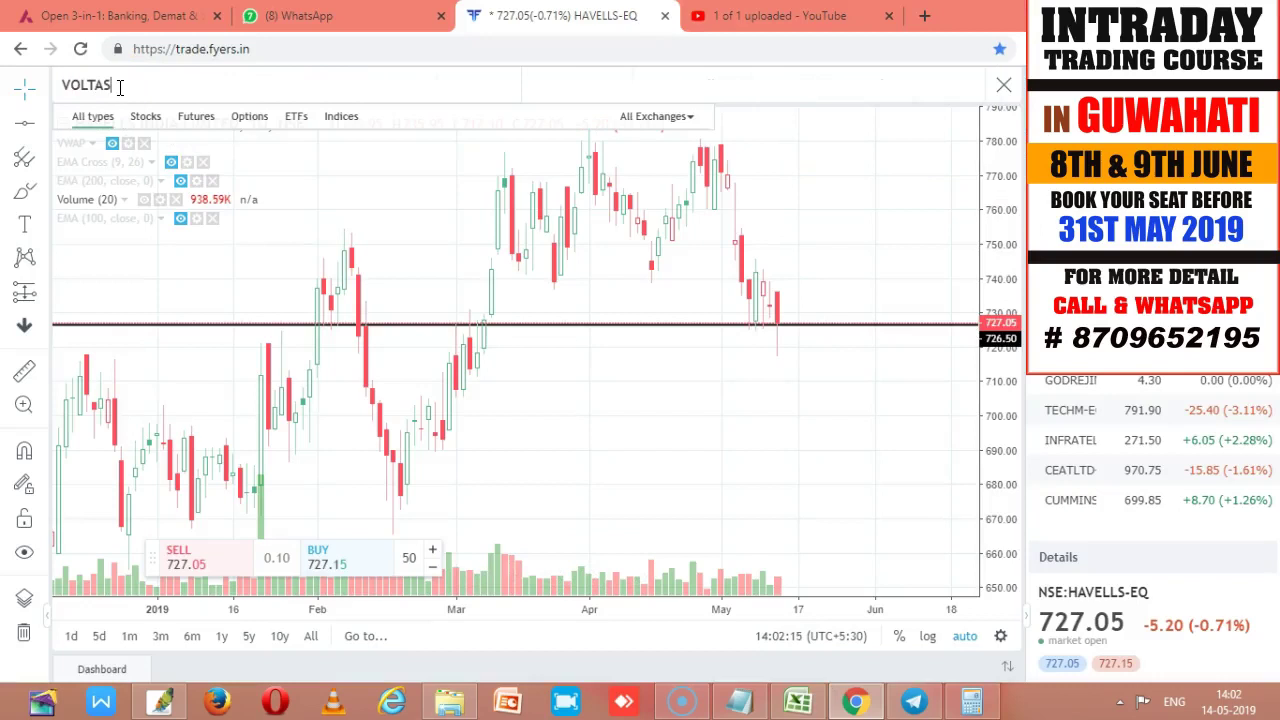
key(Return)
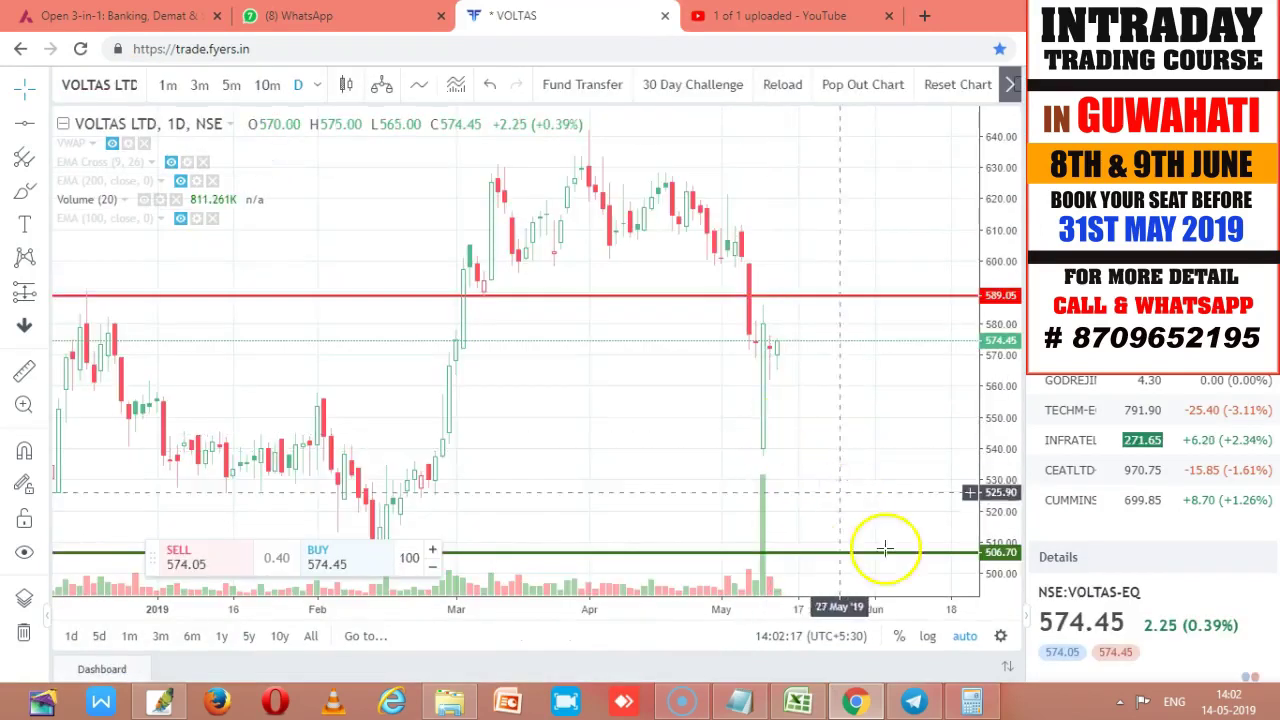
Back in Excel, fill VOLTAS's row 17 with CMP 575, quantity 3 and total amount 1725, using the calculator for the total.
key(alt+Tab)
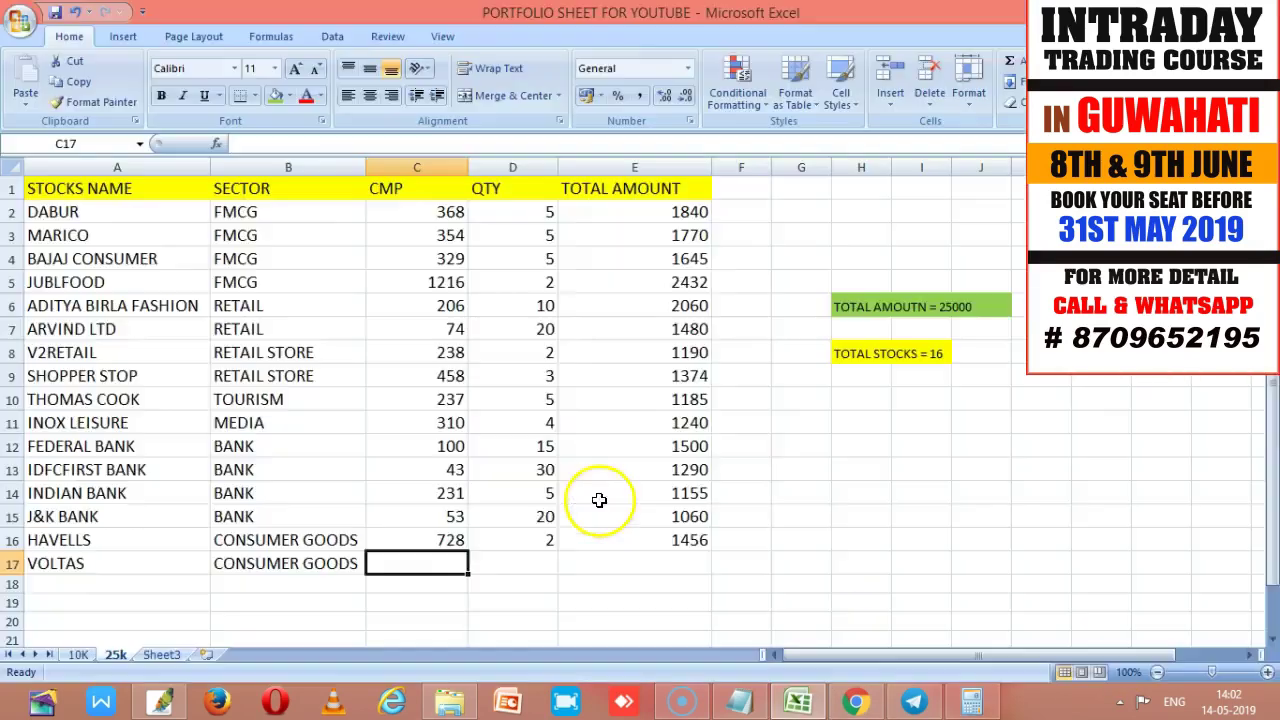
text(575)
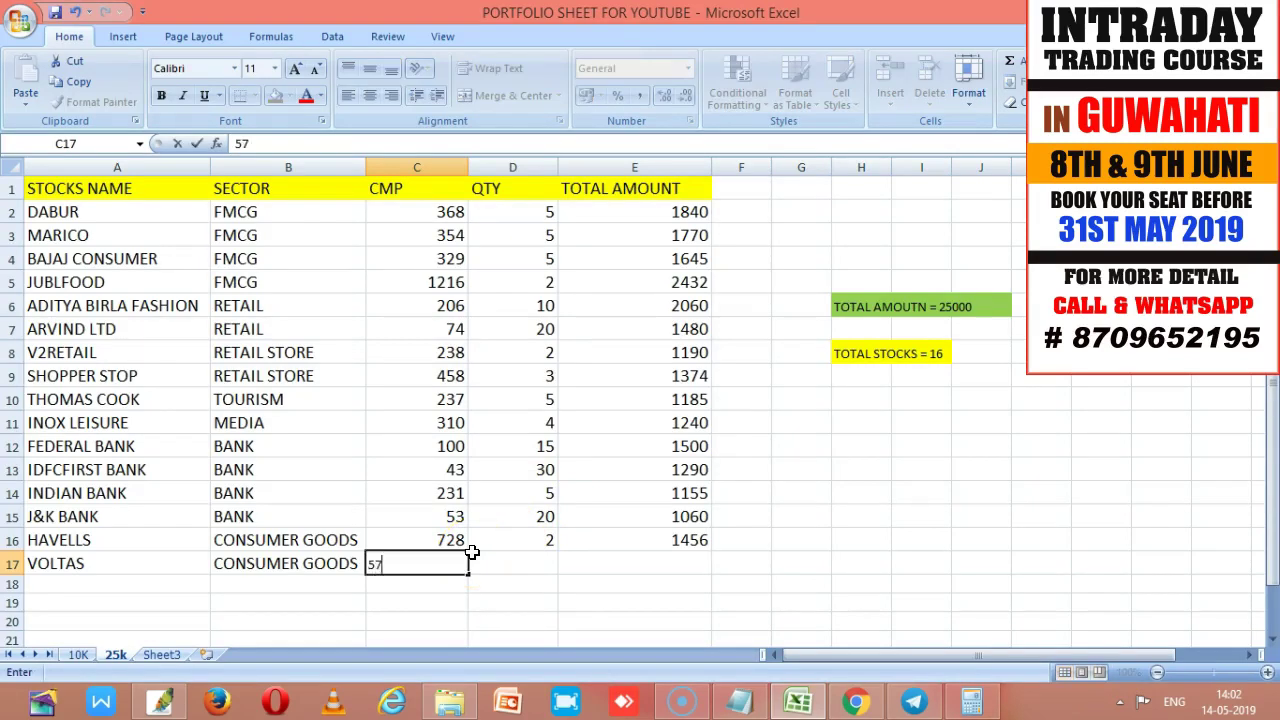
key(Tab)
text(3)
key(Tab)
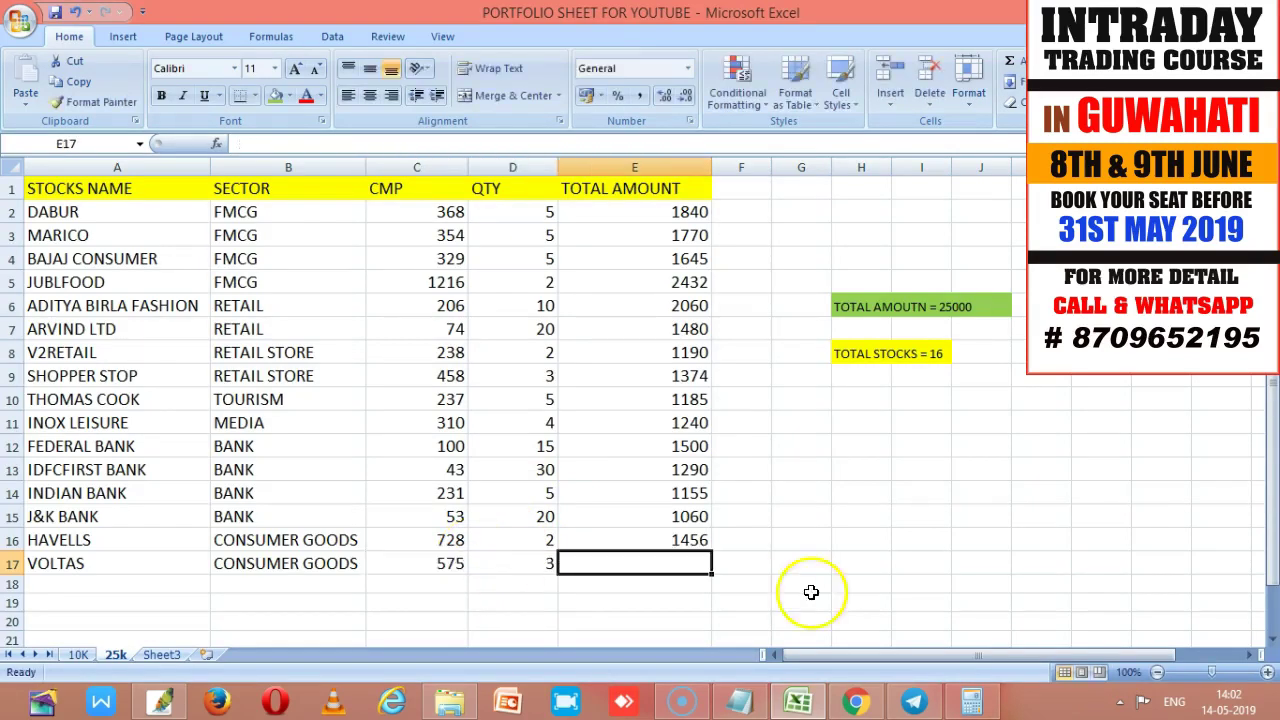
click(975, 703)
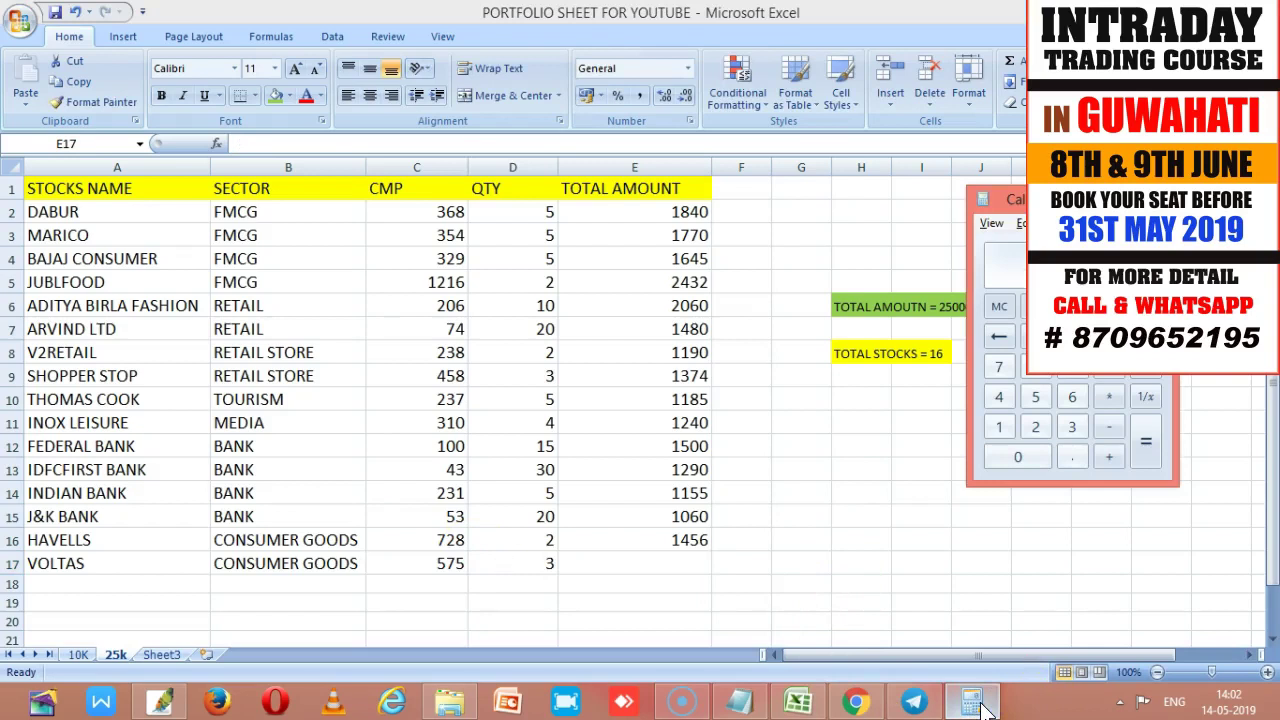
click(675, 567)
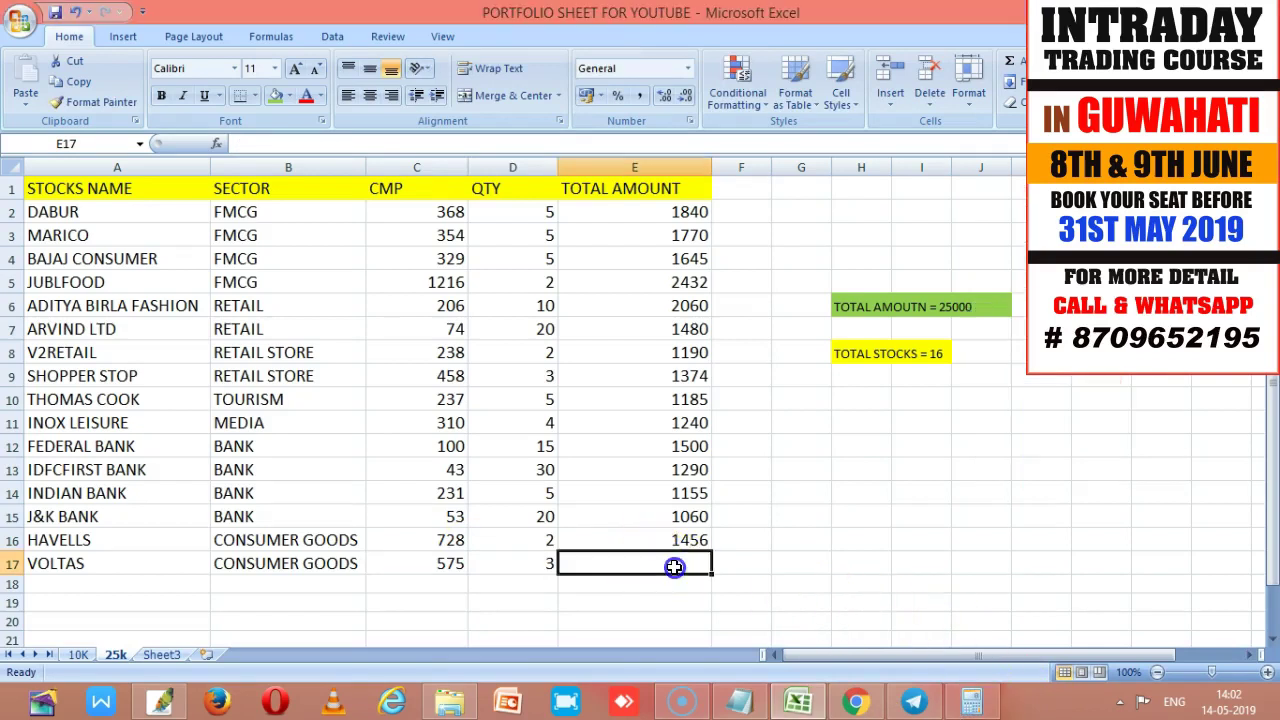
text(1725)
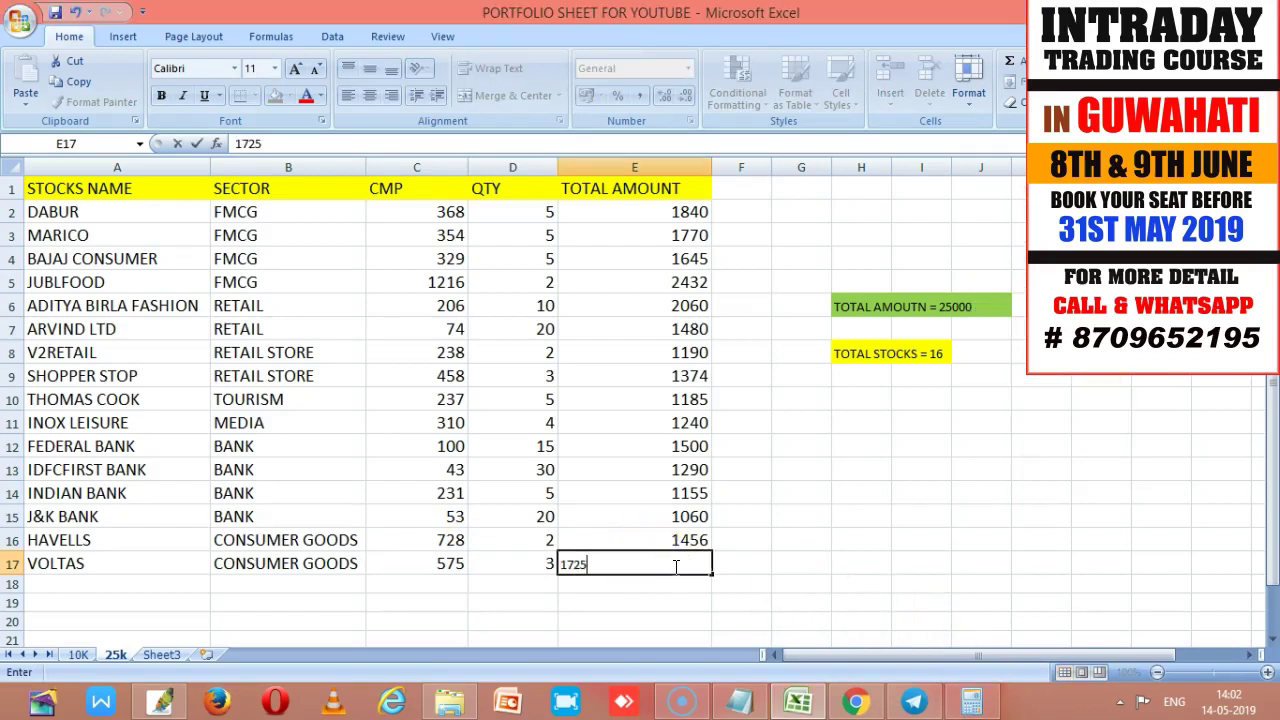
click(849, 537)
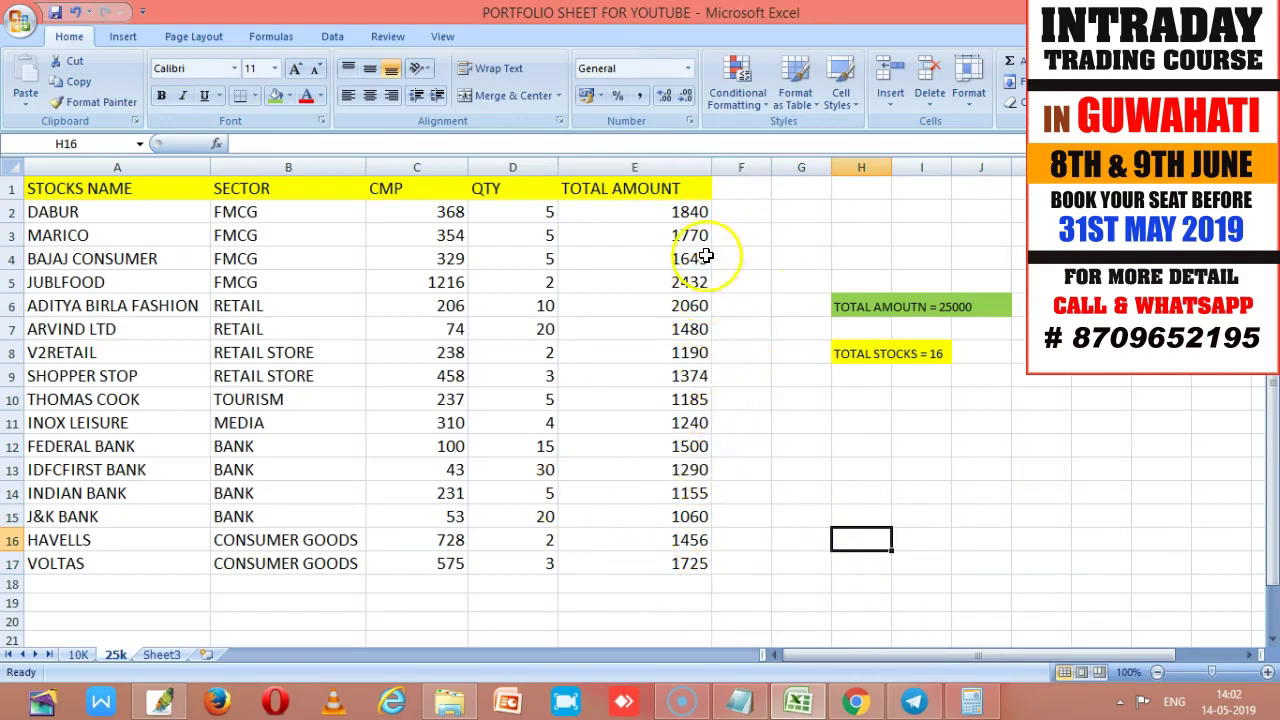
AutoSum the TOTAL AMOUNT column from E2 to E17, placing the sum in cell E18.
drag(695, 212, 694, 580)
click(1012, 62)
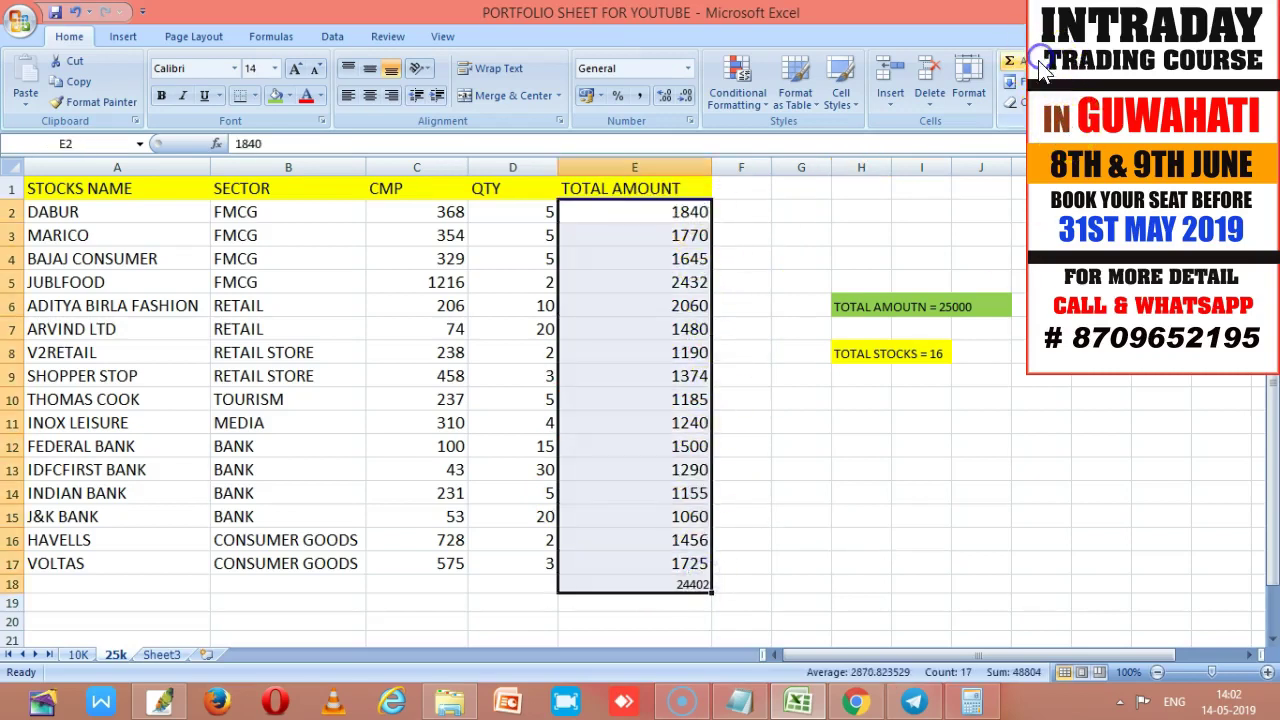
Format the total in cell E18 with font size 16 and a yellow fill.
click(800, 584)
click(691, 585)
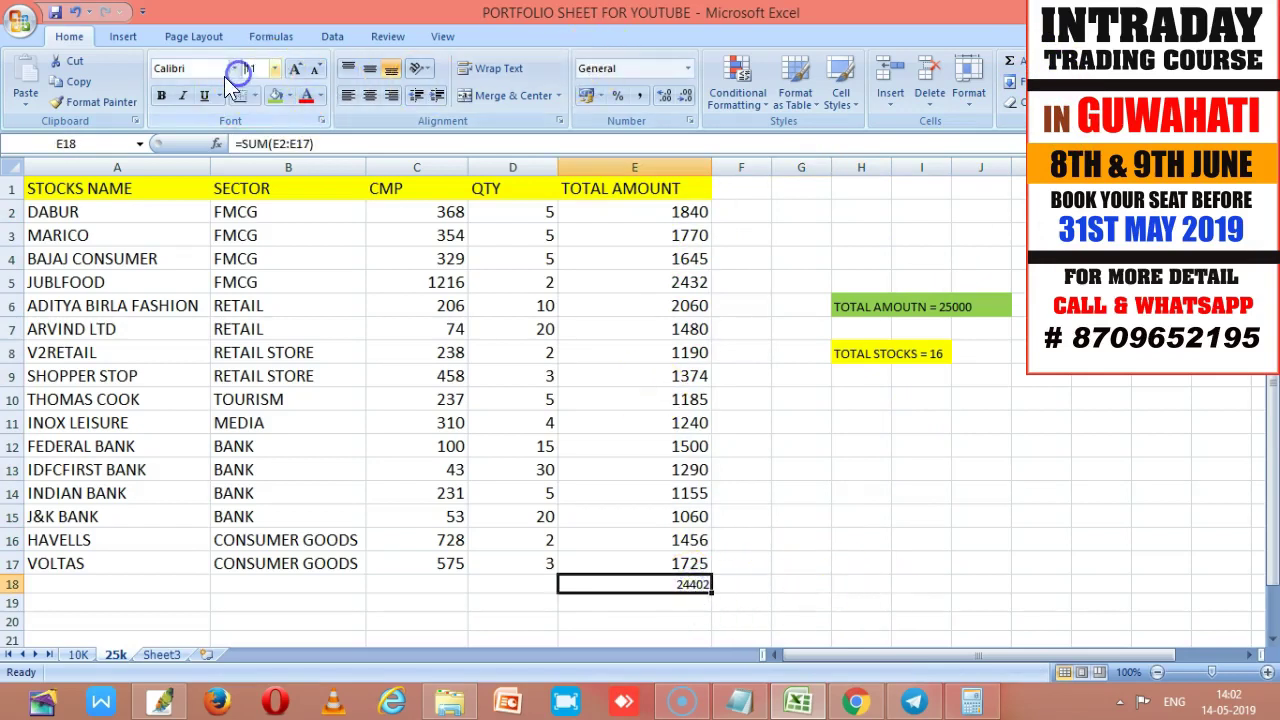
click(274, 68)
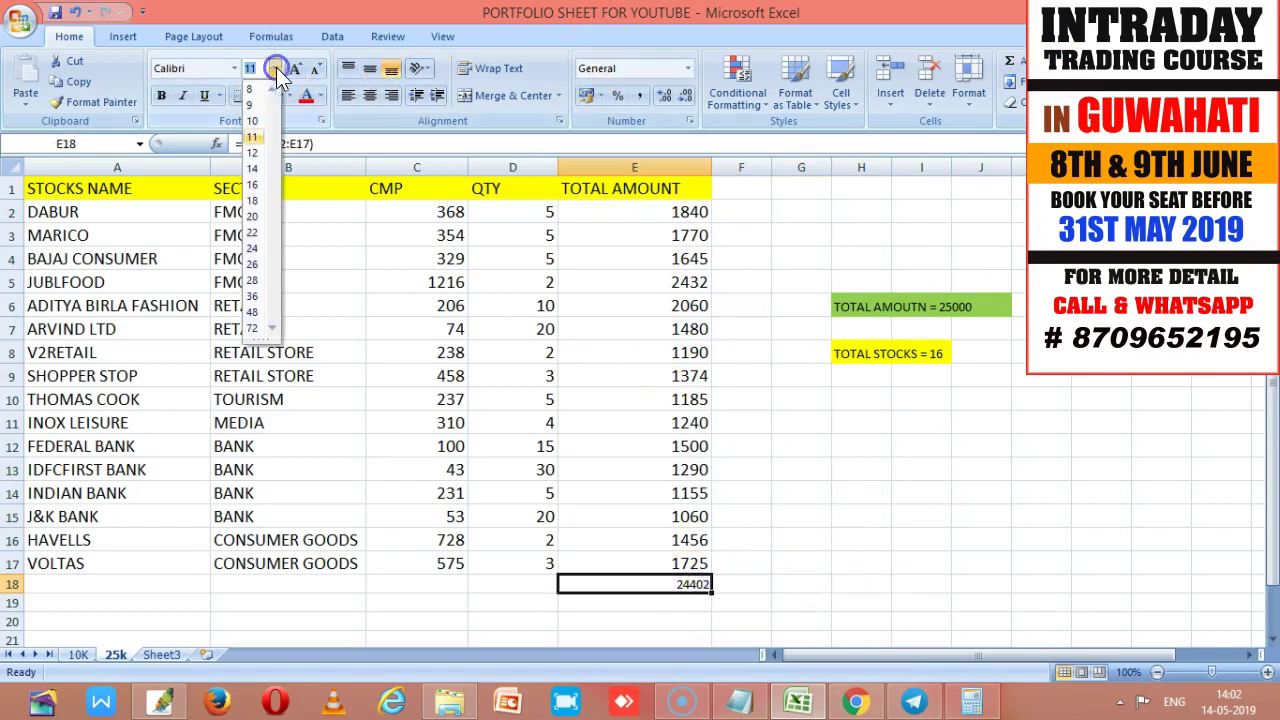
click(260, 184)
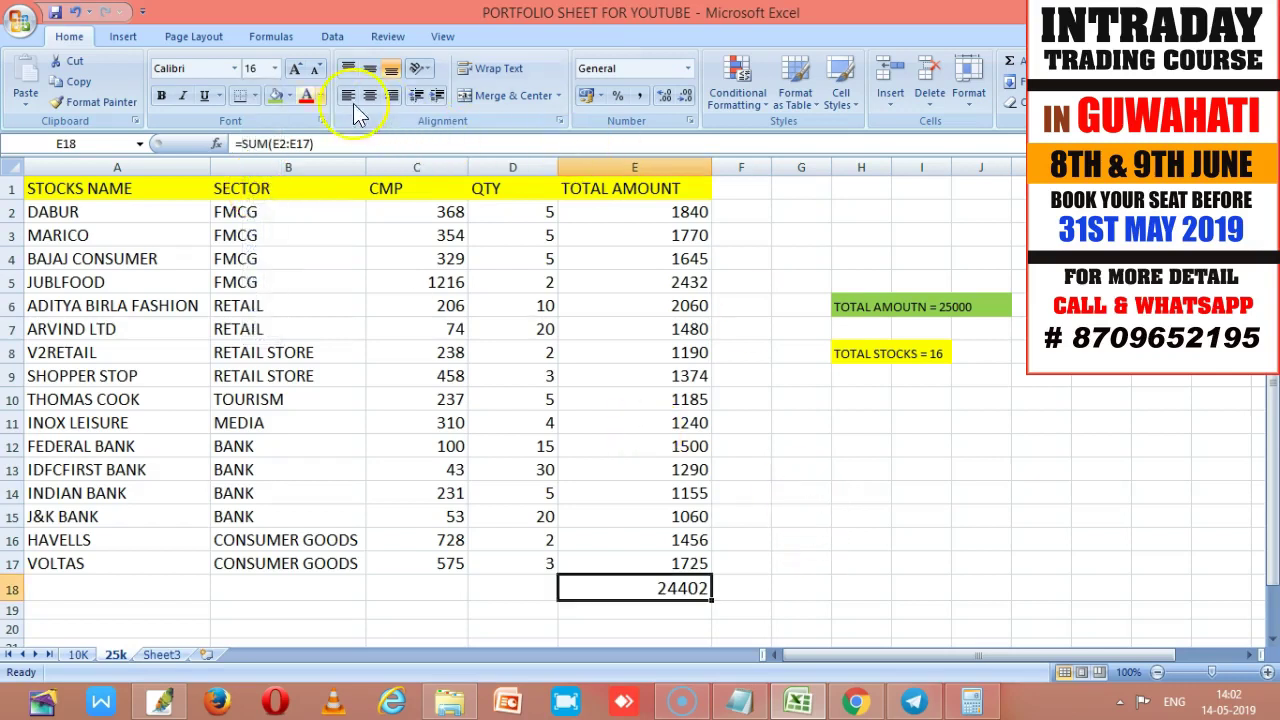
click(290, 97)
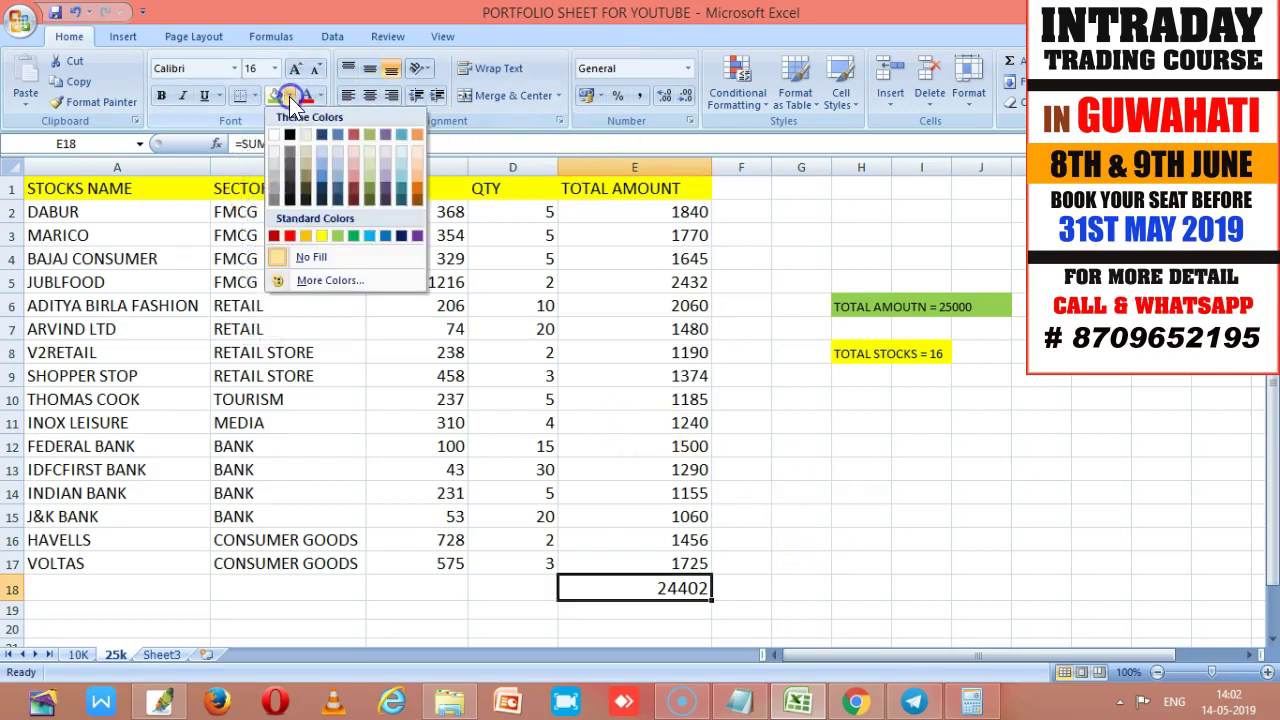
click(323, 235)
click(812, 538)
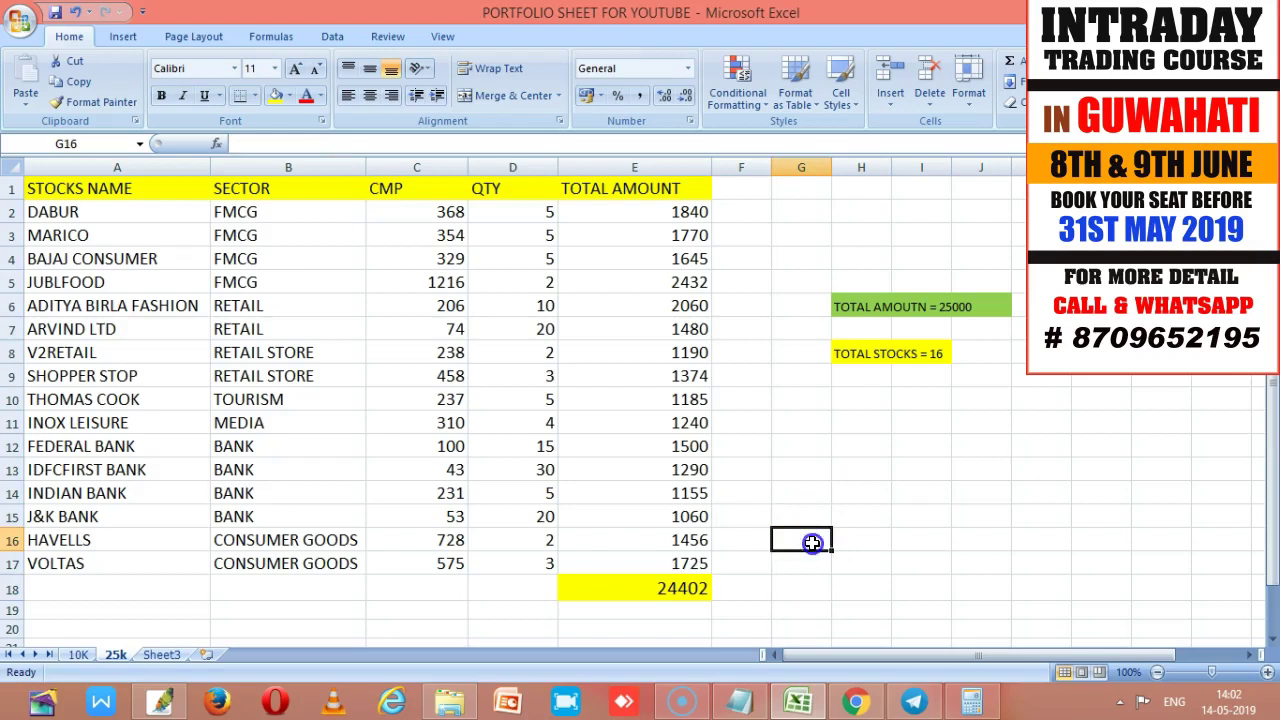
Enter the label TOTAL INVESTMENT in cell C18, beside the summed amount.
click(668, 590)
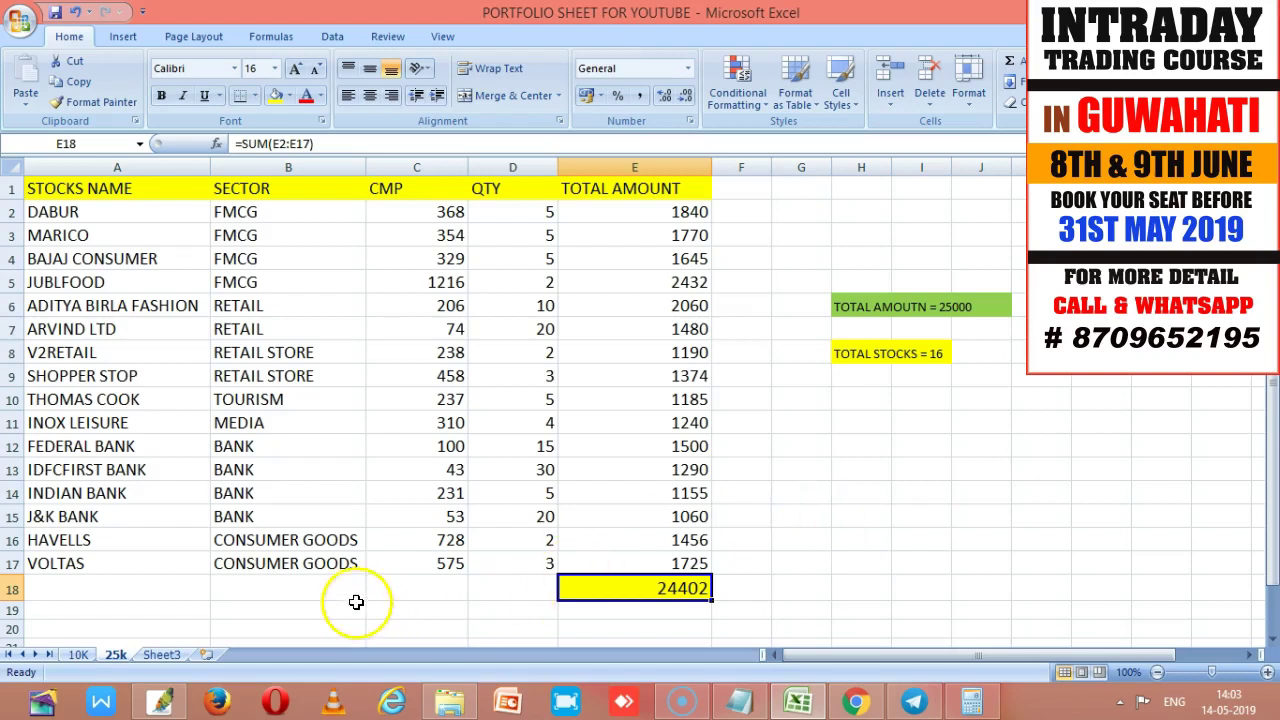
click(327, 594)
click(421, 588)
text(TOTAL INVESTMENT)
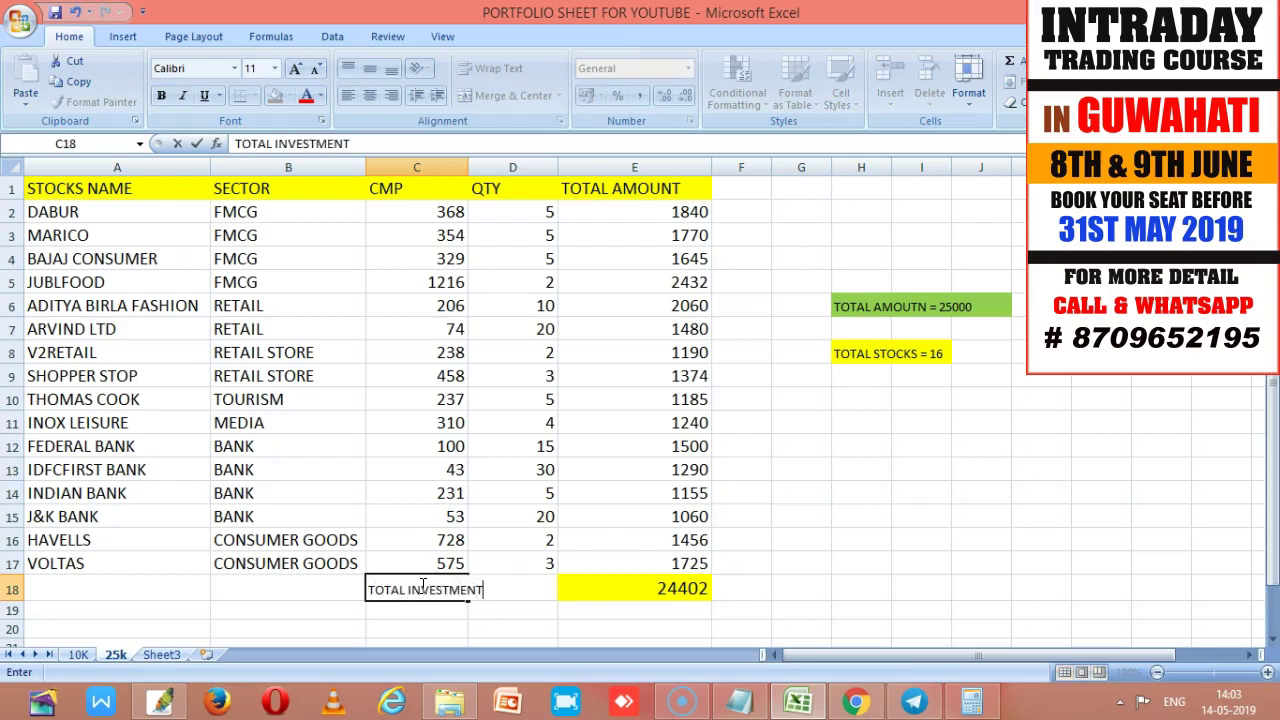
click(426, 589)
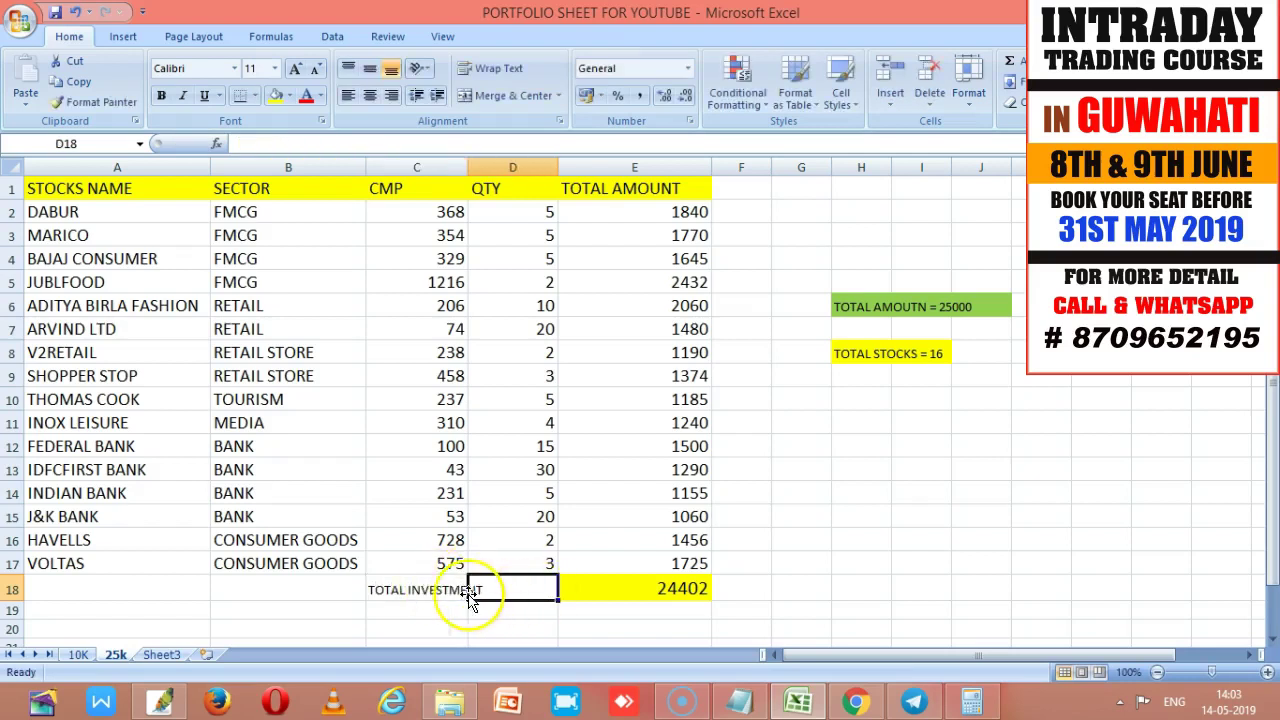
Format the TOTAL INVESTMENT label across C18:D18 with font size 16 and a light blue fill.
drag(420, 585, 509, 585)
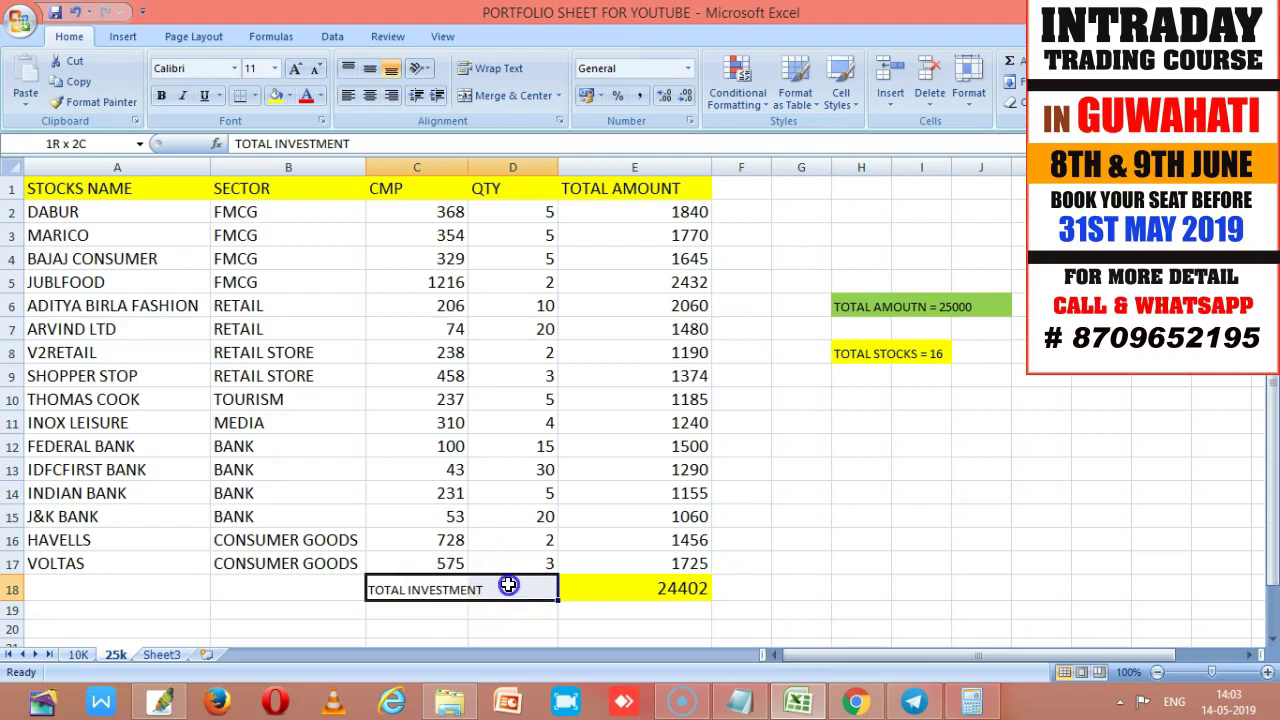
click(275, 68)
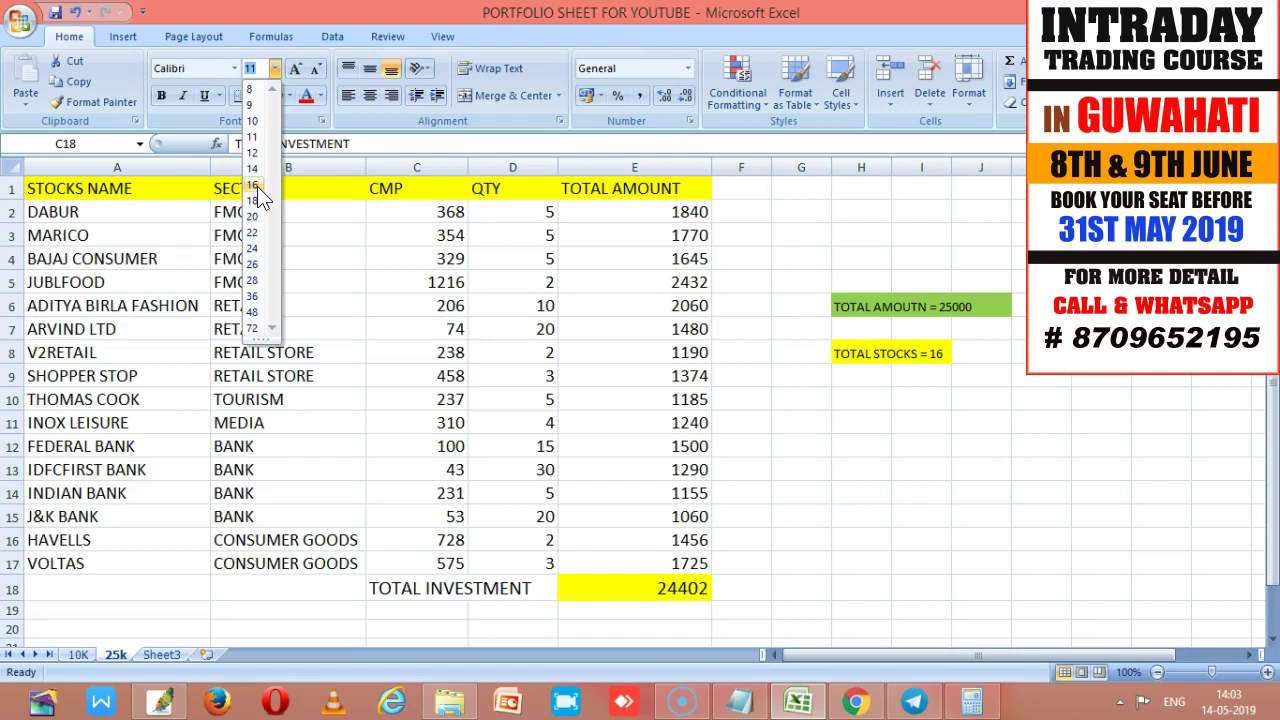
click(257, 186)
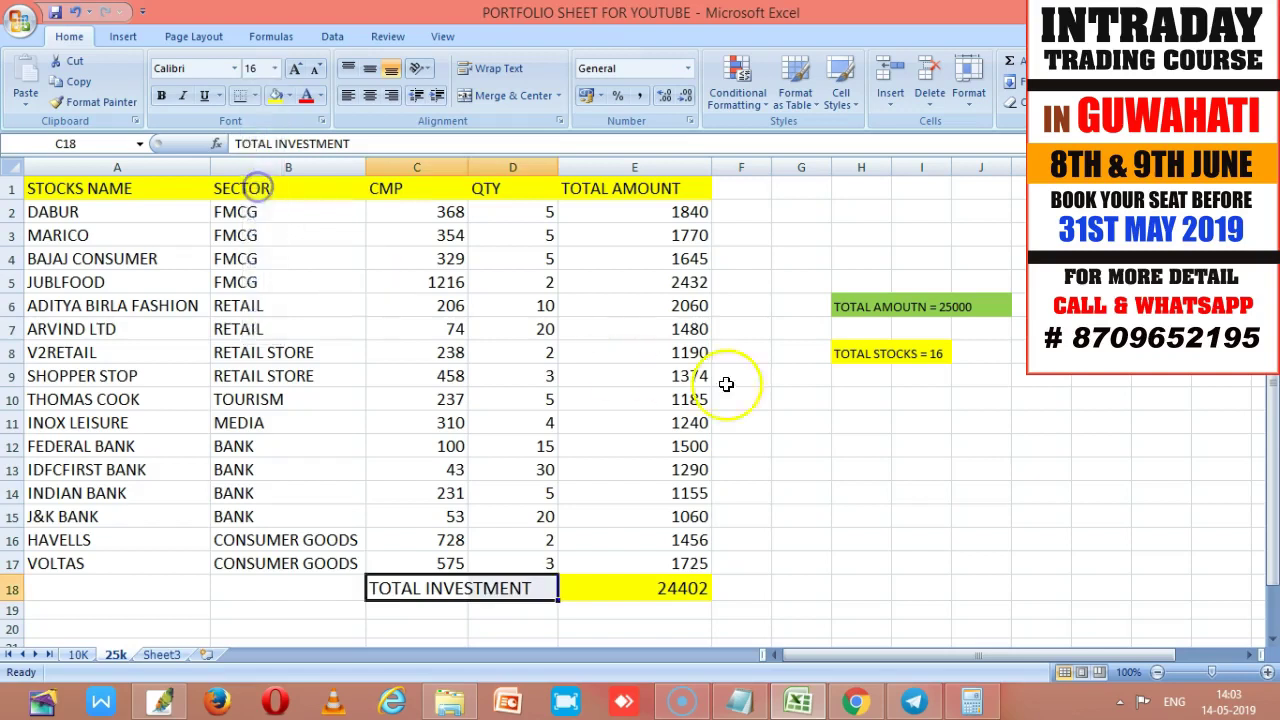
click(292, 93)
click(320, 165)
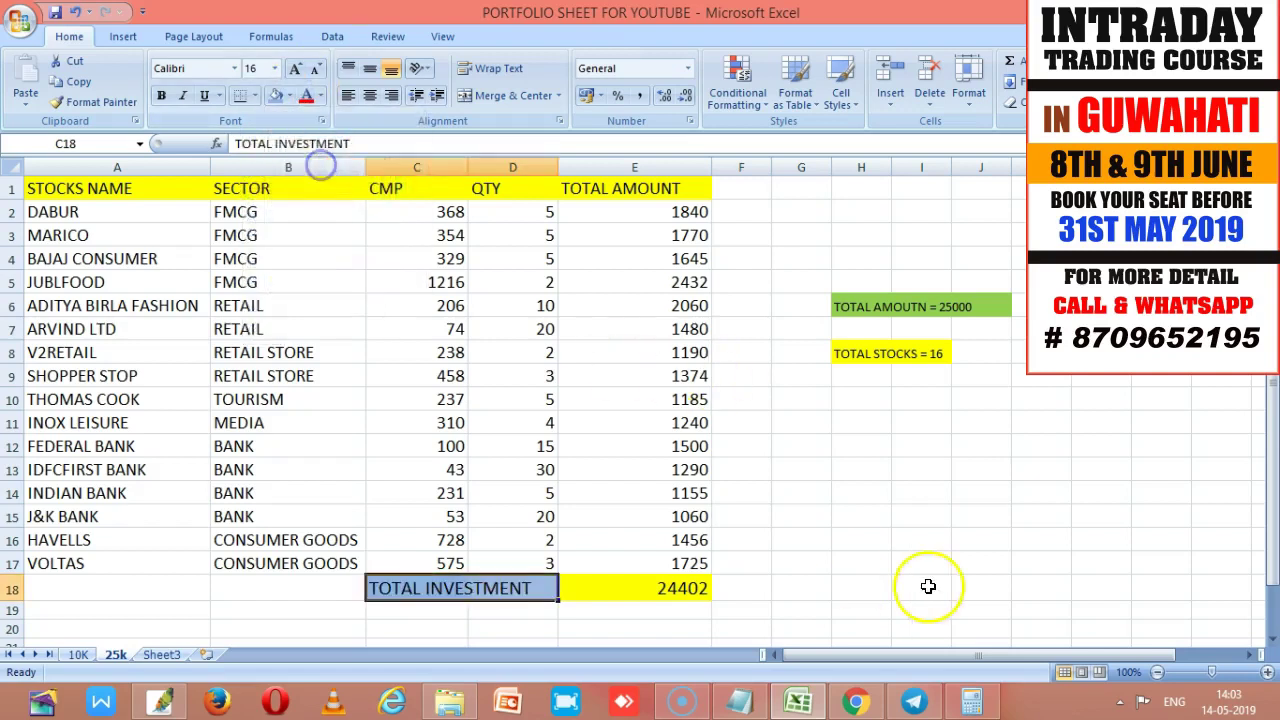
click(940, 541)
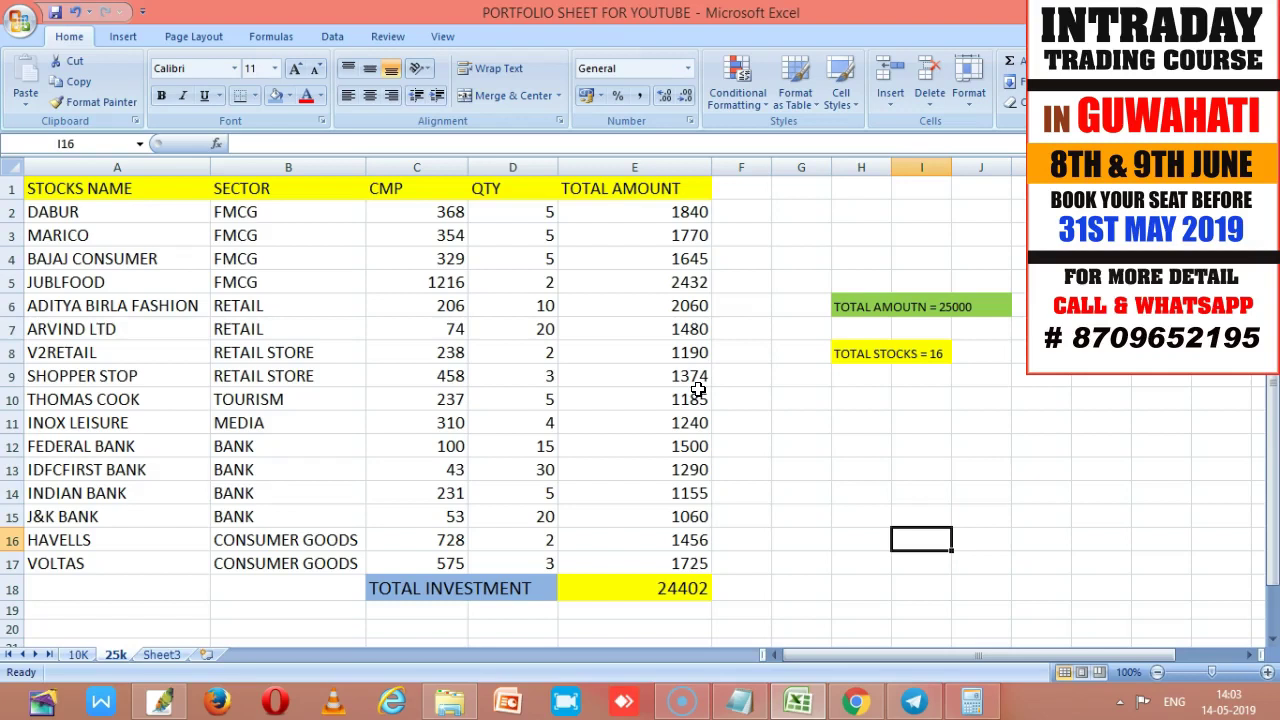
scroll(705, 430, down, 1)
scroll(712, 455, up, 1)
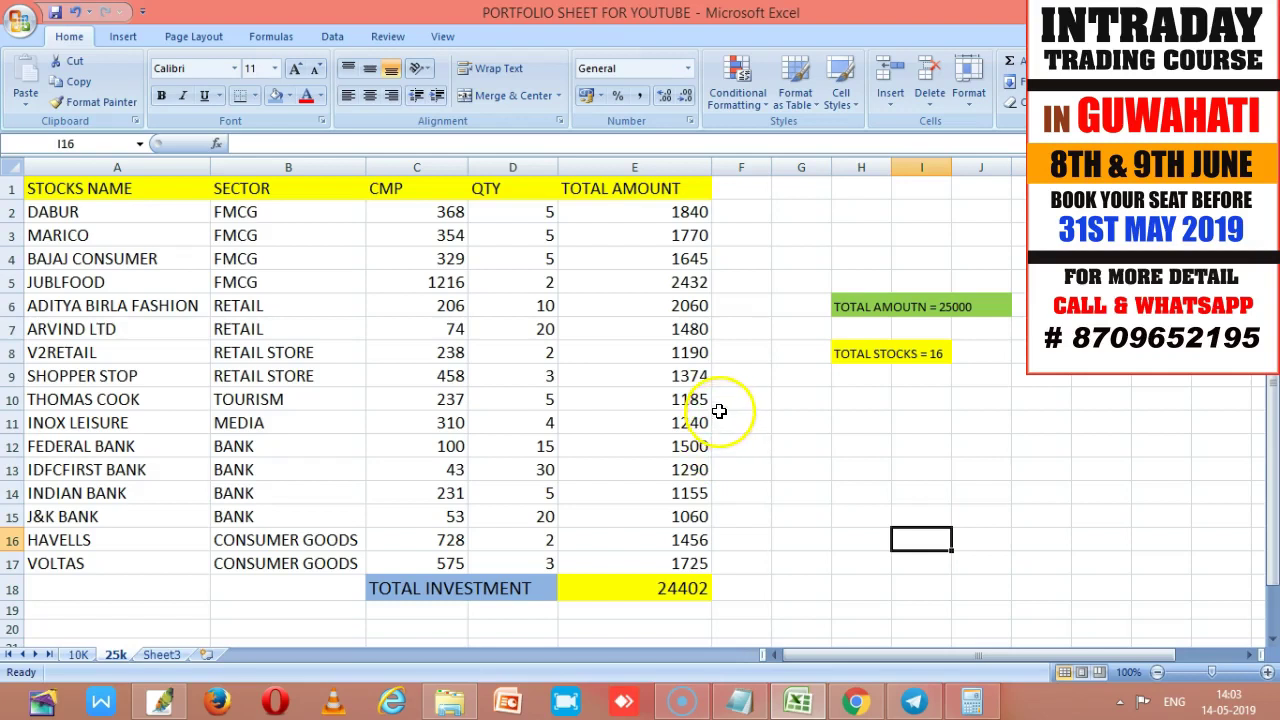
scroll(719, 408, down, 1)
scroll(719, 408, up, 1)
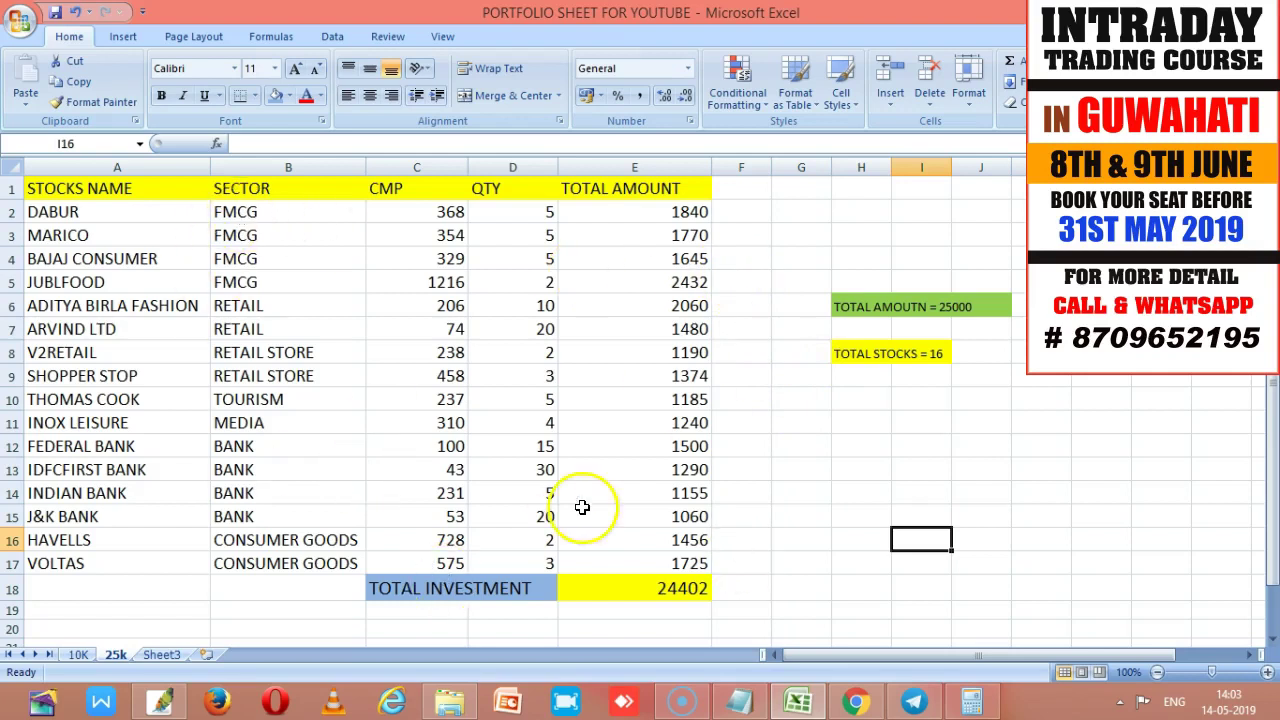
click(670, 588)
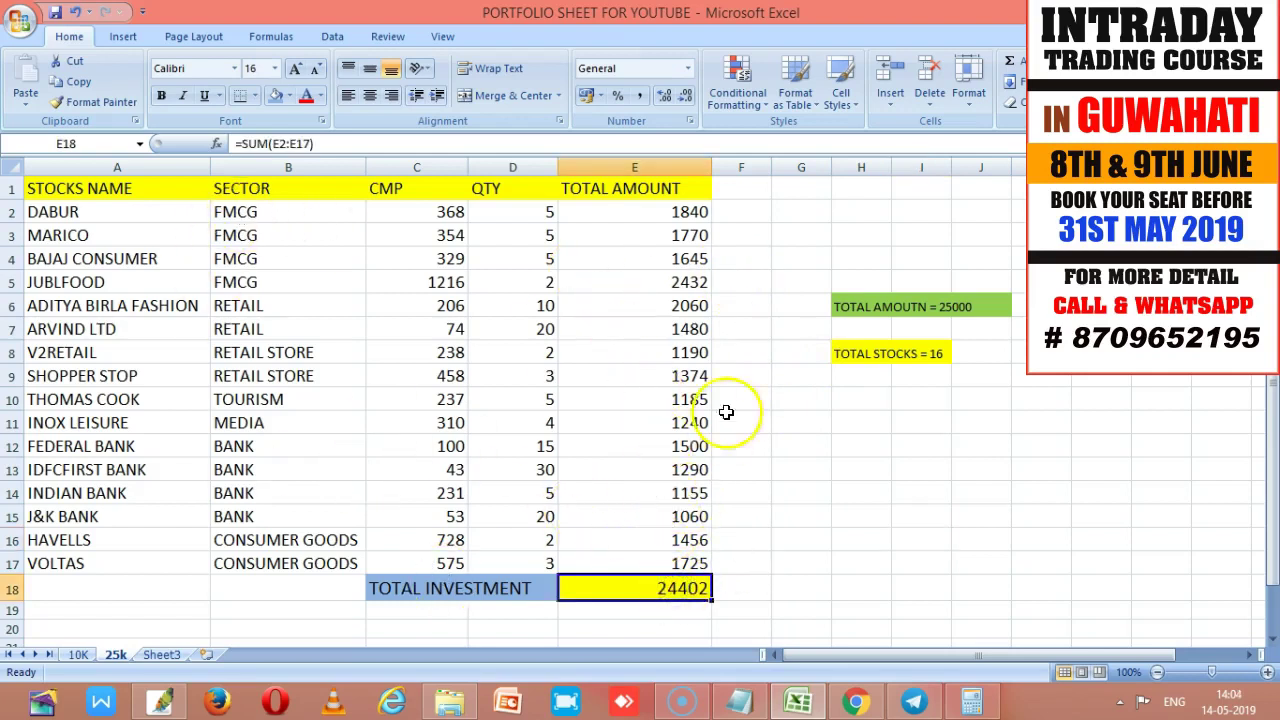
click(774, 451)
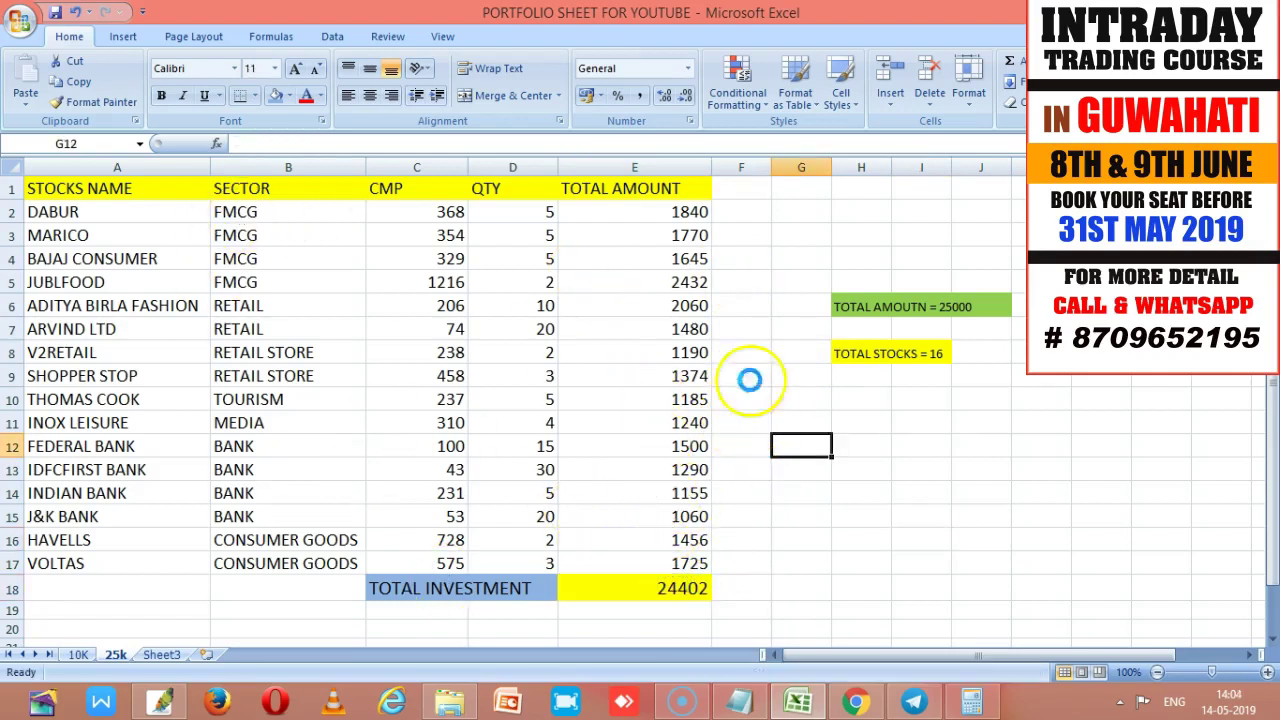